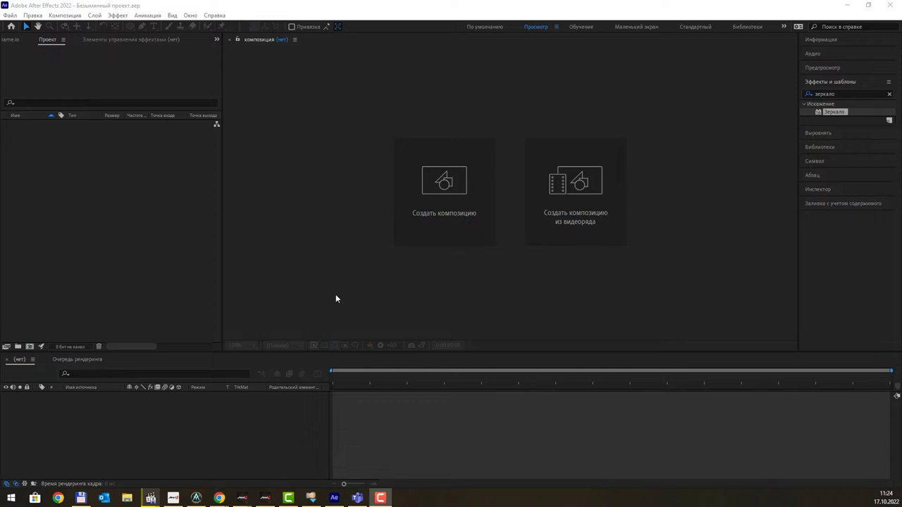
# - Create a 720×480, 24 fps, 10-second composition with a black (000000) background
pyautogui.click(464, 186)
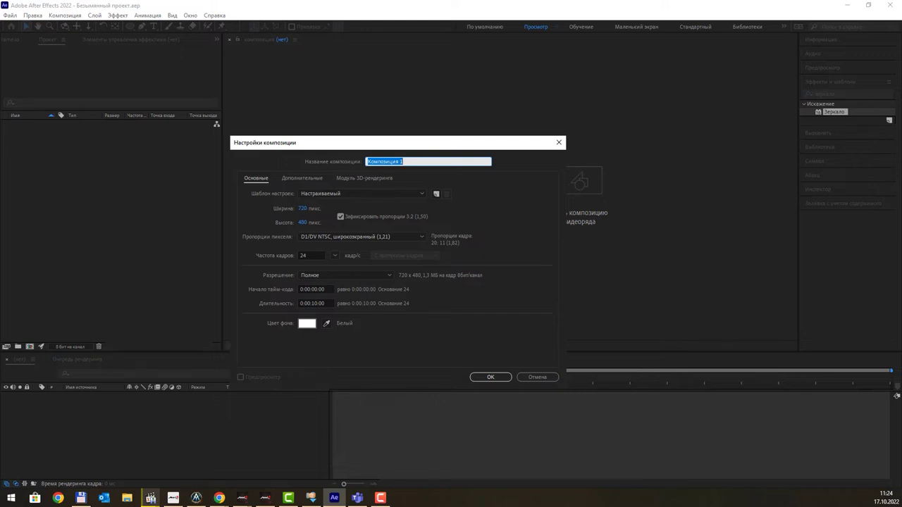
pyautogui.click(307, 323)
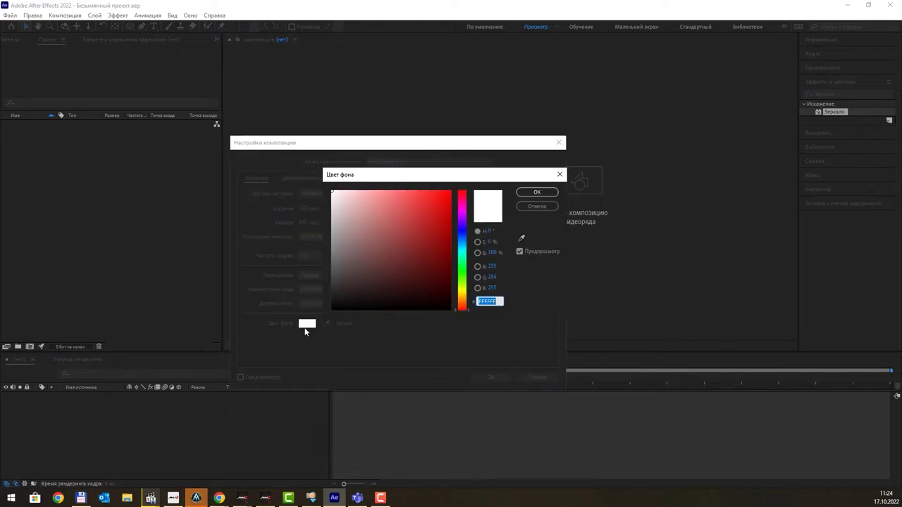
pyautogui.click(412, 308)
pyautogui.click(337, 311)
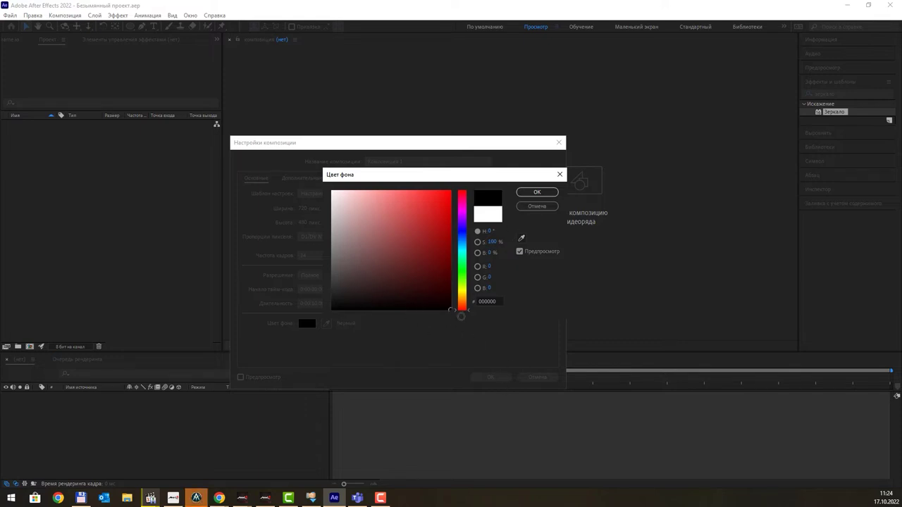
pyautogui.click(538, 194)
pyautogui.click(488, 377)
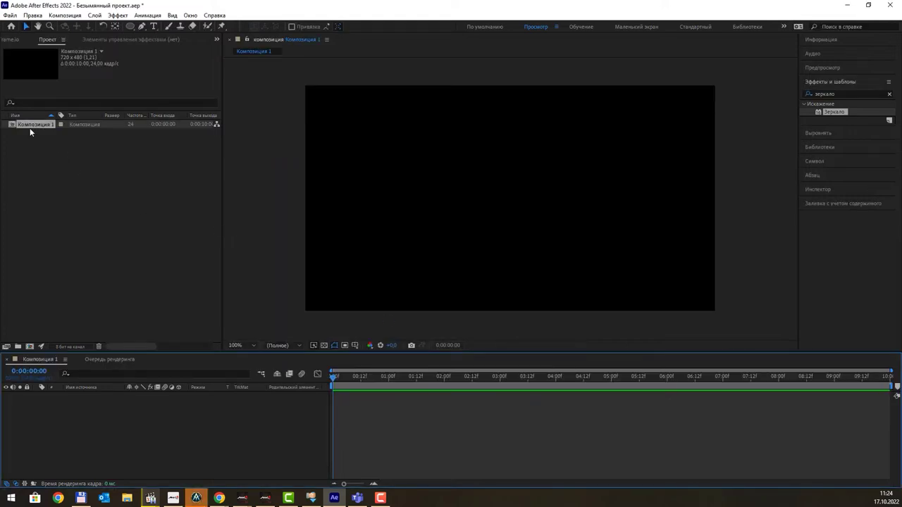
pyautogui.click(29, 129)
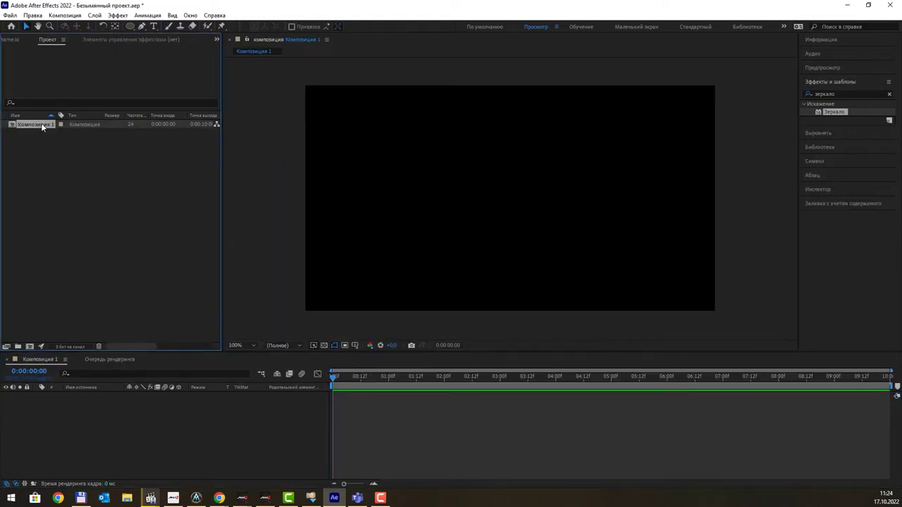
# - Rename Композиция 1 in the Project panel to 'Лого анімація'
pyautogui.rightClick(41, 124)
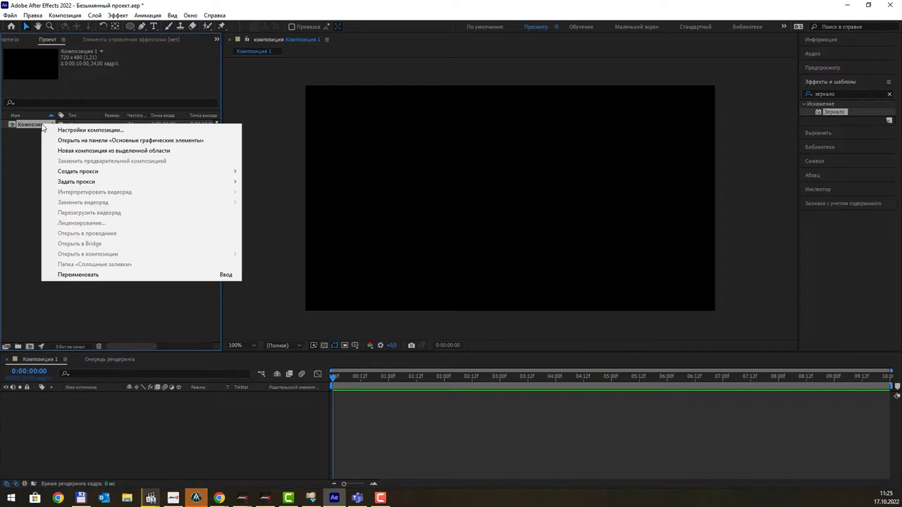
pyautogui.click(91, 281)
pyautogui.rightClick(39, 124)
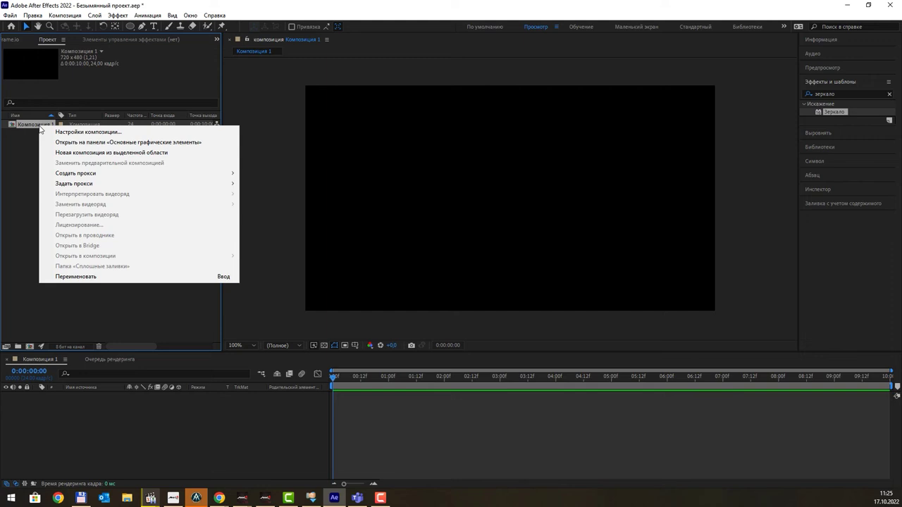
pyautogui.click(69, 278)
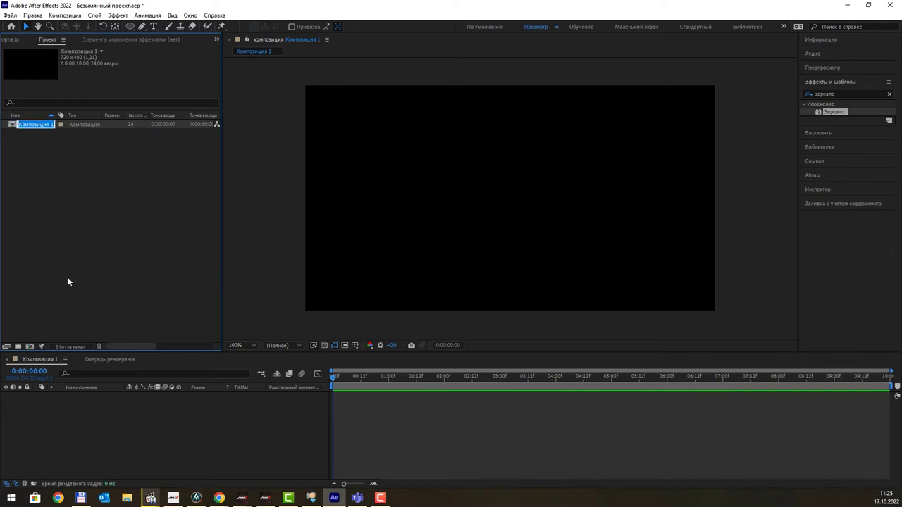
pyautogui.write('Лого')
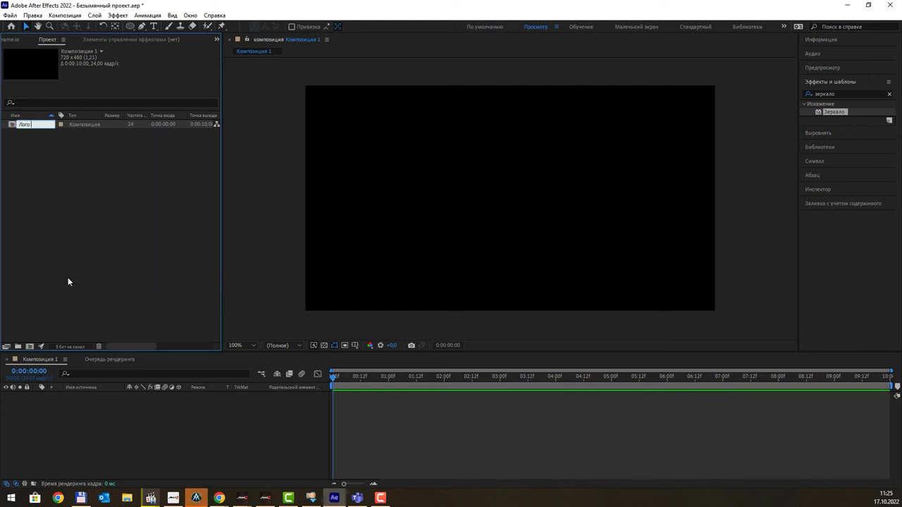
pyautogui.write(' анімаці')
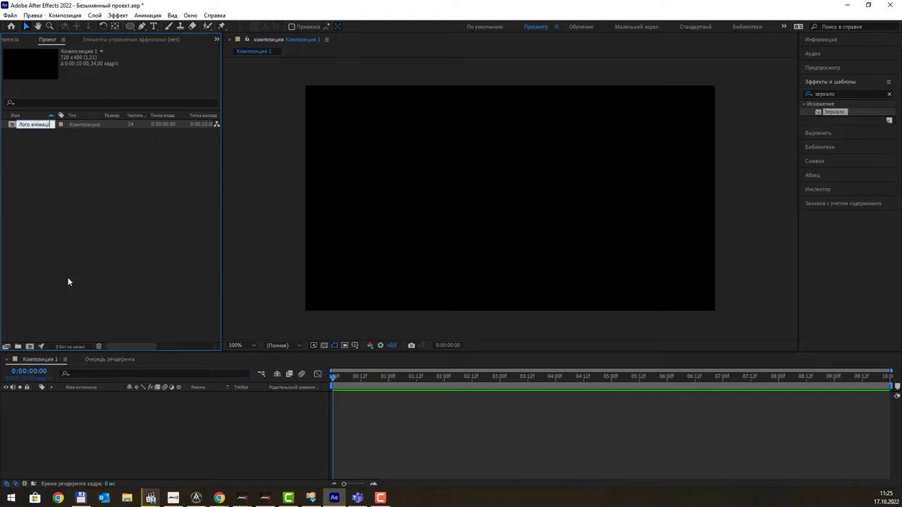
pyautogui.write('я')
pyautogui.press('Return')
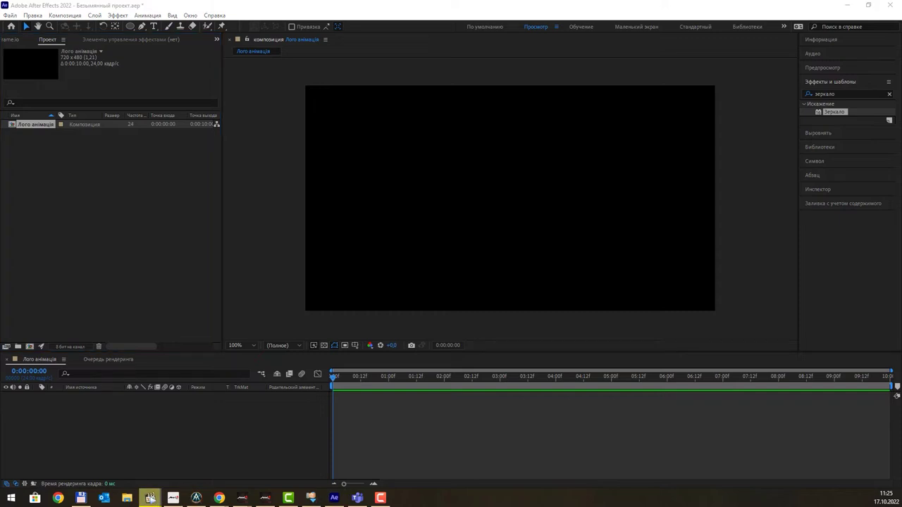
# - Add a full-size black solid layer, Сплошная заливка Черный 1, to the composition
pyautogui.rightClick(240, 411)
pyautogui.moveTo(392, 299)
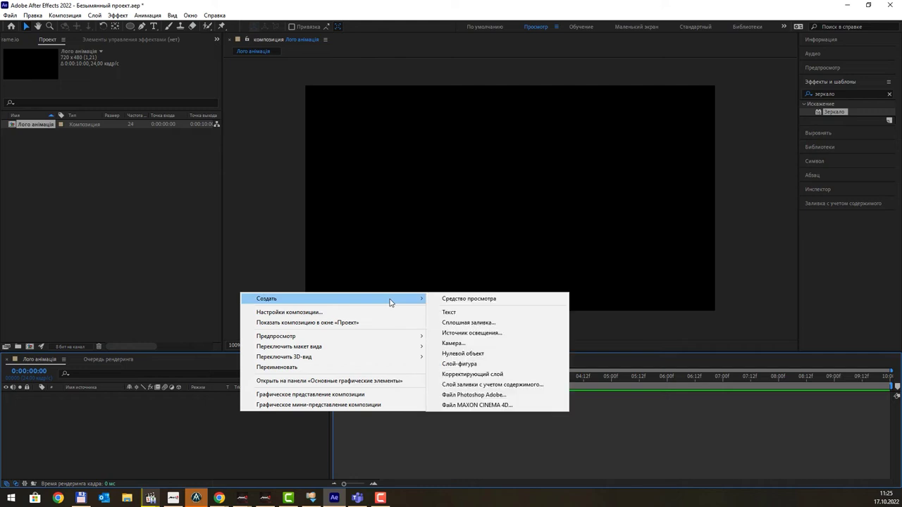
pyautogui.click(513, 329)
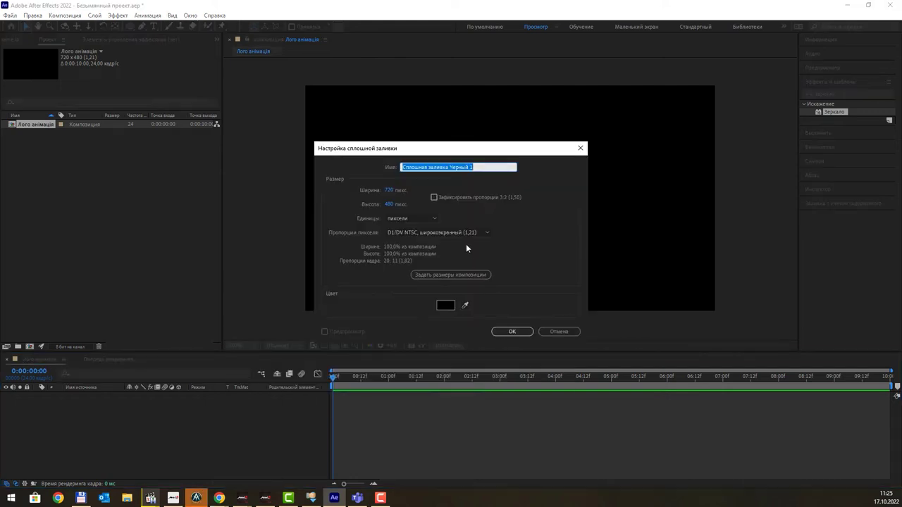
pyautogui.click(446, 306)
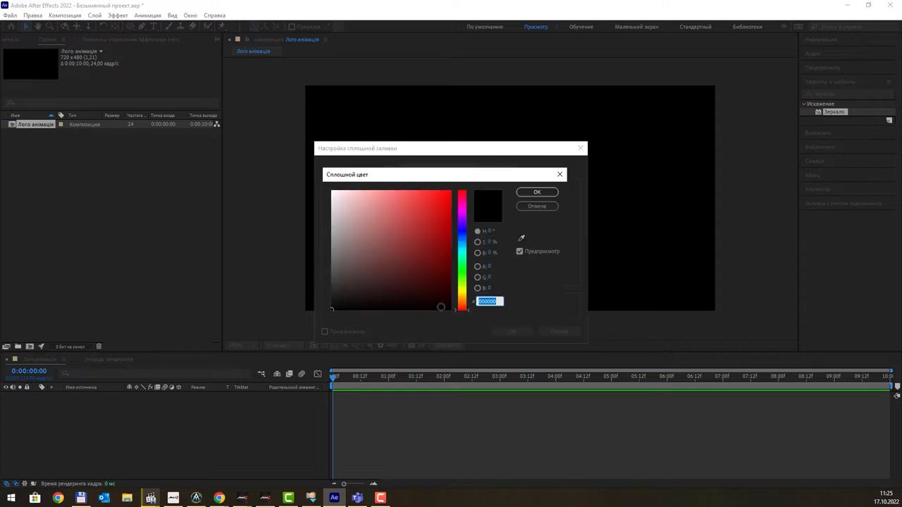
pyautogui.click(542, 196)
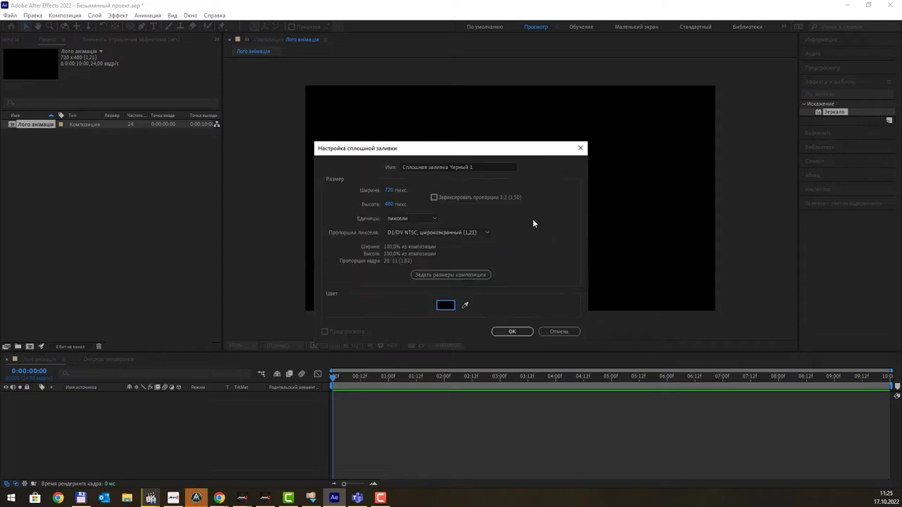
pyautogui.click(510, 331)
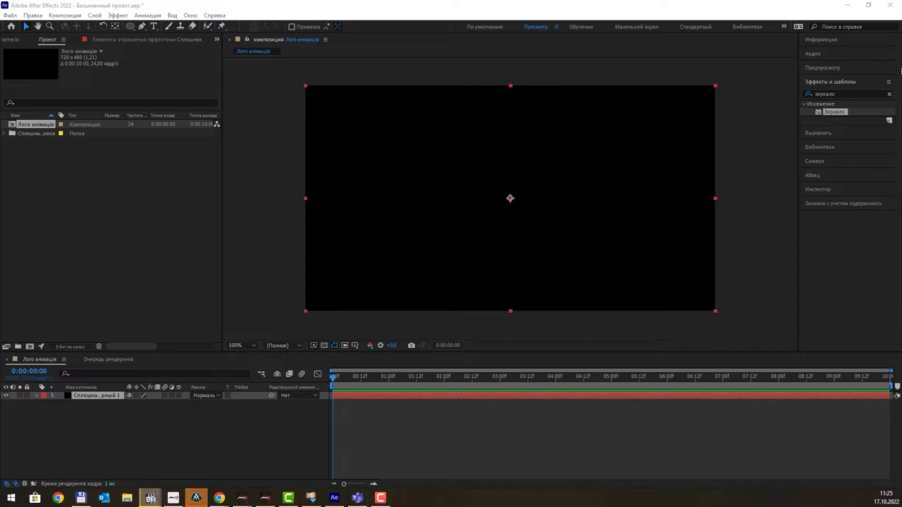
# - Search effects for 'сет' and apply the Сетка grid effect to the black solid
pyautogui.click(838, 93)
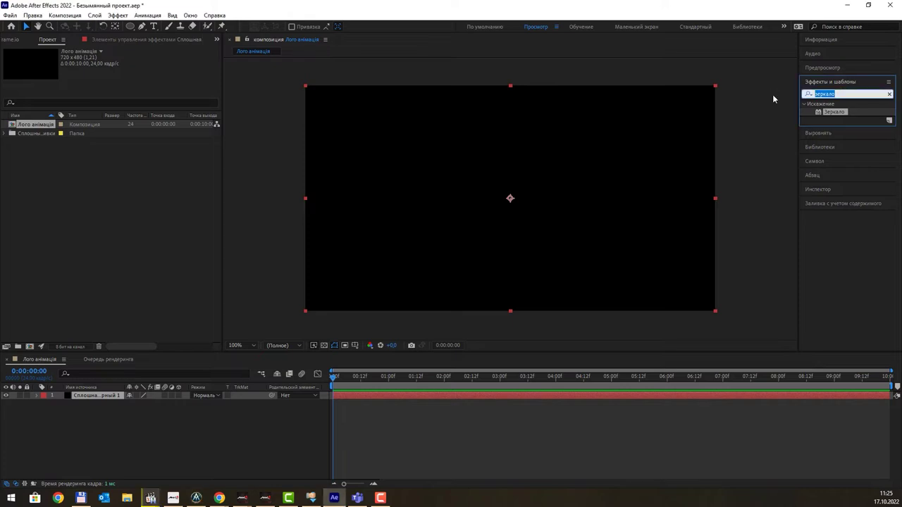
pyautogui.press('BackSpace')
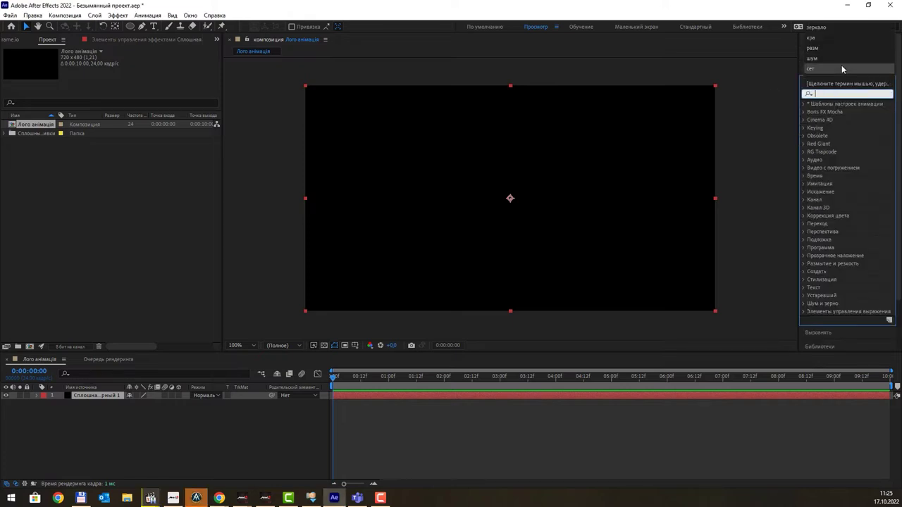
pyautogui.click(842, 66)
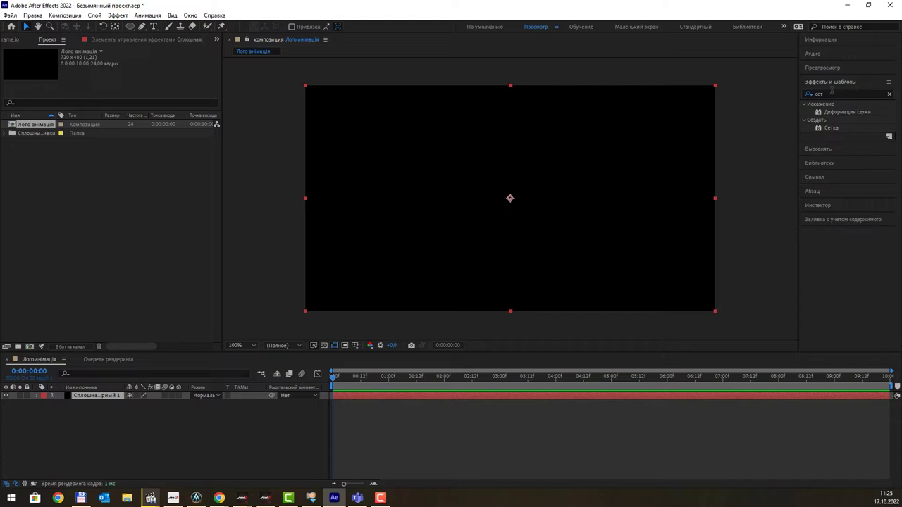
pyautogui.click(839, 93)
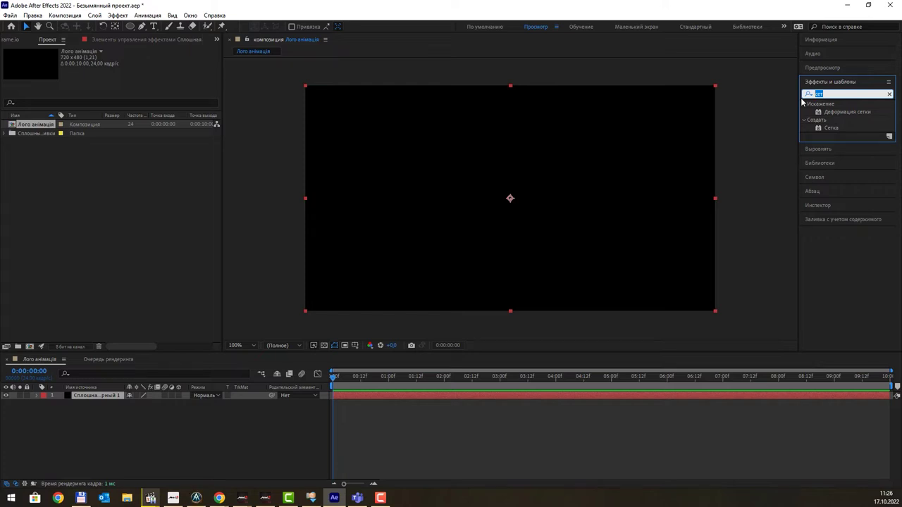
pyautogui.write('сет')
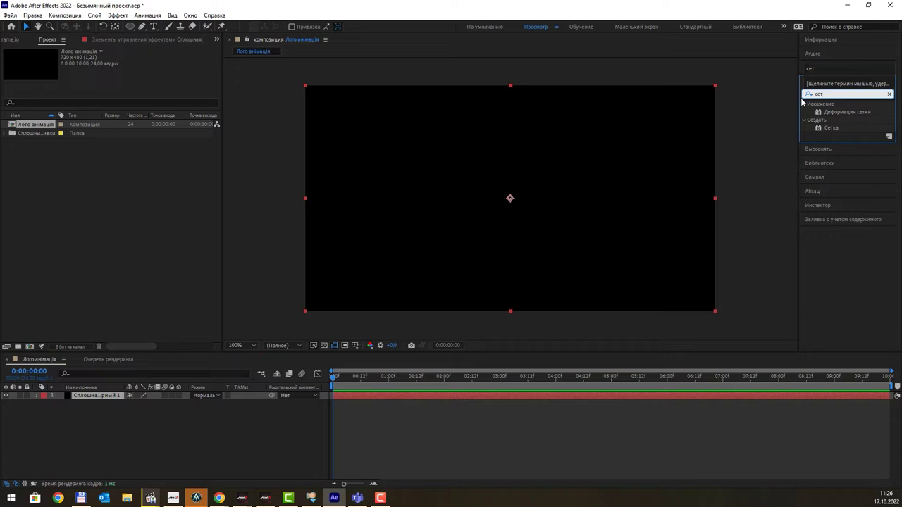
pyautogui.click(831, 128)
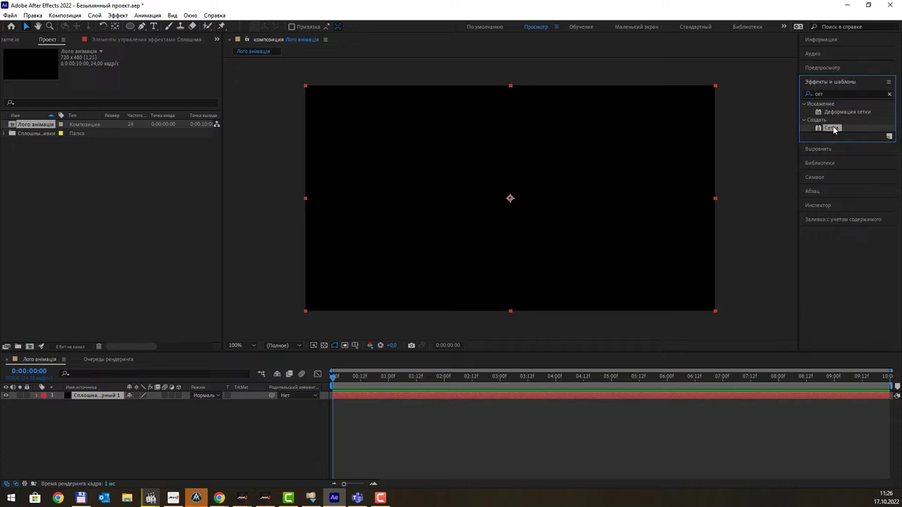
pyautogui.moveTo(835, 132); pyautogui.dragTo(615, 143)
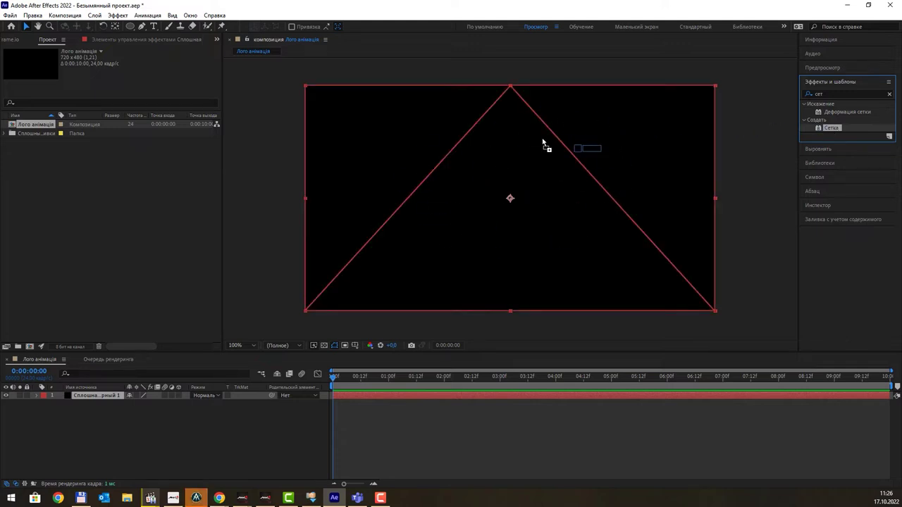
pyautogui.moveTo(616, 144)
pyautogui.mouseDown()
pyautogui.moveTo(150, 421)
pyautogui.moveTo(98, 399)
pyautogui.mouseUp()
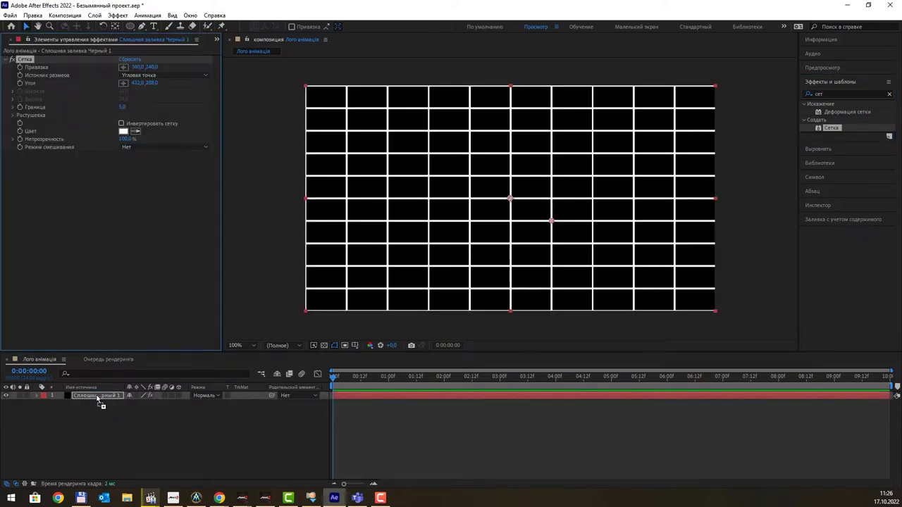
# - Size the grid with Width & Height Sliders, width 108 and height about 62.7
pyautogui.click(150, 498)
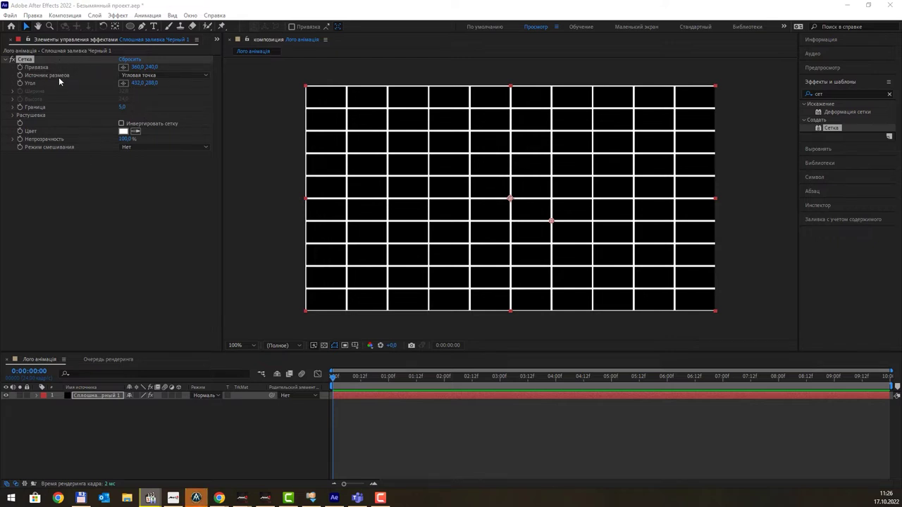
pyautogui.click(192, 15)
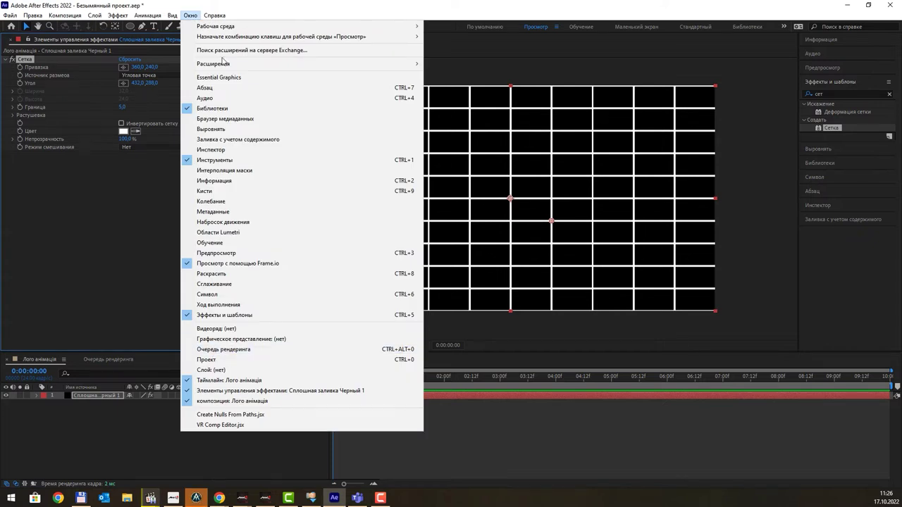
pyautogui.click(191, 17)
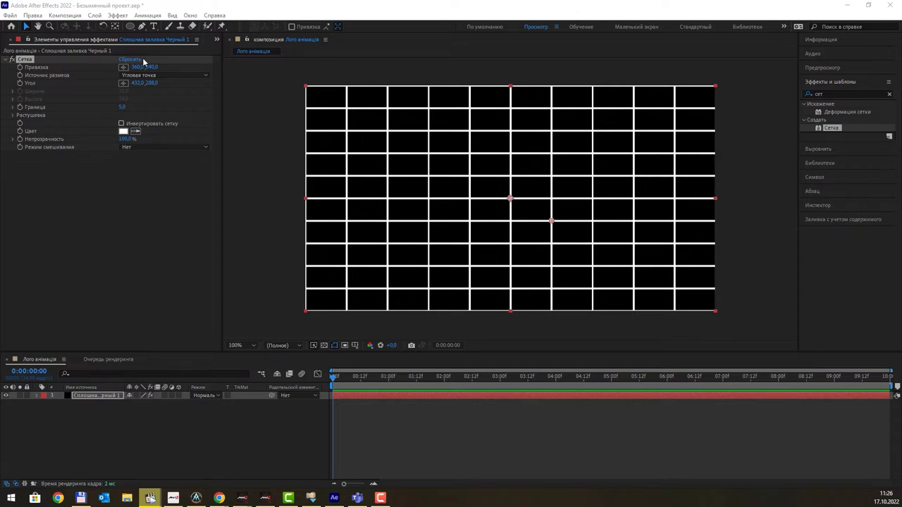
pyautogui.click(163, 76)
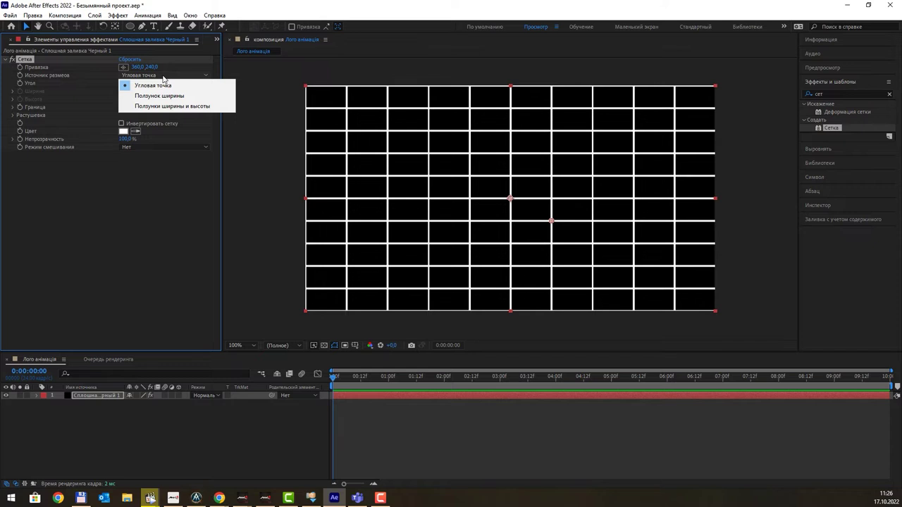
pyautogui.click(157, 107)
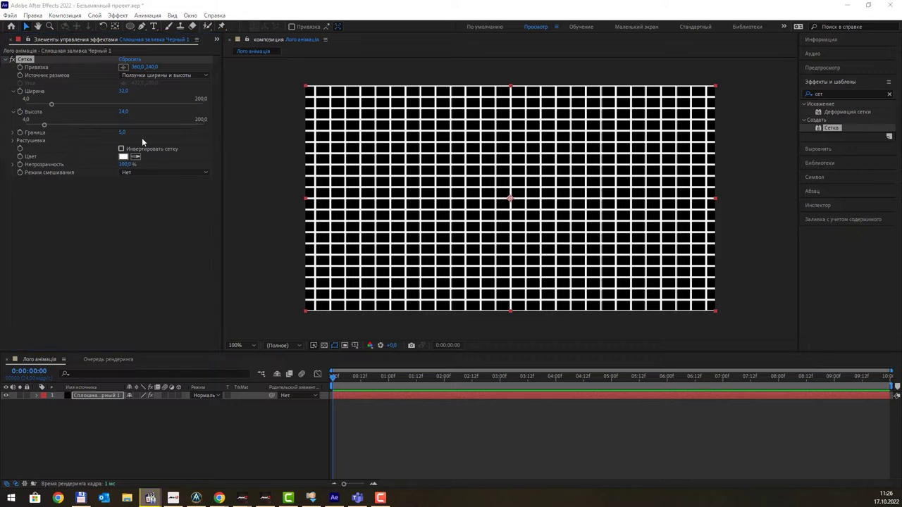
pyautogui.click(152, 74)
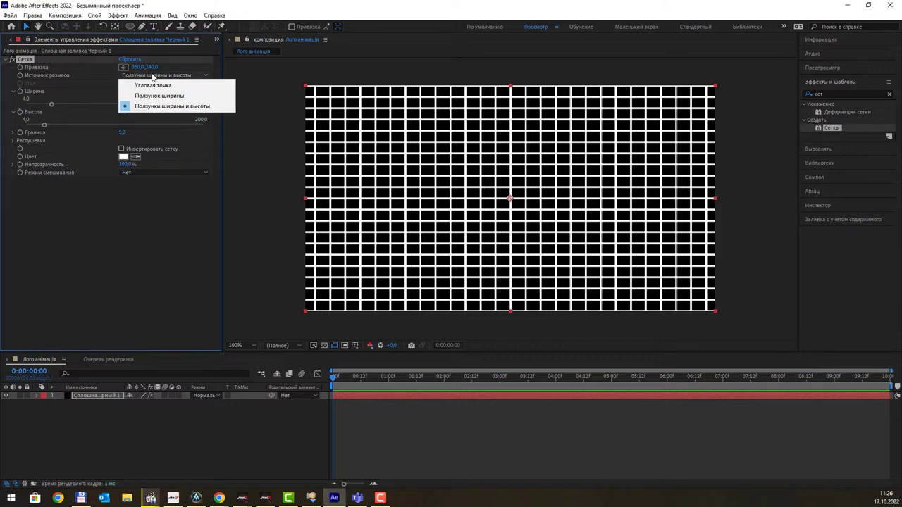
pyautogui.click(150, 83)
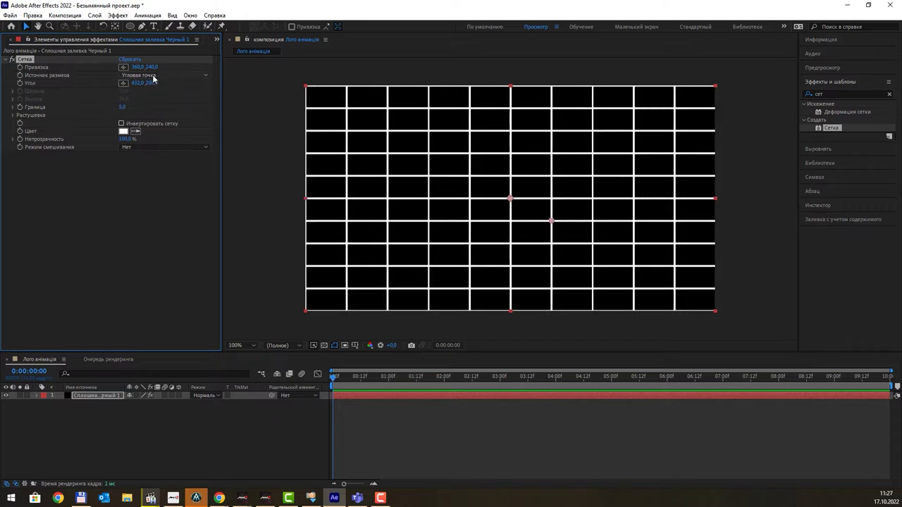
pyautogui.click(153, 76)
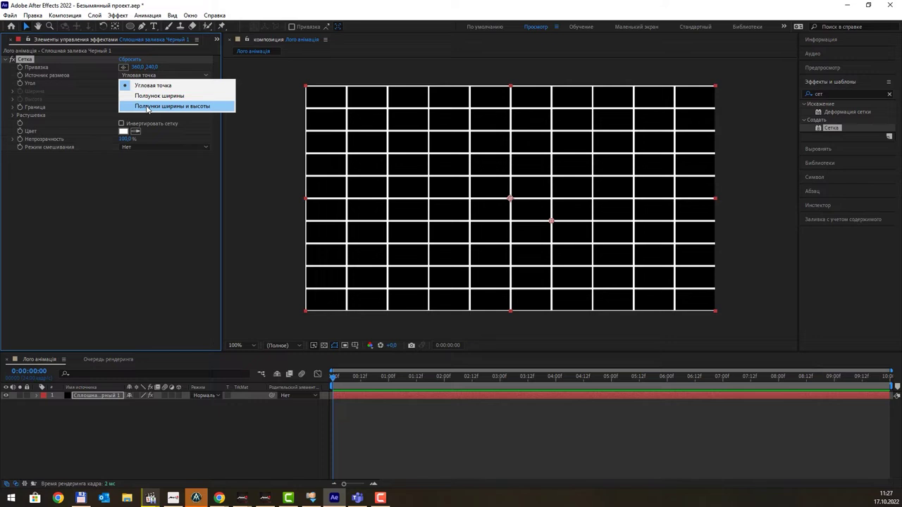
pyautogui.click(187, 107)
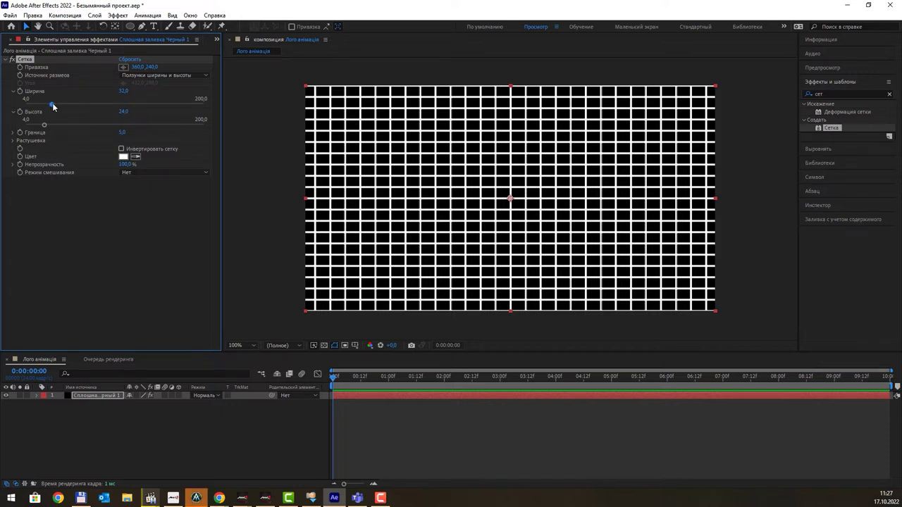
pyautogui.moveTo(53, 106); pyautogui.dragTo(119, 112)
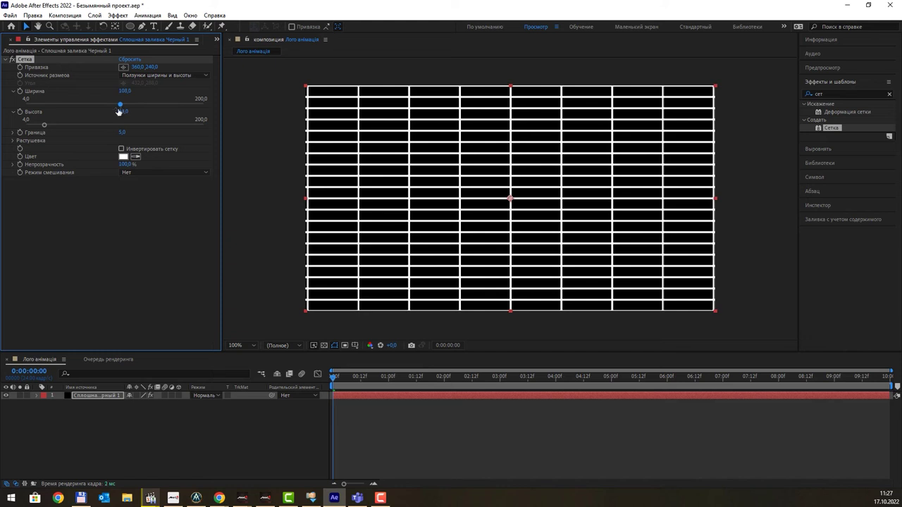
pyautogui.moveTo(45, 126); pyautogui.dragTo(80, 129)
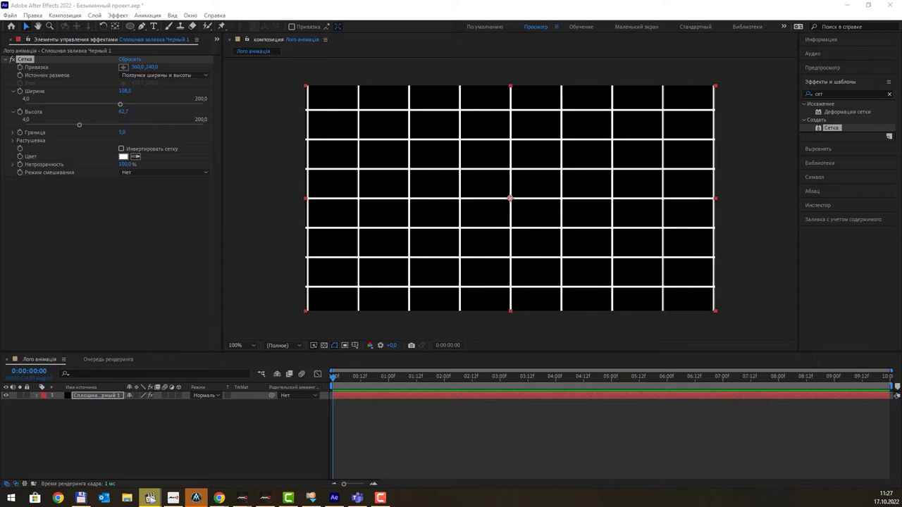
# - Change the grid line colour from white to pale blue #C4EFFC
pyautogui.click(123, 156)
pyautogui.moveTo(465, 238); pyautogui.dragTo(466, 248)
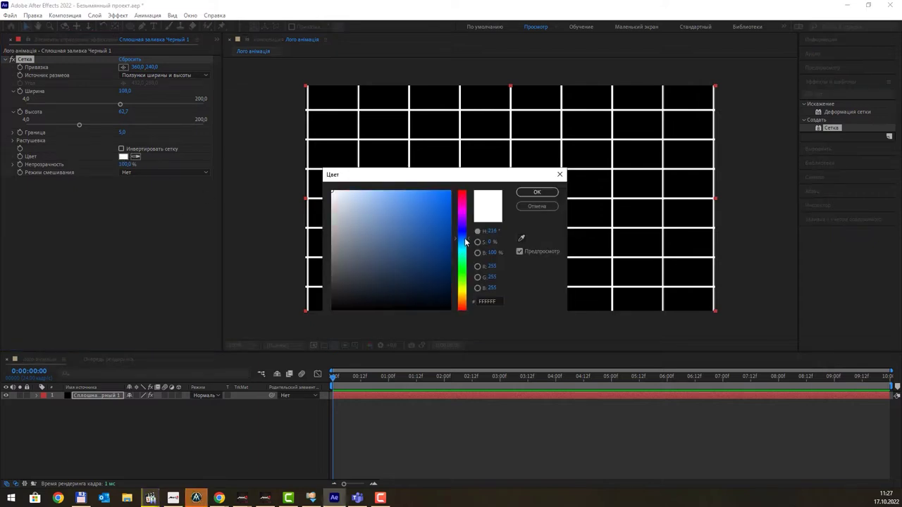
pyautogui.click(346, 190)
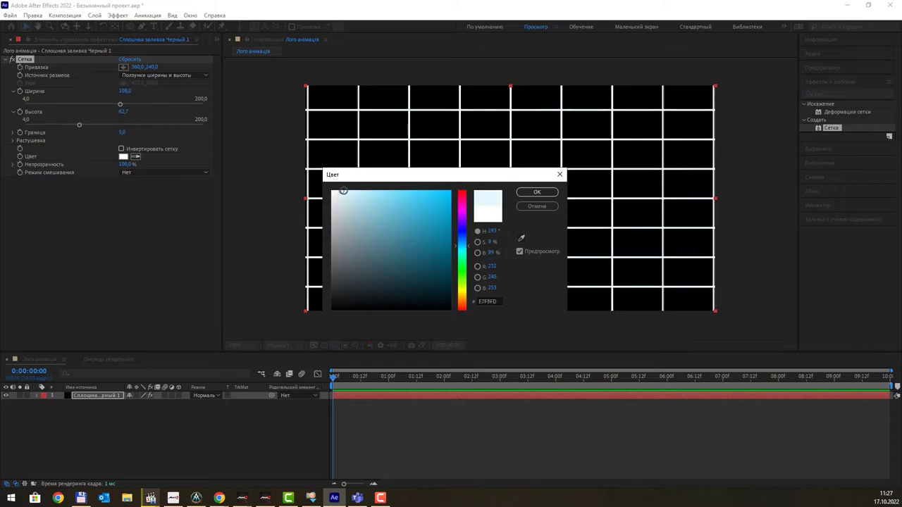
pyautogui.moveTo(347, 190); pyautogui.dragTo(342, 190)
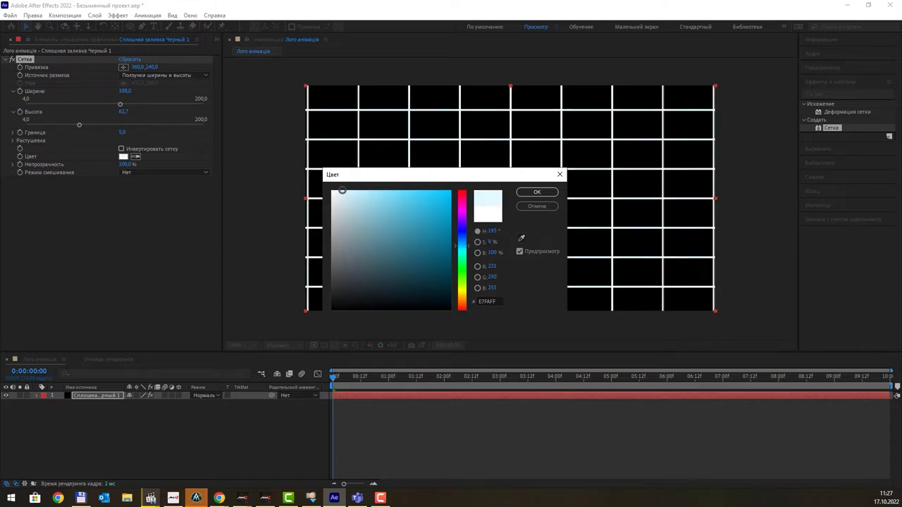
pyautogui.click(343, 190)
pyautogui.click(523, 192)
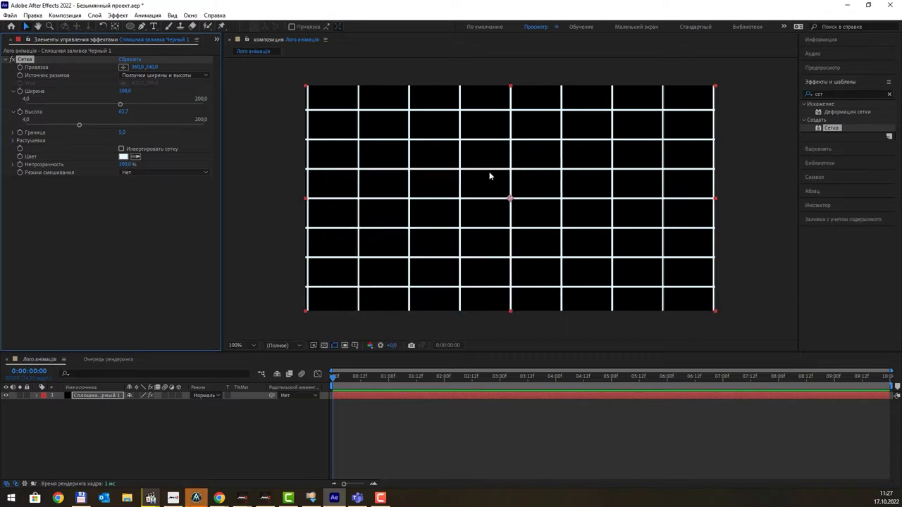
pyautogui.click(124, 156)
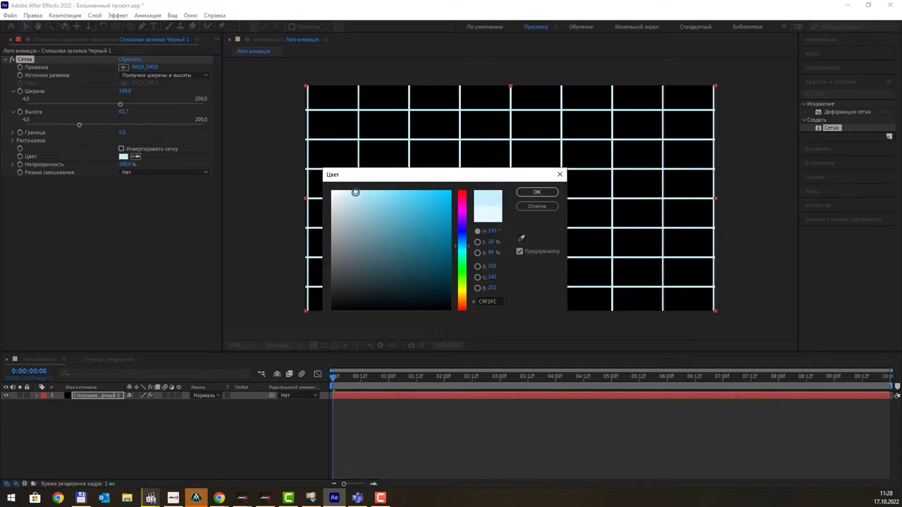
pyautogui.click(408, 214)
pyautogui.moveTo(408, 214); pyautogui.dragTo(358, 188)
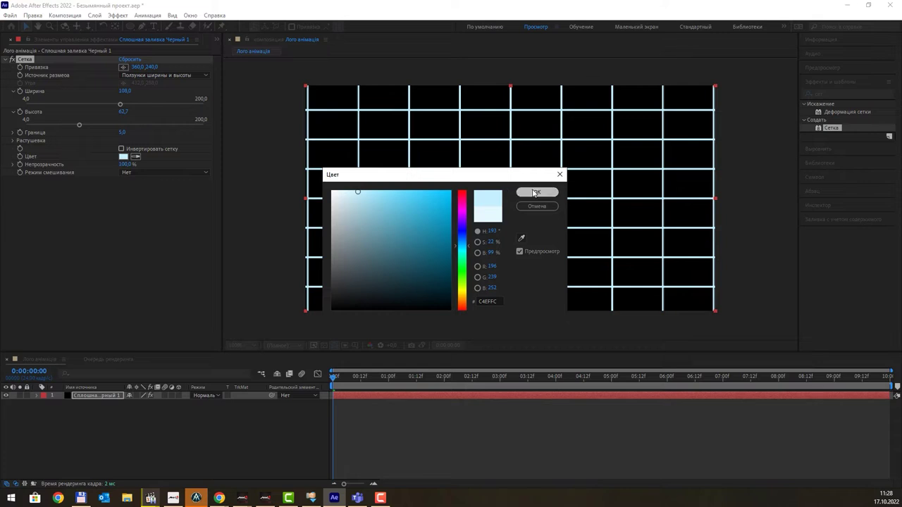
pyautogui.click(534, 194)
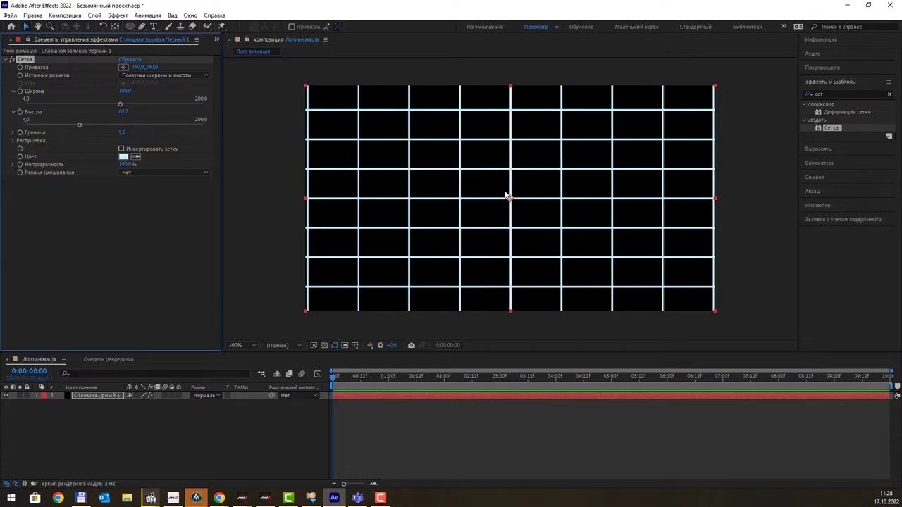
# - Set the grid Border to 1.0 so the grid lines become thin
pyautogui.click(122, 132)
pyautogui.write('15')
pyautogui.press('Return')
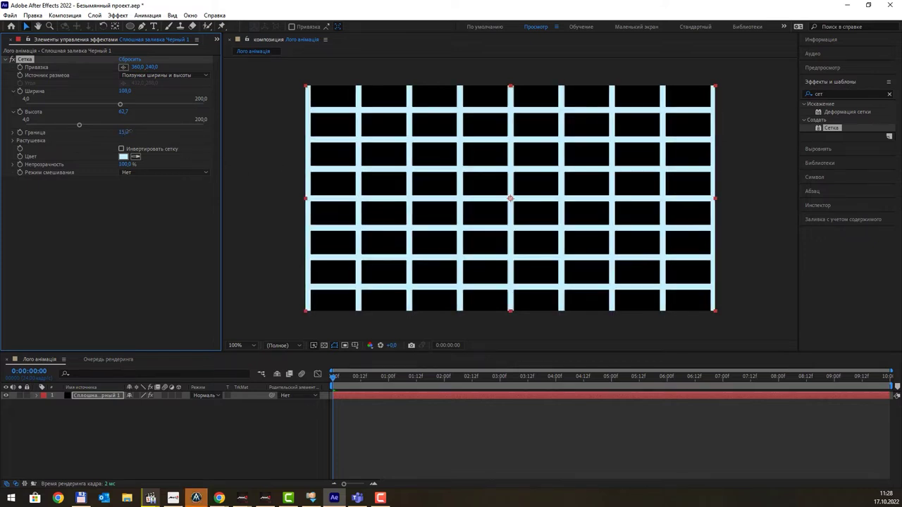
pyautogui.moveTo(130, 131); pyautogui.dragTo(116, 132)
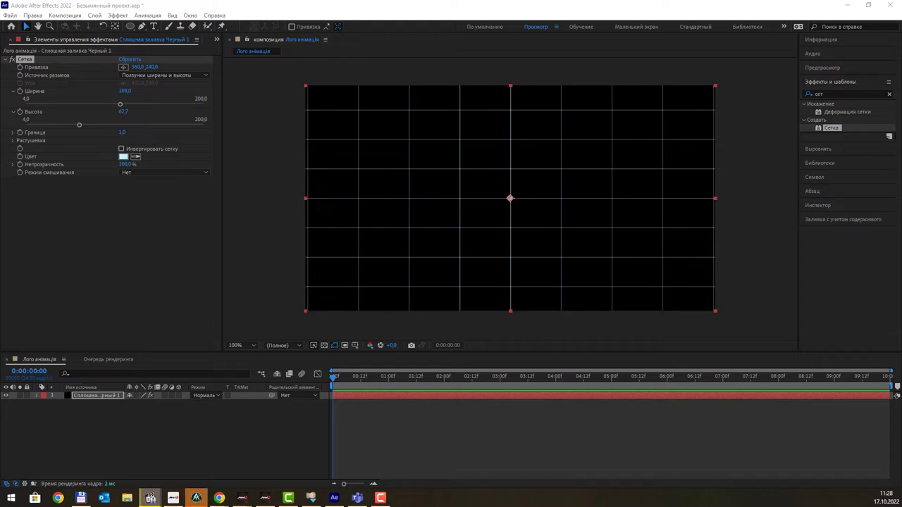
pyautogui.click(215, 438)
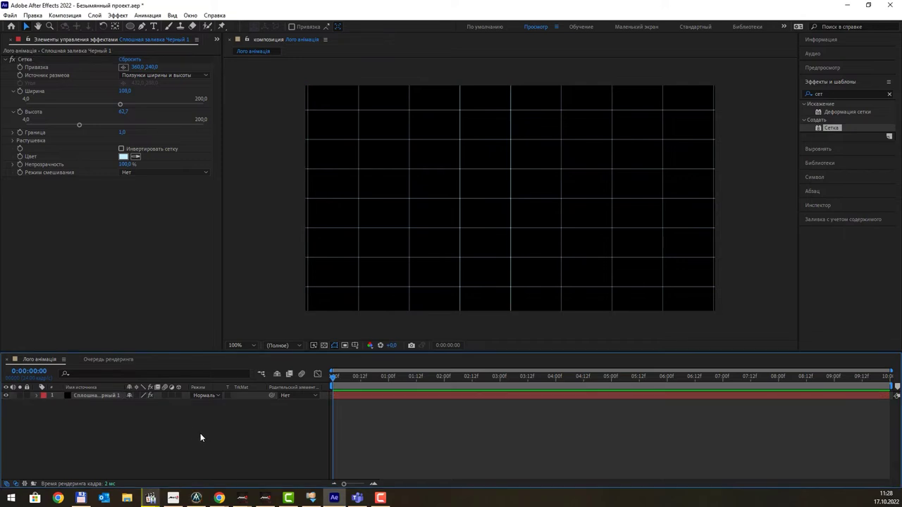
pyautogui.click(88, 395)
pyautogui.rightClick(175, 417)
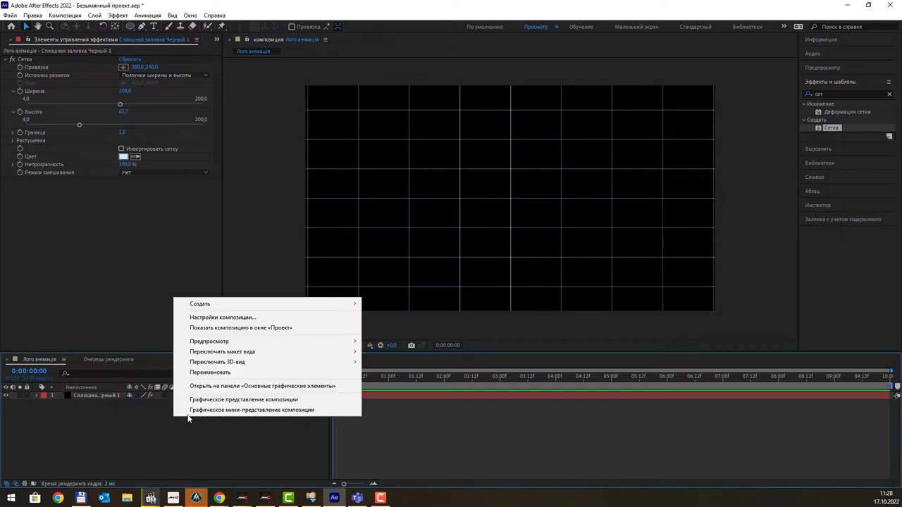
# - Add a second black solid, Сплошная заливка Черный 2, above the grid layer
pyautogui.moveTo(333, 304)
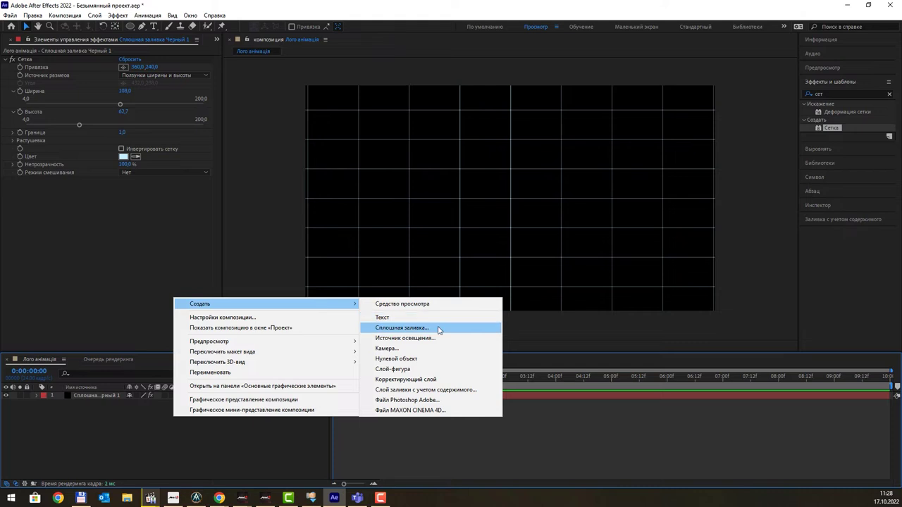
pyautogui.click(437, 328)
pyautogui.click(446, 305)
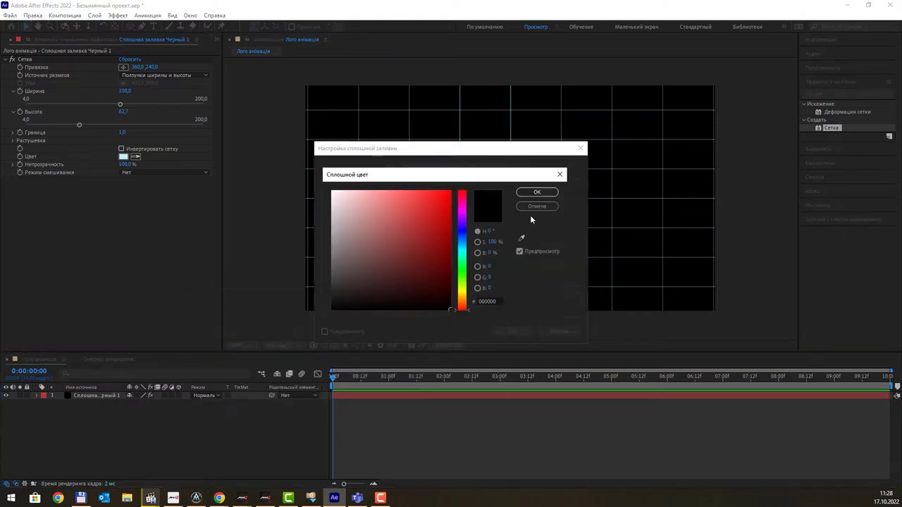
pyautogui.click(536, 193)
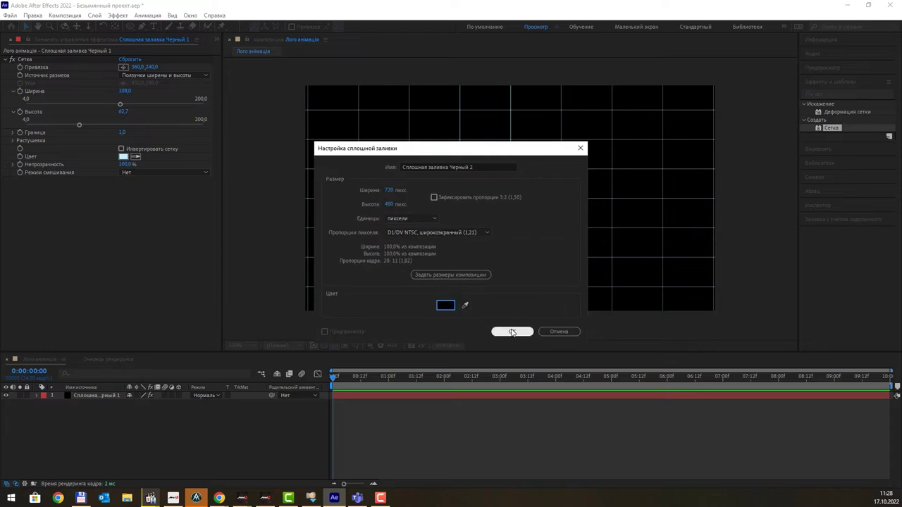
pyautogui.click(513, 332)
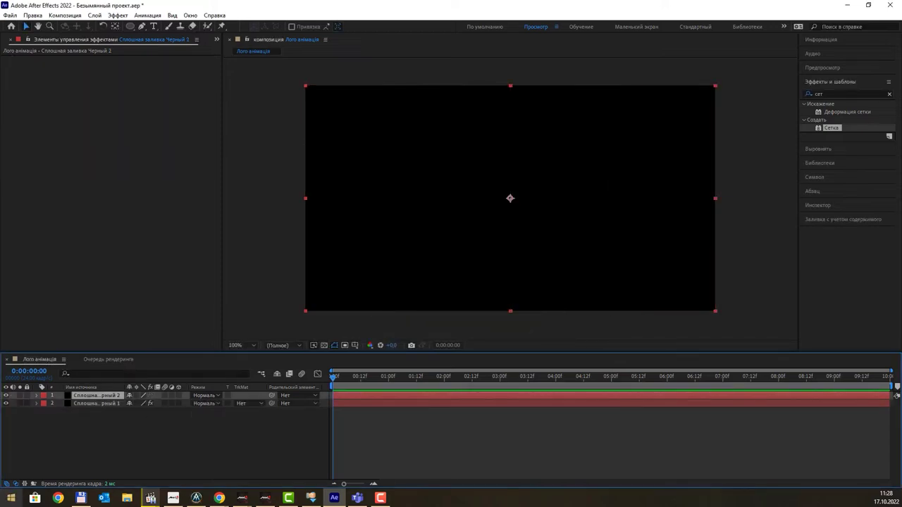
pyautogui.click(150, 498)
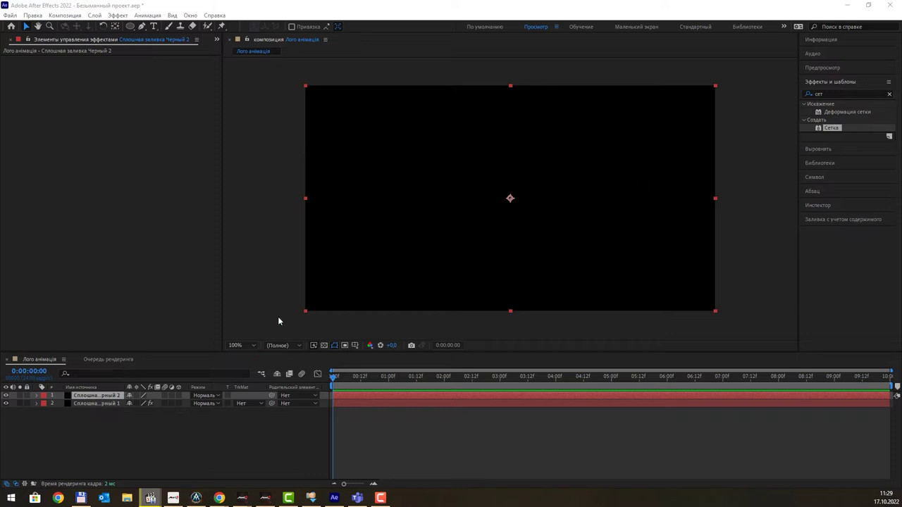
pyautogui.click(217, 397)
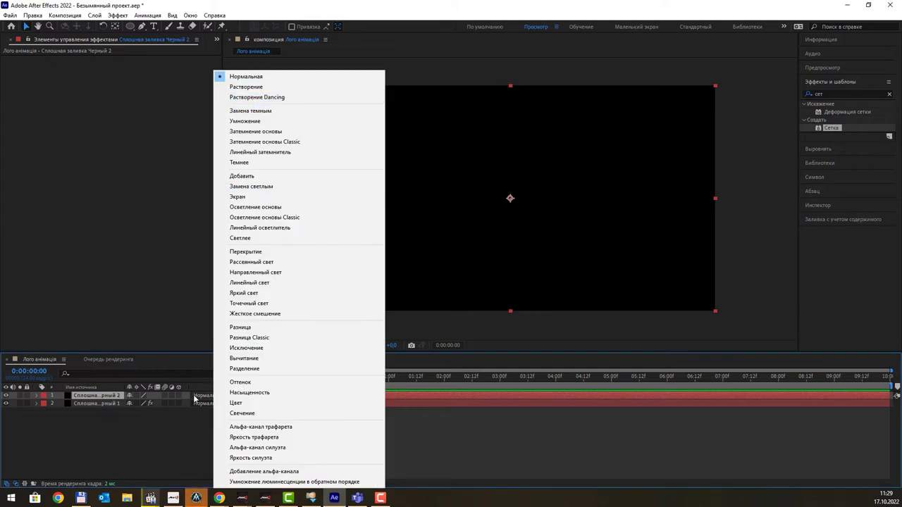
pyautogui.click(187, 428)
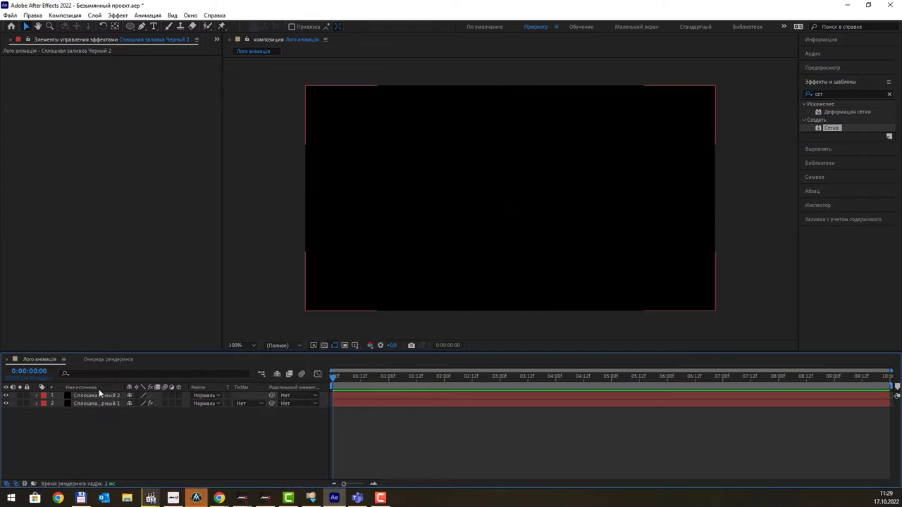
pyautogui.click(62, 360)
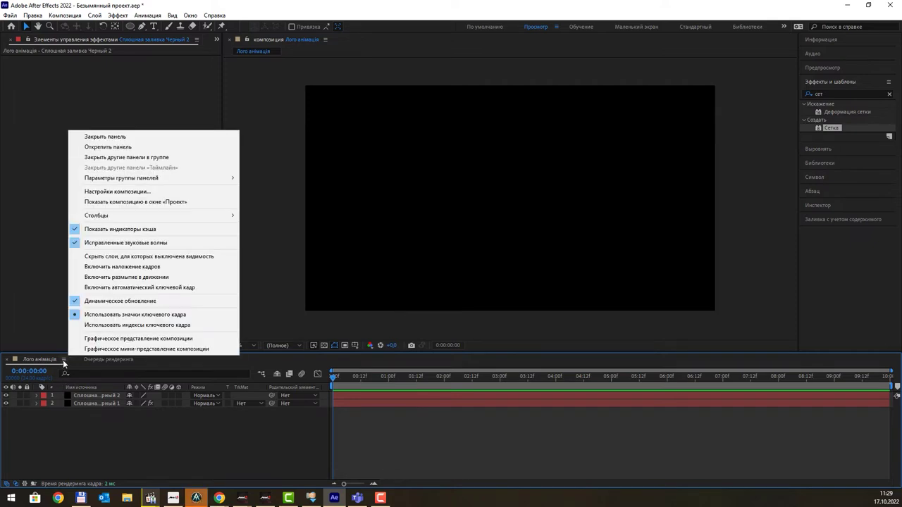
pyautogui.moveTo(190, 216)
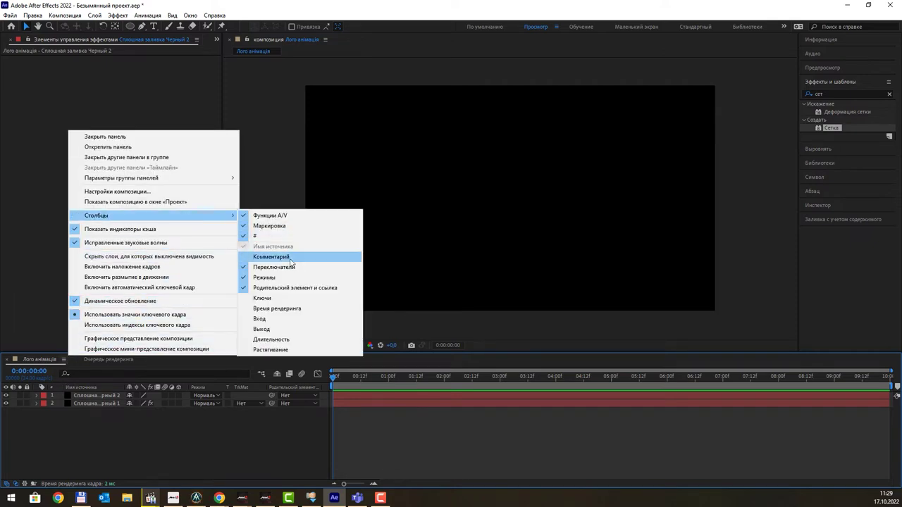
pyautogui.click(282, 281)
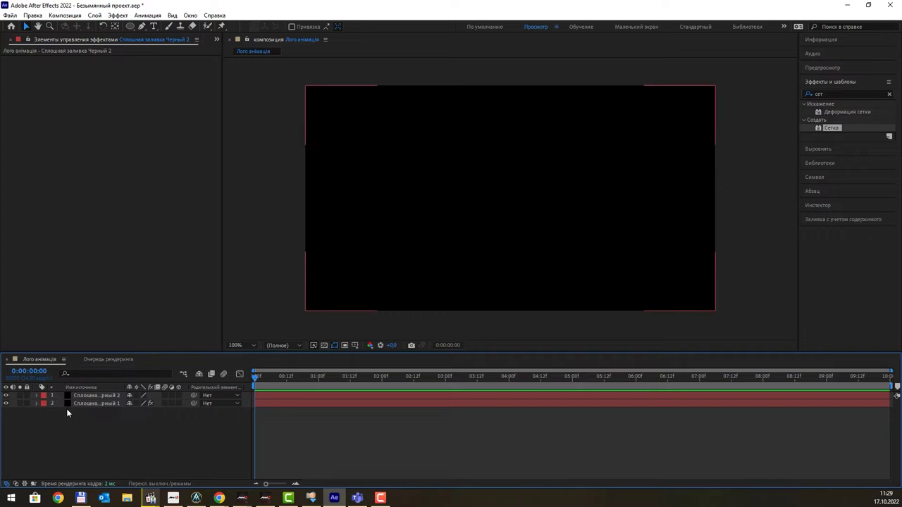
pyautogui.click(62, 361)
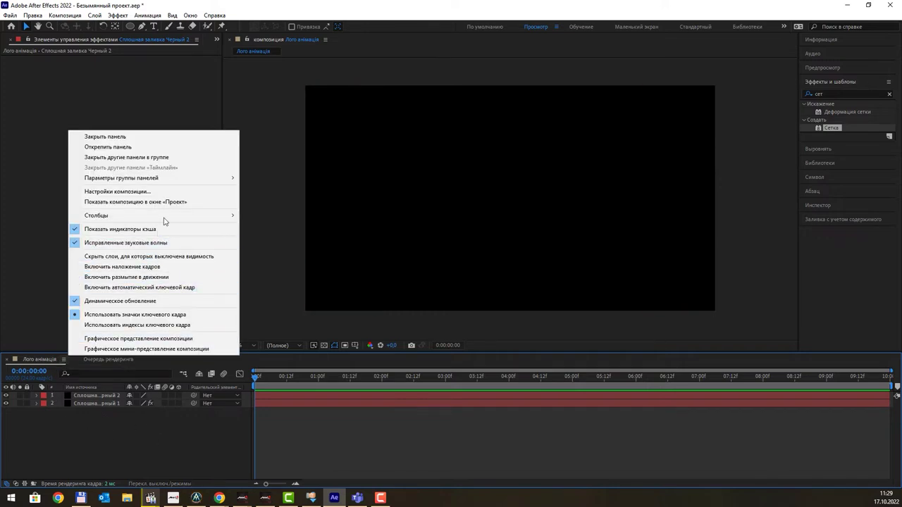
pyautogui.moveTo(218, 221)
pyautogui.click(302, 277)
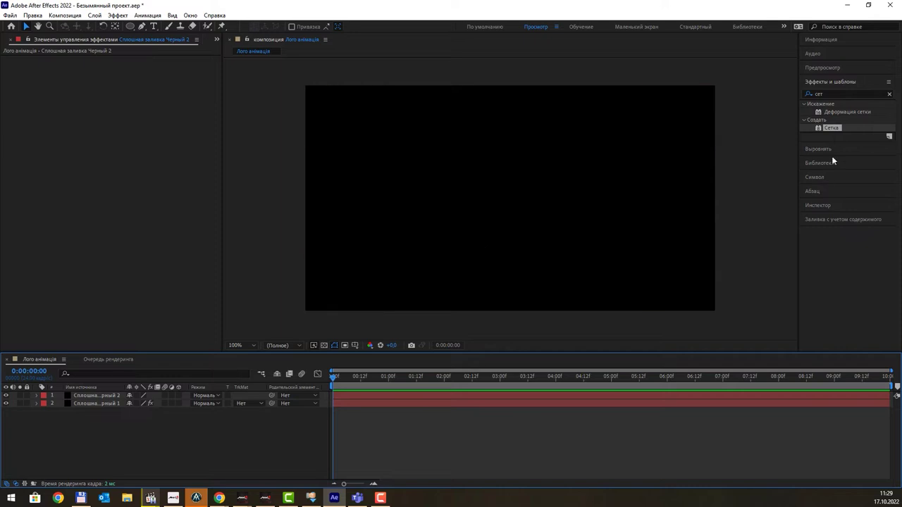
# - Search effects for 'шум' and apply Фрактальный шум to the top black solid
pyautogui.click(834, 94)
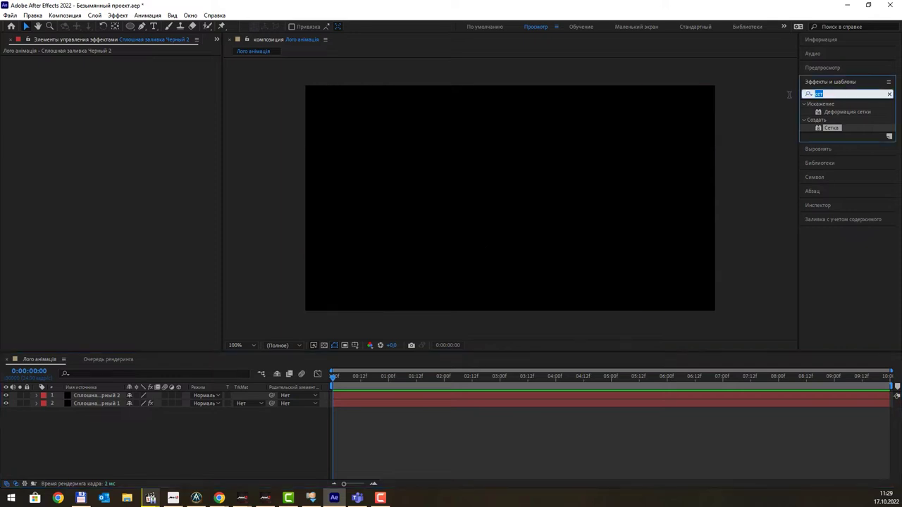
pyautogui.press('BackSpace')
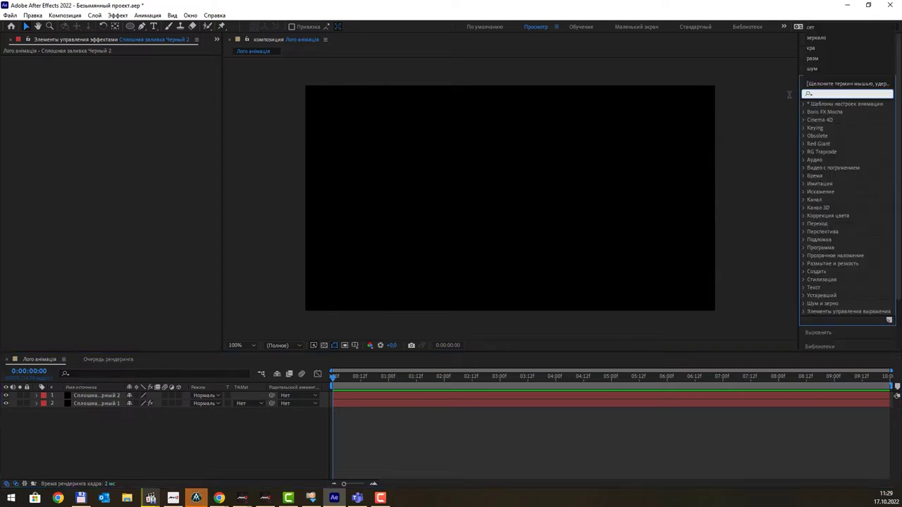
pyautogui.press('Escape')
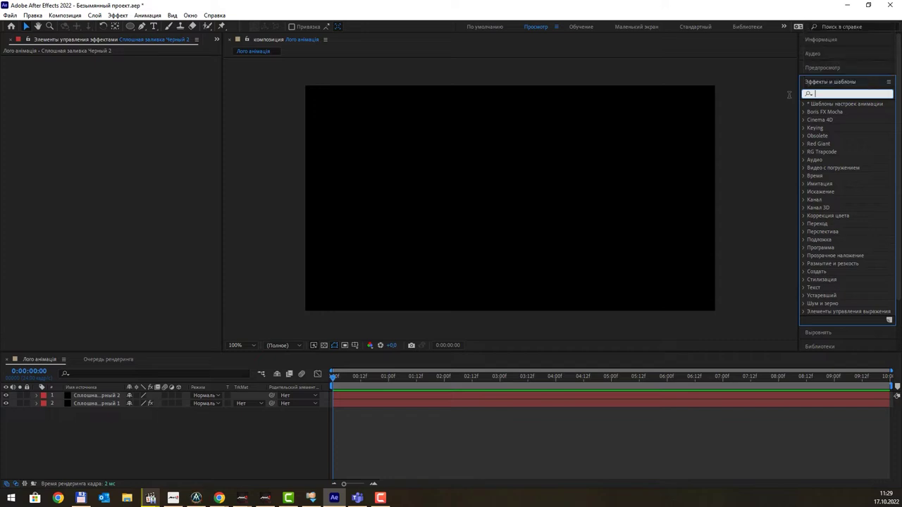
pyautogui.write('шум')
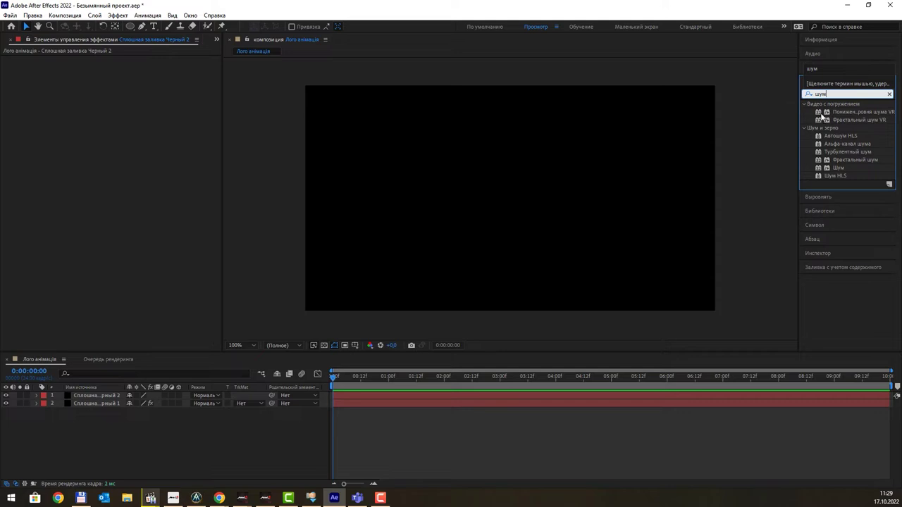
pyautogui.press('Escape')
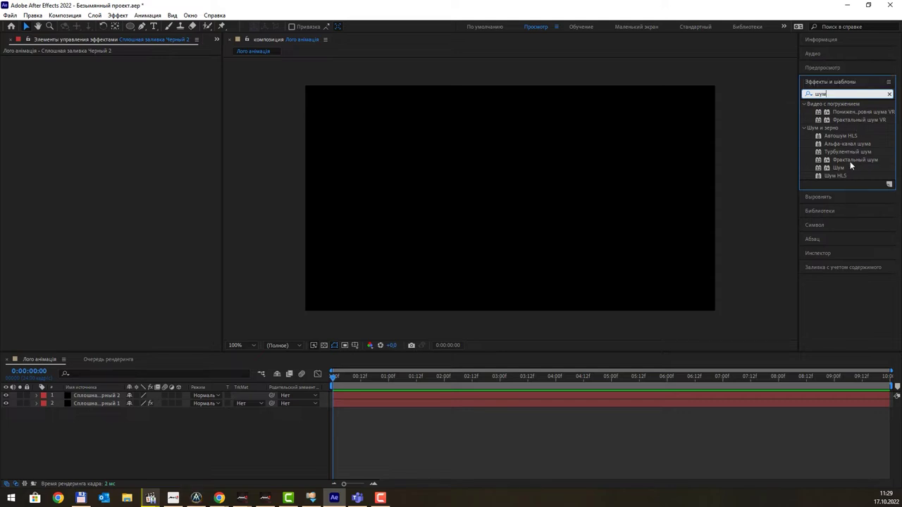
pyautogui.click(851, 160)
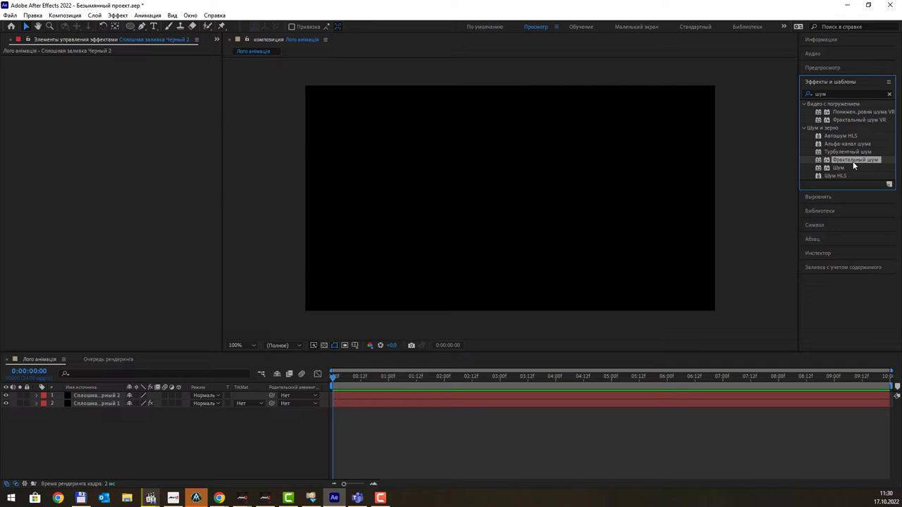
pyautogui.moveTo(852, 159)
pyautogui.mouseDown()
pyautogui.moveTo(111, 405)
pyautogui.moveTo(105, 397)
pyautogui.mouseUp()
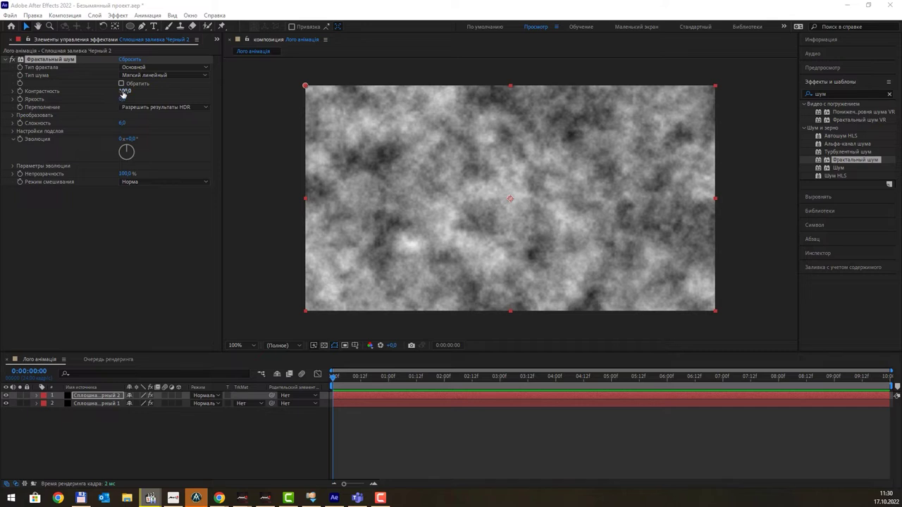
# - Set the fractal noise Контрастность to 384 and its Transform Масштаб to 95
pyautogui.moveTo(124, 91)
pyautogui.mouseDown()
pyautogui.moveTo(200, 86)
pyautogui.moveTo(182, 86)
pyautogui.mouseUp()
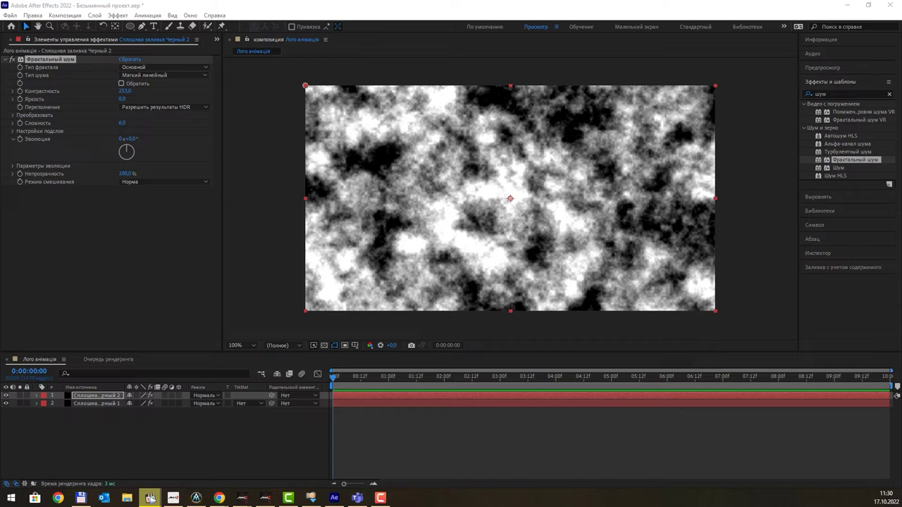
pyautogui.click(13, 116)
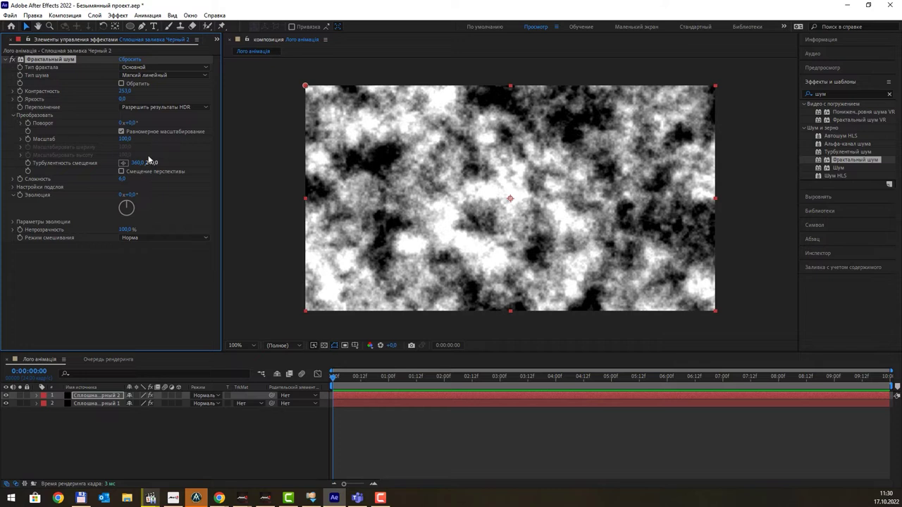
pyautogui.moveTo(126, 139); pyautogui.dragTo(179, 139)
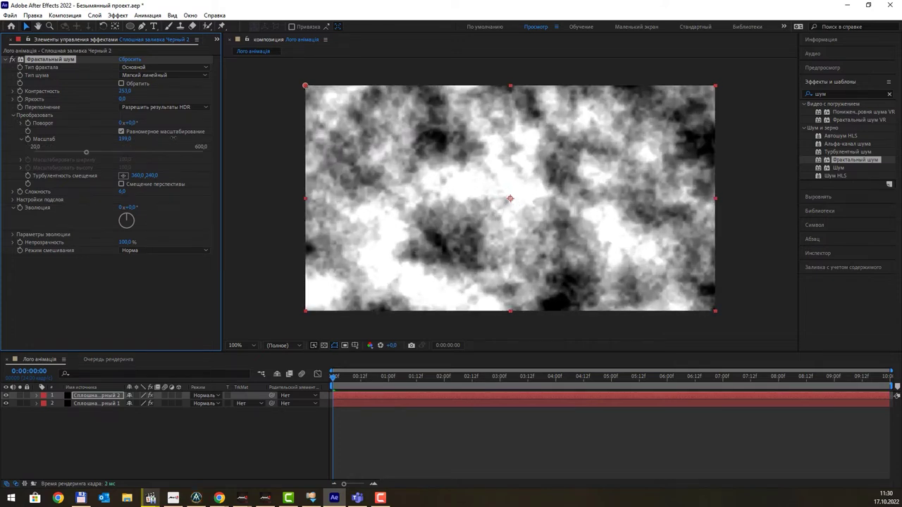
pyautogui.moveTo(124, 139); pyautogui.dragTo(99, 139)
pyautogui.moveTo(43, 152); pyautogui.dragTo(44, 153)
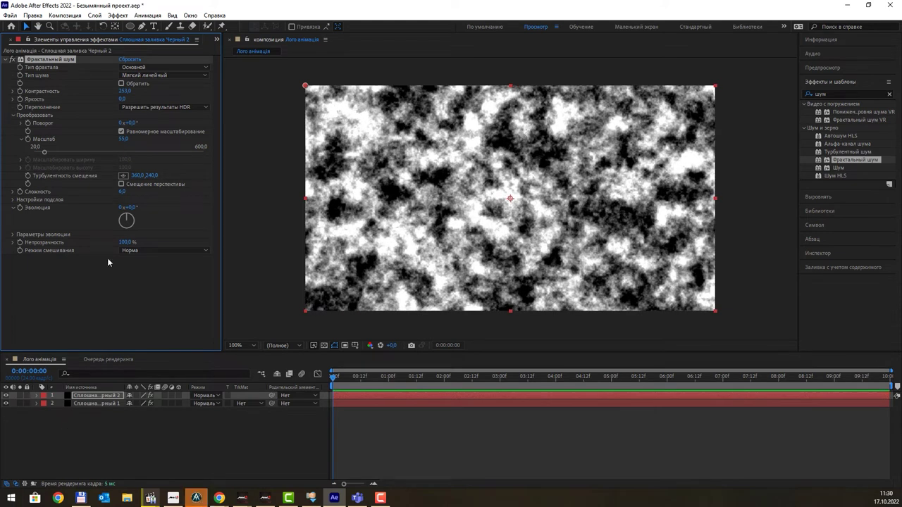
pyautogui.moveTo(126, 91); pyautogui.dragTo(165, 93)
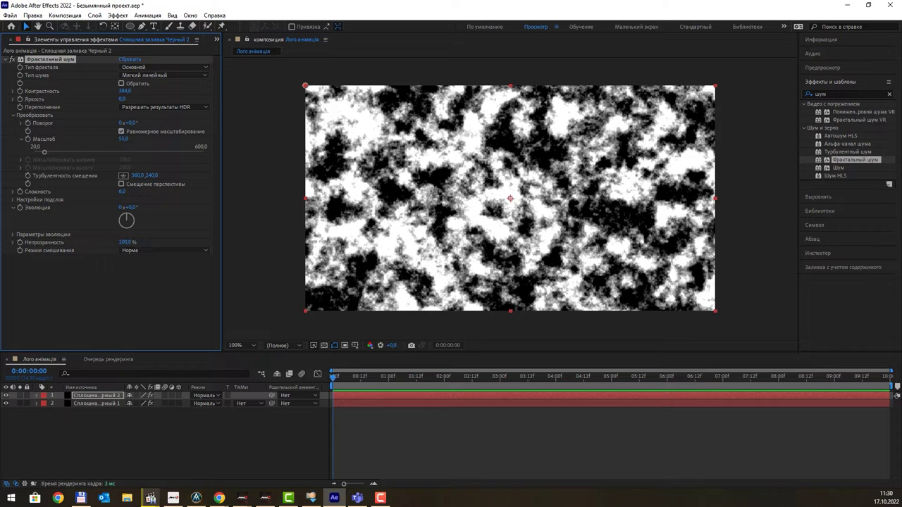
pyautogui.click(150, 498)
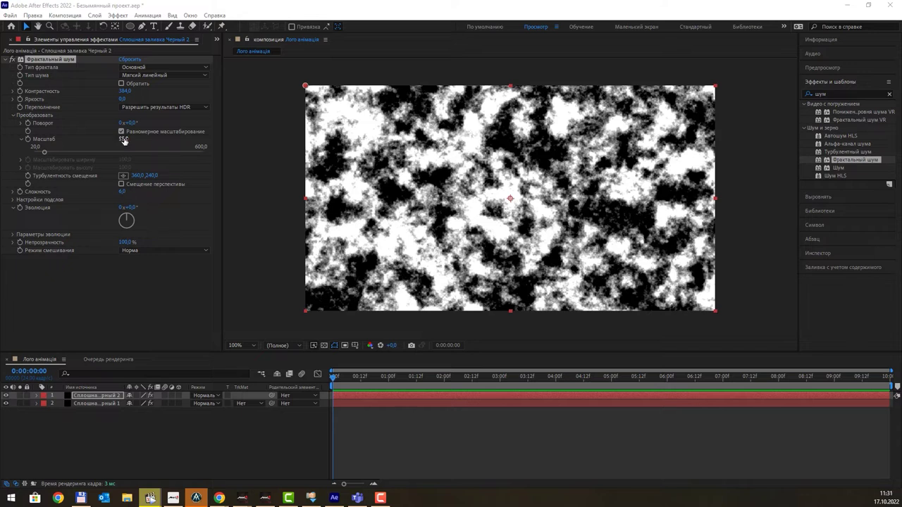
pyautogui.moveTo(124, 139); pyautogui.dragTo(144, 139)
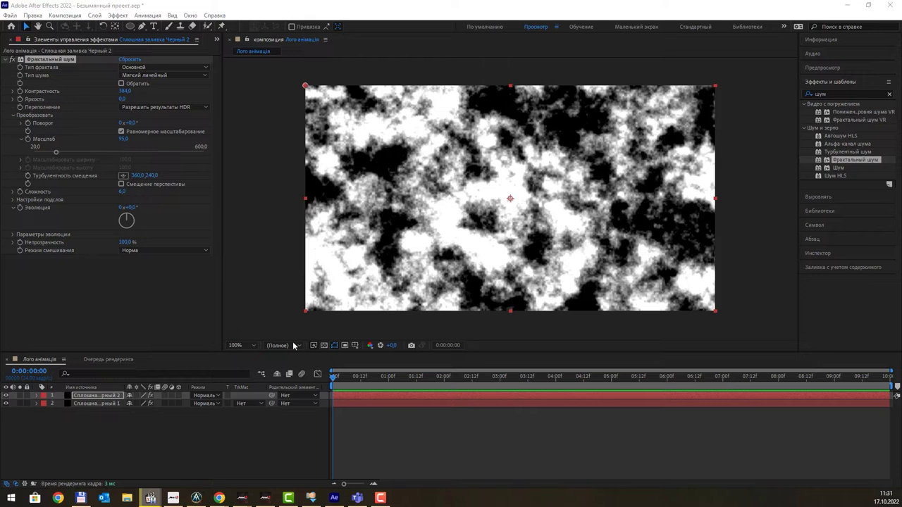
# - Search 'размы' in Effects & Presets and apply Быстрое размытие по рамке to the noise solid
pyautogui.click(837, 95)
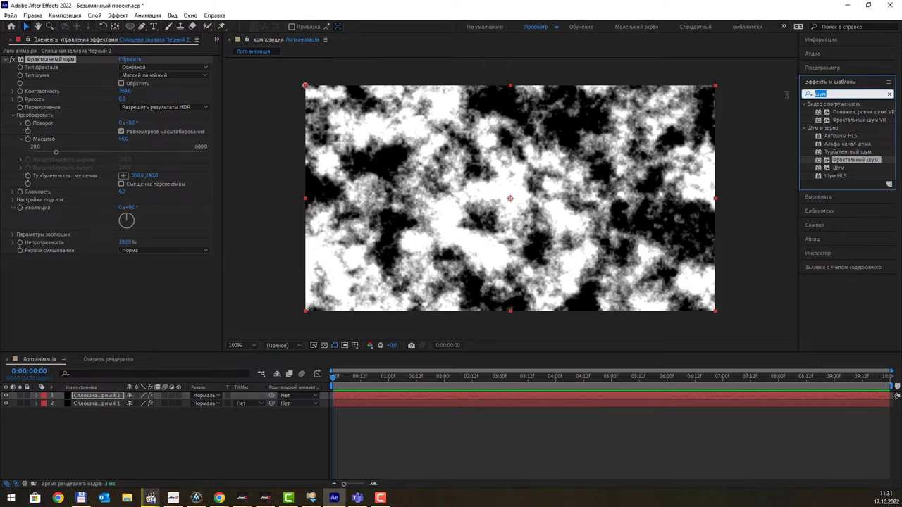
pyautogui.press('BackSpace')
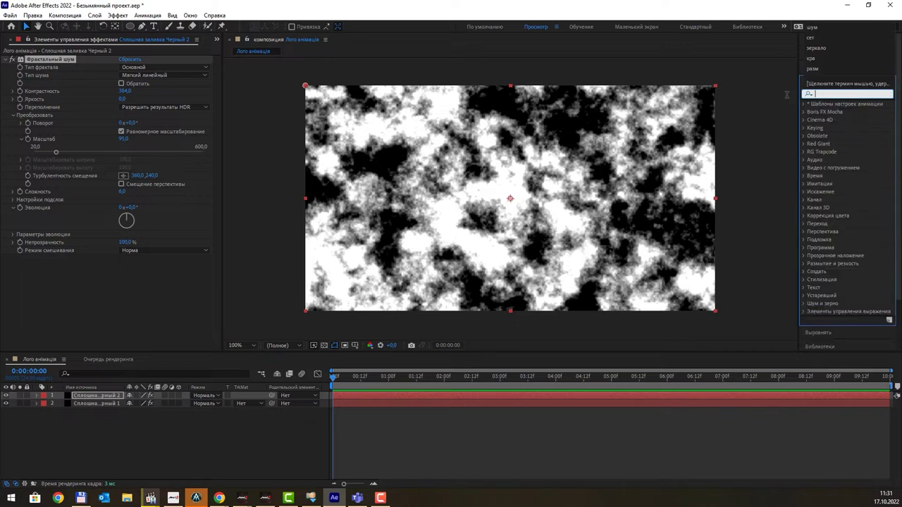
pyautogui.click(818, 97)
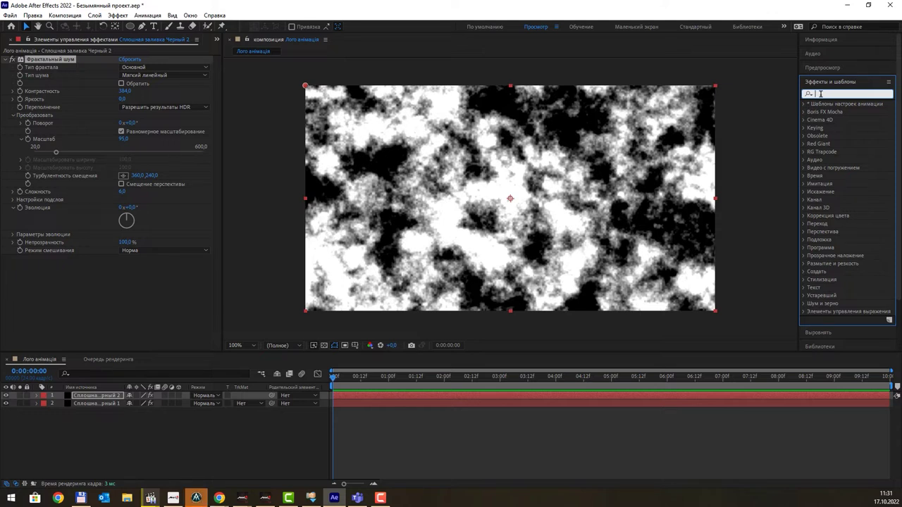
pyautogui.write('р')
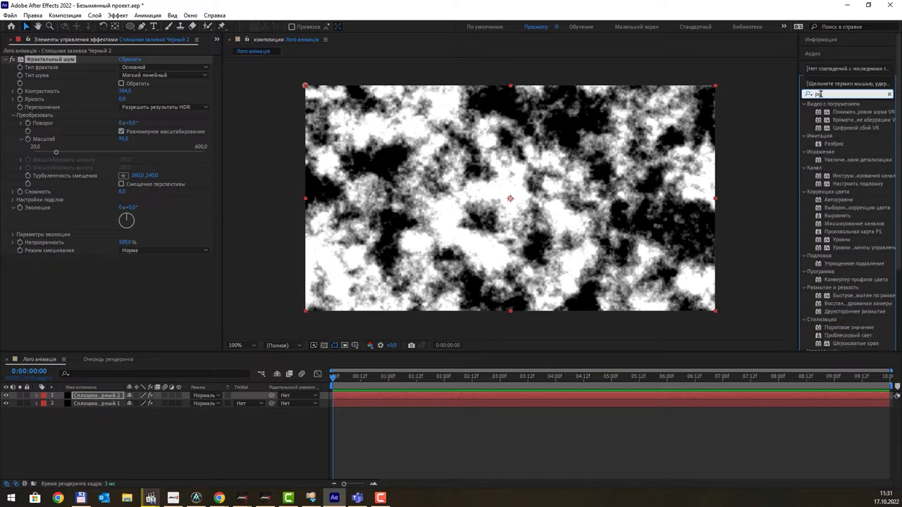
pyautogui.write('азм')
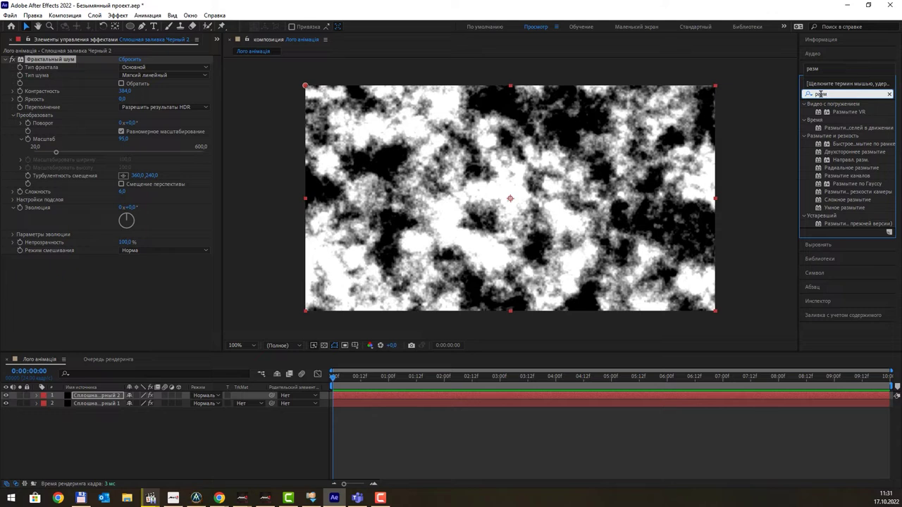
pyautogui.write('і')
pyautogui.press('BackSpace')
pyautogui.write('ы')
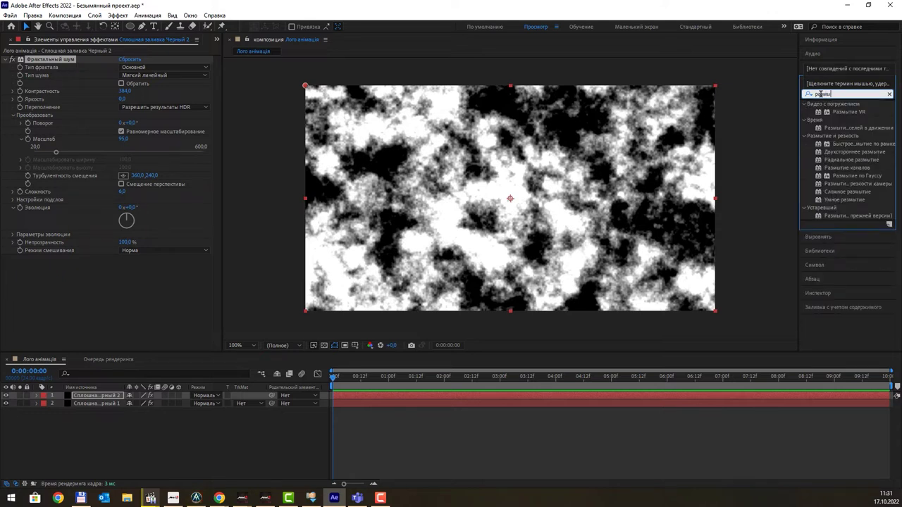
pyautogui.click(865, 145)
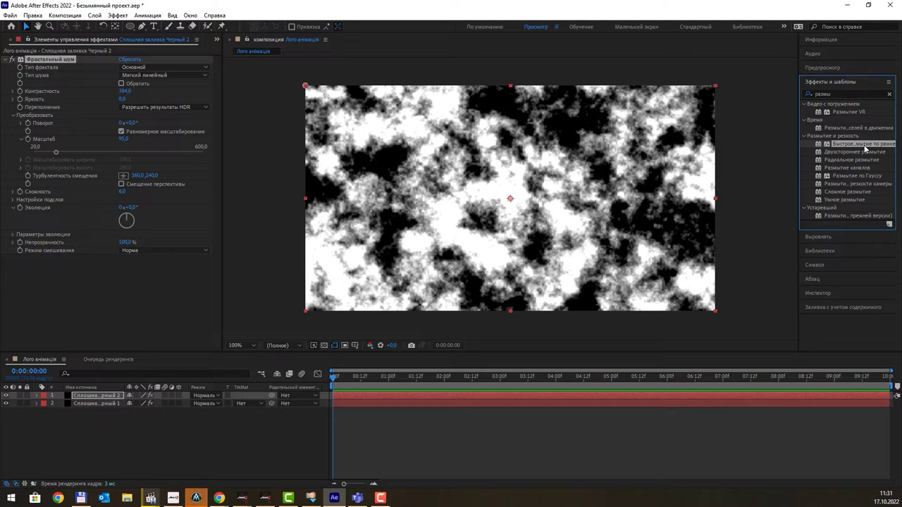
pyautogui.moveTo(864, 145); pyautogui.dragTo(127, 398)
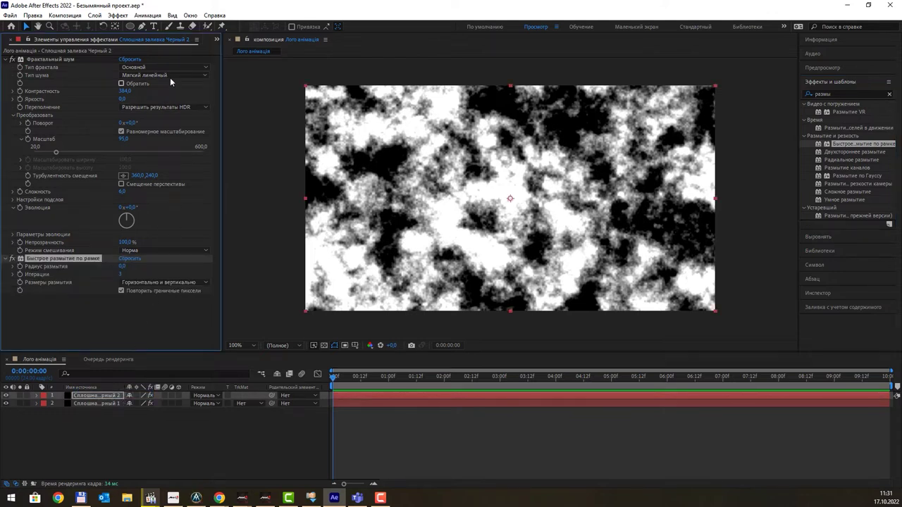
# - Collapse the Фрактальный шум settings and expand Быстрое размытие по рамке in Effect Controls
pyautogui.click(12, 116)
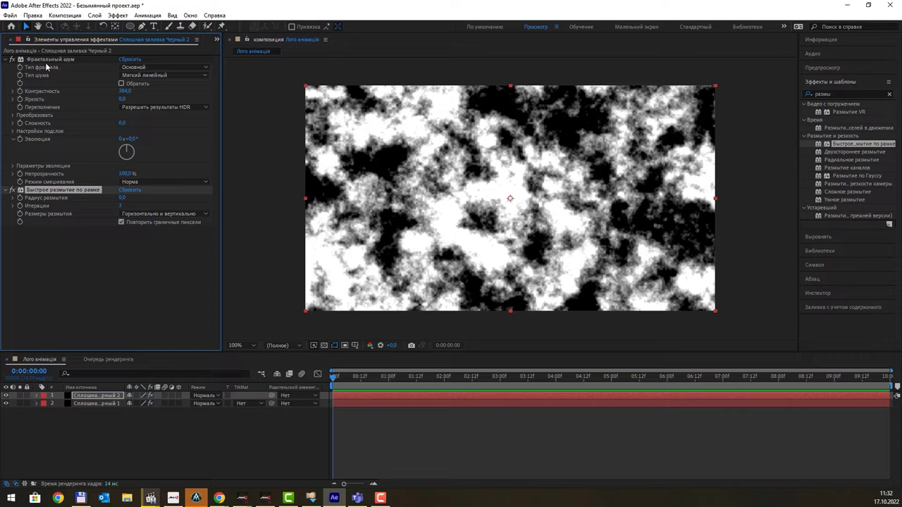
pyautogui.click(7, 60)
pyautogui.click(6, 67)
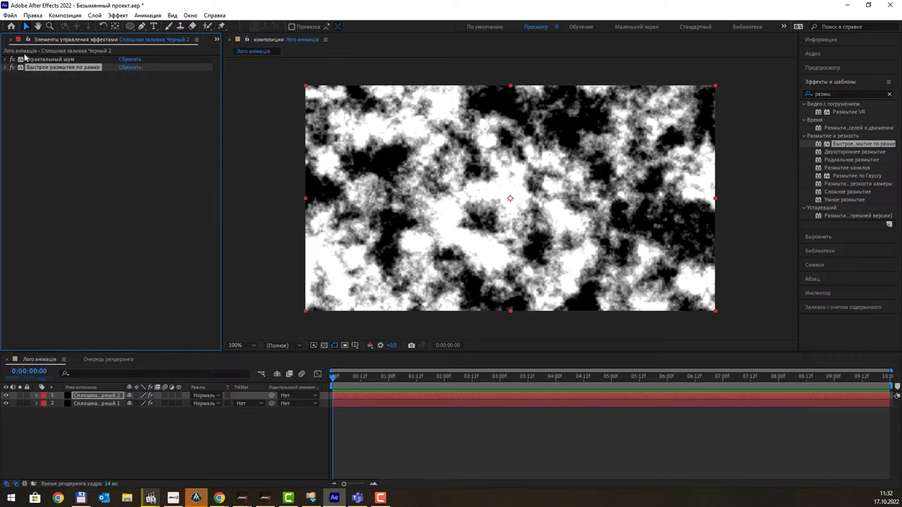
pyautogui.click(6, 68)
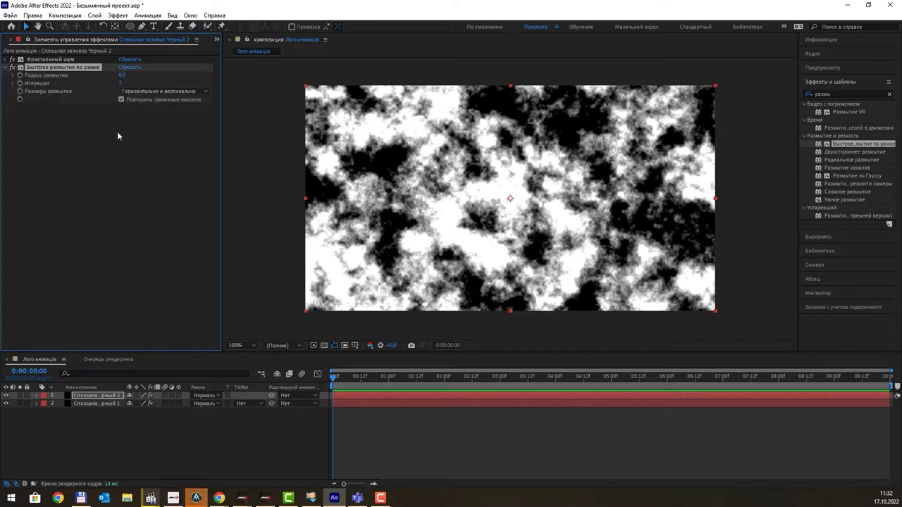
pyautogui.click(150, 499)
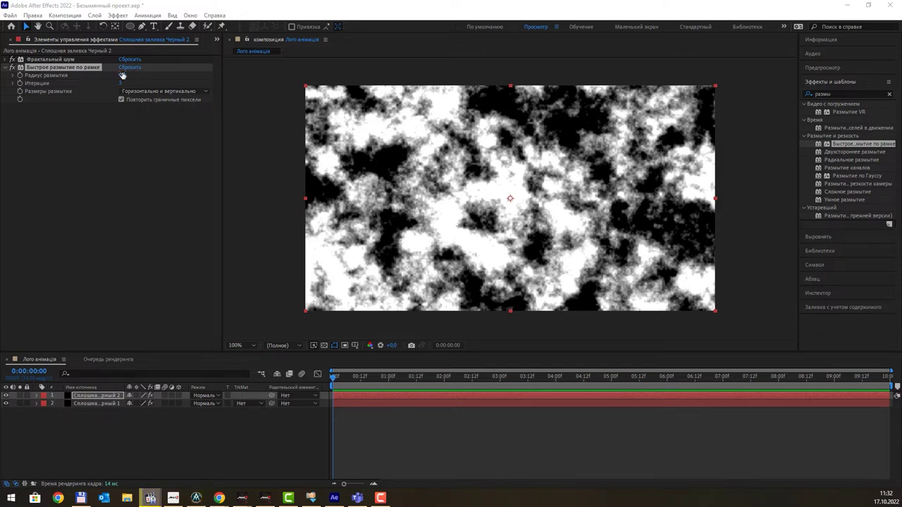
# - Scrub the box blur's Радиус размытия to 24, softening the noise into grey clouds
pyautogui.moveTo(122, 75); pyautogui.dragTo(132, 74)
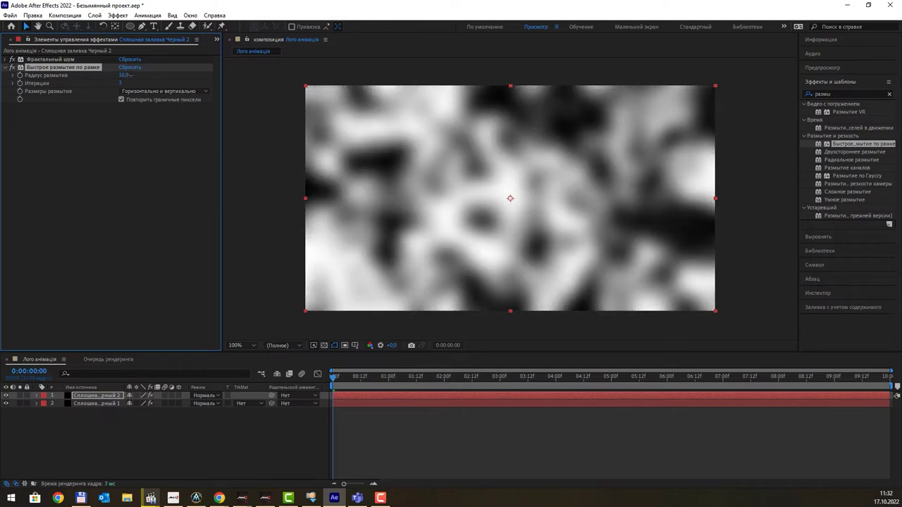
pyautogui.moveTo(131, 75); pyautogui.dragTo(132, 74)
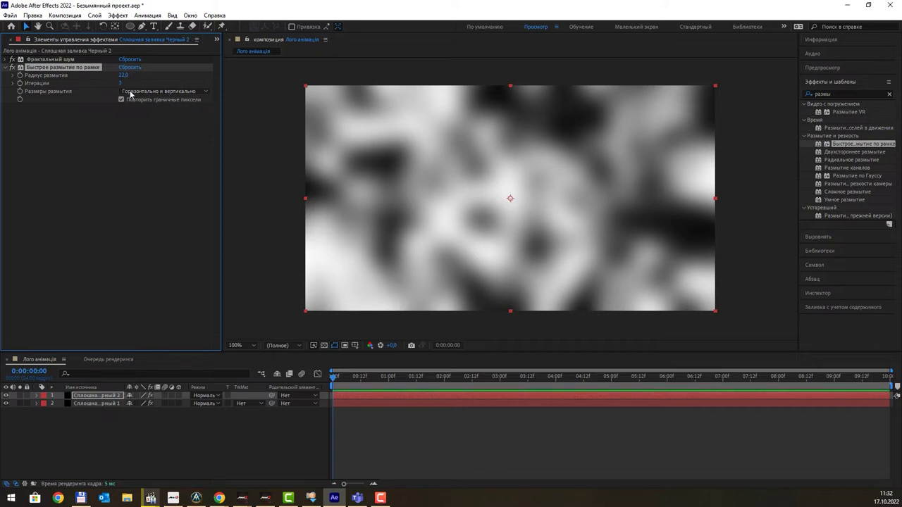
pyautogui.moveTo(122, 82)
pyautogui.mouseDown()
pyautogui.moveTo(131, 82)
pyautogui.moveTo(121, 83)
pyautogui.mouseUp()
pyautogui.moveTo(125, 75); pyautogui.dragTo(123, 75)
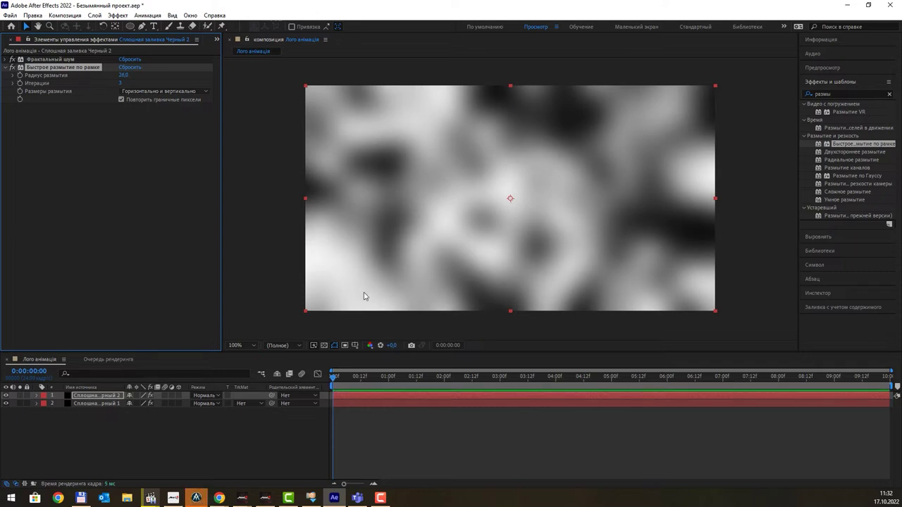
pyautogui.click(150, 498)
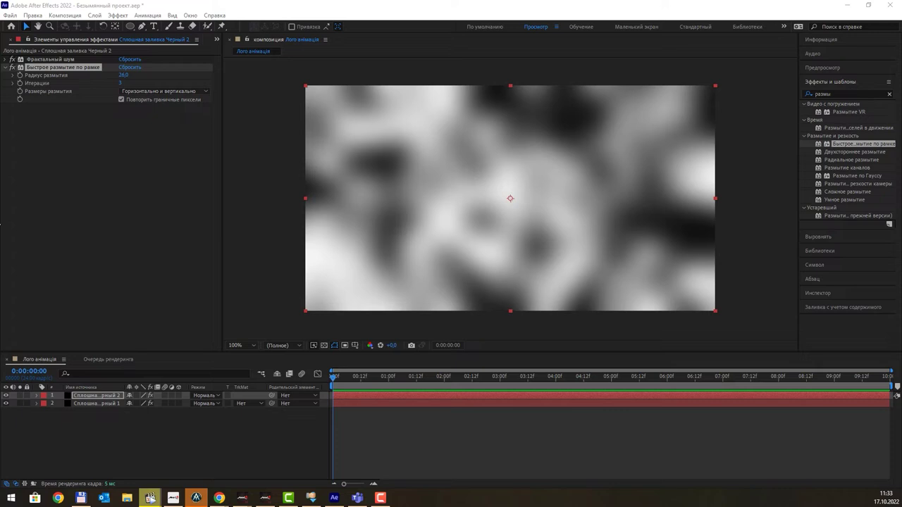
# - Expand Фрактальный шум > Преобразовать and scrub the timeline to preview the noise
pyautogui.click(6, 67)
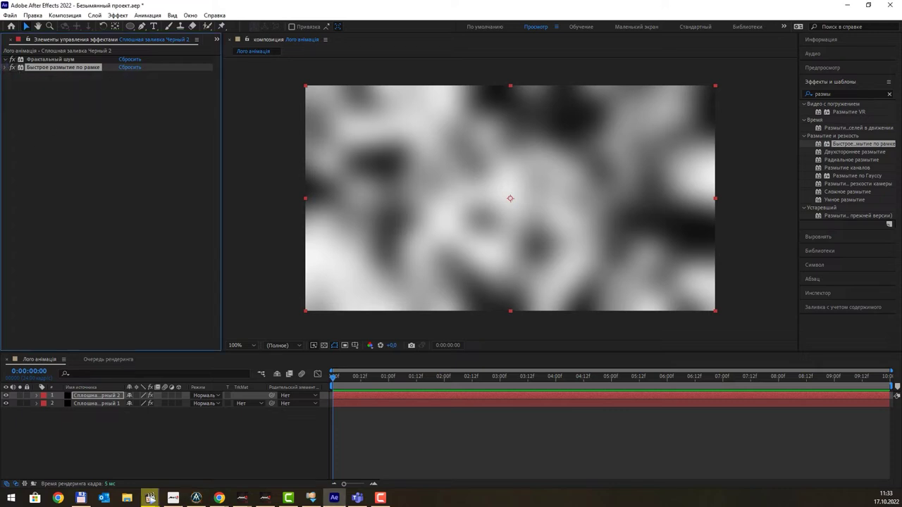
pyautogui.click(5, 59)
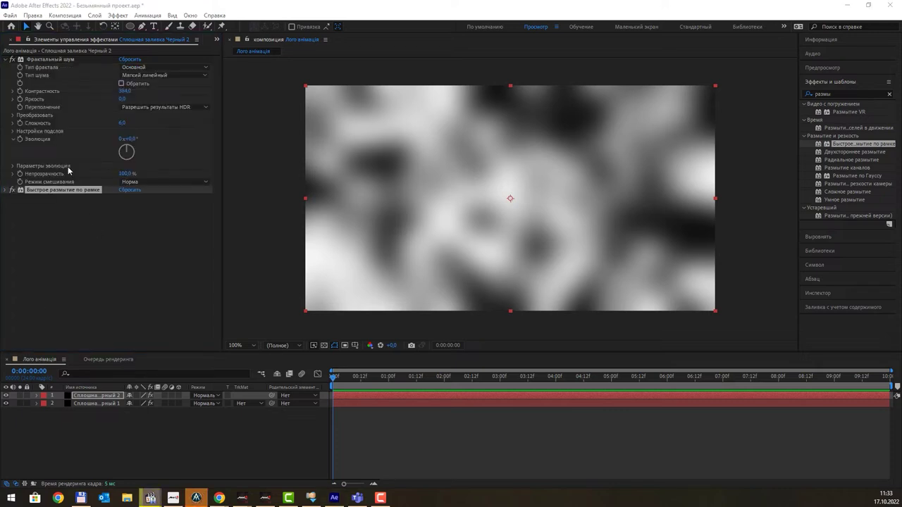
pyautogui.click(12, 115)
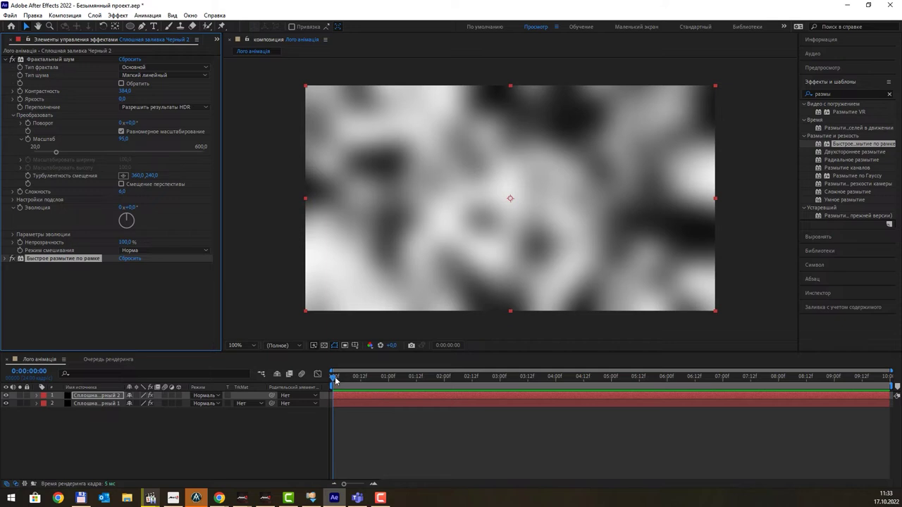
pyautogui.click(336, 381)
pyautogui.moveTo(348, 381)
pyautogui.mouseDown()
pyautogui.moveTo(383, 386)
pyautogui.moveTo(334, 389)
pyautogui.mouseUp()
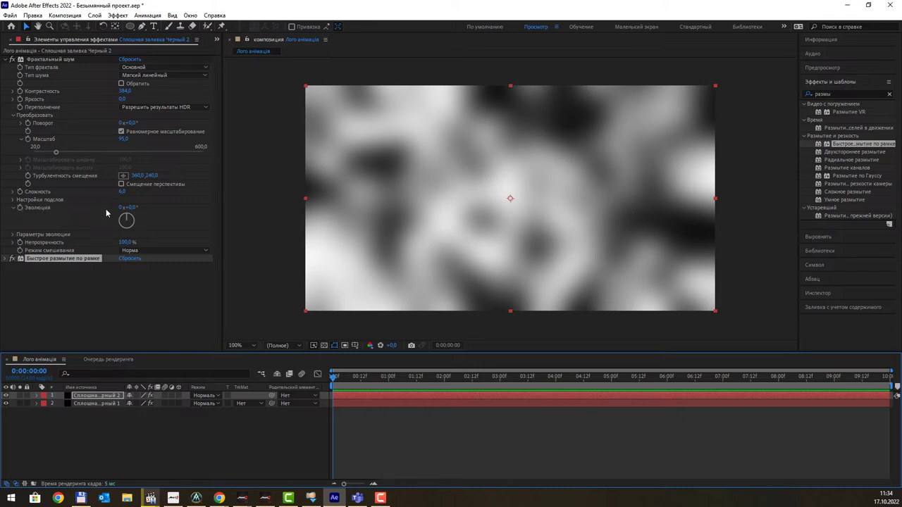
# - Turn the Эволюция angle and add an expression to Эволюция via its stopwatch
pyautogui.click(38, 208)
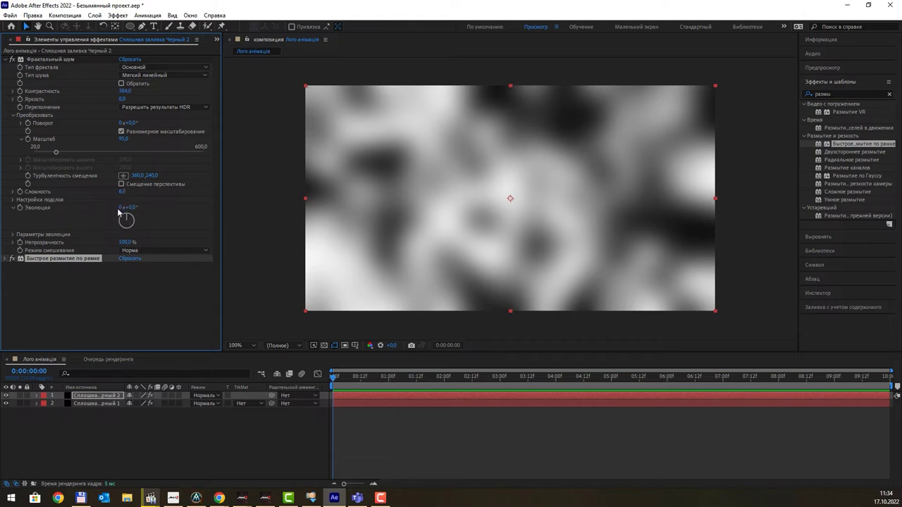
pyautogui.moveTo(130, 220); pyautogui.dragTo(123, 220)
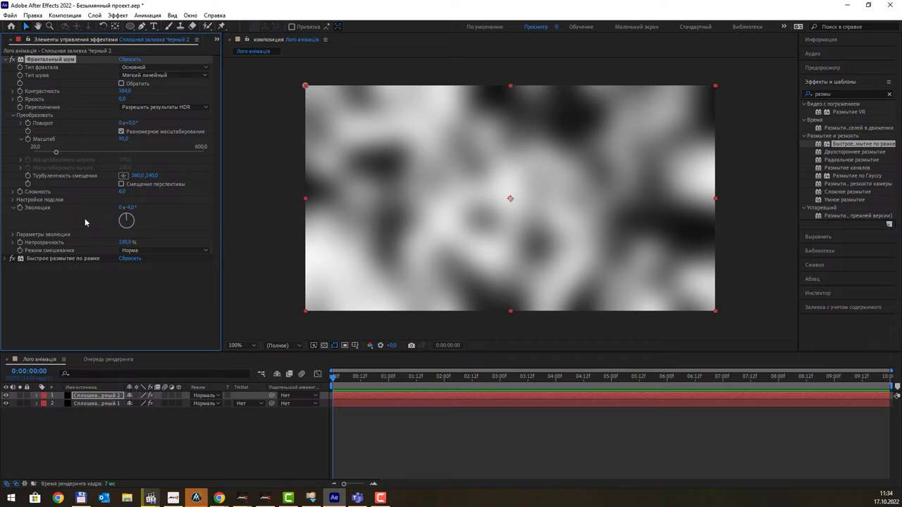
pyautogui.keyDown('alt'); pyautogui.click(23, 210); pyautogui.keyUp('alt')
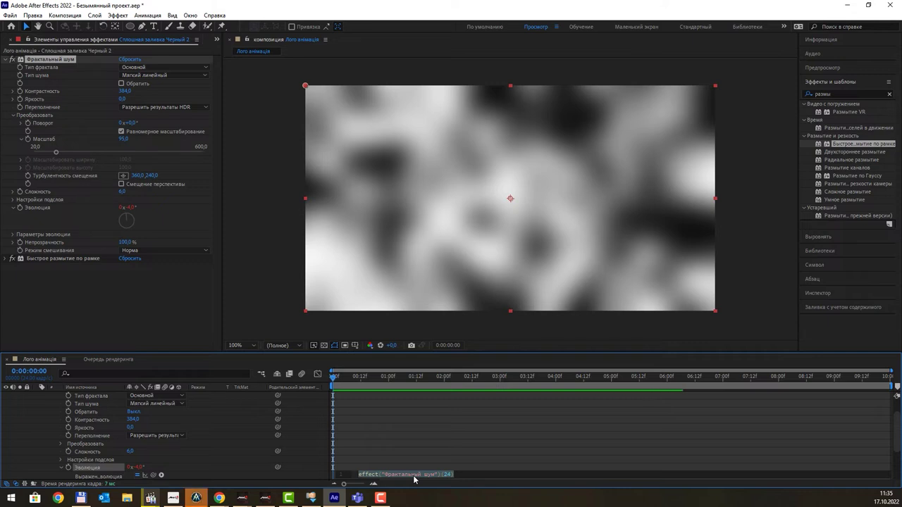
# - Enter time*100 as the Эволюция expression and preview the animated noise
pyautogui.write('t')
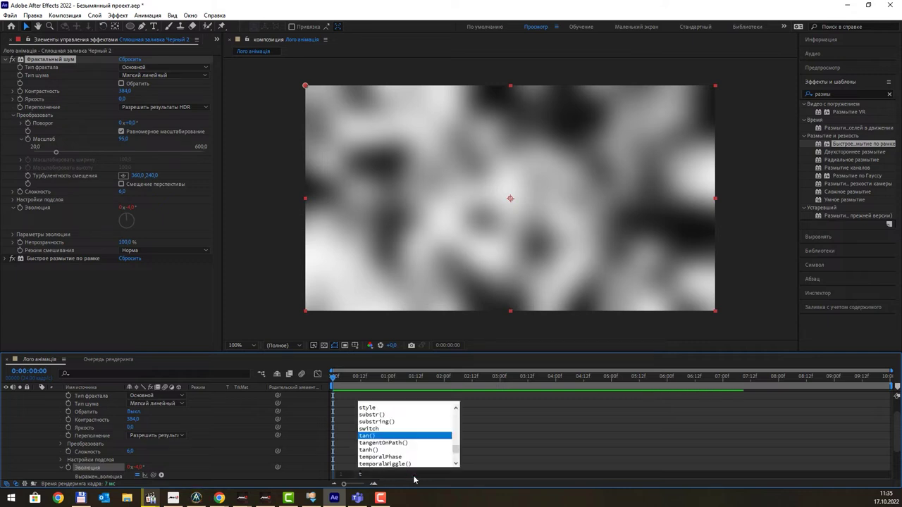
pyautogui.write('im')
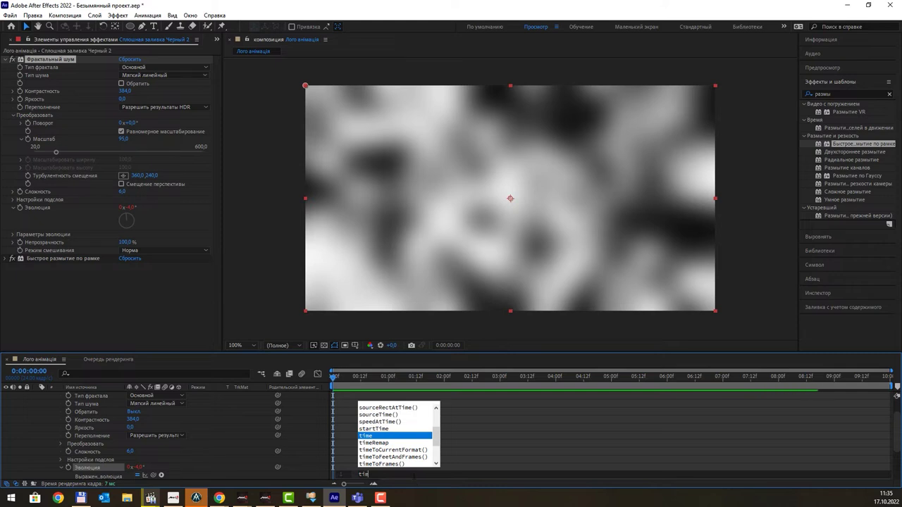
pyautogui.press('Return')
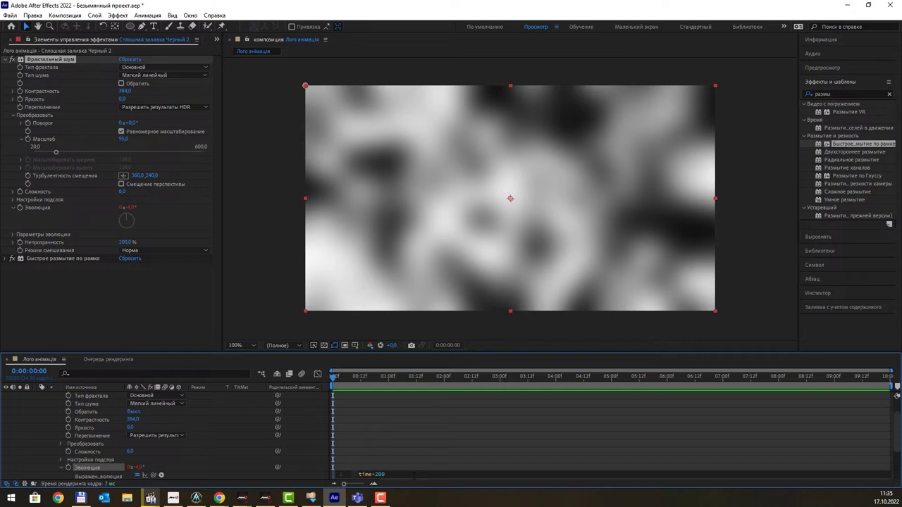
pyautogui.click(355, 378)
pyautogui.moveTo(354, 378)
pyautogui.mouseDown()
pyautogui.moveTo(336, 379)
pyautogui.moveTo(809, 405)
pyautogui.moveTo(343, 406)
pyautogui.mouseUp()
pyautogui.press('space')
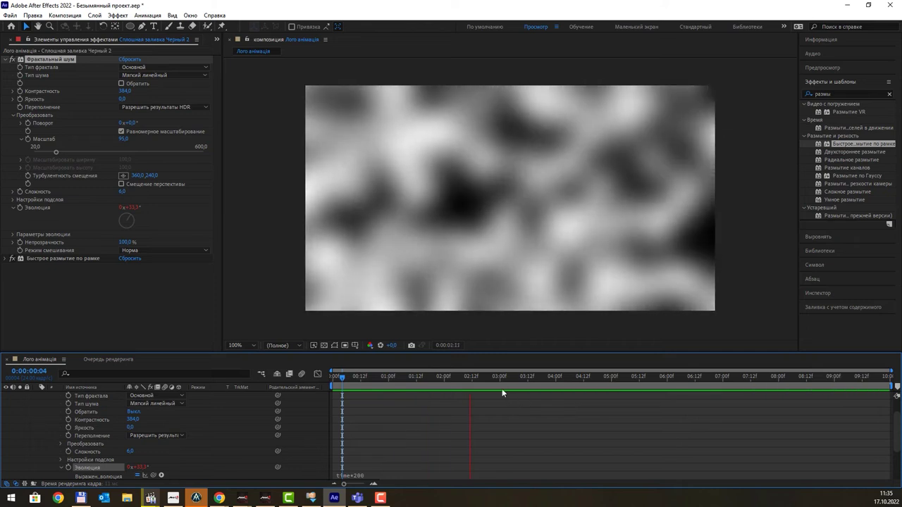
pyautogui.click(502, 388)
# - Edit the Эволюция expression to time*200 and preview the faster noise animation
pyautogui.click(341, 396)
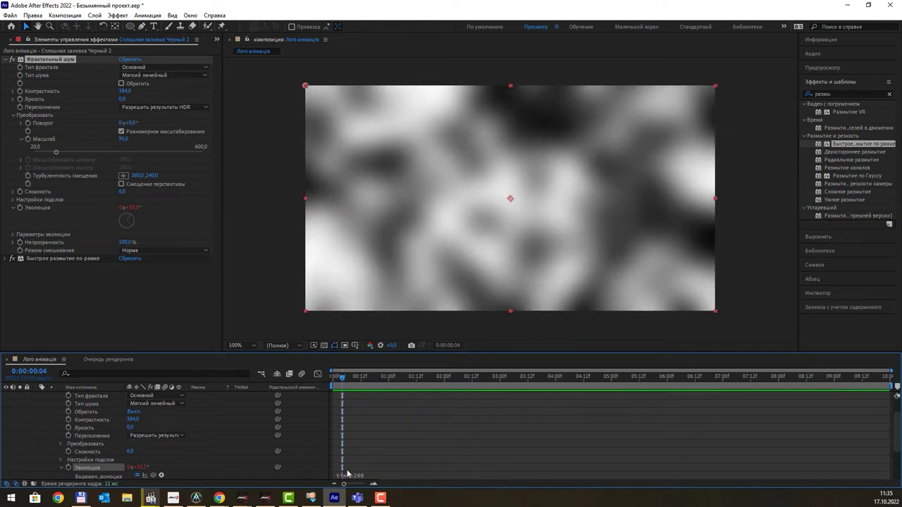
pyautogui.click(359, 477)
pyautogui.write('time*200')
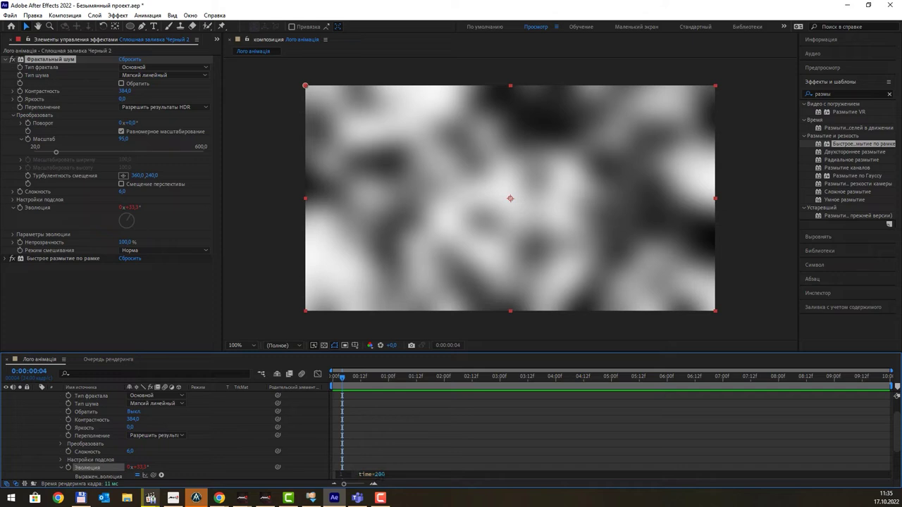
pyautogui.click(341, 381)
pyautogui.press('space')
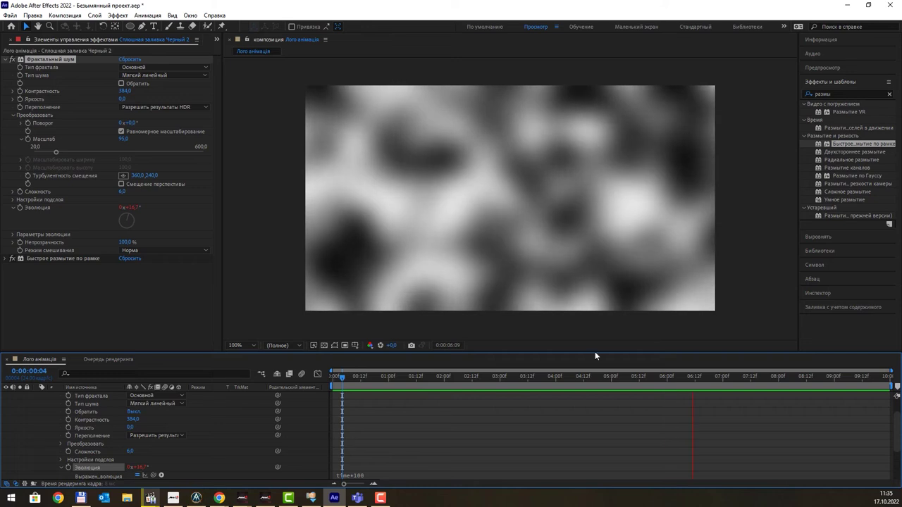
pyautogui.click(744, 378)
pyautogui.moveTo(747, 381); pyautogui.dragTo(359, 394)
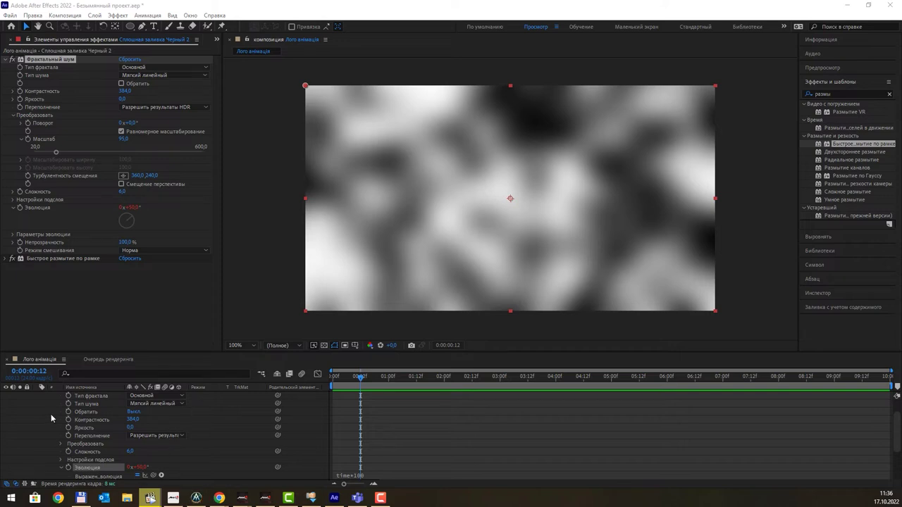
# - Collapse the noise layer's properties and scrub to check its animation
pyautogui.scroll(2, 52, 416)
pyautogui.click(39, 396)
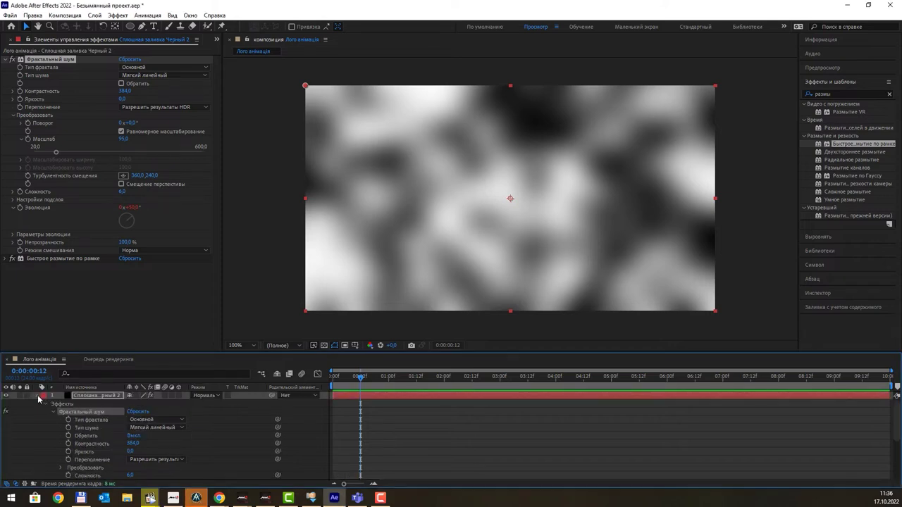
pyautogui.click(92, 403)
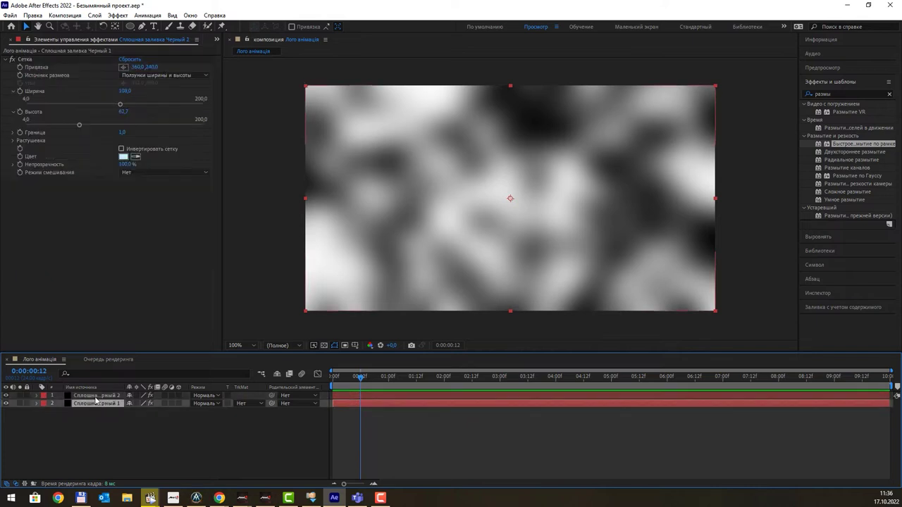
pyautogui.click(97, 396)
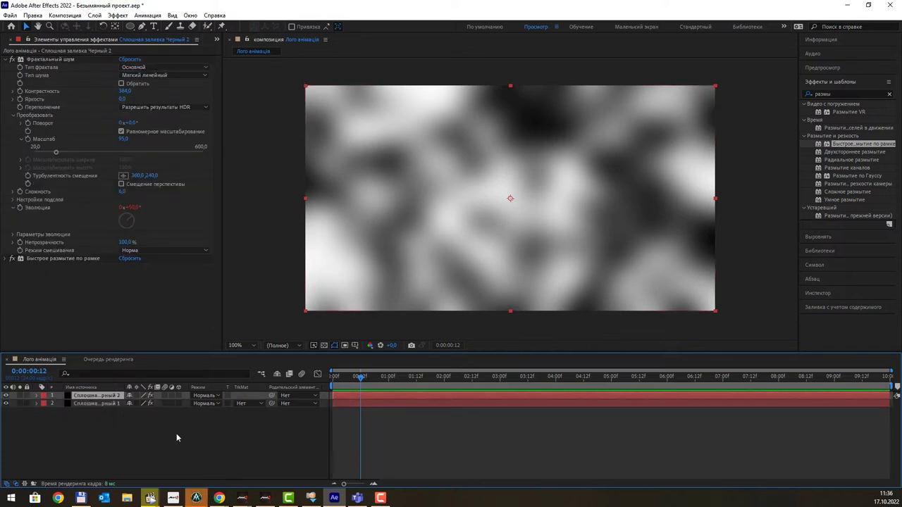
pyautogui.moveTo(365, 379)
pyautogui.mouseDown()
pyautogui.moveTo(524, 398)
pyautogui.moveTo(364, 386)
pyautogui.mouseUp()
pyautogui.click(150, 498)
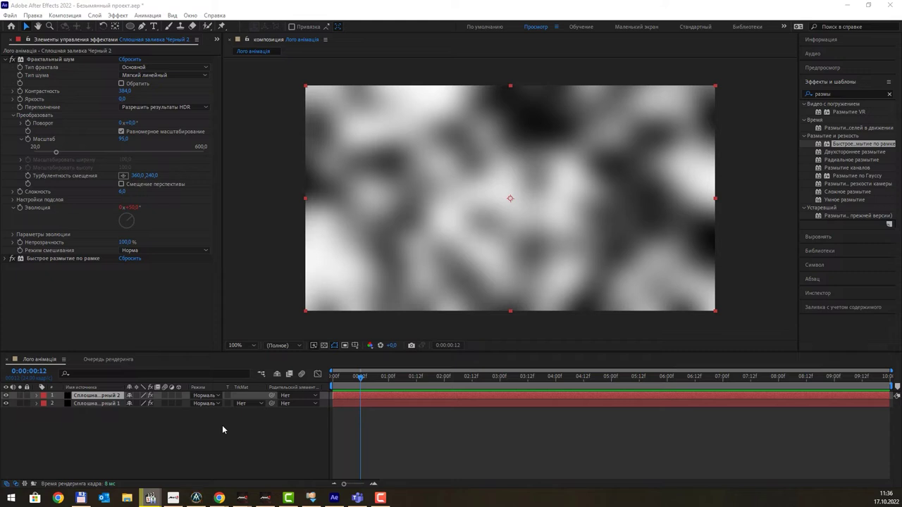
# - Hide and reshow the noise layer to check the grid, then open the grid layer's TrkMat list
pyautogui.click(98, 403)
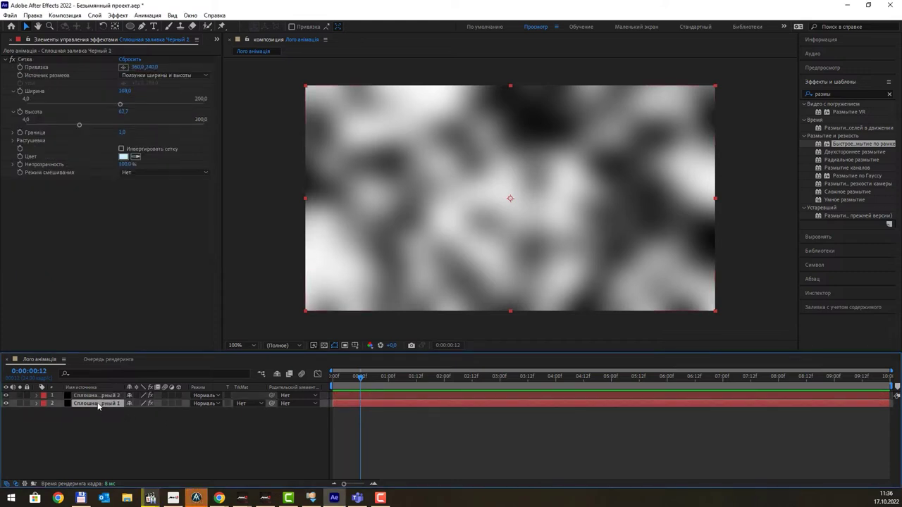
pyautogui.click(6, 395)
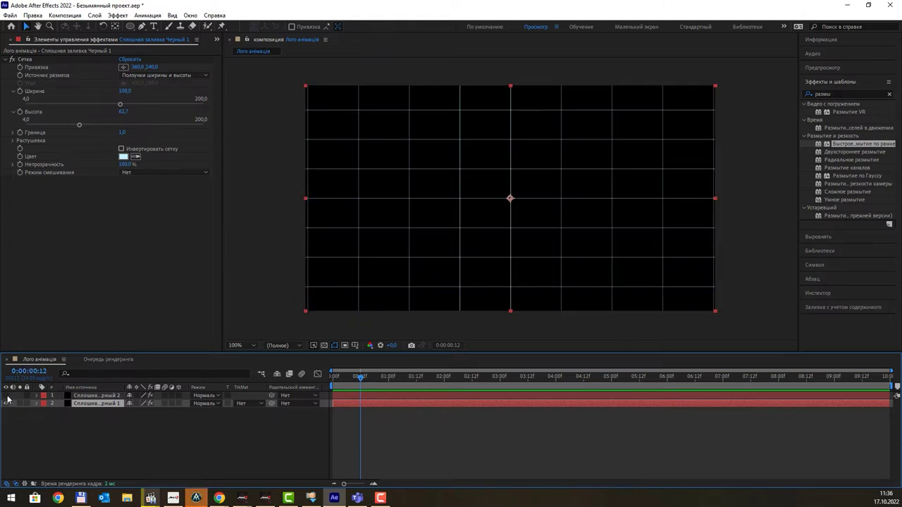
pyautogui.click(6, 395)
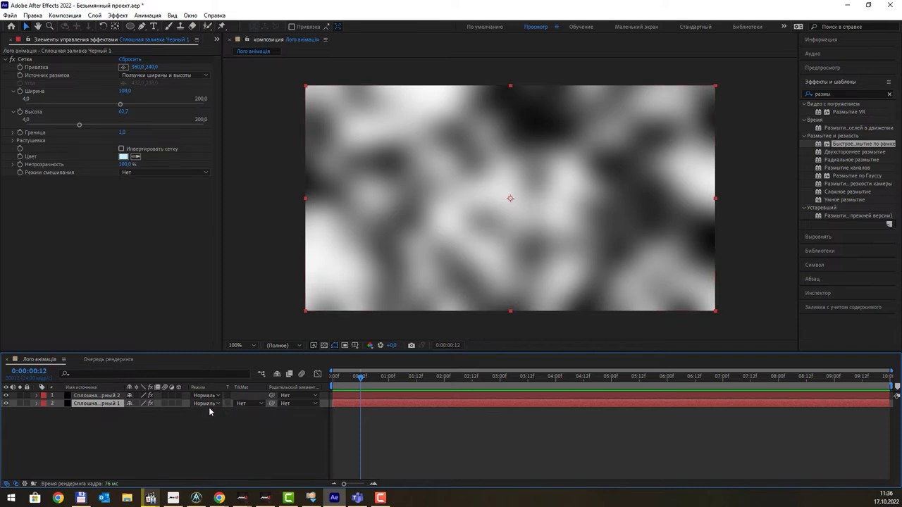
pyautogui.click(252, 405)
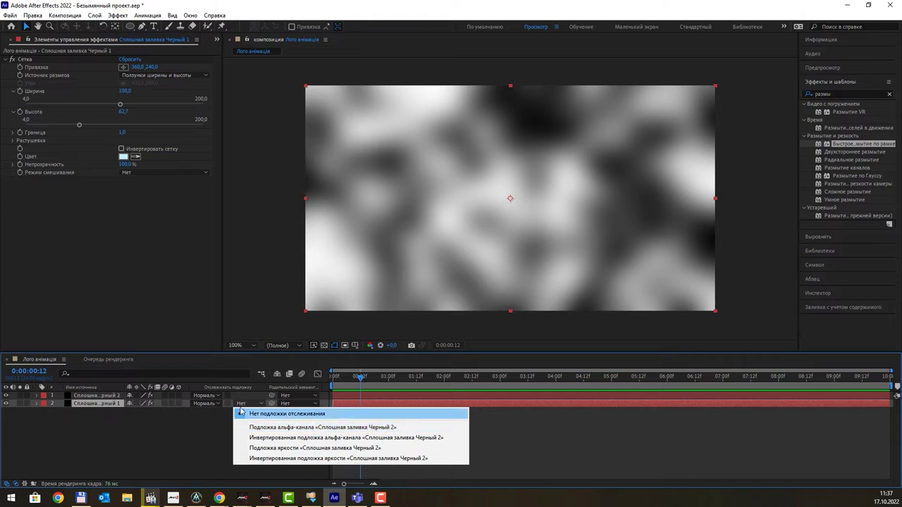
# - Try Alpha Matte, then Alpha Inverted Matte, on the grid layer, scrubbing to compare
pyautogui.click(369, 427)
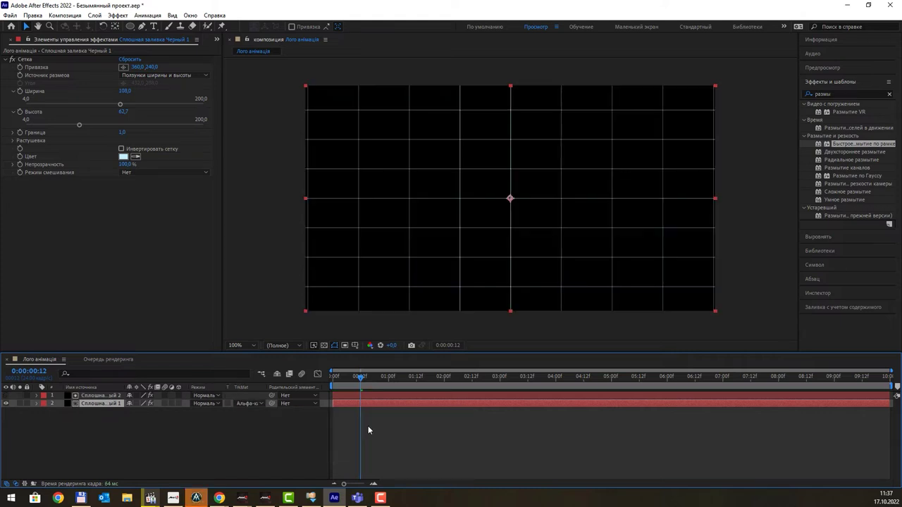
pyautogui.moveTo(367, 383); pyautogui.dragTo(365, 379)
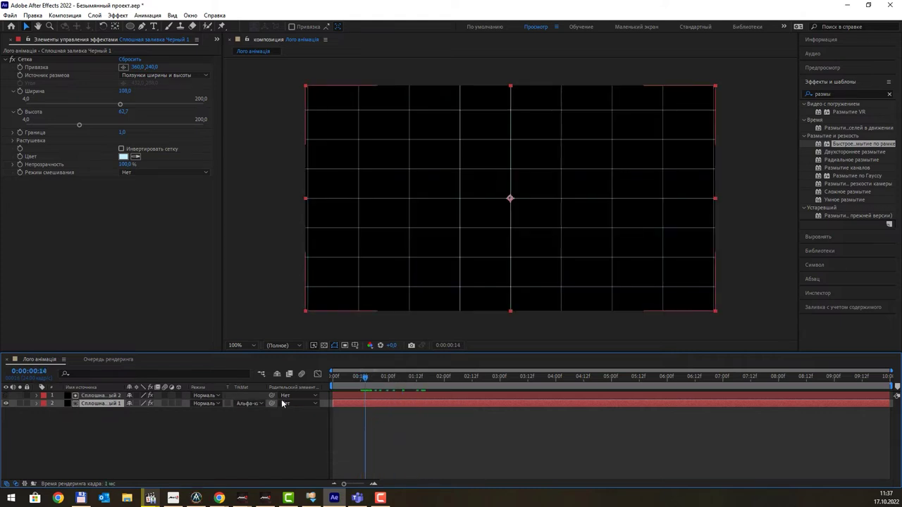
pyautogui.click(255, 406)
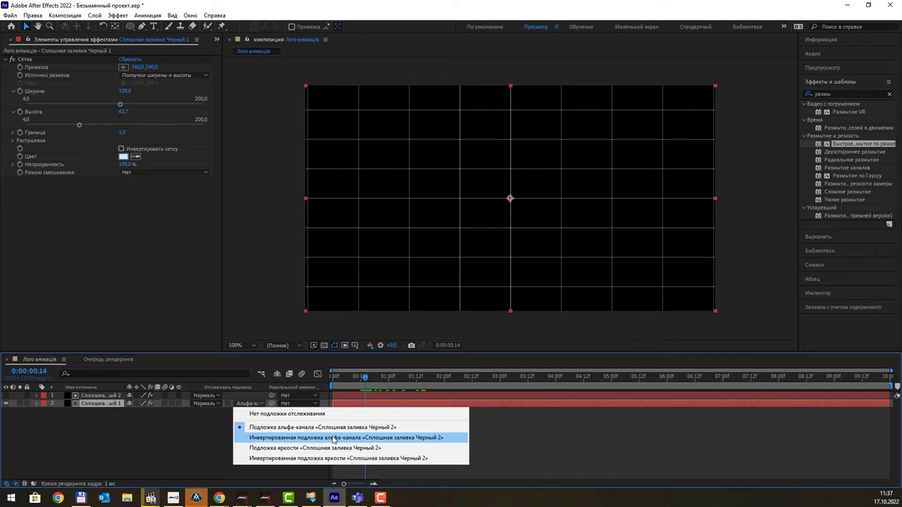
pyautogui.click(337, 439)
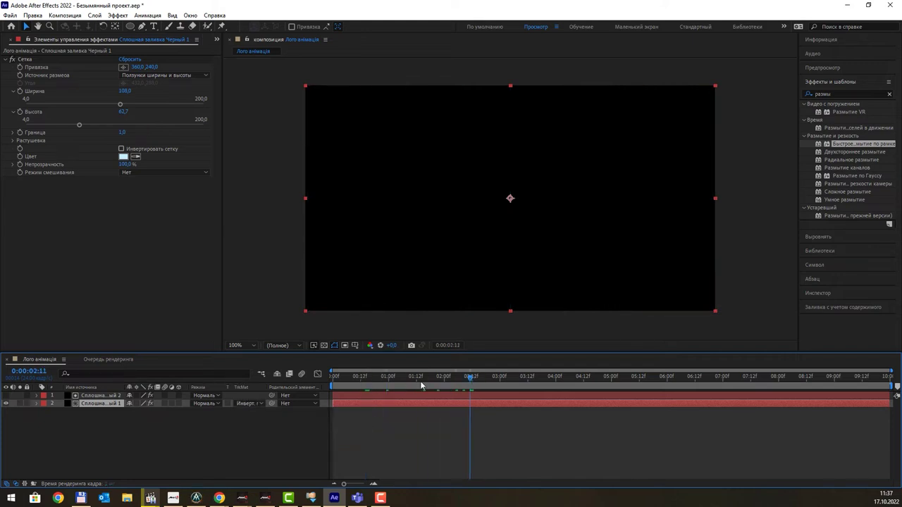
pyautogui.moveTo(375, 381); pyautogui.dragTo(370, 381)
# - Set the grid layer's track matte to Luma Matte and review it along the timeline
pyautogui.click(257, 405)
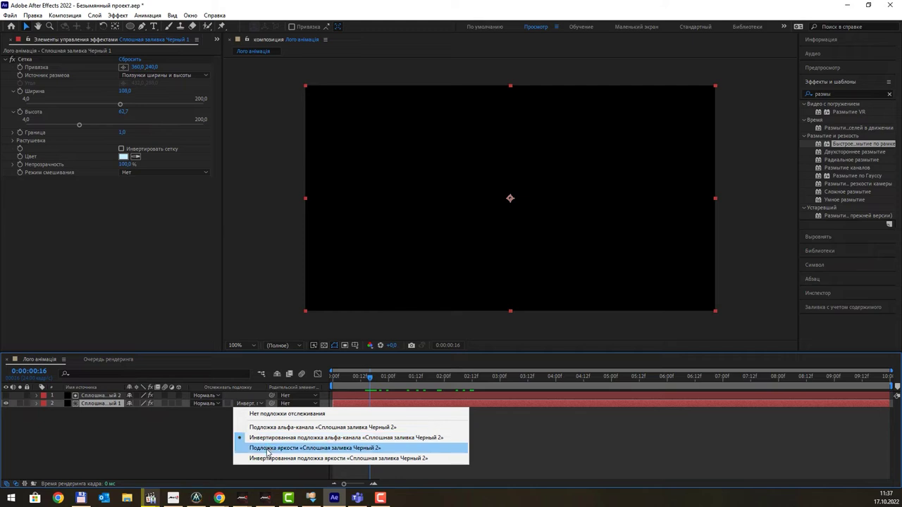
pyautogui.click(268, 448)
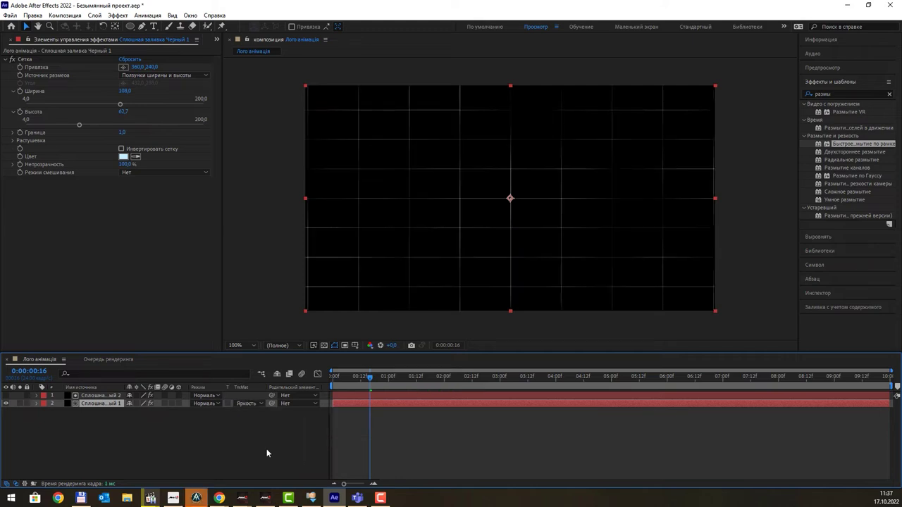
pyautogui.click(381, 379)
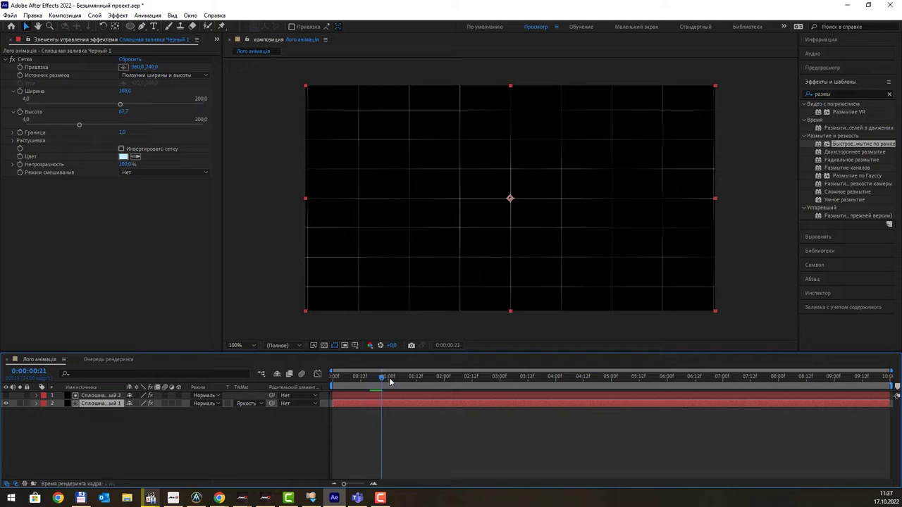
pyautogui.moveTo(390, 382)
pyautogui.mouseDown()
pyautogui.moveTo(728, 407)
pyautogui.moveTo(379, 378)
pyautogui.mouseUp()
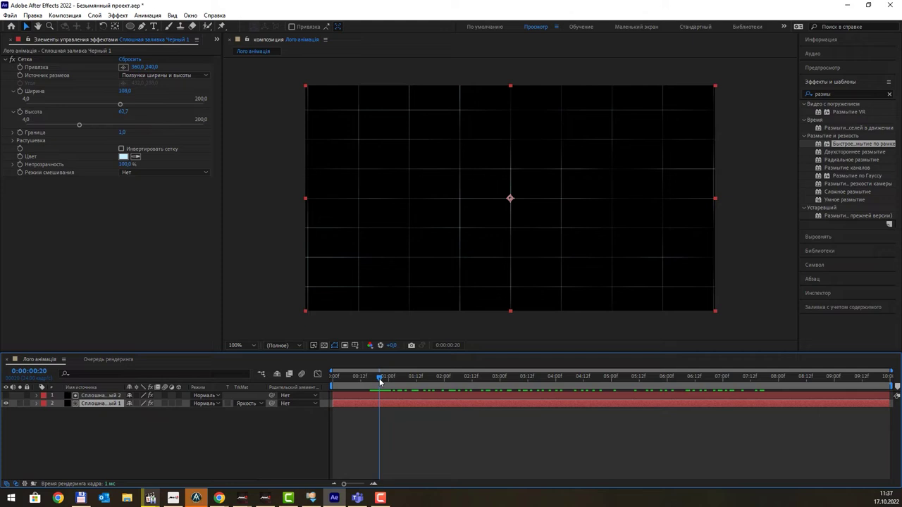
pyautogui.click(253, 405)
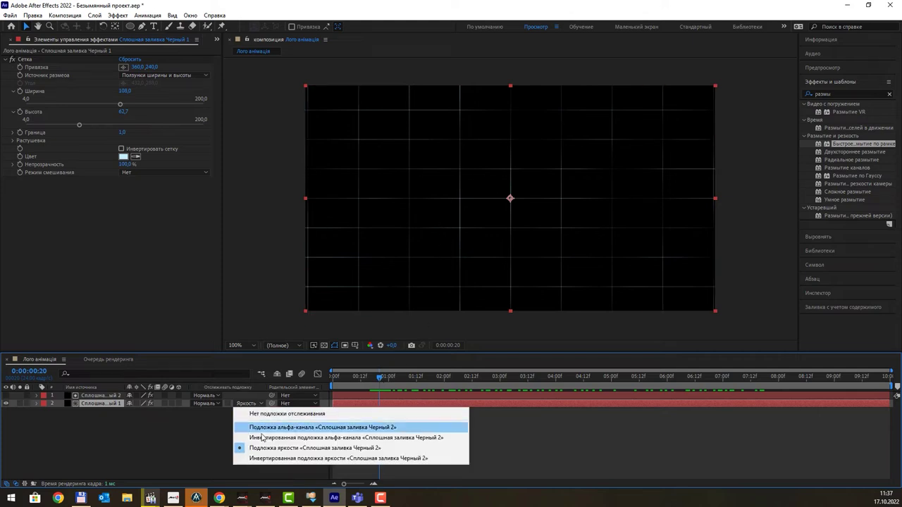
pyautogui.click(319, 448)
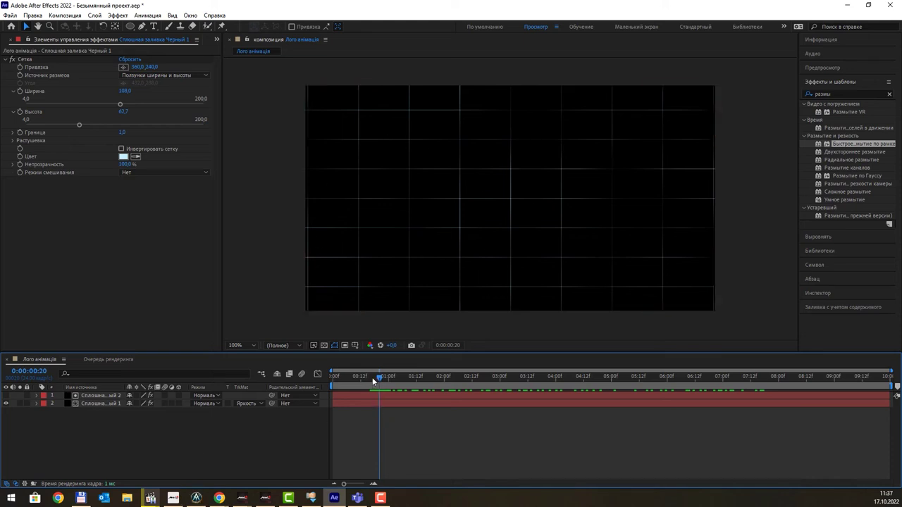
pyautogui.moveTo(340, 377)
pyautogui.mouseDown()
pyautogui.moveTo(636, 384)
pyautogui.moveTo(378, 377)
pyautogui.mouseUp()
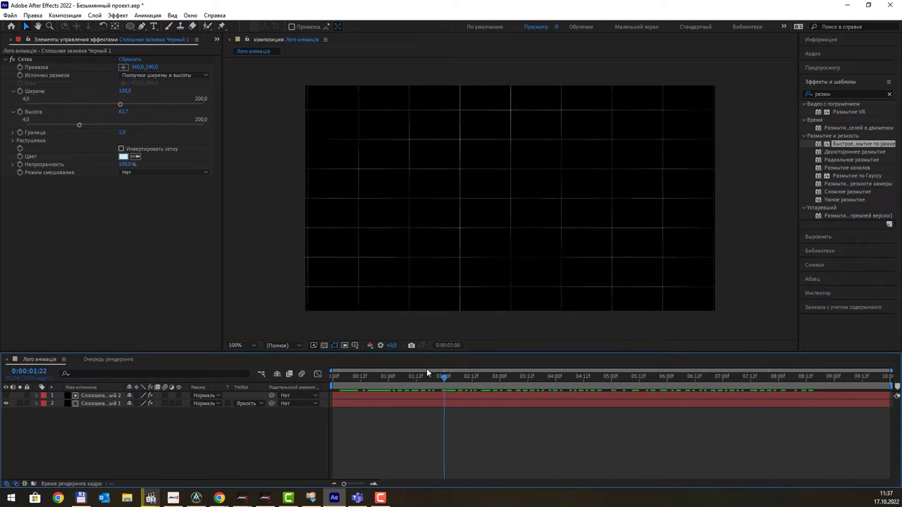
pyautogui.hotkey('alt', 'Tab')
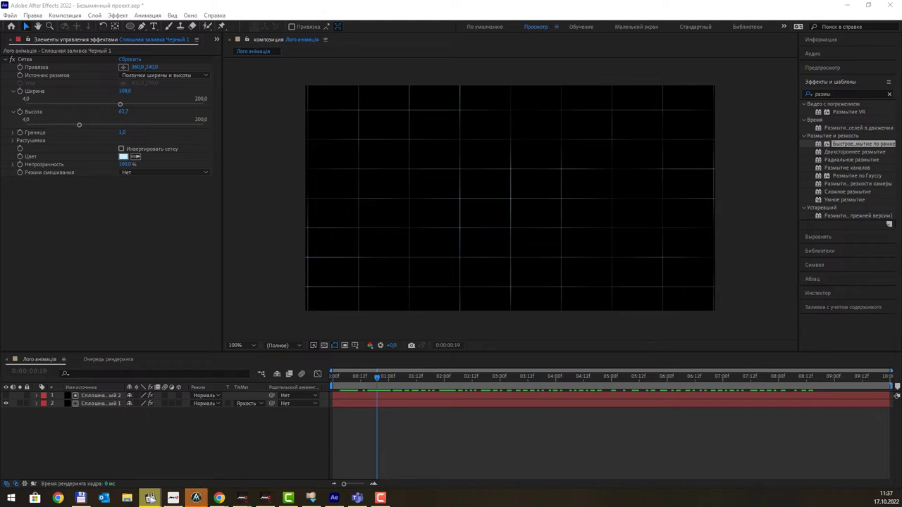
pyautogui.click(218, 458)
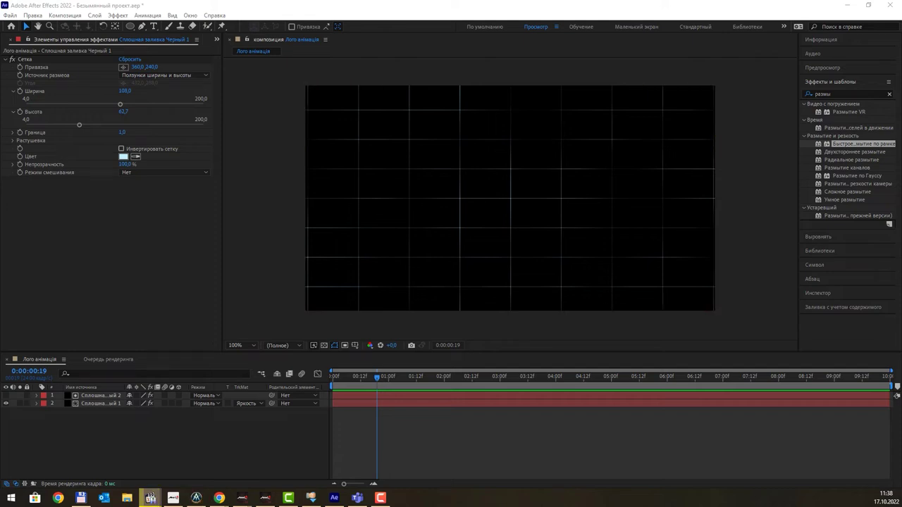
# - Select the grid layer to show its Сетка effect in Effect Controls
pyautogui.click(93, 403)
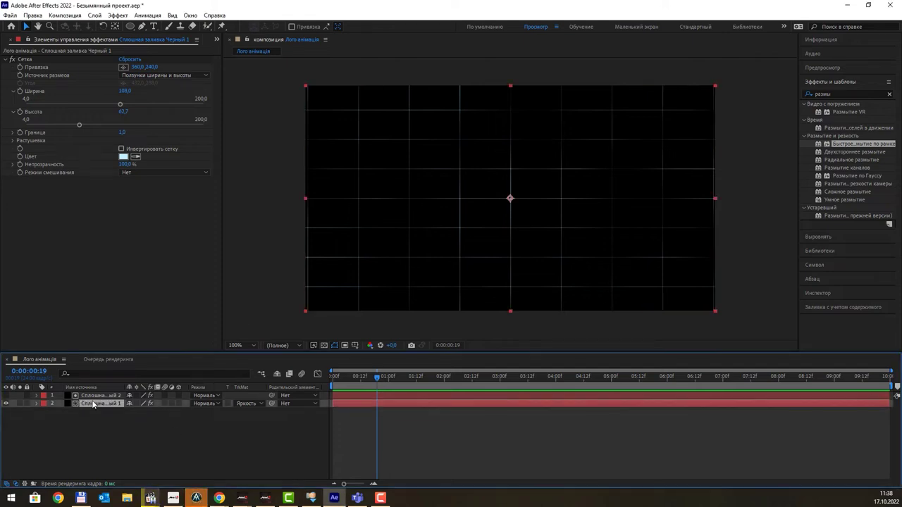
pyautogui.click(128, 233)
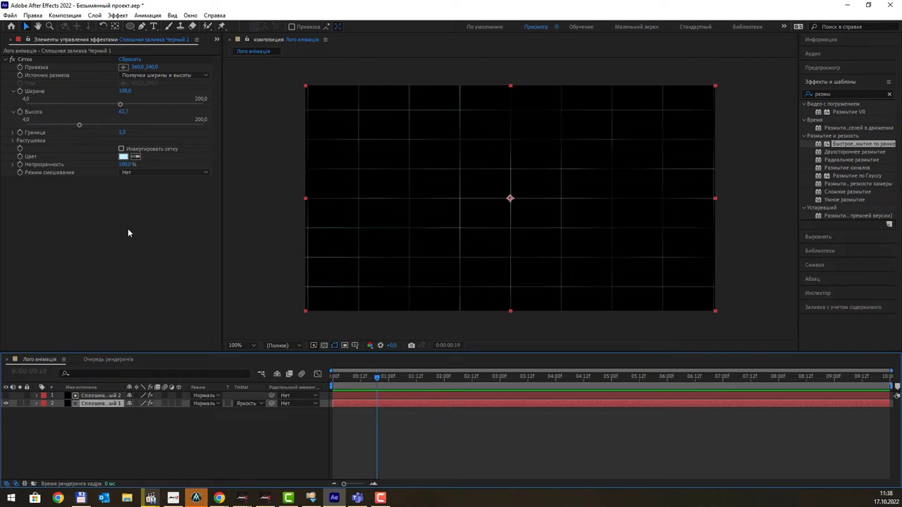
pyautogui.click(134, 289)
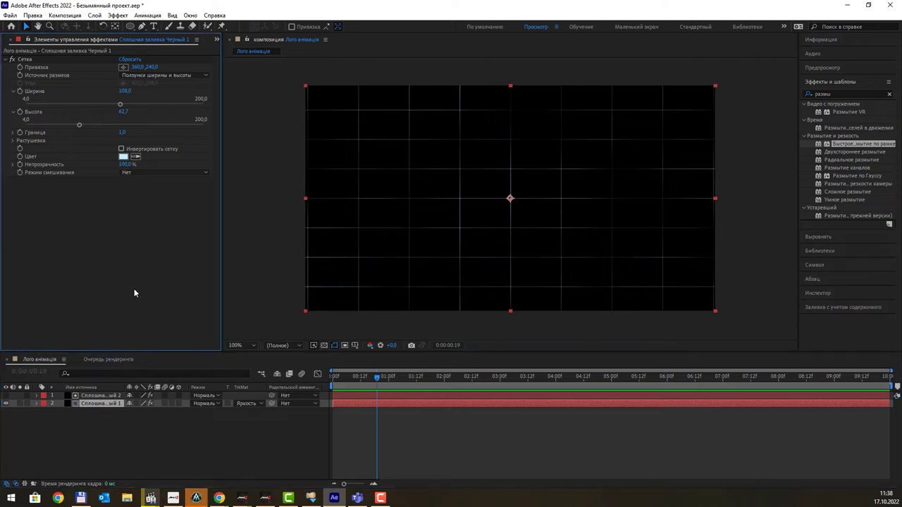
pyautogui.click(90, 396)
pyautogui.click(92, 405)
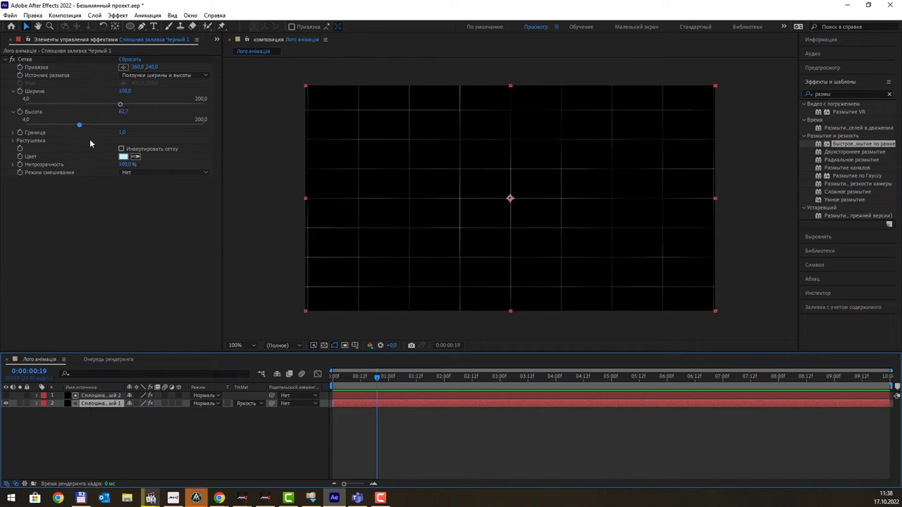
# - Set the Сетка border to 0,5 and scrub the timeline to check the thinner grid
pyautogui.click(122, 132)
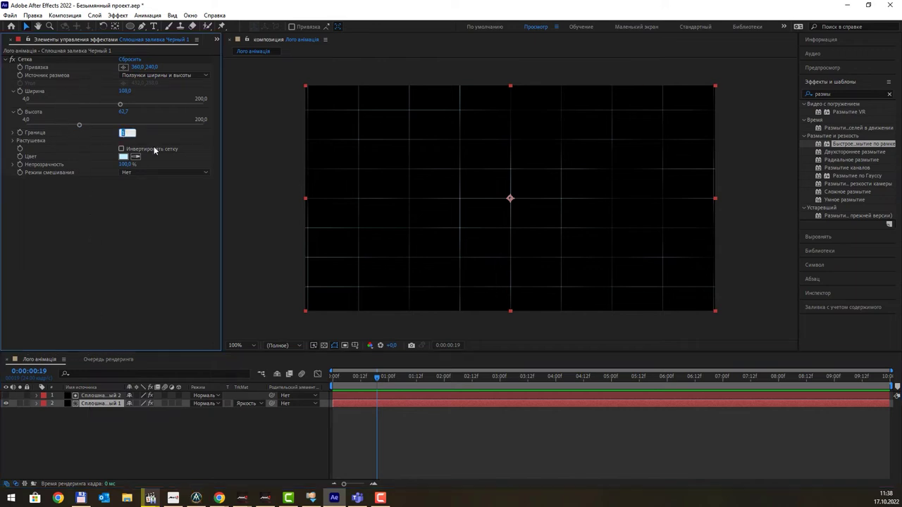
pyautogui.write('0')
pyautogui.write('7')
pyautogui.write(',5')
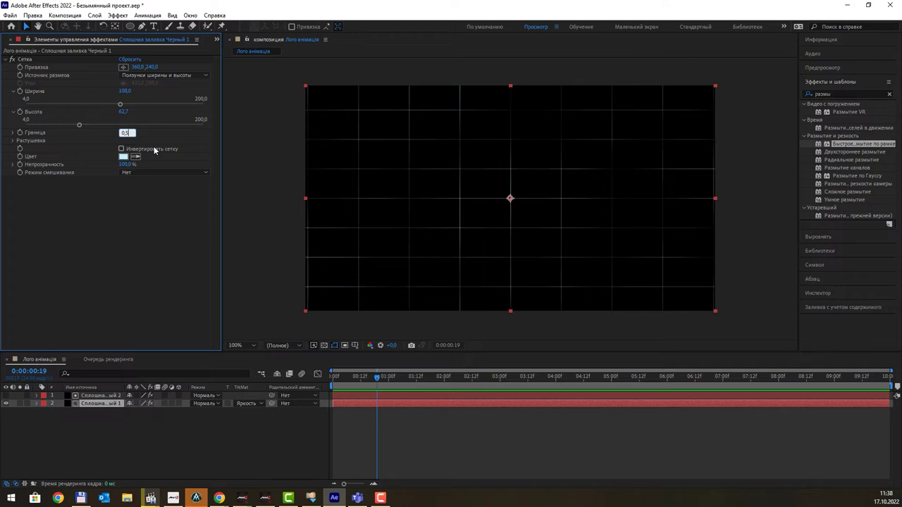
pyautogui.press('Return')
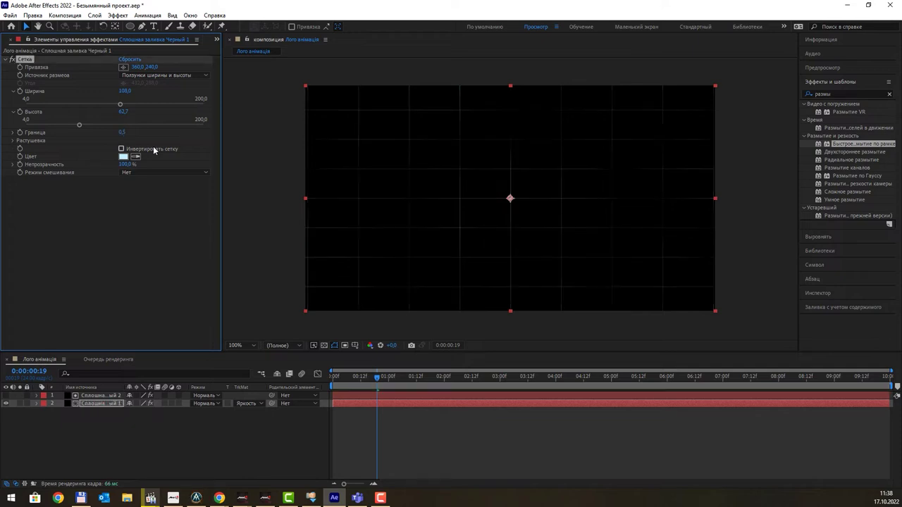
pyautogui.click(113, 234)
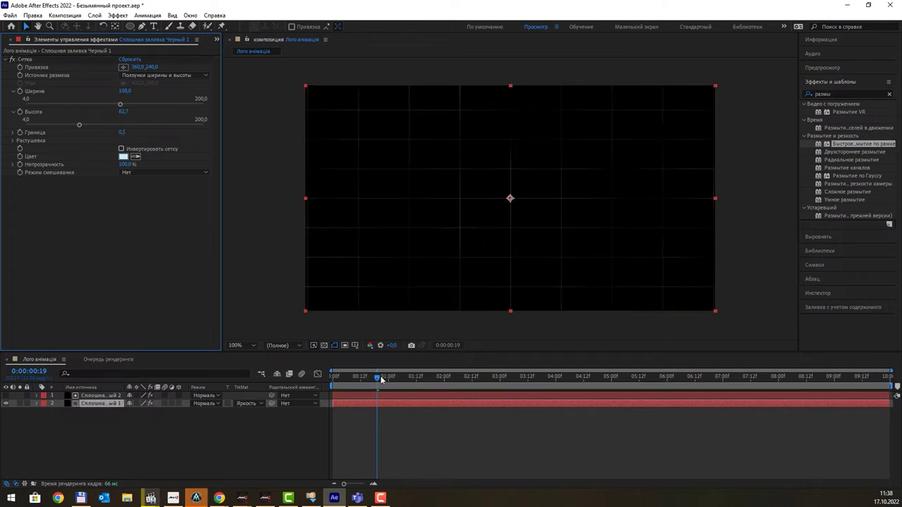
pyautogui.moveTo(376, 376)
pyautogui.mouseDown()
pyautogui.moveTo(464, 376)
pyautogui.moveTo(430, 376)
pyautogui.mouseUp()
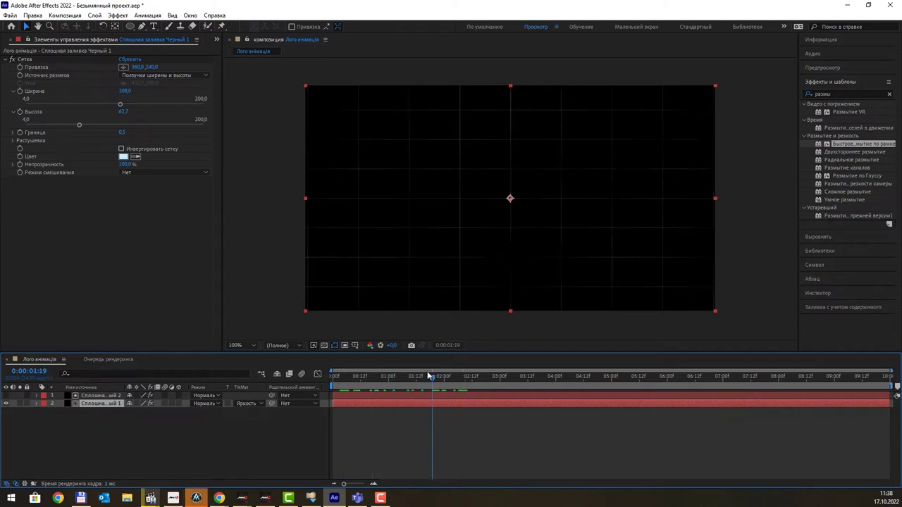
pyautogui.click(152, 462)
pyautogui.click(105, 403)
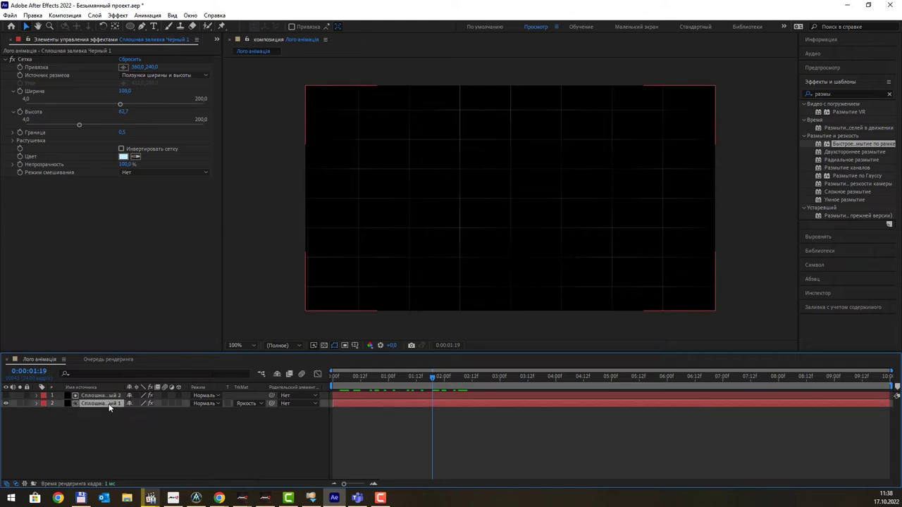
pyautogui.click(840, 97)
# - Find Шероховатые края with the search 'кра' and apply it to the grid solid, layer 2
pyautogui.press('BackSpace')
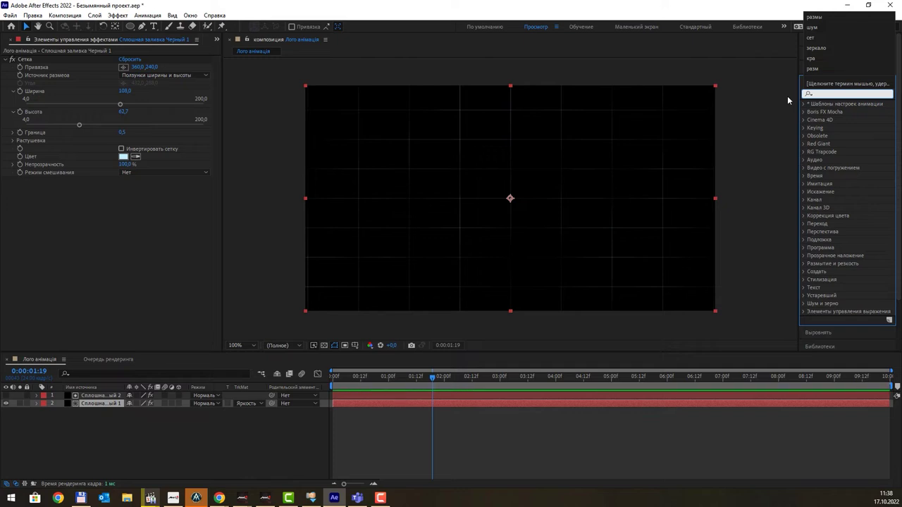
pyautogui.click(812, 58)
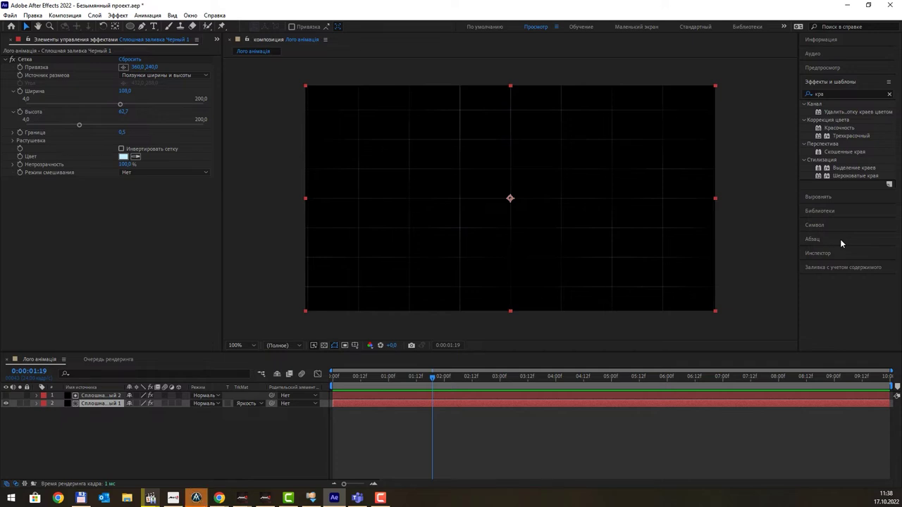
pyautogui.click(849, 176)
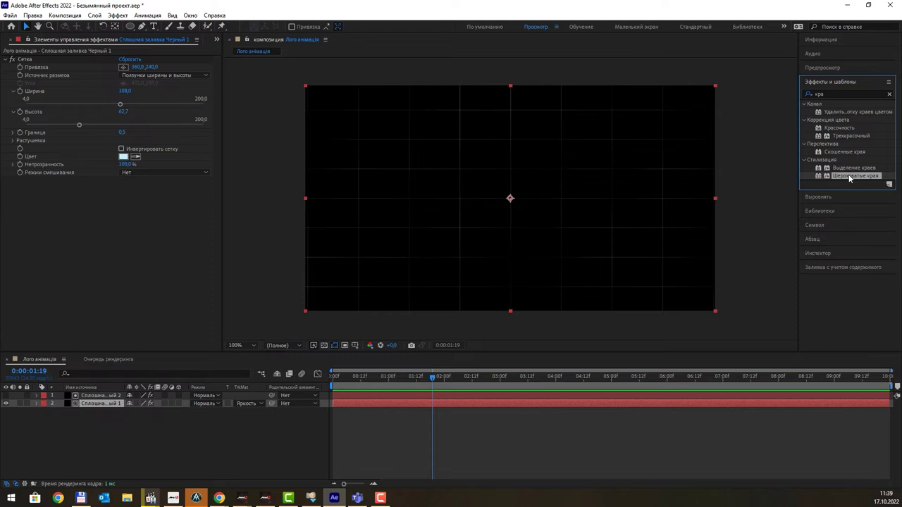
pyautogui.moveTo(849, 177); pyautogui.dragTo(113, 404)
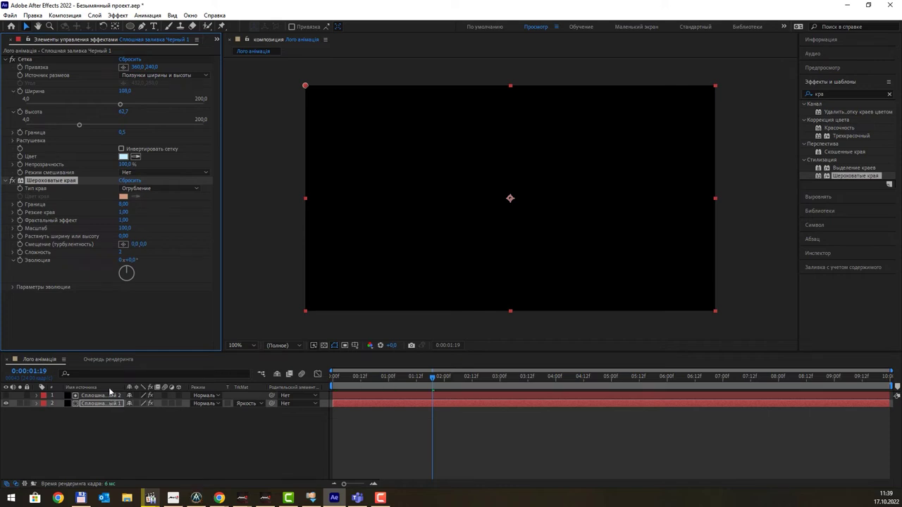
# - Lower the Шероховатые края border, set Резкие края 0,88 and Масштаб 104,0, previewing over time
pyautogui.hotkey('alt', 'Tab')
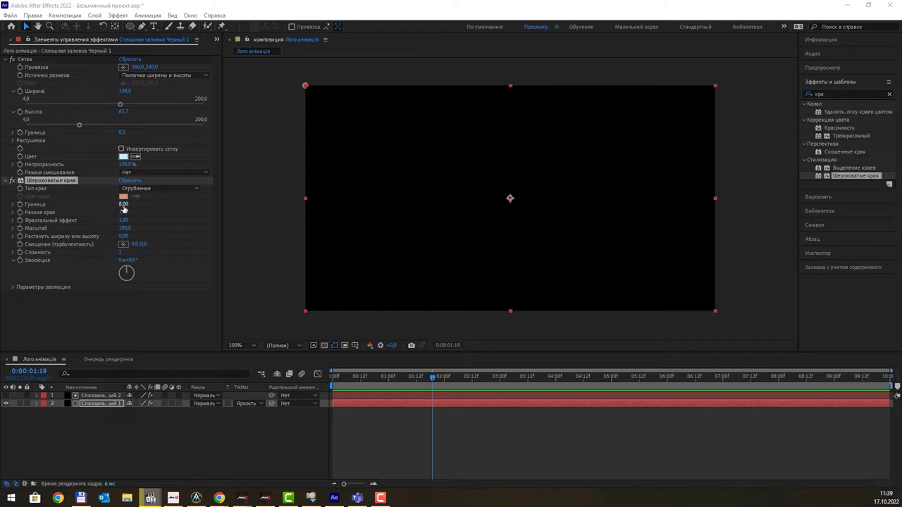
pyautogui.moveTo(123, 206); pyautogui.dragTo(90, 205)
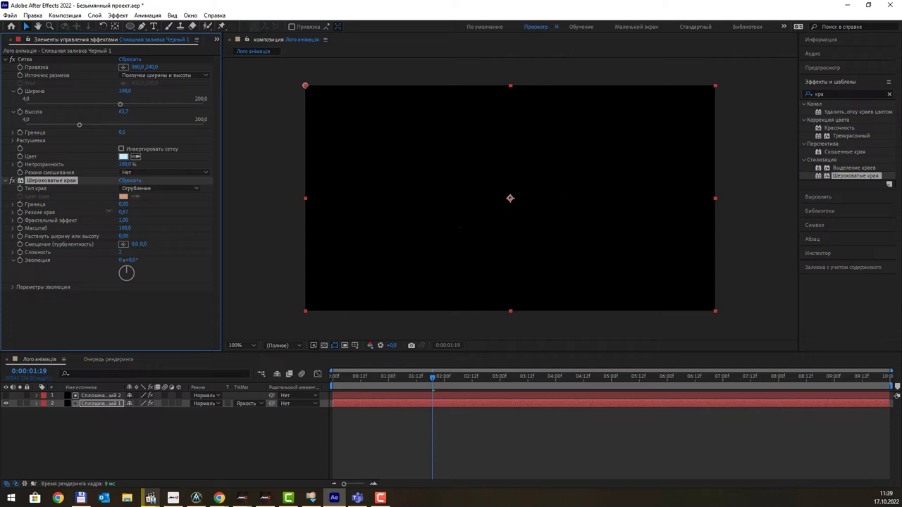
pyautogui.moveTo(111, 212)
pyautogui.mouseDown()
pyautogui.moveTo(99, 213)
pyautogui.moveTo(127, 229)
pyautogui.mouseUp()
pyautogui.moveTo(108, 228); pyautogui.dragTo(169, 232)
pyautogui.moveTo(245, 235)
pyautogui.mouseDown()
pyautogui.moveTo(214, 250)
pyautogui.moveTo(211, 238)
pyautogui.mouseUp()
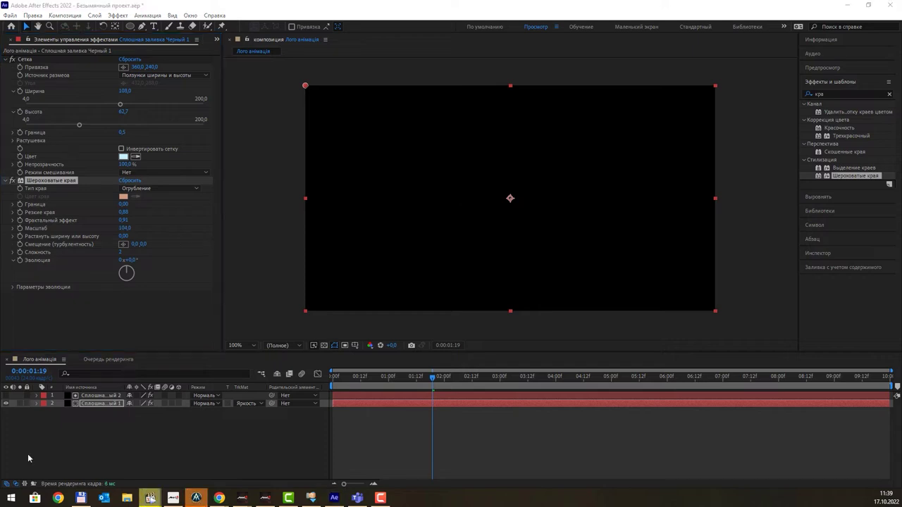
pyautogui.moveTo(431, 377); pyautogui.dragTo(503, 377)
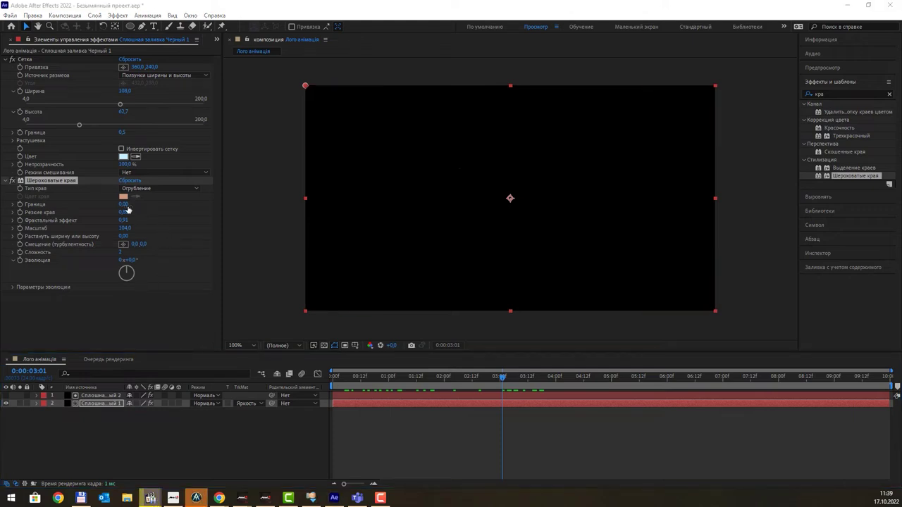
# - Fine-tune the Шероховатые края border, settling it near zero at 0,40
pyautogui.click(127, 204)
pyautogui.moveTo(128, 204); pyautogui.dragTo(125, 204)
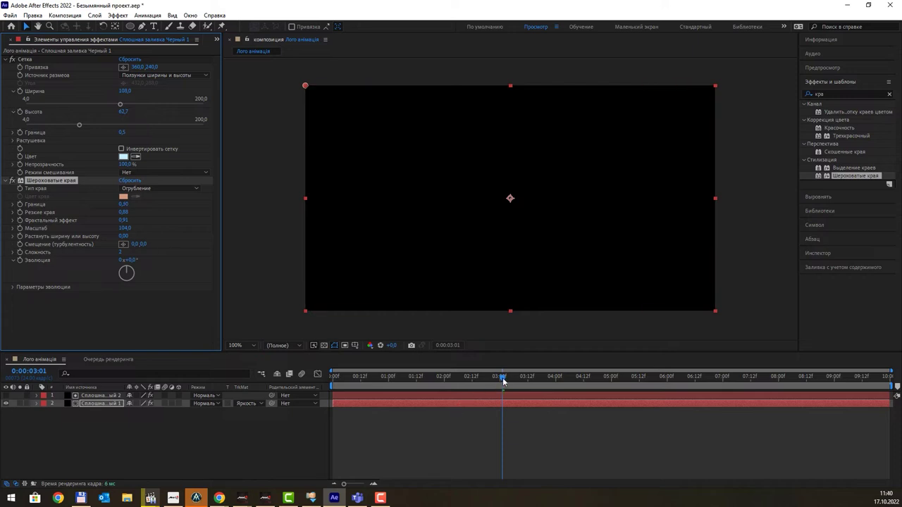
pyautogui.moveTo(502, 378)
pyautogui.mouseDown()
pyautogui.moveTo(366, 378)
pyautogui.moveTo(453, 378)
pyautogui.mouseUp()
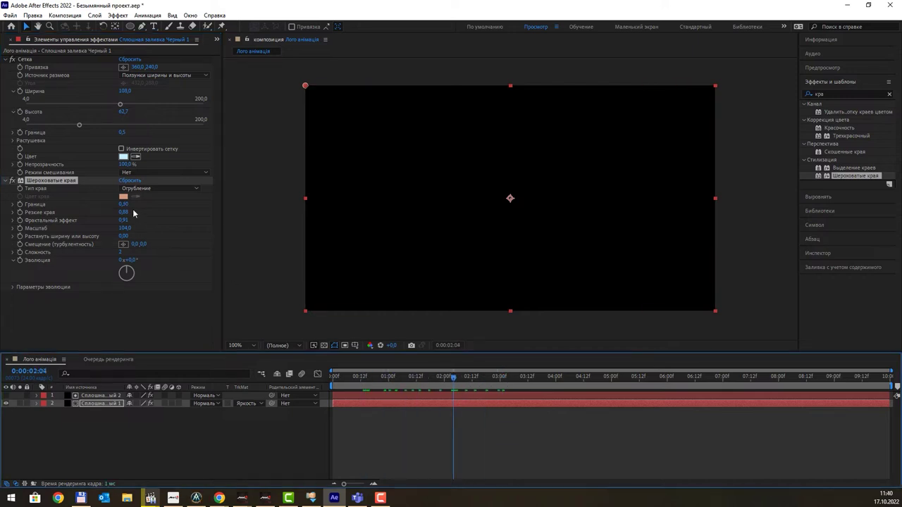
pyautogui.click(128, 204)
pyautogui.moveTo(169, 206); pyautogui.dragTo(629, 235)
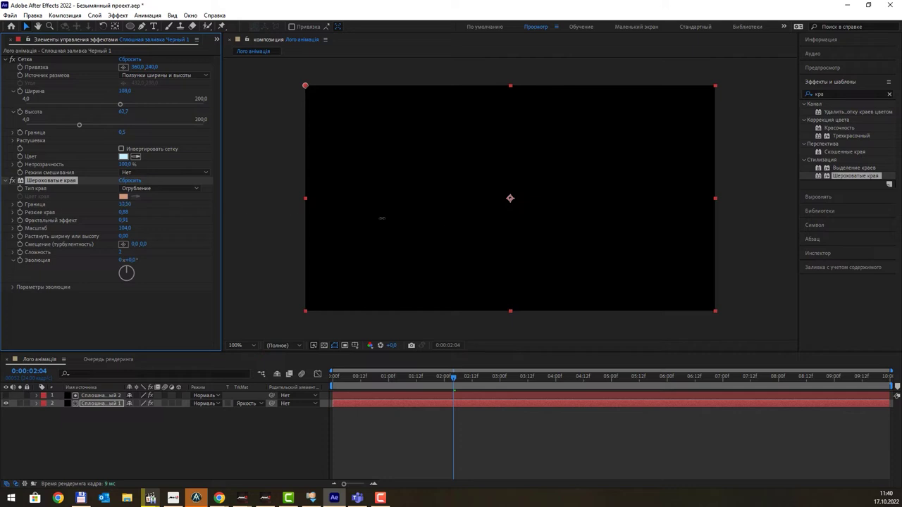
pyautogui.moveTo(159, 215); pyautogui.dragTo(131, 211)
# - Keep the grid's light-blue colour and raise the Шероховатые края border to 2,90
pyautogui.click(124, 156)
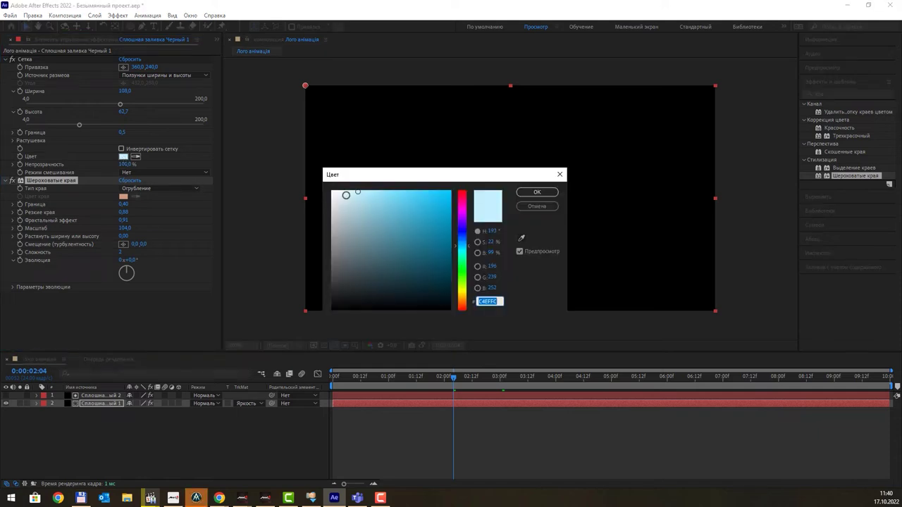
pyautogui.click(537, 193)
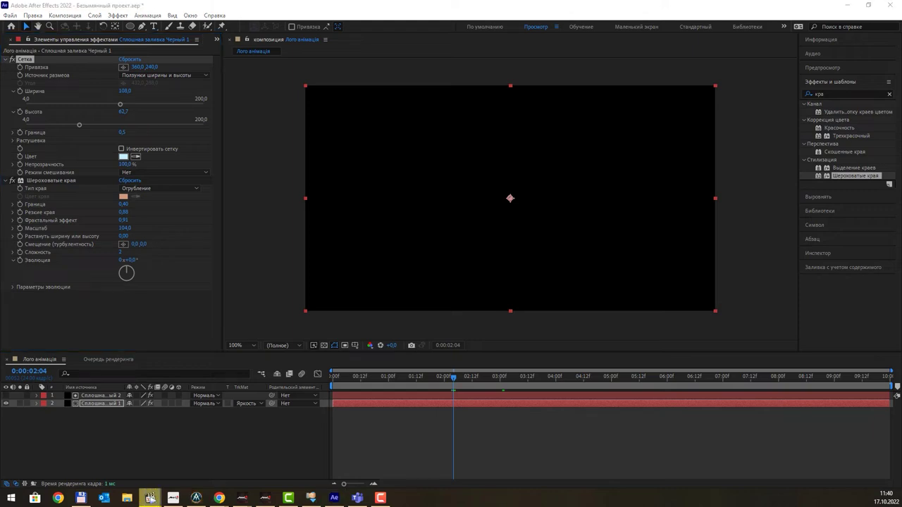
pyautogui.moveTo(124, 209); pyautogui.dragTo(130, 209)
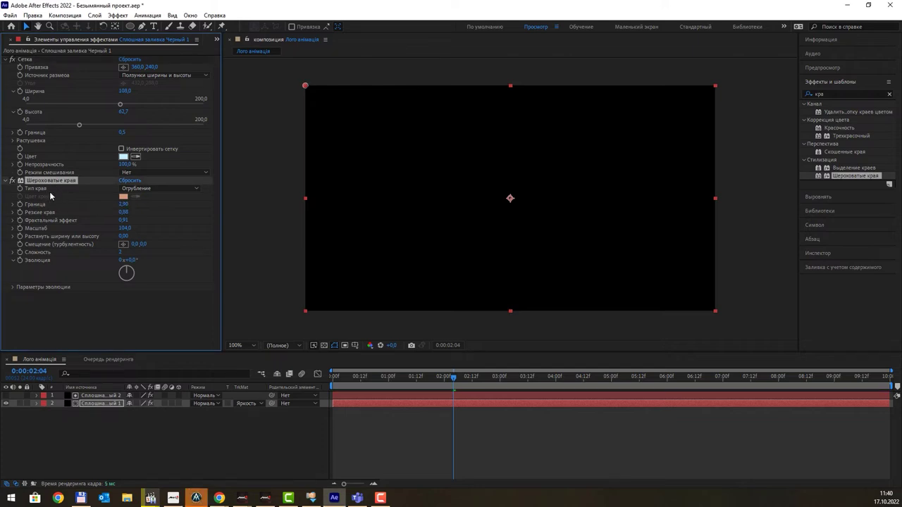
# - Try the Заостренный, Фотокопия and Цвет фотокопии edge types on Шероховатые края
pyautogui.click(144, 189)
pyautogui.click(151, 209)
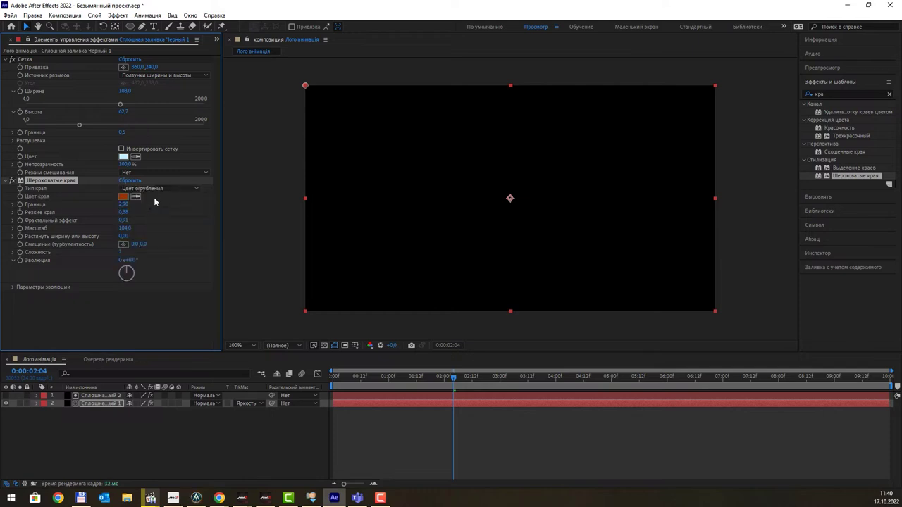
pyautogui.click(156, 188)
pyautogui.click(155, 230)
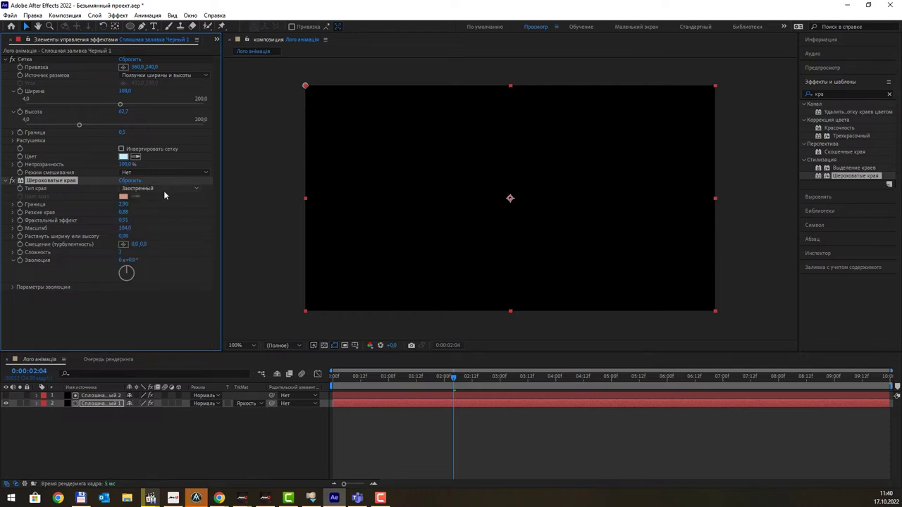
pyautogui.click(163, 189)
pyautogui.click(153, 259)
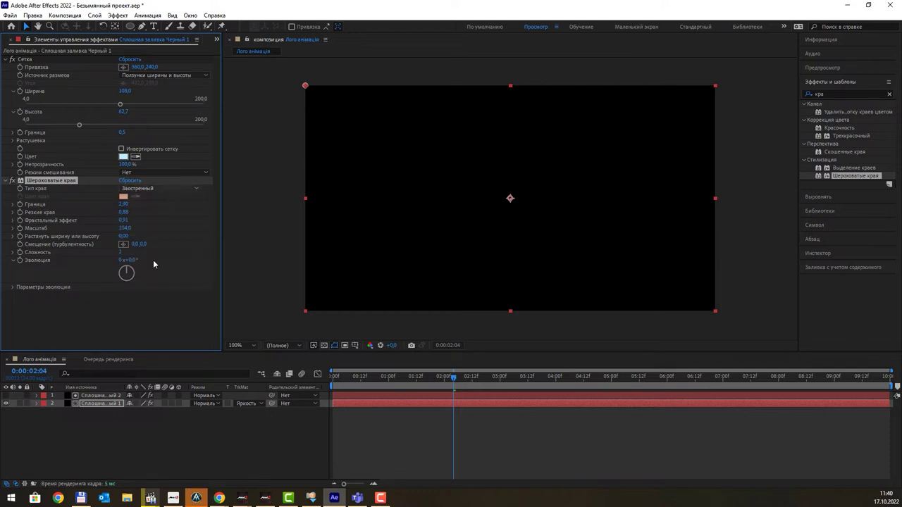
pyautogui.click(158, 189)
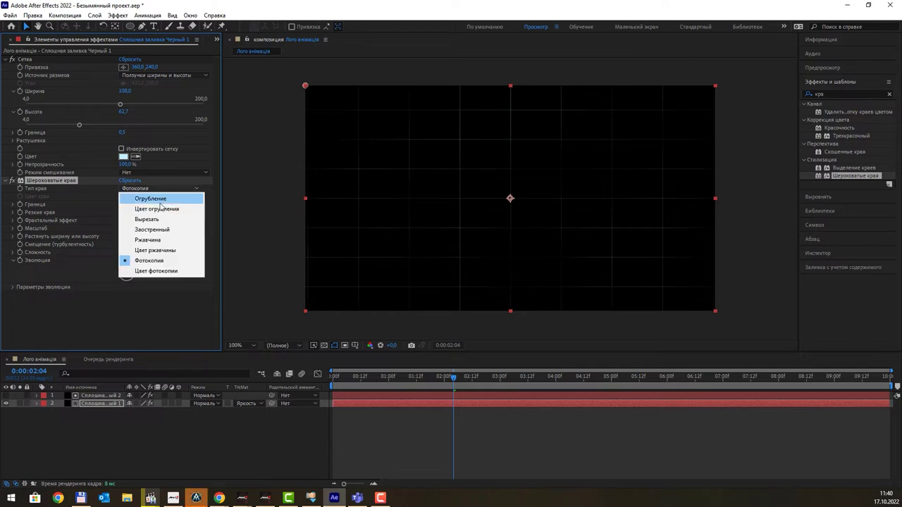
pyautogui.click(155, 271)
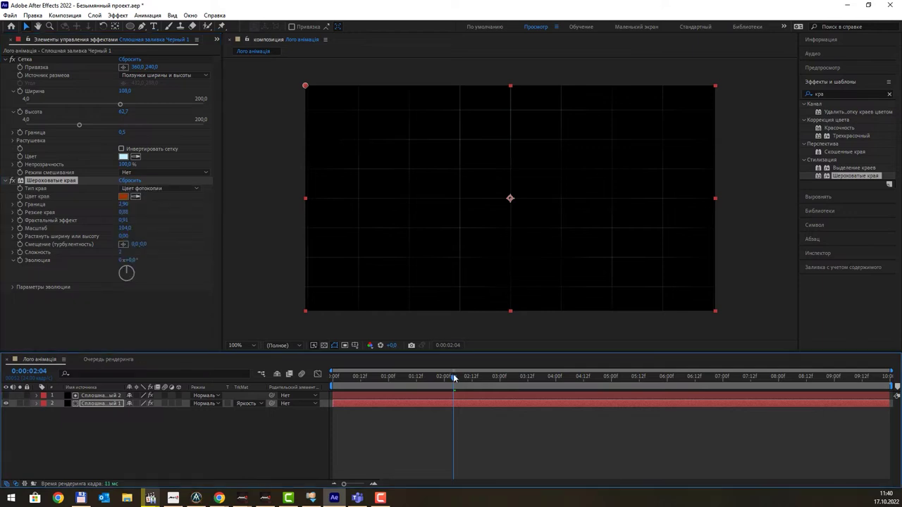
# - Raise the border and return it to 0,00, then try Цвет ржавчины edges around 0:00:01:08
pyautogui.moveTo(454, 377)
pyautogui.mouseDown()
pyautogui.moveTo(402, 377)
pyautogui.moveTo(427, 385)
pyautogui.mouseUp()
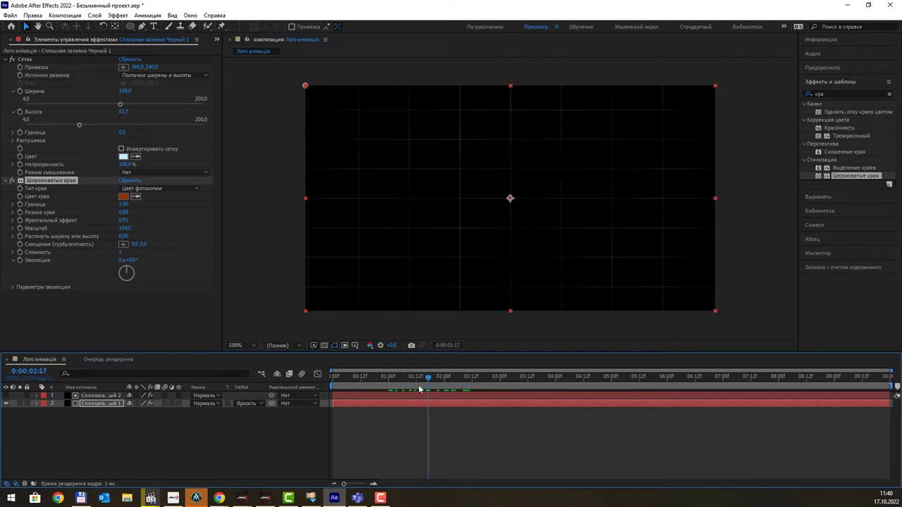
pyautogui.moveTo(123, 205); pyautogui.dragTo(147, 211)
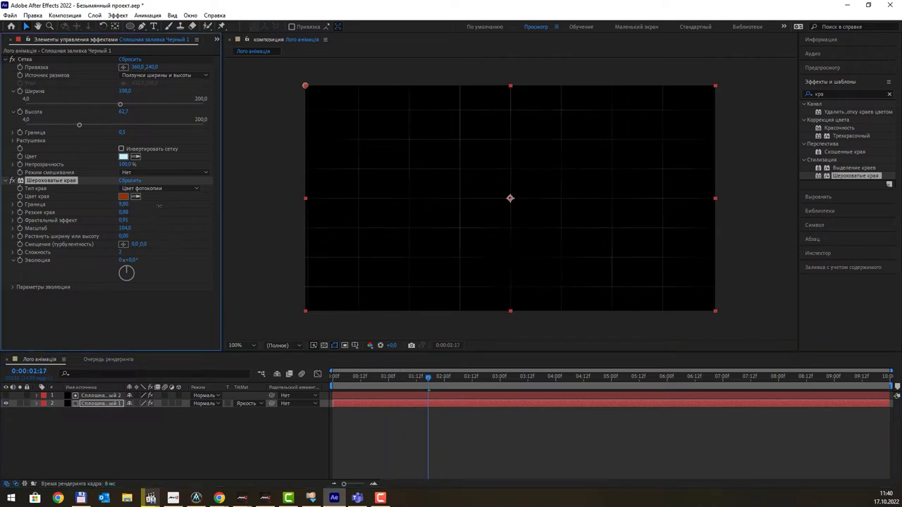
pyautogui.moveTo(127, 206); pyautogui.dragTo(60, 204)
pyautogui.click(155, 188)
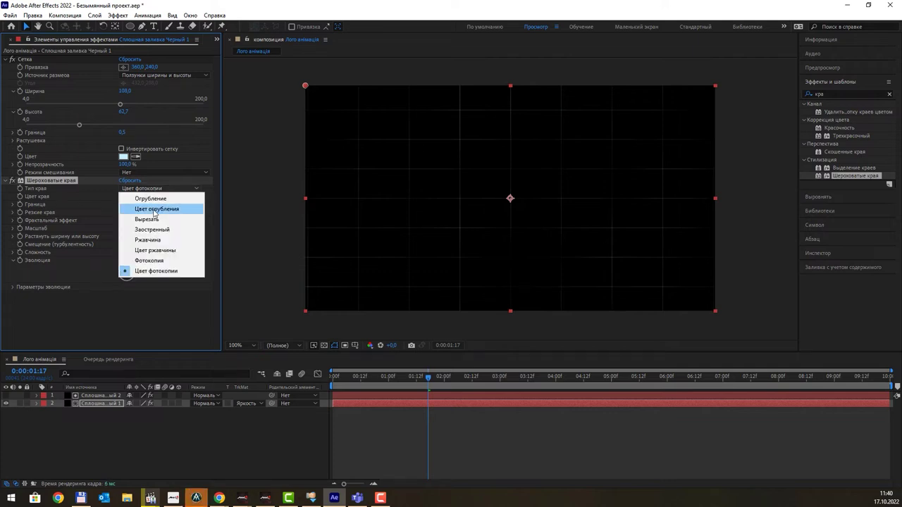
pyautogui.click(150, 250)
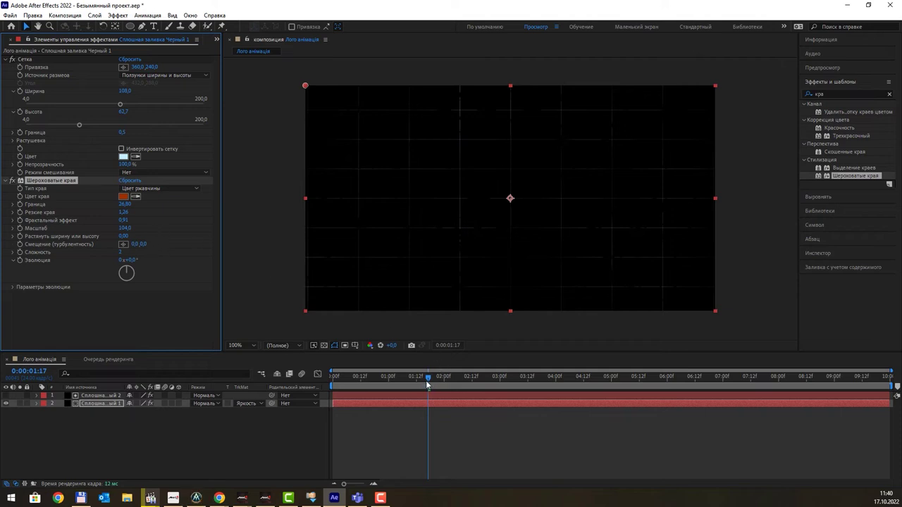
pyautogui.press('space')
pyautogui.moveTo(664, 377); pyautogui.dragTo(407, 396)
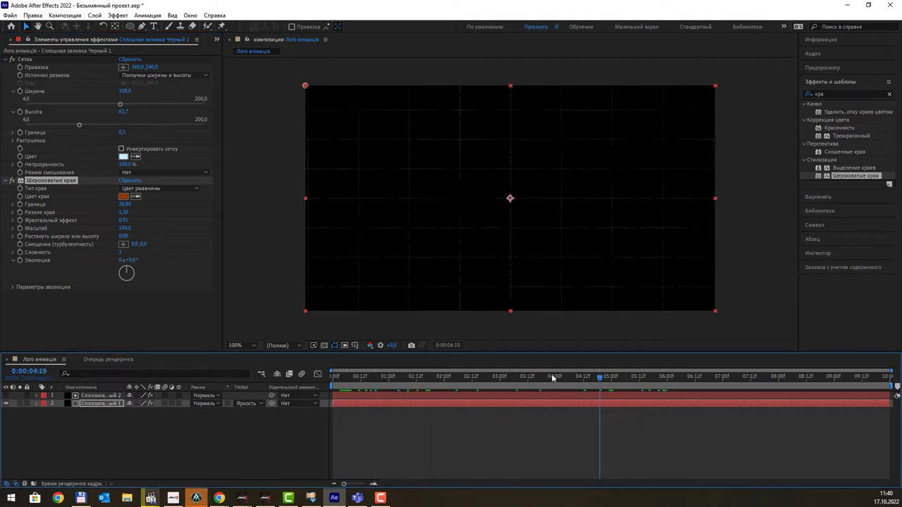
# - Switch the edges to Ржавчина, set Резкие края to 1,26 and scrub to preview
pyautogui.click(165, 188)
pyautogui.click(159, 240)
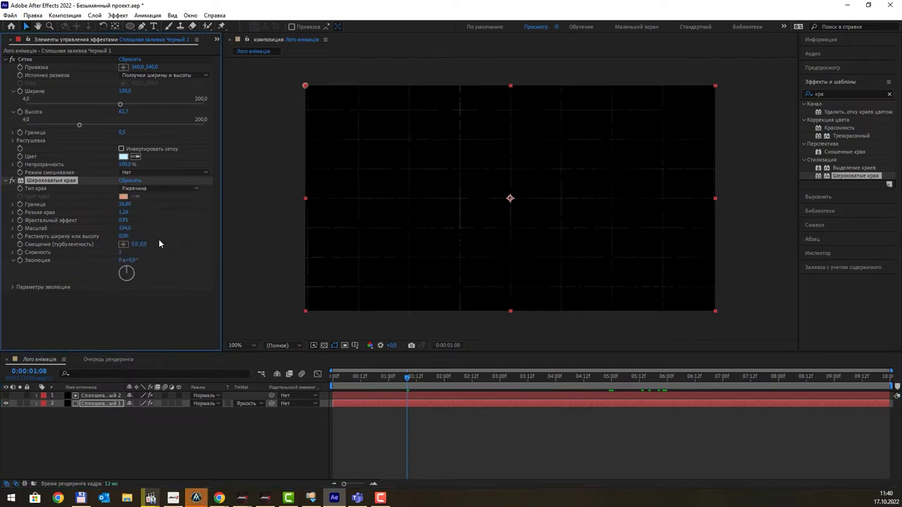
pyautogui.moveTo(408, 385)
pyautogui.mouseDown()
pyautogui.moveTo(609, 383)
pyautogui.moveTo(374, 382)
pyautogui.mouseUp()
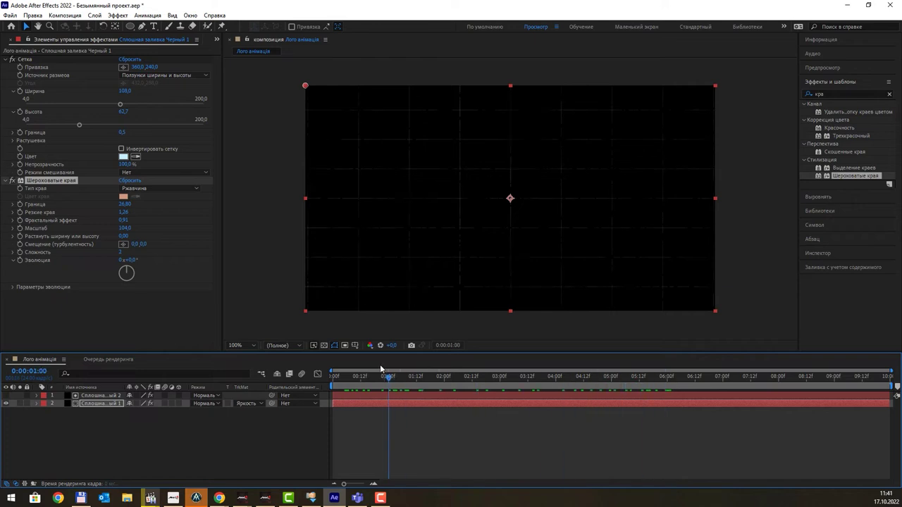
pyautogui.moveTo(127, 209); pyautogui.dragTo(107, 208)
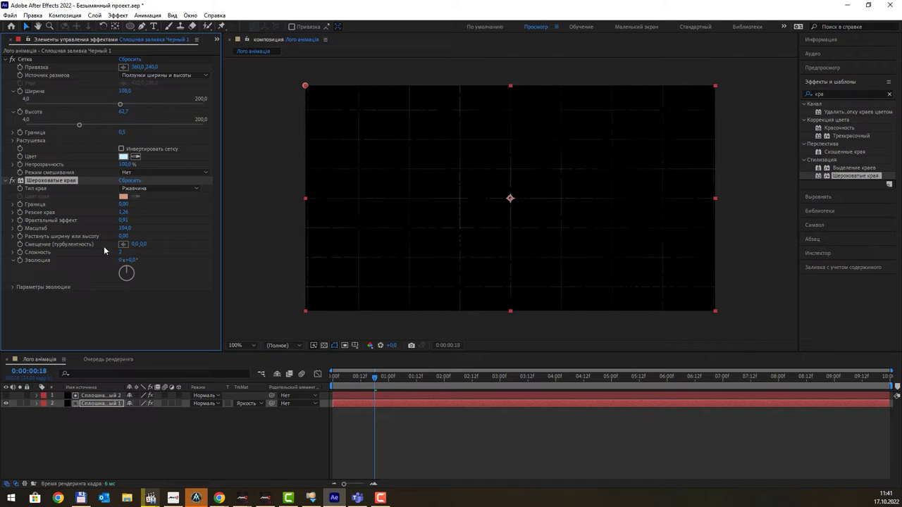
pyautogui.moveTo(334, 381); pyautogui.dragTo(537, 381)
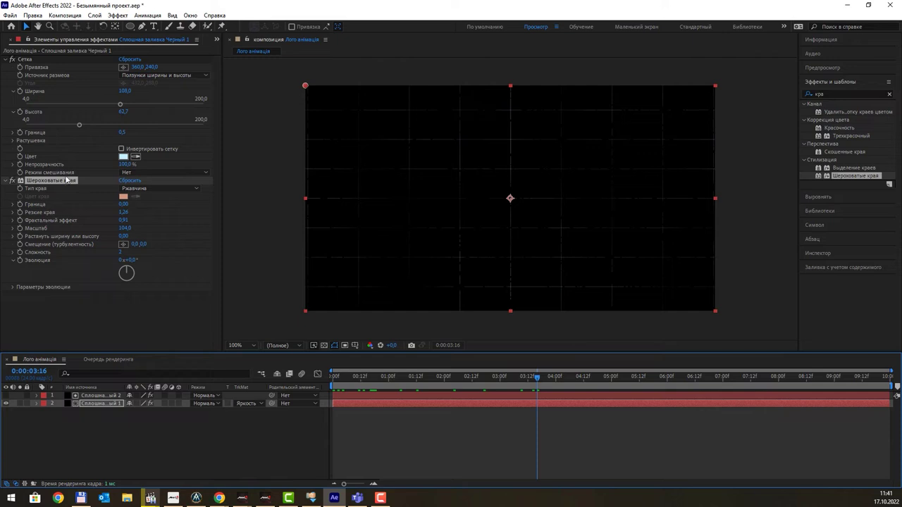
# - Expand layer 2's Effects and Шероховатые края properties in the Timeline, then collapse Шероховатые края
pyautogui.click(36, 404)
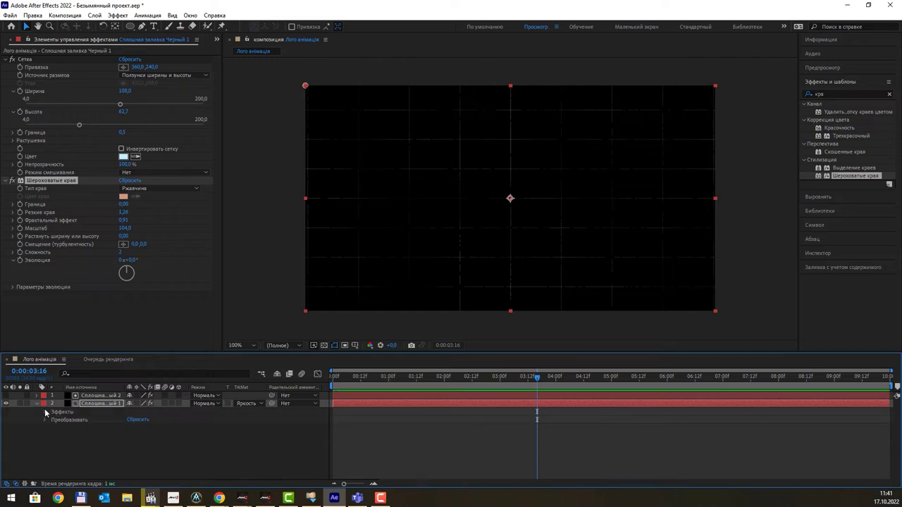
pyautogui.click(45, 412)
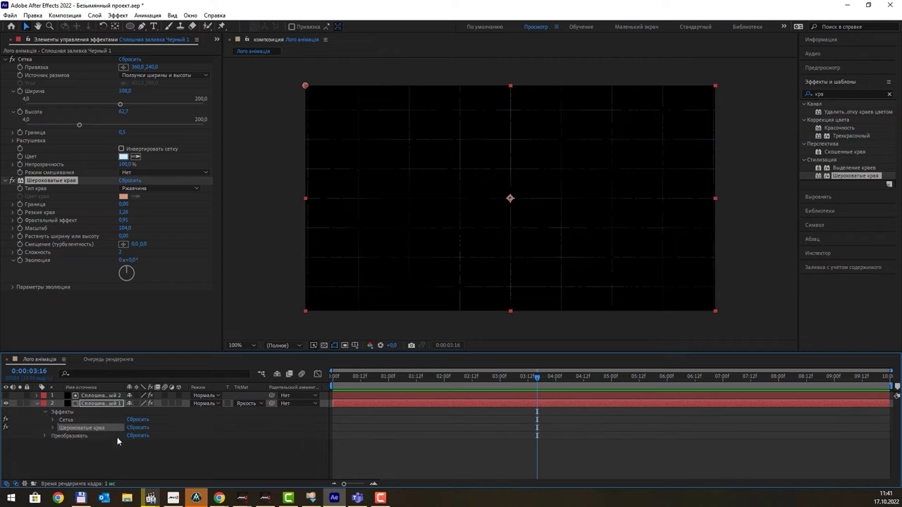
pyautogui.click(53, 427)
pyautogui.scroll(-2, 160, 426)
pyautogui.click(166, 423)
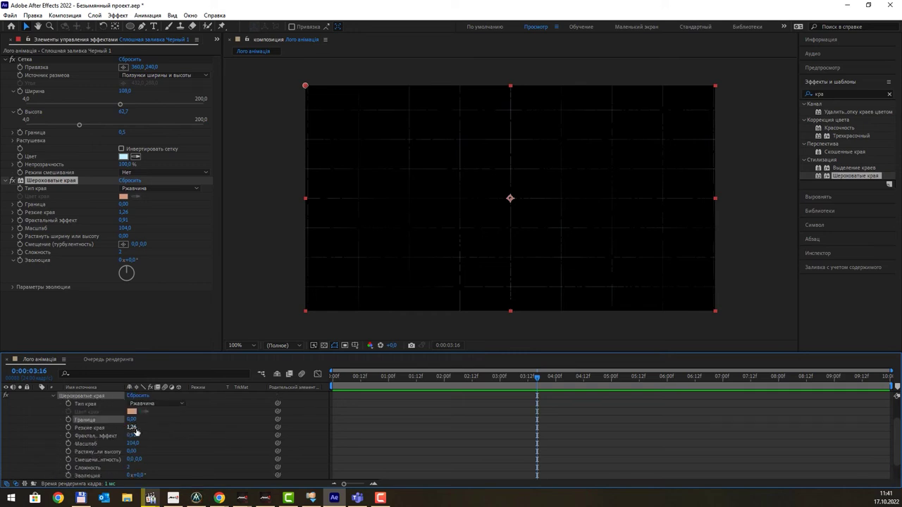
pyautogui.scroll(2, 134, 429)
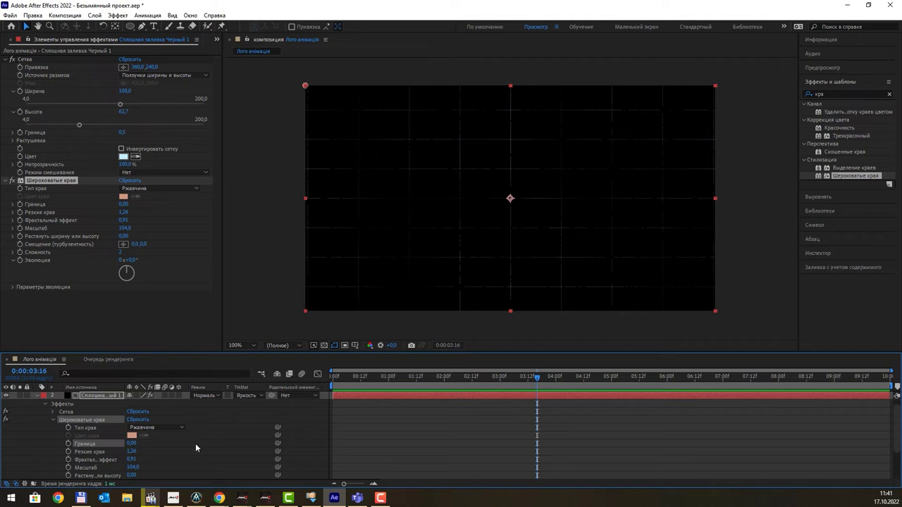
pyautogui.click(52, 421)
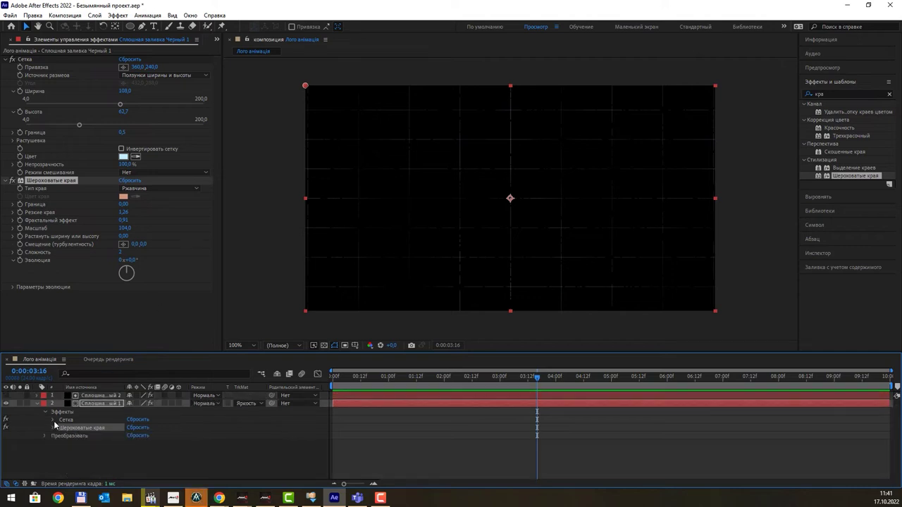
pyautogui.click(155, 188)
pyautogui.press('Escape')
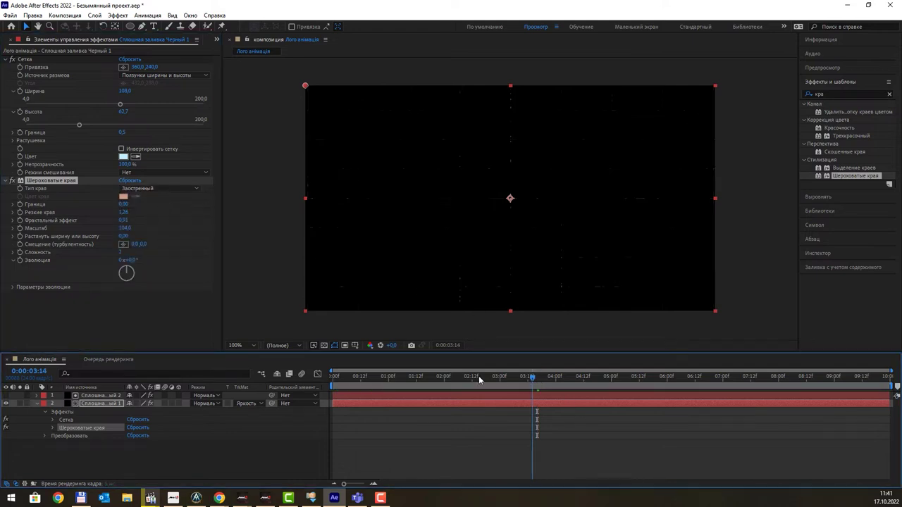
# - Raise the Граница amount slightly and try the Вырезать edge type
pyautogui.moveTo(437, 376)
pyautogui.mouseDown()
pyautogui.moveTo(357, 374)
pyautogui.moveTo(474, 375)
pyautogui.mouseUp()
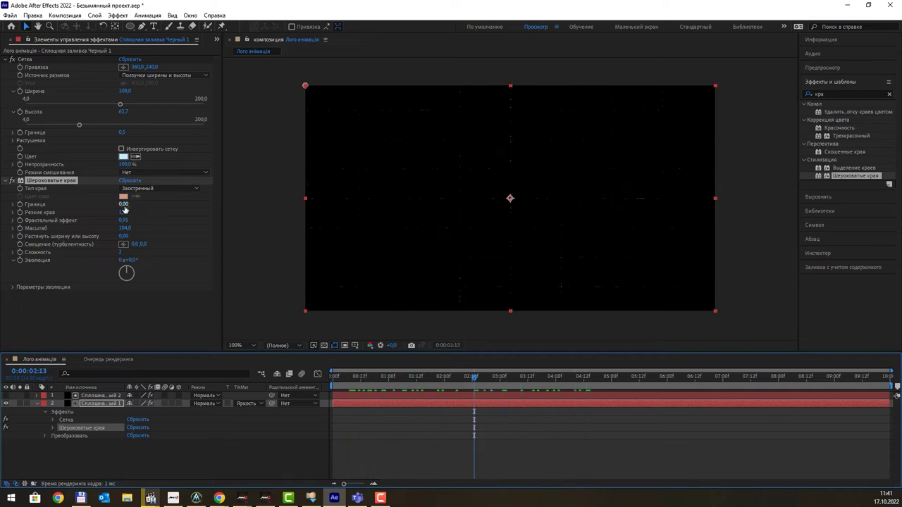
pyautogui.moveTo(124, 204); pyautogui.dragTo(133, 205)
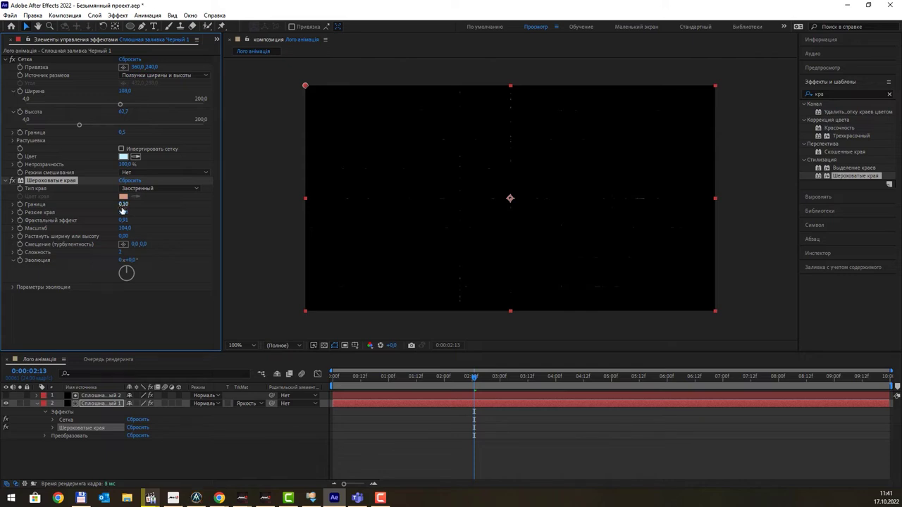
pyautogui.moveTo(474, 376)
pyautogui.mouseDown()
pyautogui.moveTo(414, 377)
pyautogui.moveTo(483, 377)
pyautogui.mouseUp()
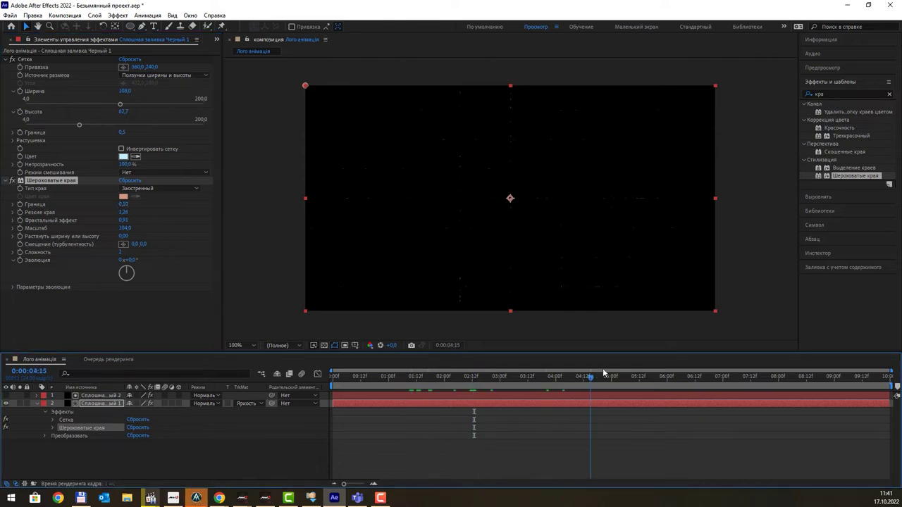
pyautogui.click(161, 189)
pyautogui.press('Down')
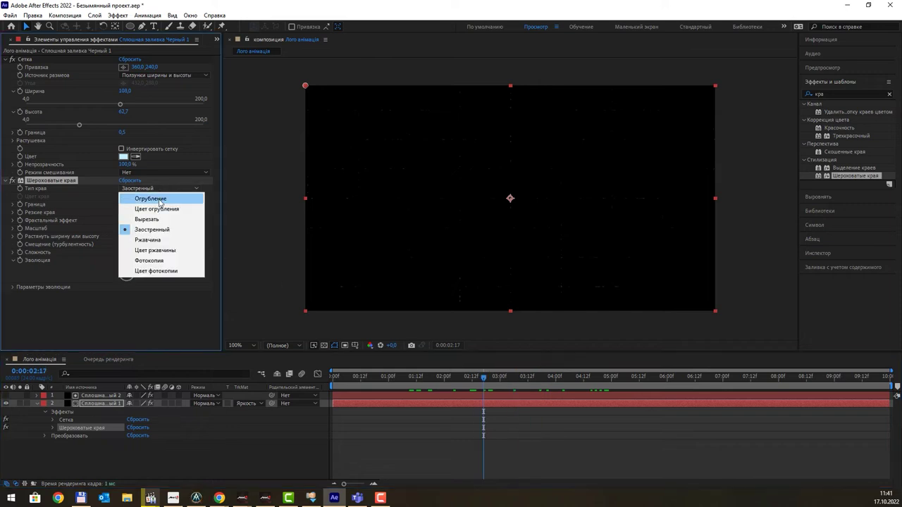
pyautogui.press('Down')
pyautogui.press('Down')
pyautogui.press('Return')
# - Try Цвет огрубления, Огрубление and Заостренный edges, then return to Ржавчина
pyautogui.click(162, 189)
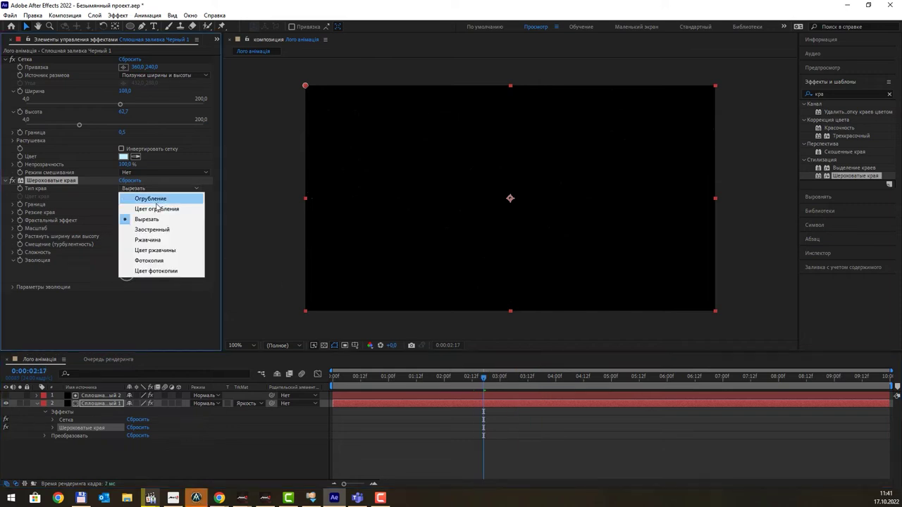
pyautogui.click(155, 208)
pyautogui.click(155, 190)
pyautogui.click(153, 198)
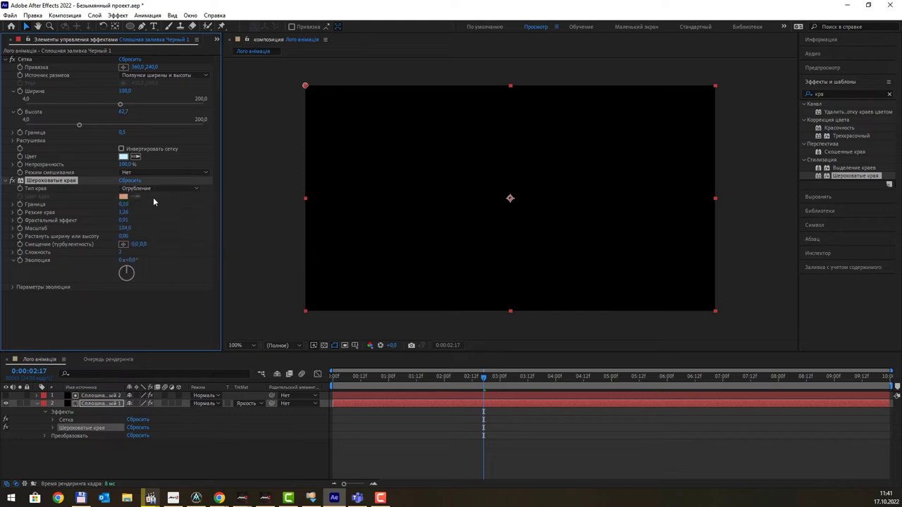
pyautogui.click(160, 187)
pyautogui.click(151, 228)
pyautogui.click(161, 189)
pyautogui.click(152, 241)
# - Set Граница 36,00, Резкие края 2,71 and Фрактальный эффект 1,00, previewing the animation
pyautogui.moveTo(483, 380)
pyautogui.mouseDown()
pyautogui.moveTo(360, 386)
pyautogui.moveTo(473, 392)
pyautogui.mouseUp()
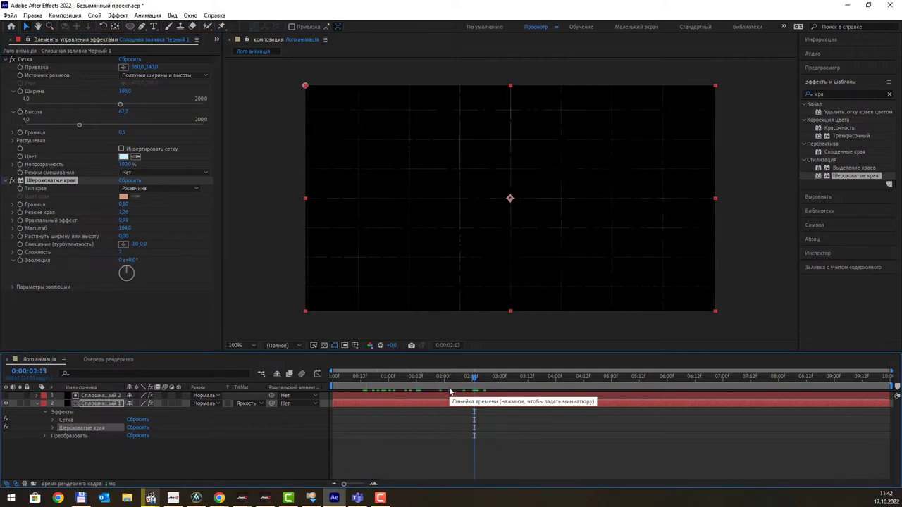
pyautogui.press('space')
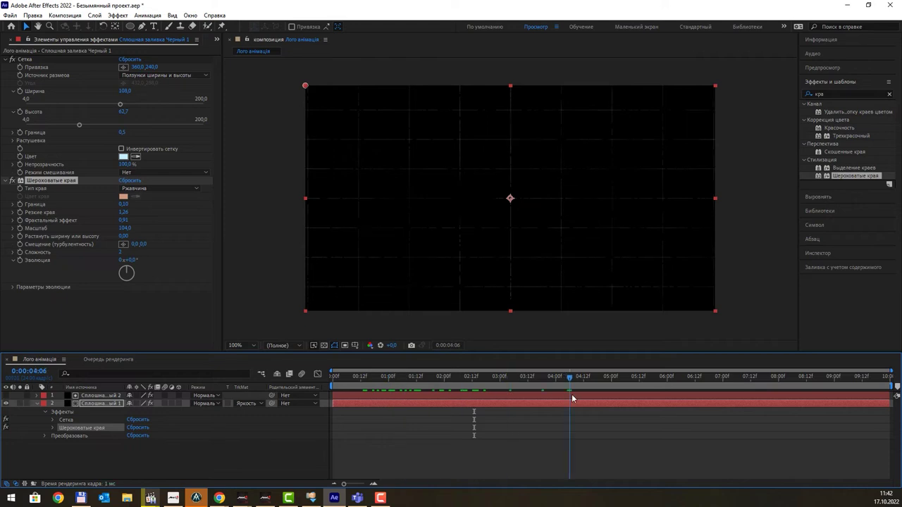
pyautogui.moveTo(445, 383)
pyautogui.mouseDown()
pyautogui.moveTo(377, 399)
pyautogui.moveTo(402, 399)
pyautogui.mouseUp()
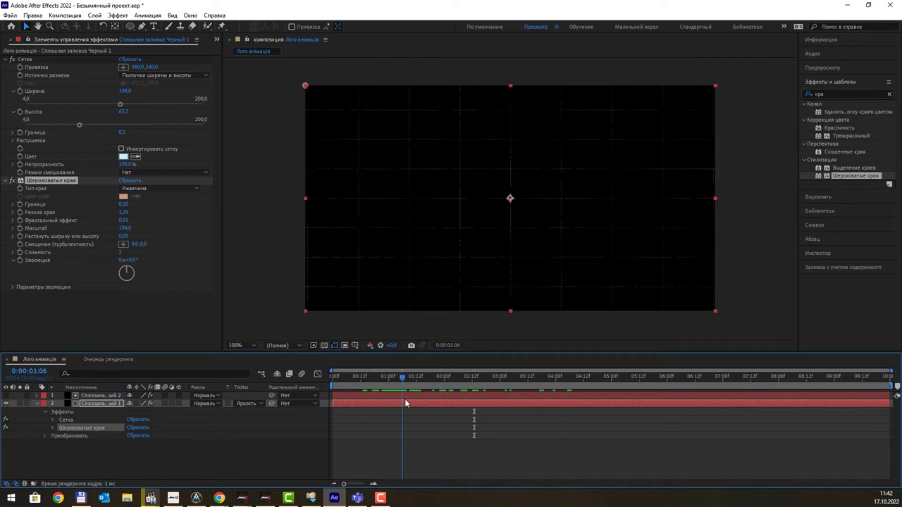
pyautogui.moveTo(124, 205); pyautogui.dragTo(151, 207)
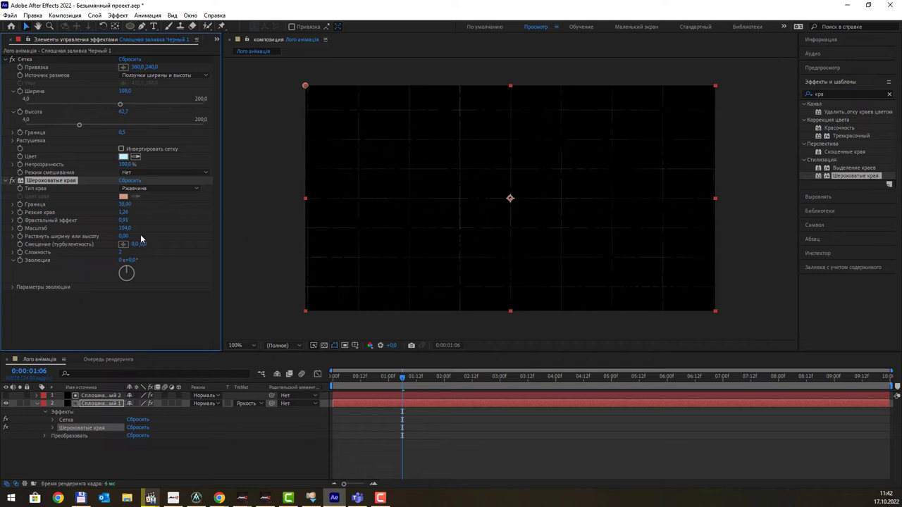
pyautogui.moveTo(123, 212); pyautogui.dragTo(240, 217)
pyautogui.moveTo(132, 224); pyautogui.dragTo(236, 222)
pyautogui.press('space')
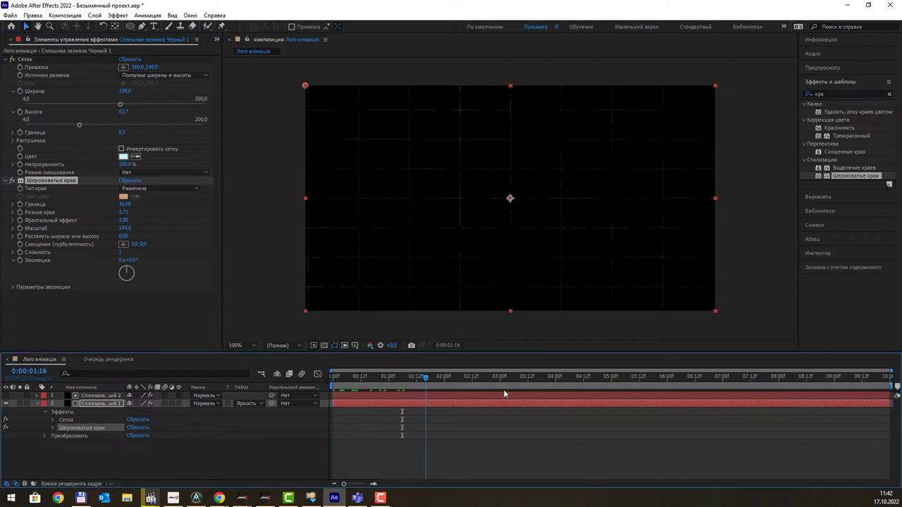
pyautogui.moveTo(504, 389); pyautogui.dragTo(367, 391)
# - Toggle the title/action safe areas and standard grid, then show the proportional grid
pyautogui.click(354, 345)
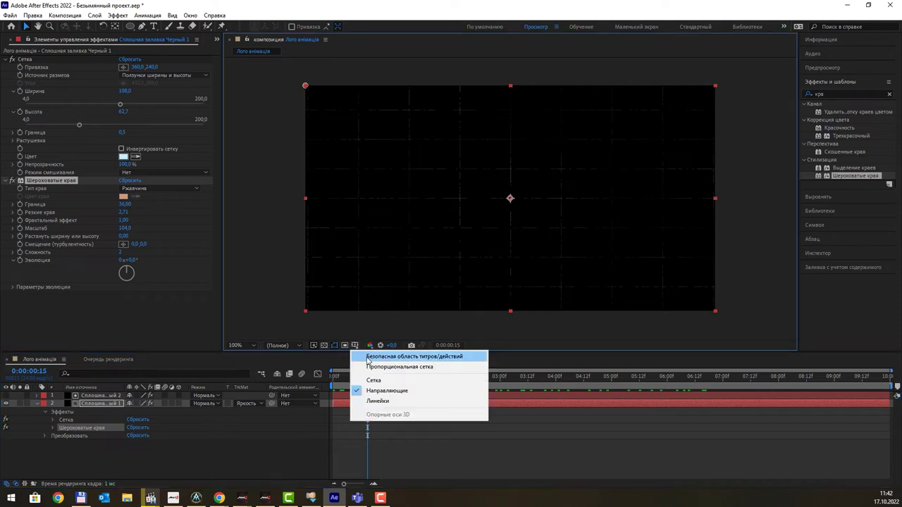
pyautogui.click(357, 356)
pyautogui.click(354, 346)
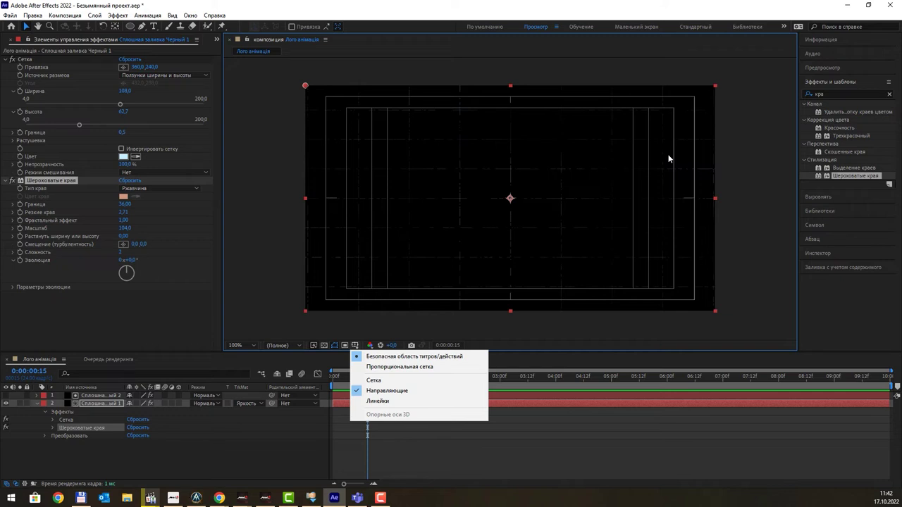
pyautogui.click(382, 357)
pyautogui.click(355, 344)
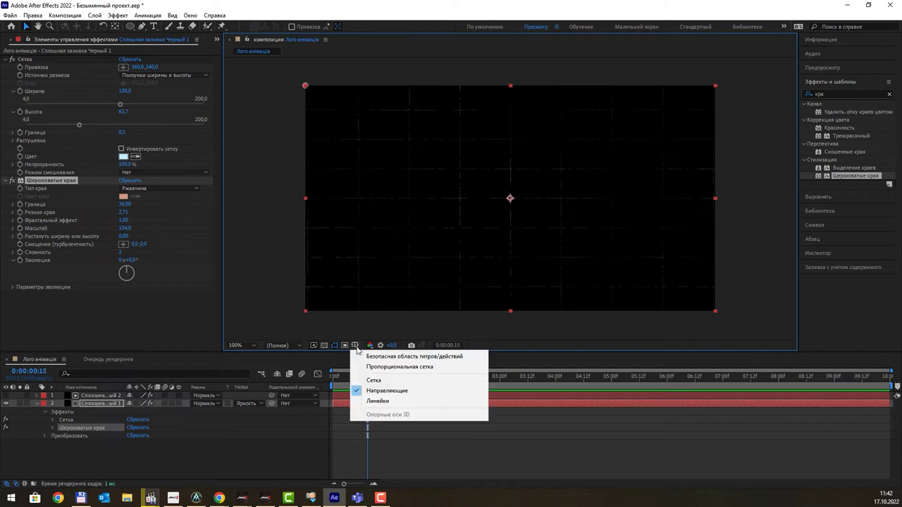
pyautogui.click(377, 377)
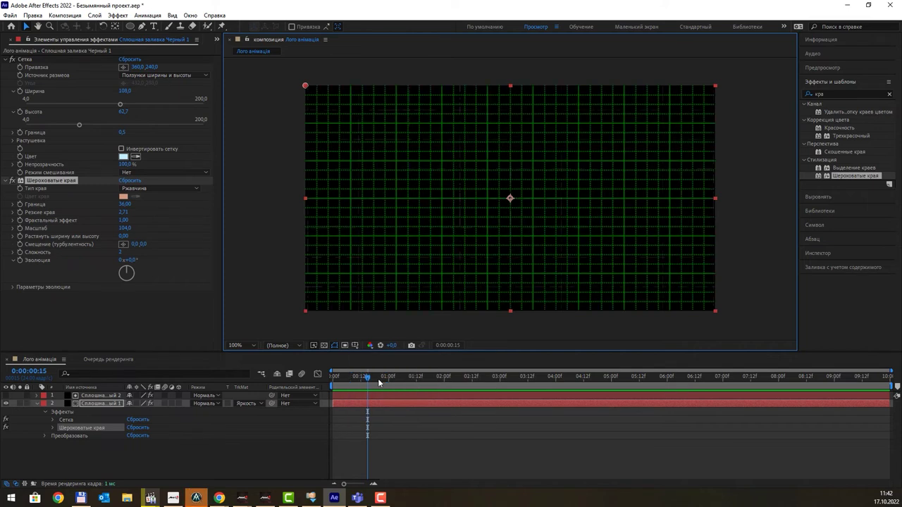
pyautogui.click(354, 345)
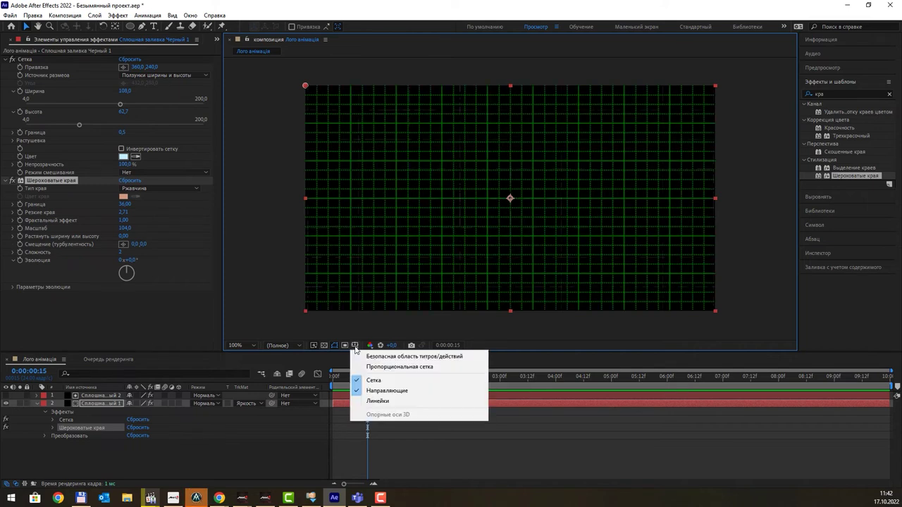
pyautogui.click(376, 380)
pyautogui.click(354, 345)
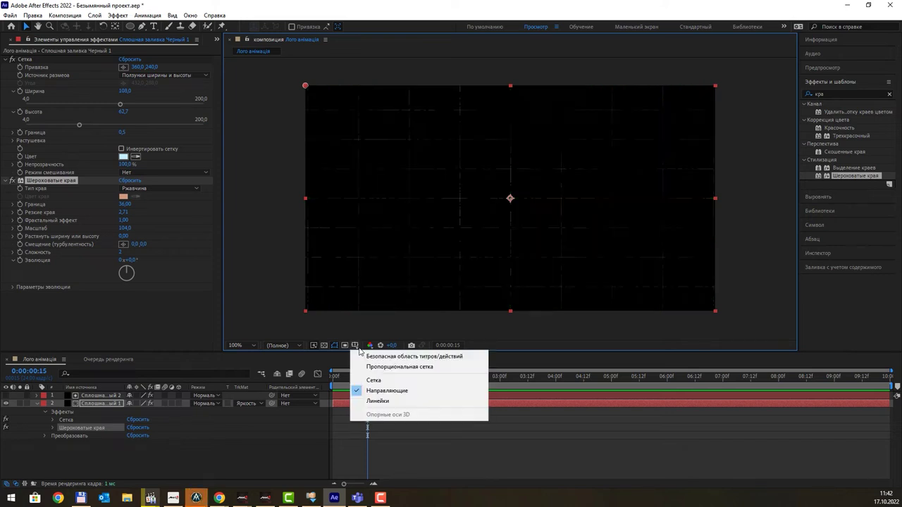
pyautogui.click(367, 368)
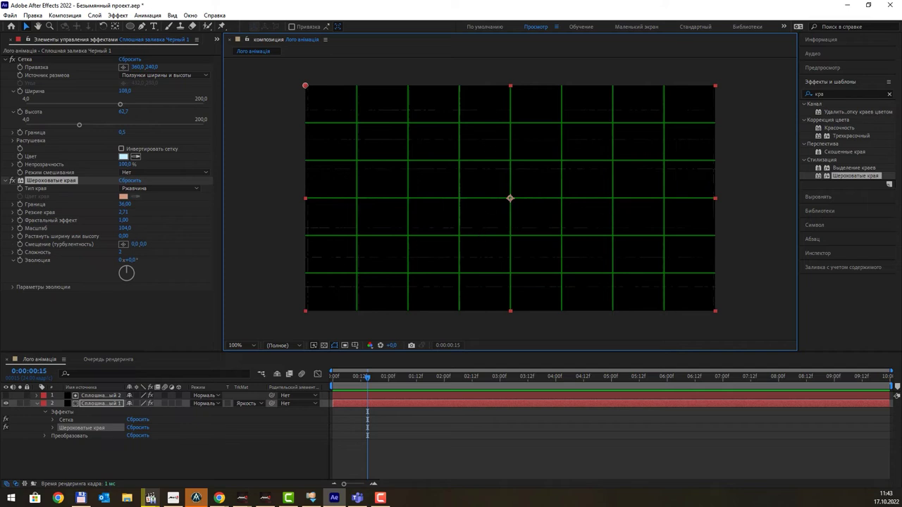
pyautogui.click(150, 498)
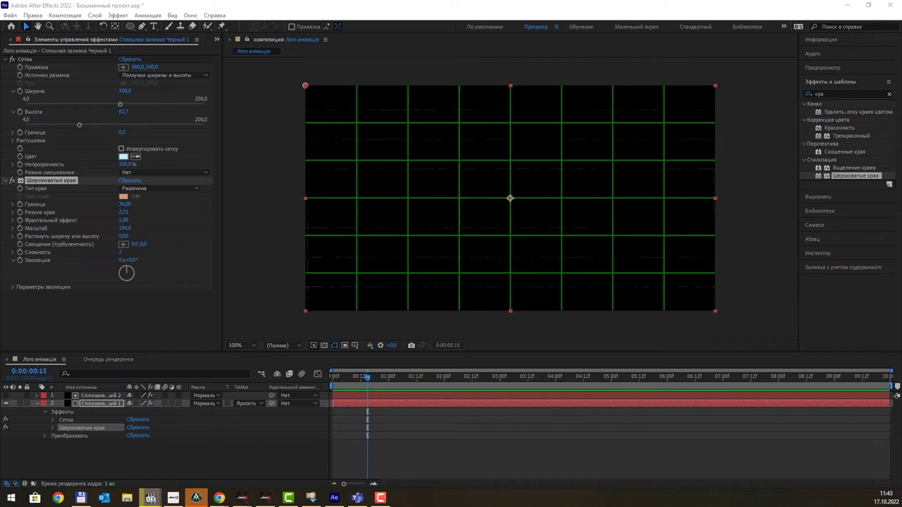
# - Hide the proportional grid, re-enable guides, show rulers and drag a guide from the top ruler
pyautogui.click(354, 345)
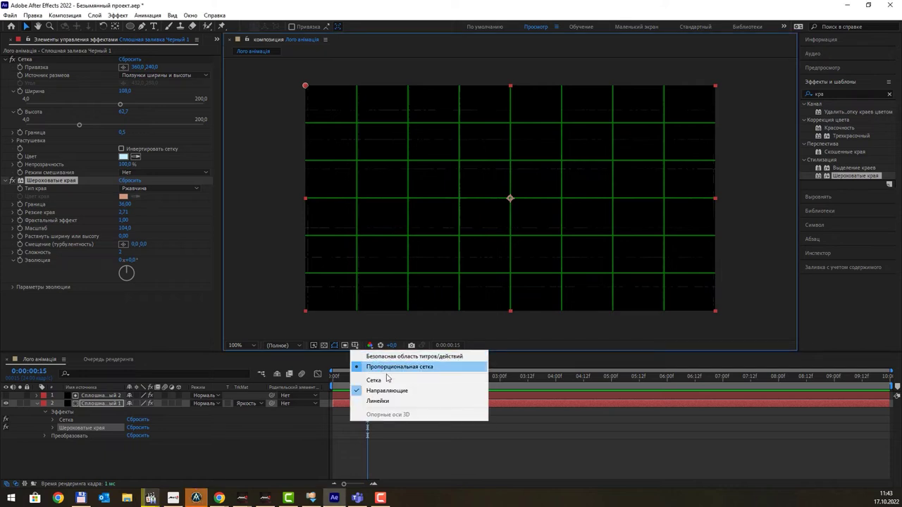
pyautogui.click(381, 393)
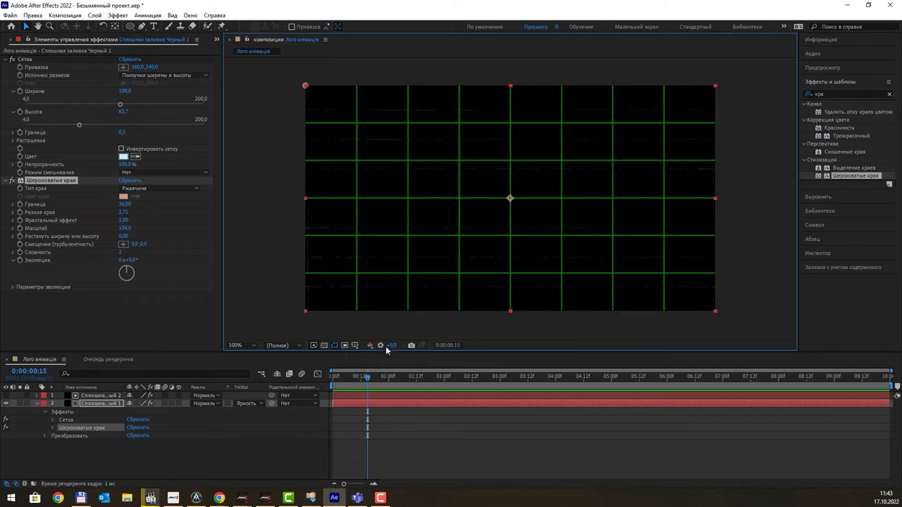
pyautogui.click(356, 348)
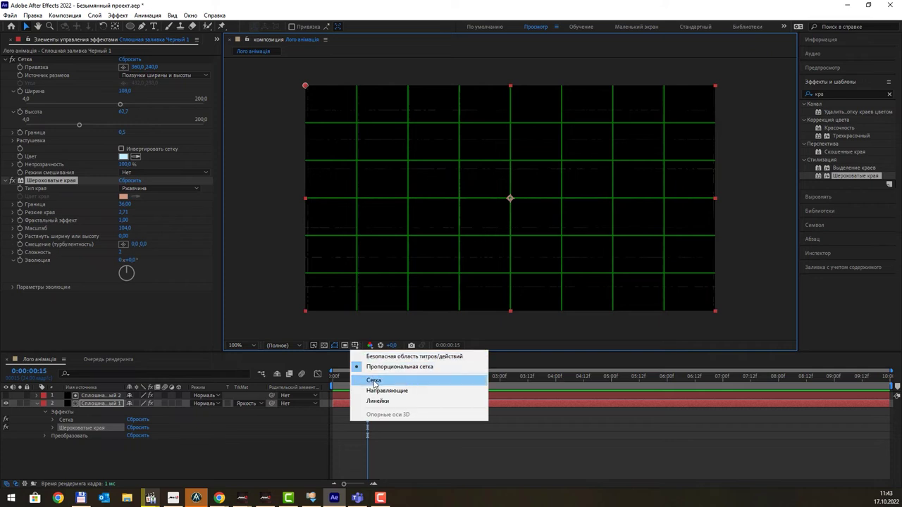
pyautogui.click(372, 367)
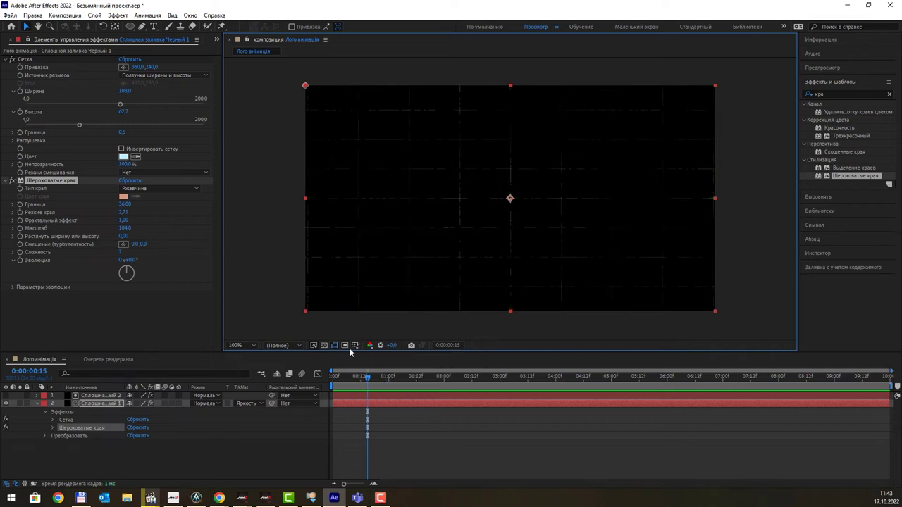
pyautogui.click(354, 346)
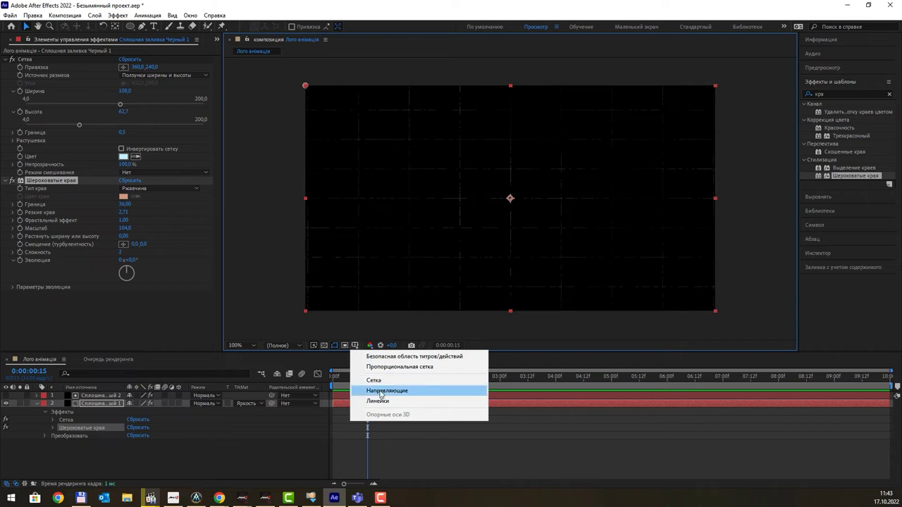
pyautogui.click(380, 391)
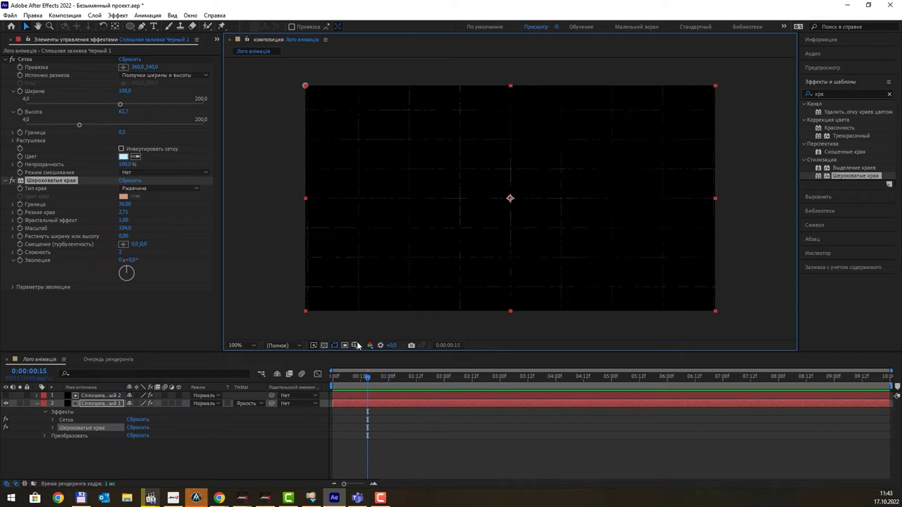
pyautogui.click(354, 345)
pyautogui.click(377, 399)
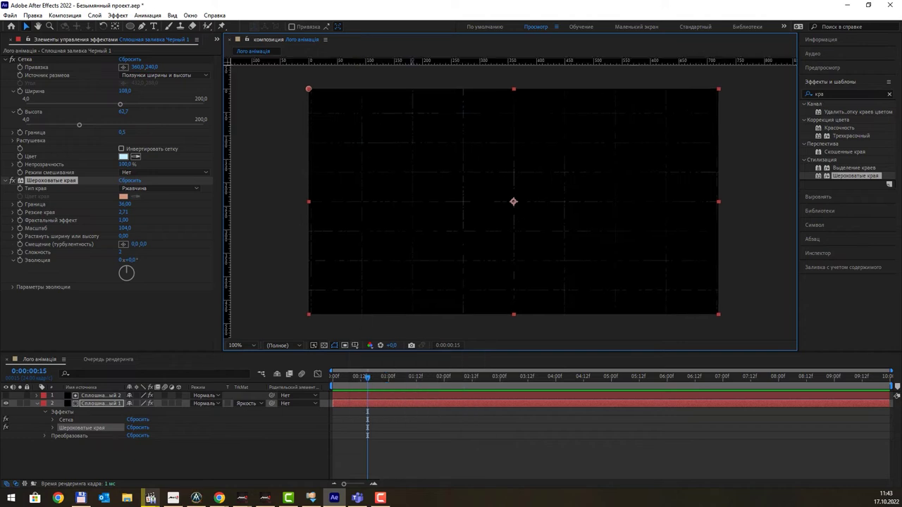
pyautogui.moveTo(414, 60)
pyautogui.mouseDown()
pyautogui.moveTo(415, 148)
pyautogui.moveTo(417, 59)
pyautogui.mouseUp()
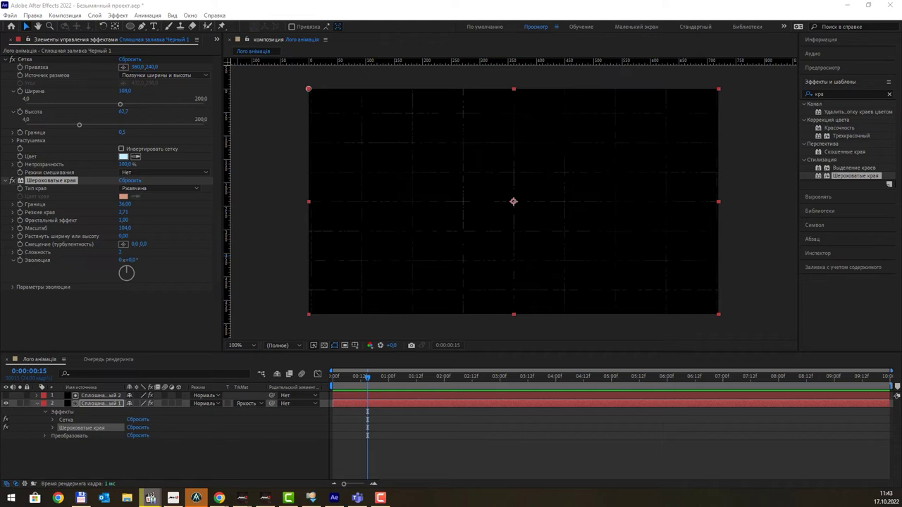
# - Collapse the bottom solid's properties and turn the proportional grid back on
pyautogui.click(36, 403)
pyautogui.click(117, 425)
pyautogui.click(54, 404)
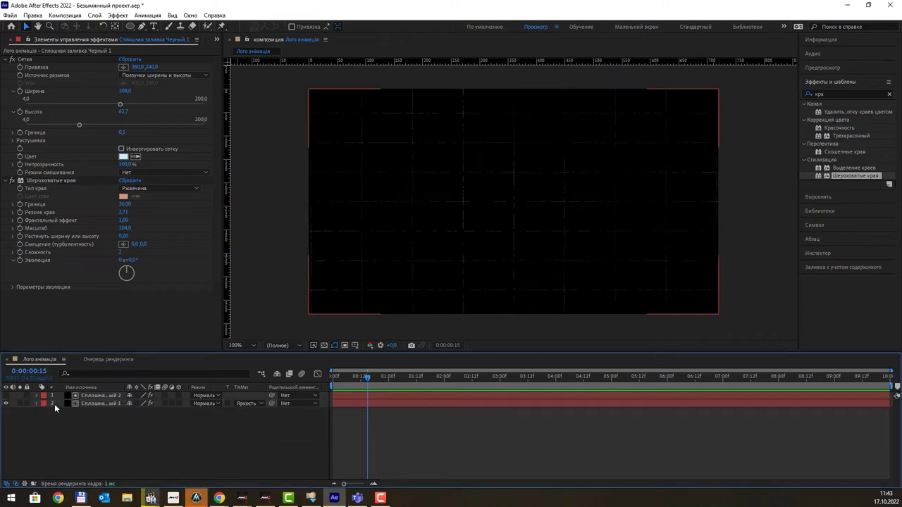
pyautogui.click(104, 403)
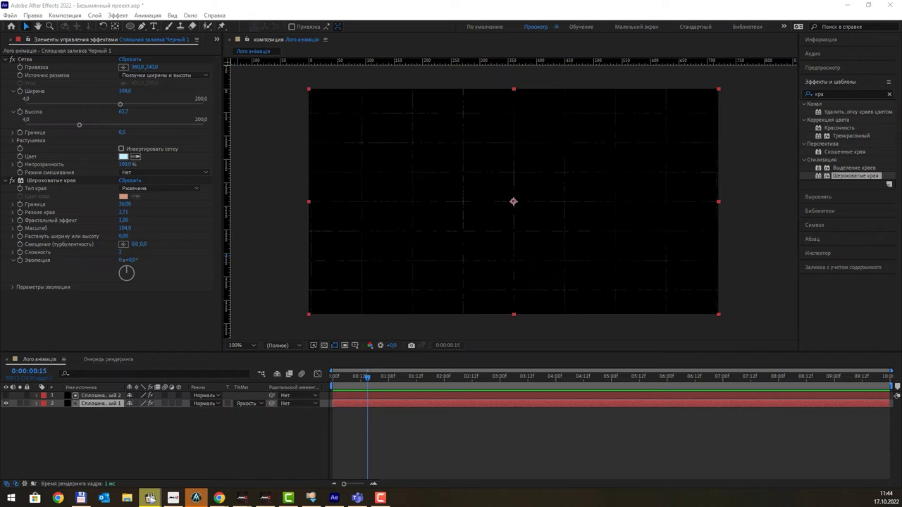
pyautogui.click(210, 431)
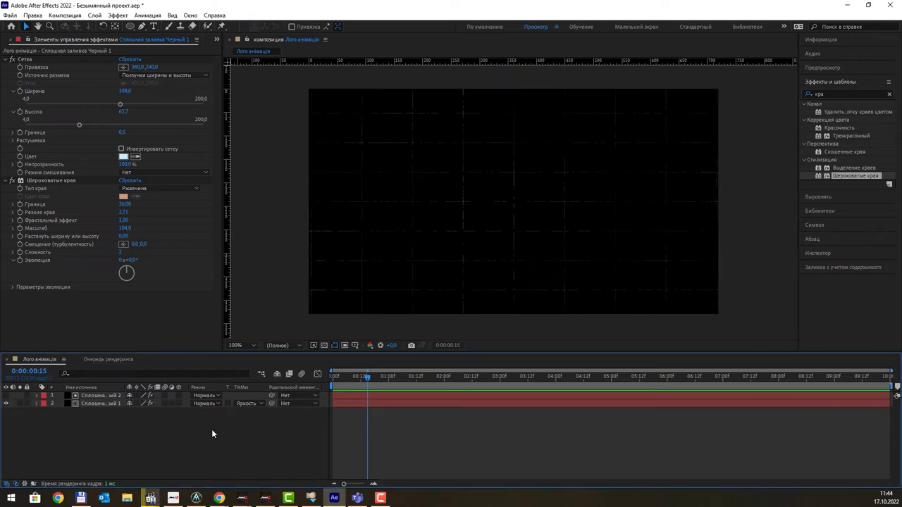
pyautogui.click(355, 345)
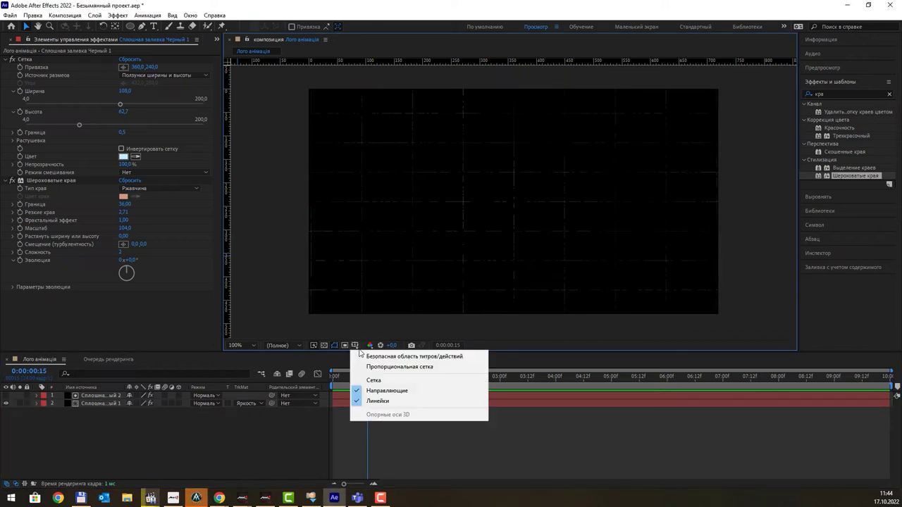
pyautogui.click(377, 368)
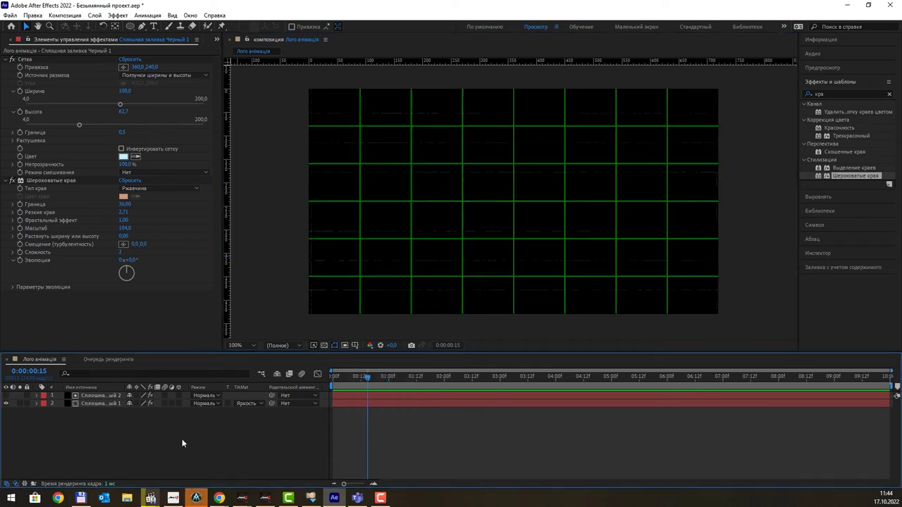
pyautogui.click(107, 403)
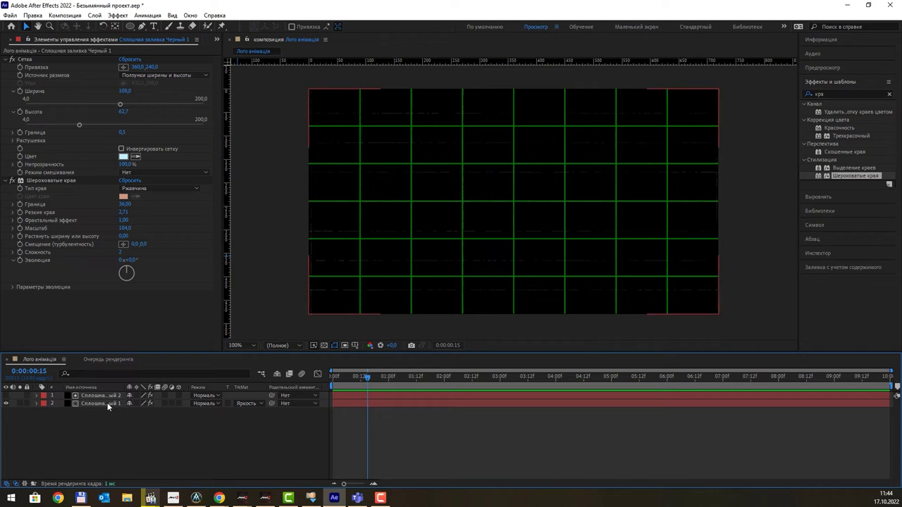
pyautogui.click(119, 431)
pyautogui.click(107, 404)
# - Add a new solid coloured deep blue, Сплошная заливка Глубокий Синий 1, to the composition
pyautogui.click(130, 427)
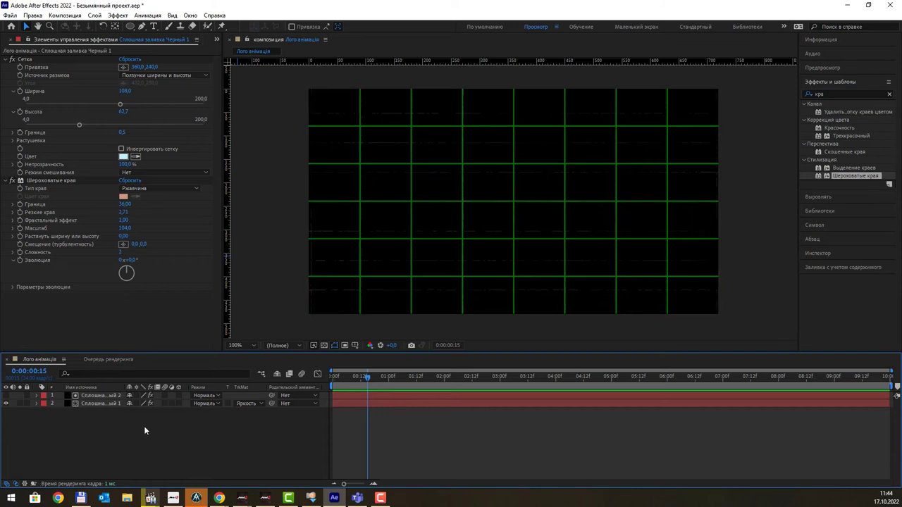
pyautogui.rightClick(179, 420)
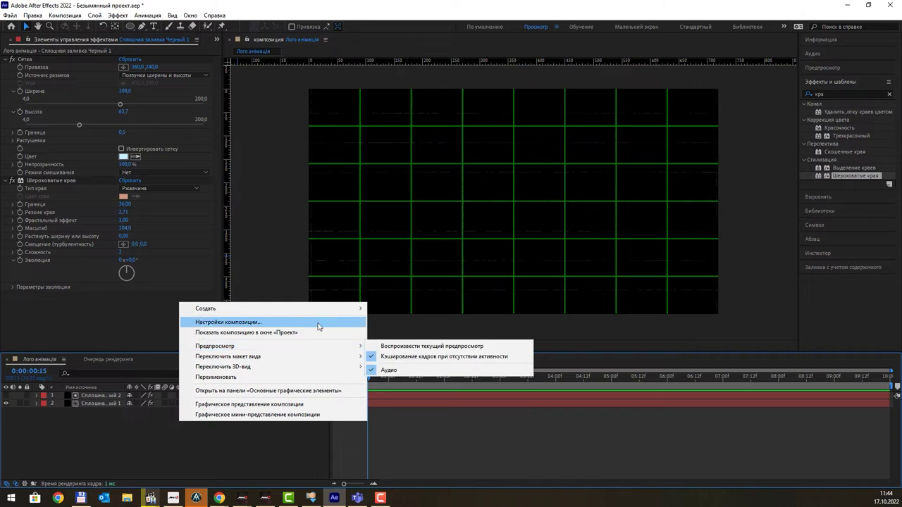
pyautogui.moveTo(322, 311)
pyautogui.click(456, 332)
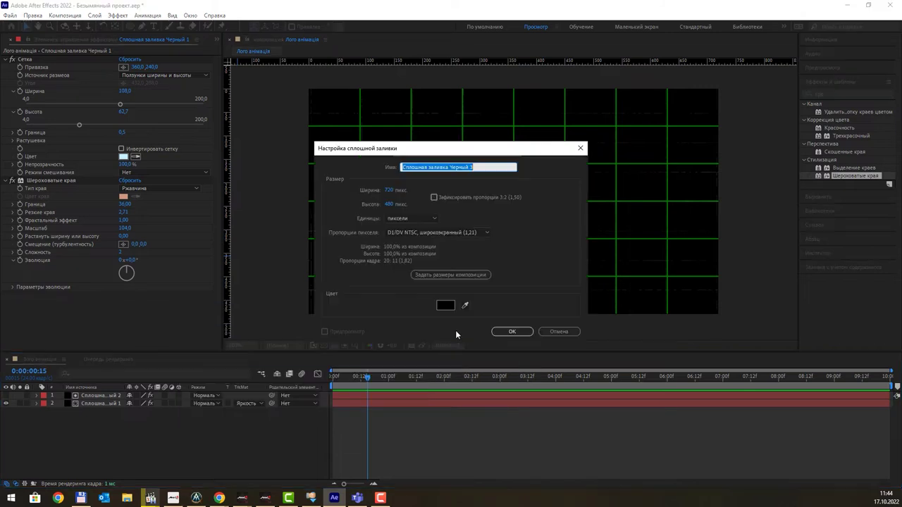
pyautogui.click(445, 305)
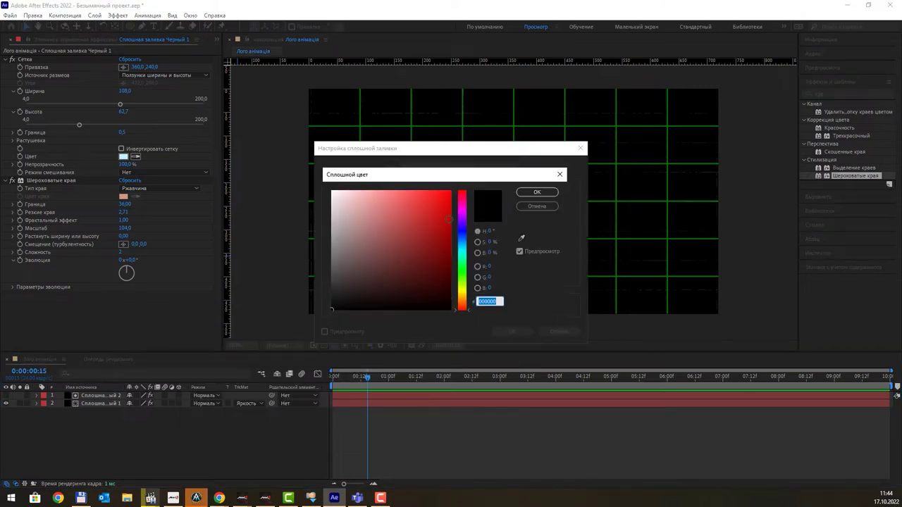
pyautogui.click(456, 234)
pyautogui.click(445, 222)
pyautogui.click(537, 192)
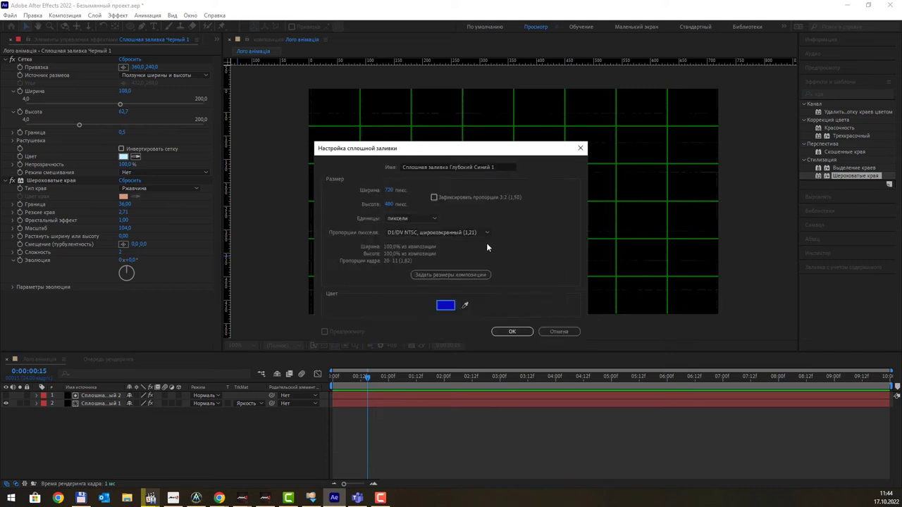
pyautogui.click(495, 333)
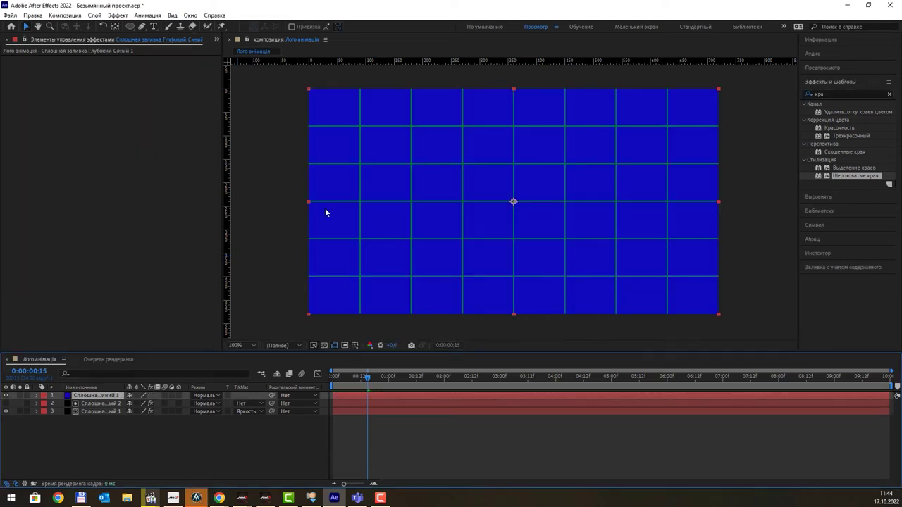
# - Draw a closed seven-point Pen mask on the blue solid
pyautogui.click(141, 26)
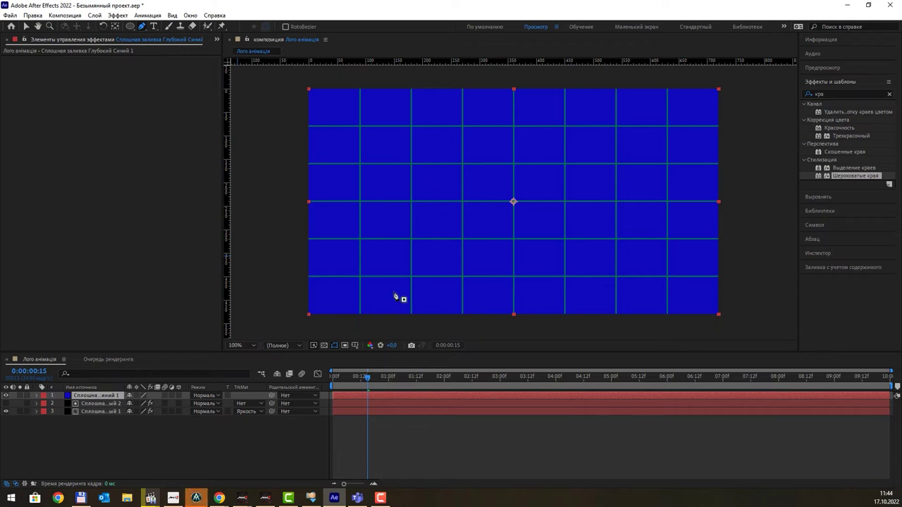
pyautogui.click(400, 192)
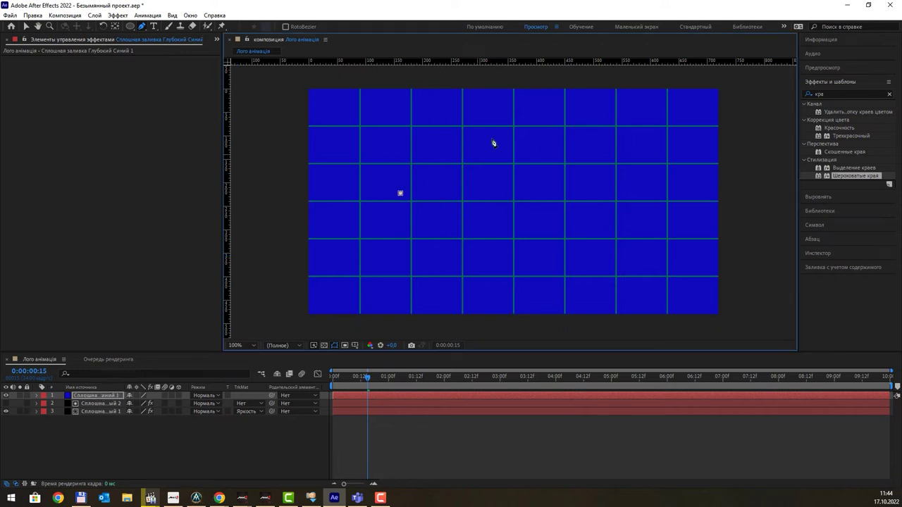
pyautogui.click(492, 139)
pyautogui.click(627, 228)
pyautogui.click(475, 198)
pyautogui.click(613, 294)
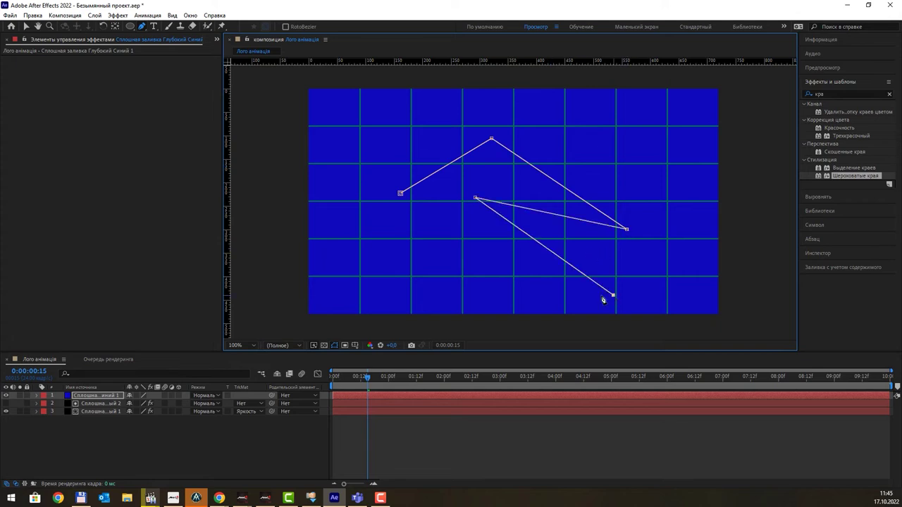
pyautogui.click(421, 265)
pyautogui.click(437, 223)
pyautogui.click(400, 193)
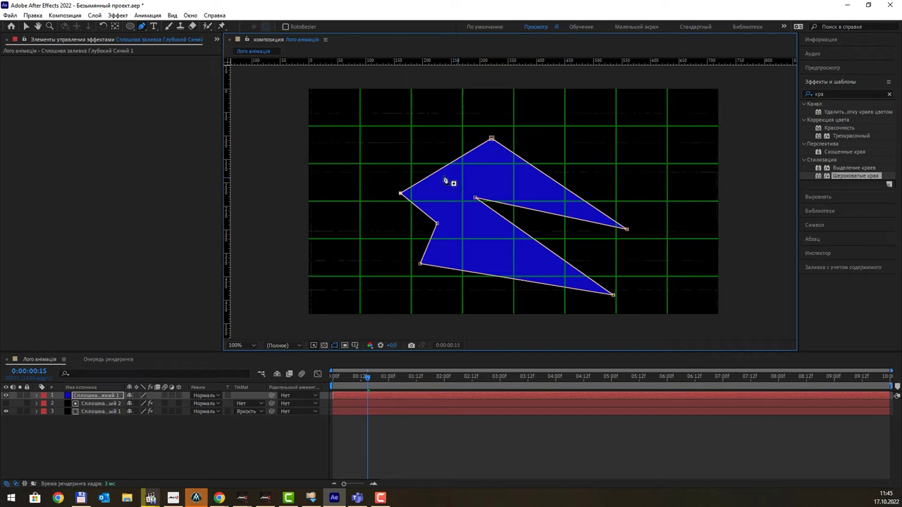
# - Drag the mask vertices to reshape it into an angular, notched boot-like logo
pyautogui.click(26, 26)
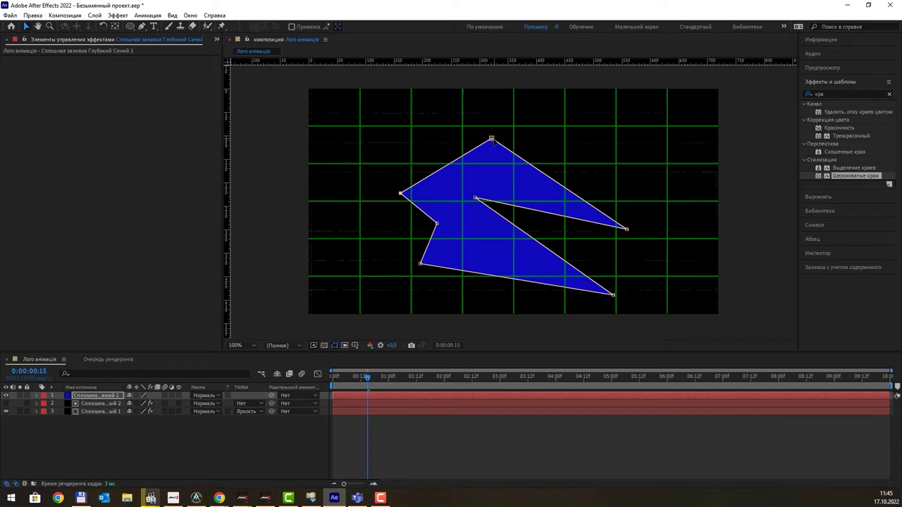
pyautogui.moveTo(491, 138); pyautogui.dragTo(473, 109)
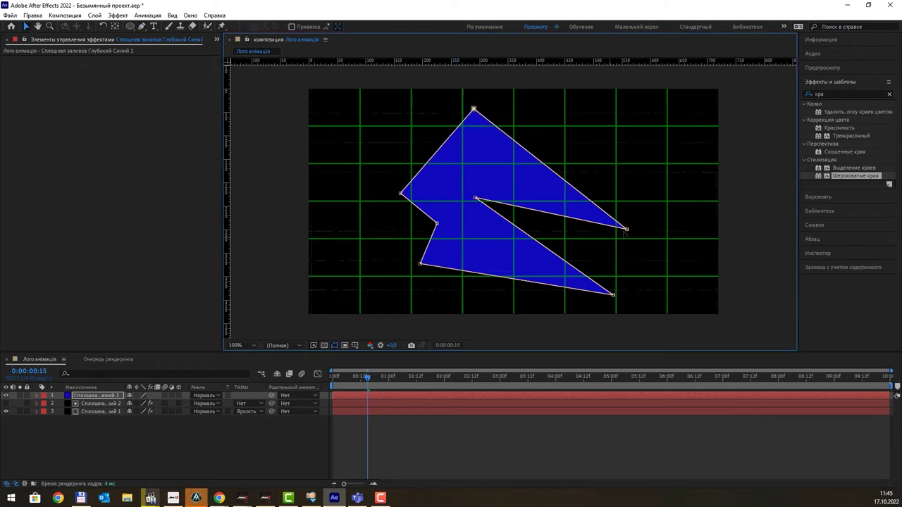
pyautogui.moveTo(625, 228); pyautogui.dragTo(646, 145)
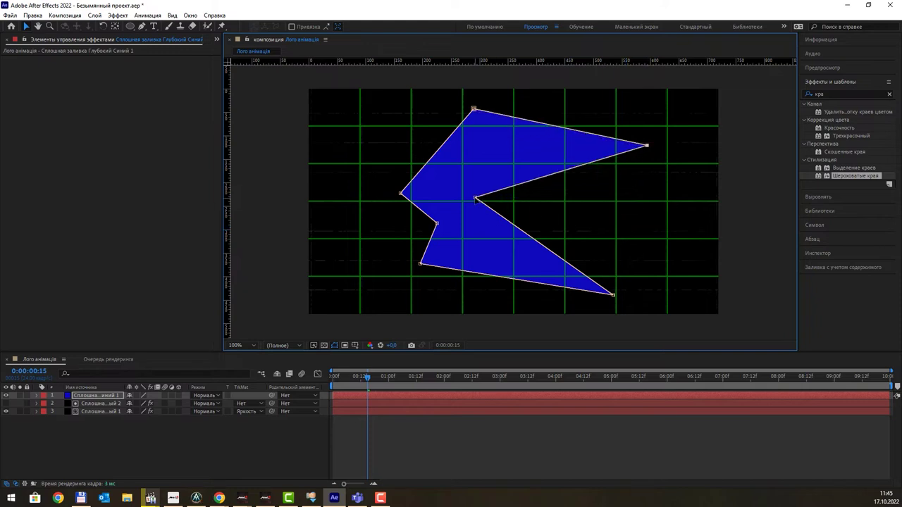
pyautogui.moveTo(475, 198)
pyautogui.mouseDown()
pyautogui.moveTo(650, 206)
pyautogui.moveTo(705, 189)
pyautogui.mouseUp()
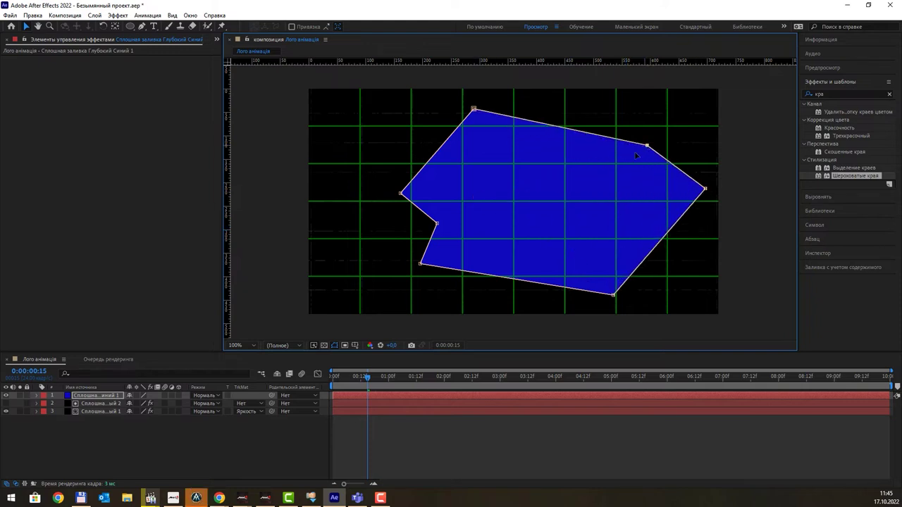
pyautogui.moveTo(647, 147); pyautogui.dragTo(506, 198)
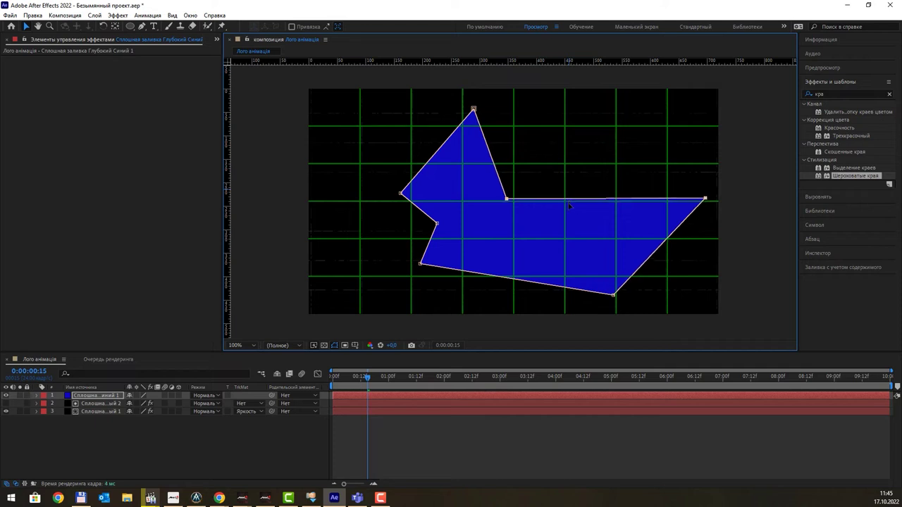
pyautogui.moveTo(569, 202); pyautogui.dragTo(571, 229)
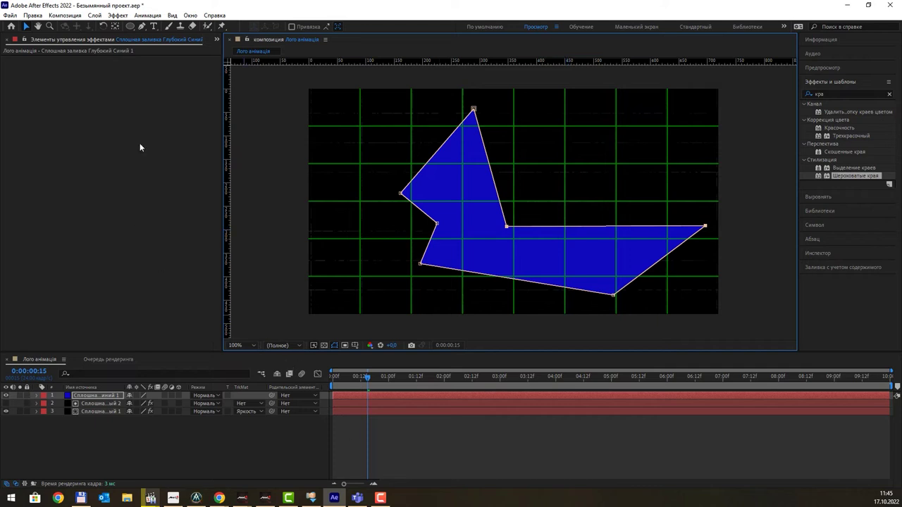
# - Import безкоштовні курси2.jpg into the project and place it as the top layer
pyautogui.click(216, 39)
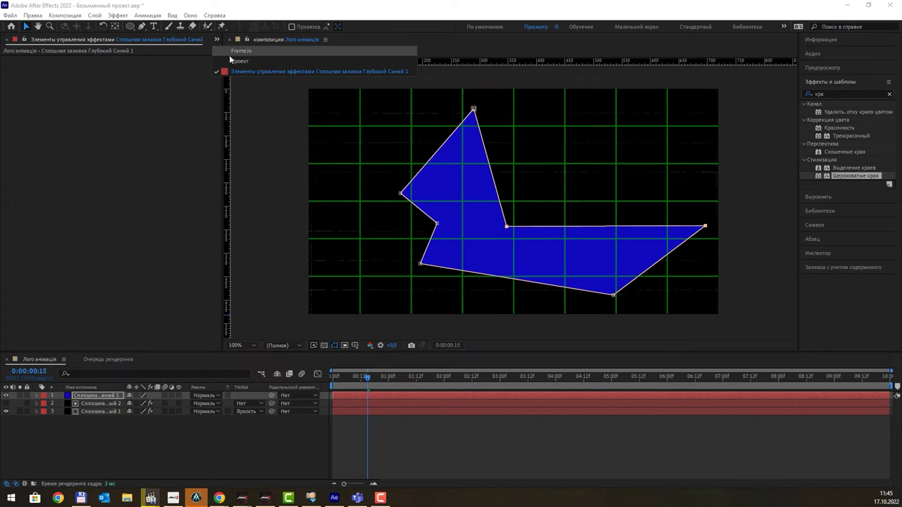
pyautogui.click(230, 57)
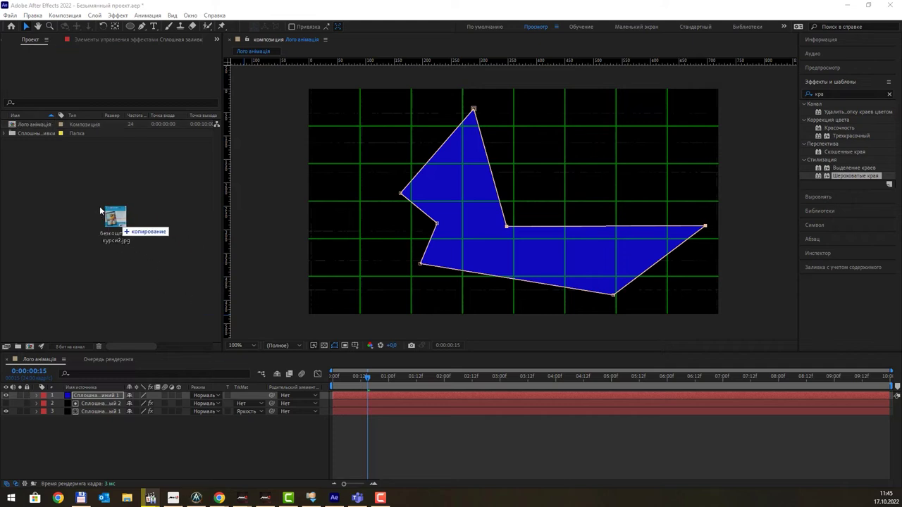
pyautogui.moveTo(106, 232); pyautogui.dragTo(98, 203)
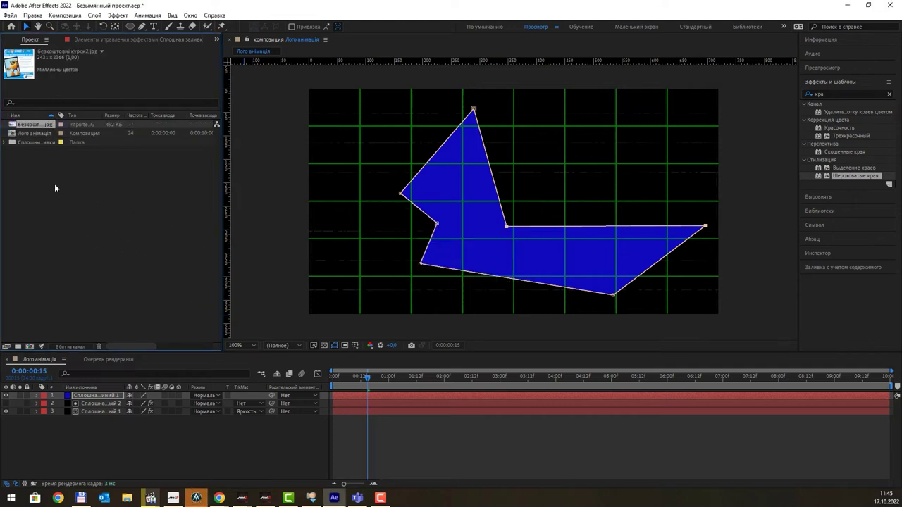
pyautogui.moveTo(46, 125); pyautogui.dragTo(113, 394)
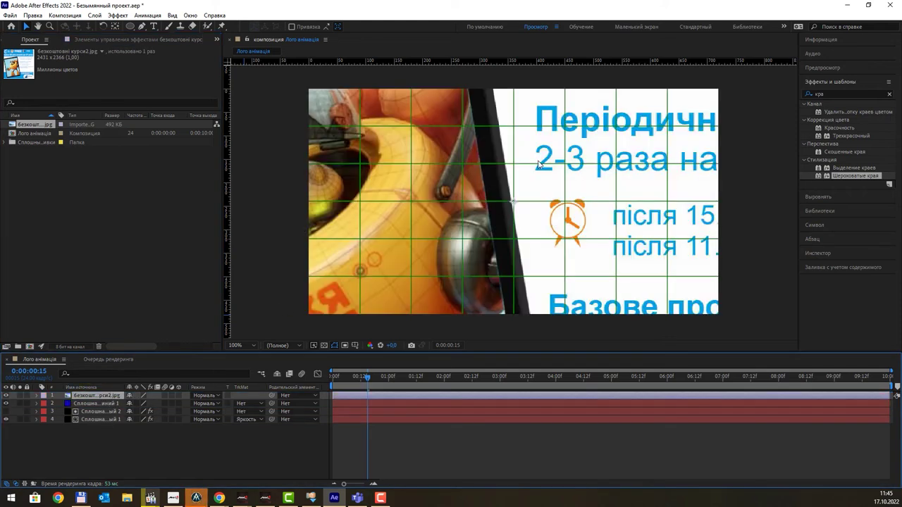
# - Hide the proportional grid, zooming the view to 50% and back to 100%
pyautogui.press(',')
pyautogui.press(',')
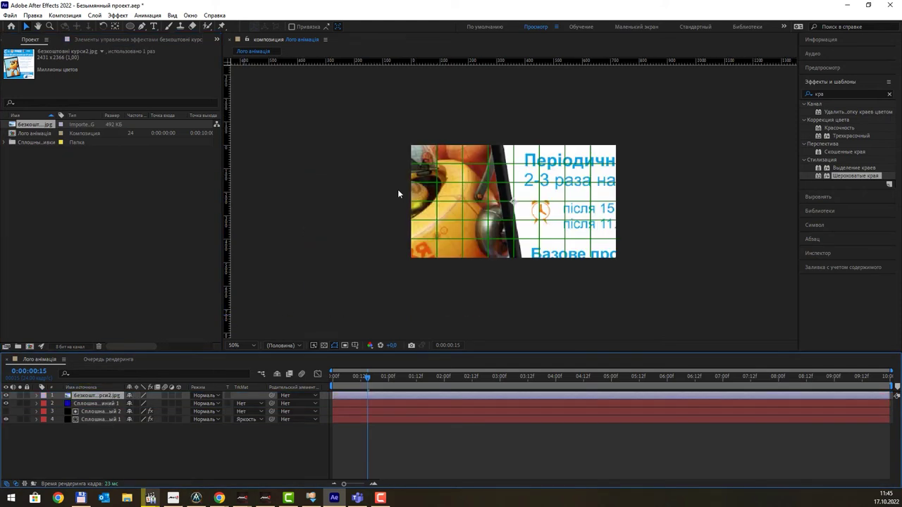
pyautogui.click(354, 345)
pyautogui.click(384, 367)
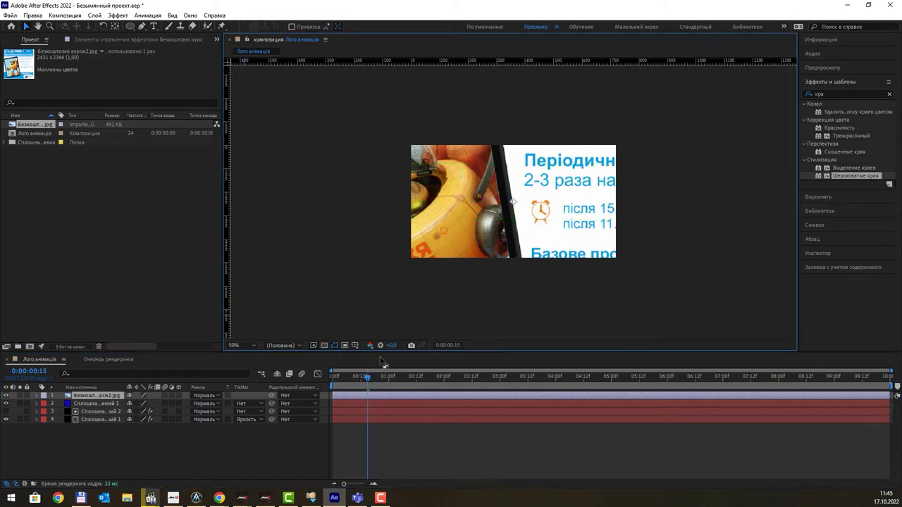
pyautogui.press('.')
pyautogui.press('.')
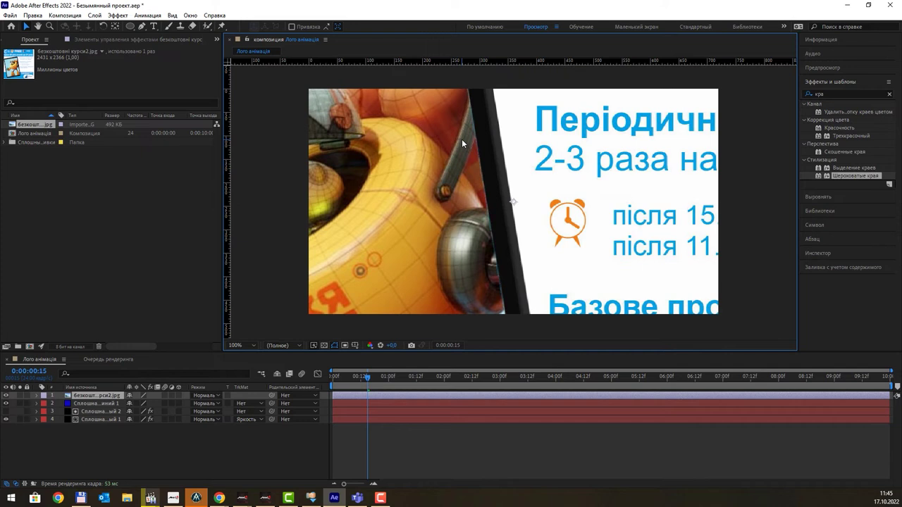
# - Draw a closed nine-point Pen mask over the photo
pyautogui.click(141, 26)
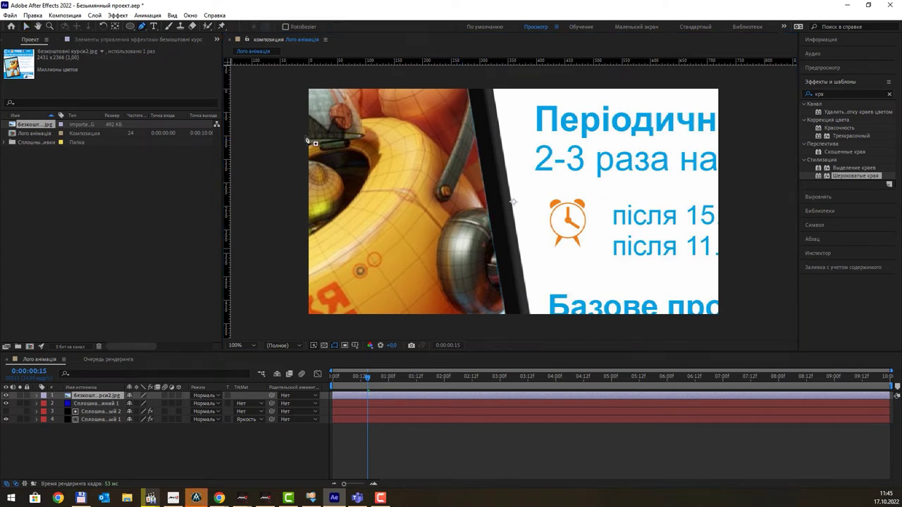
pyautogui.click(510, 127)
pyautogui.click(444, 186)
pyautogui.click(366, 143)
pyautogui.click(343, 248)
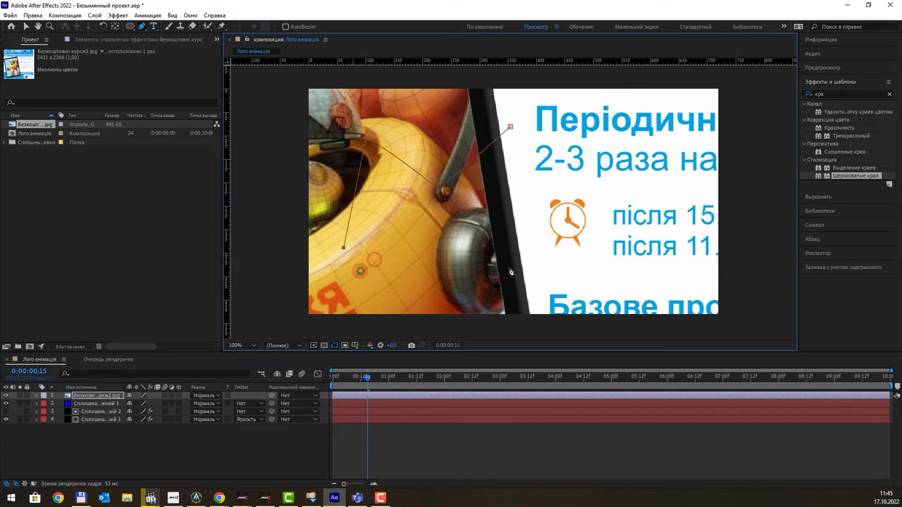
pyautogui.click(520, 268)
pyautogui.click(703, 234)
pyautogui.click(683, 162)
pyautogui.click(558, 177)
pyautogui.click(575, 122)
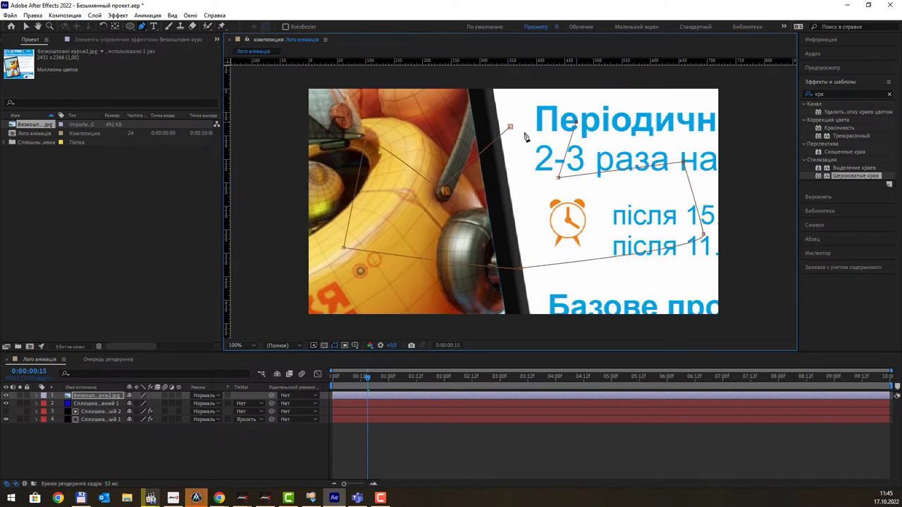
pyautogui.click(510, 128)
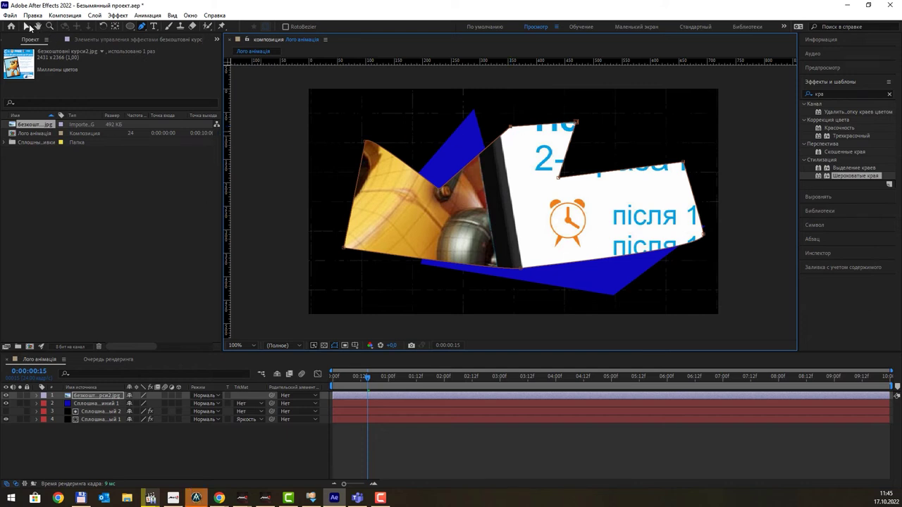
# - Drag the photo mask's corners outward and inward to reshape its angular outline
pyautogui.click(27, 26)
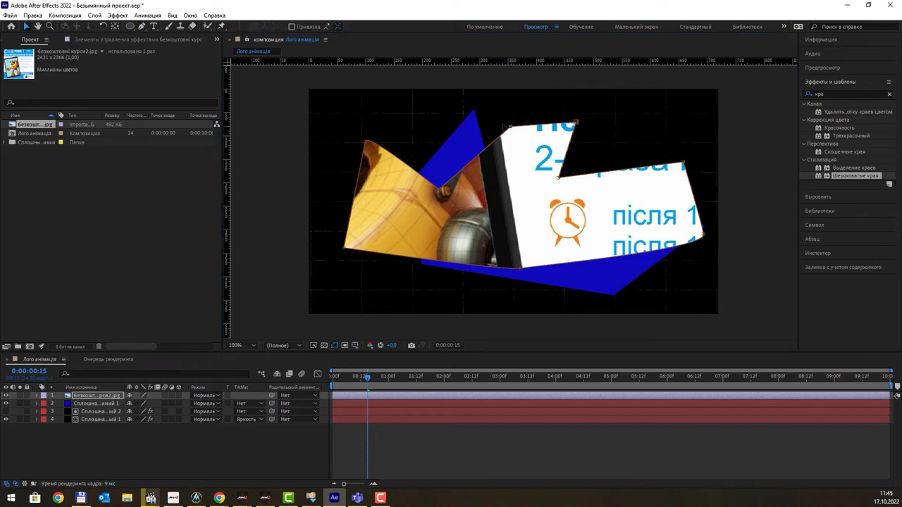
pyautogui.moveTo(508, 128); pyautogui.dragTo(412, 100)
pyautogui.moveTo(576, 122); pyautogui.dragTo(637, 110)
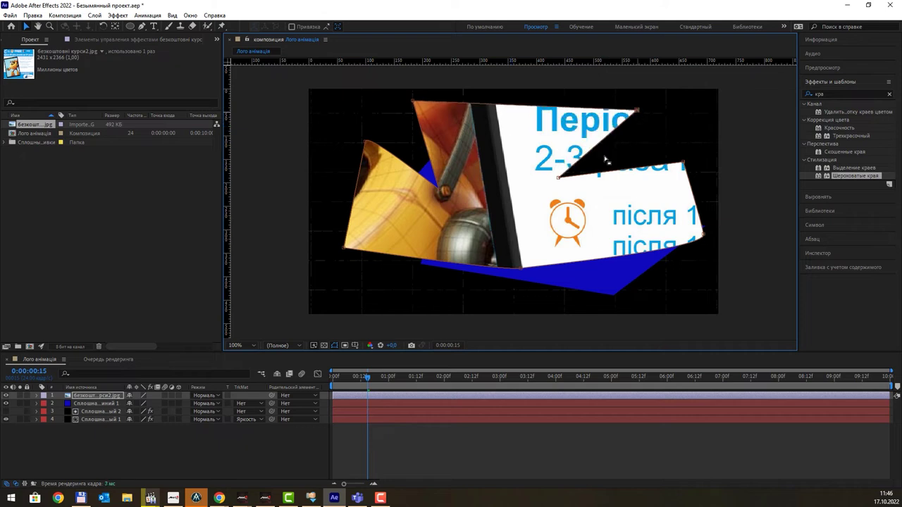
pyautogui.moveTo(557, 179); pyautogui.dragTo(520, 207)
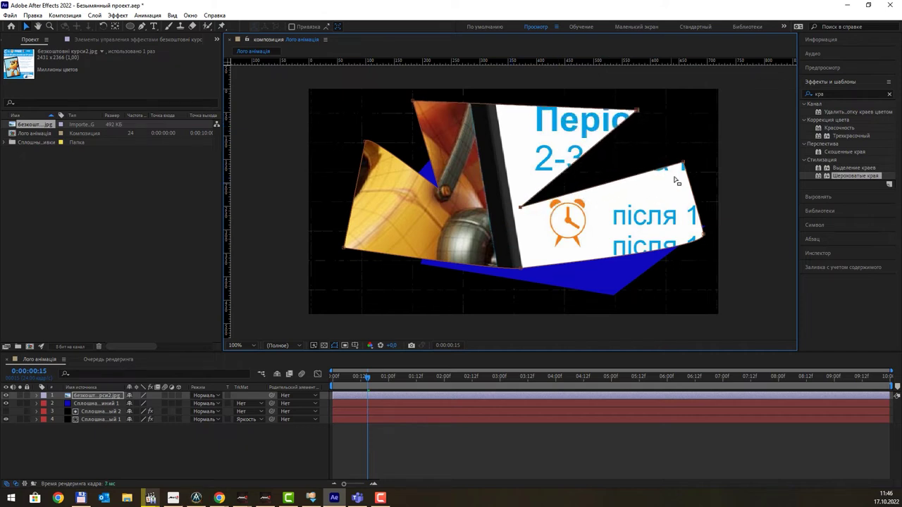
pyautogui.moveTo(683, 163)
pyautogui.mouseDown()
pyautogui.moveTo(679, 179)
pyautogui.moveTo(665, 173)
pyautogui.mouseUp()
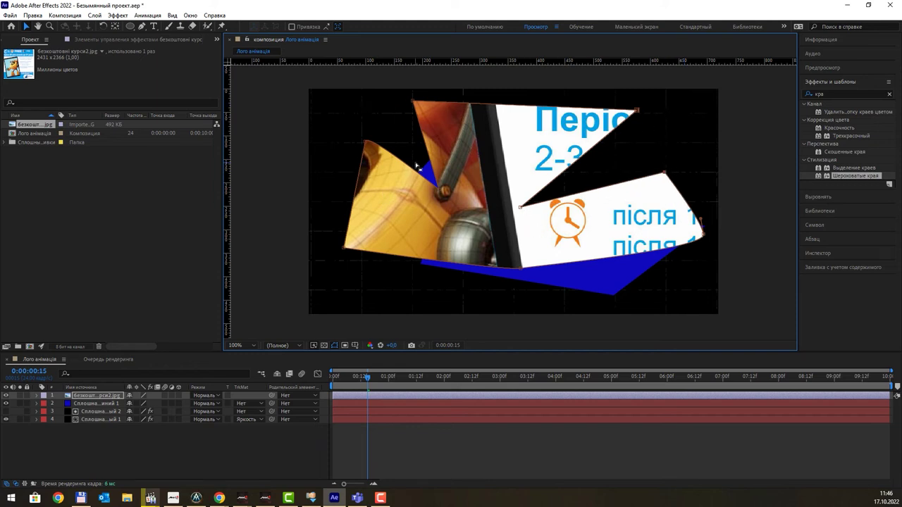
pyautogui.moveTo(342, 252); pyautogui.dragTo(330, 284)
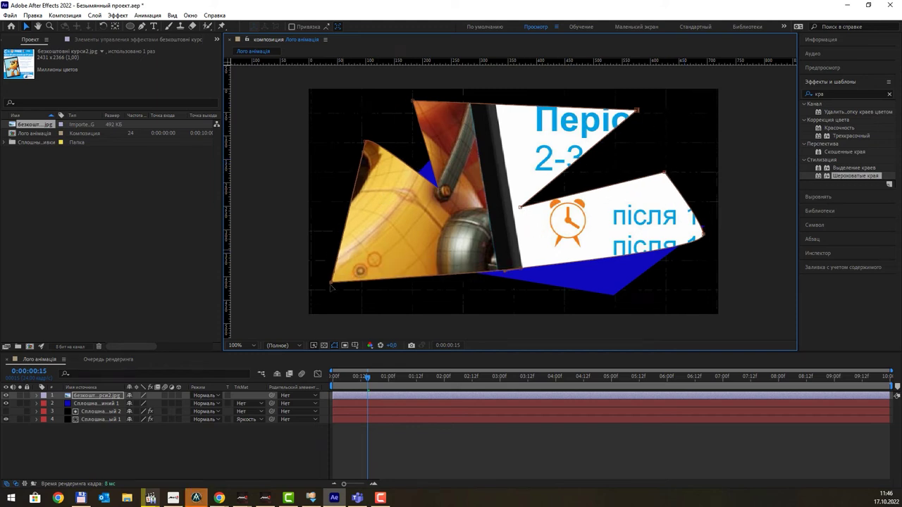
pyautogui.moveTo(519, 272); pyautogui.dragTo(478, 228)
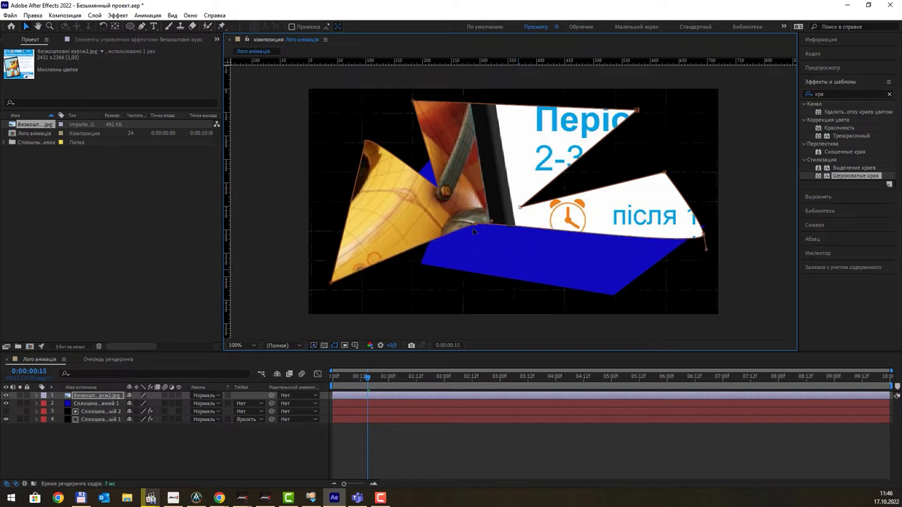
pyautogui.click(102, 398)
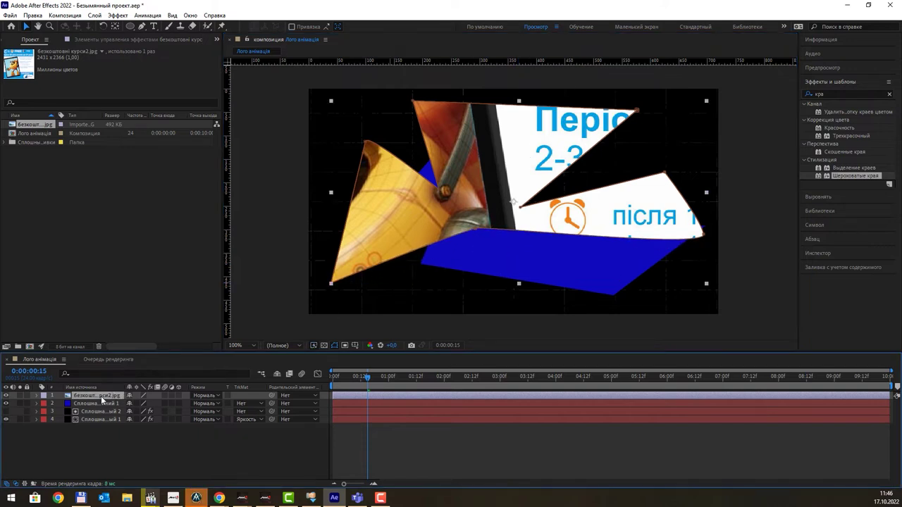
# - Delete the photo and blue solid layers and remove the JPG from the project
pyautogui.press('Delete')
pyautogui.click(101, 397)
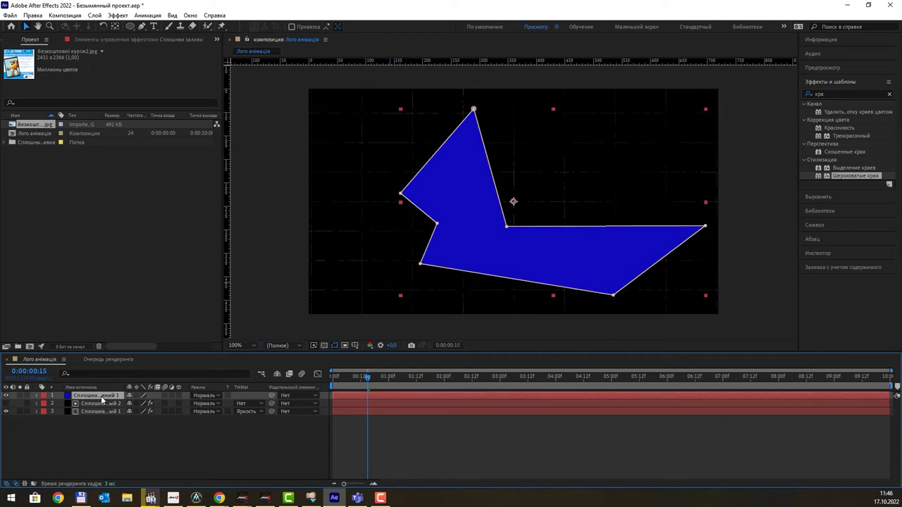
pyautogui.press('Delete')
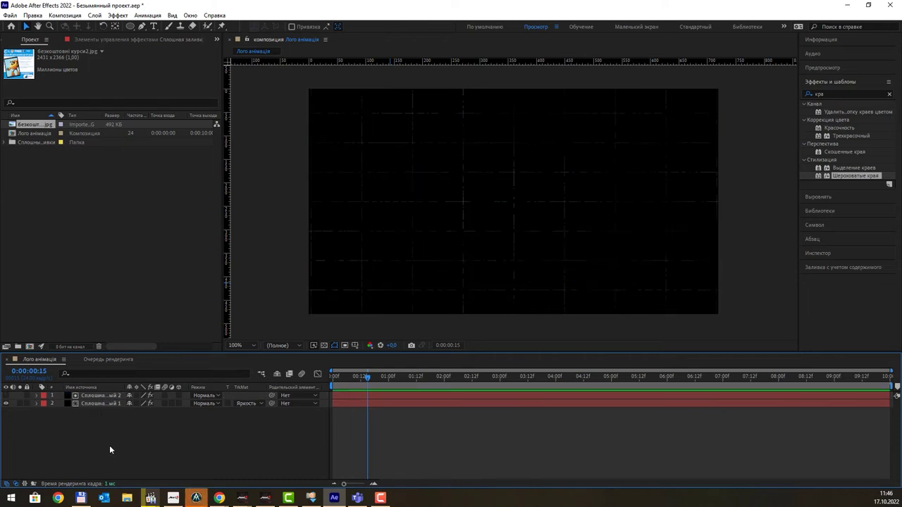
pyautogui.click(42, 124)
pyautogui.press('Delete')
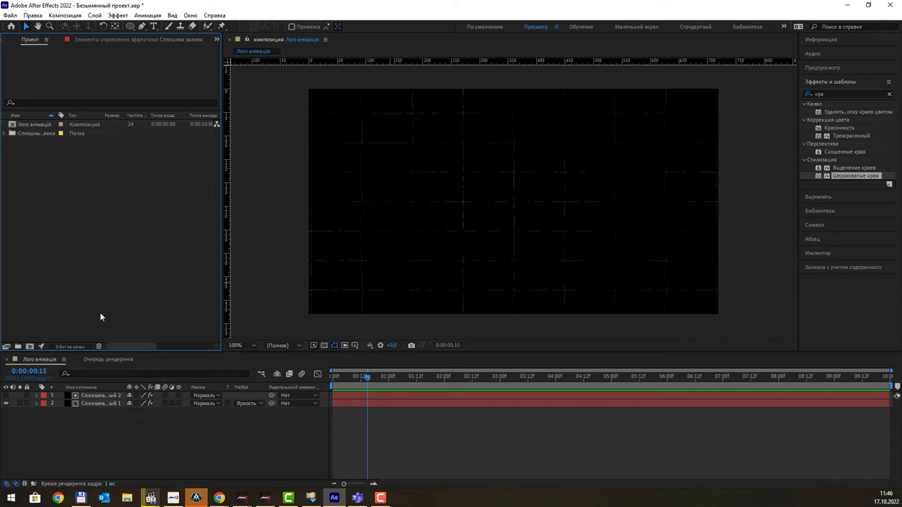
pyautogui.click(106, 396)
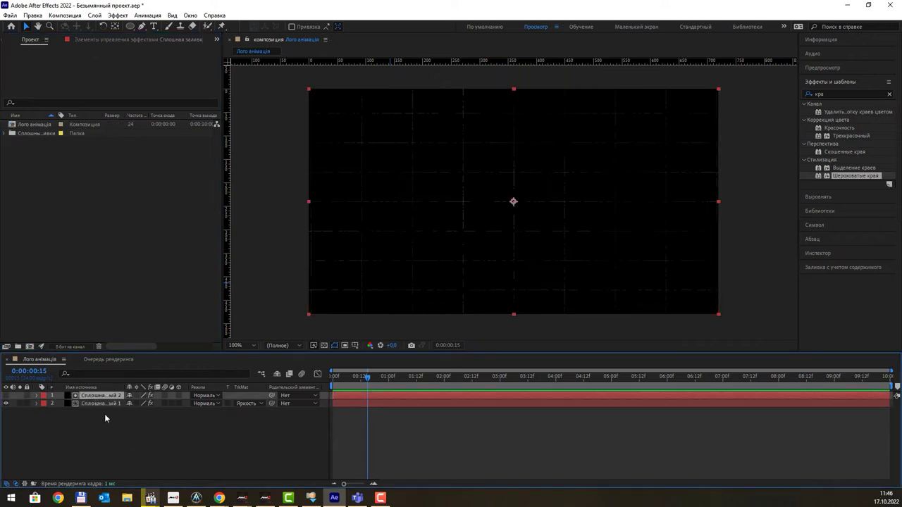
pyautogui.click(183, 446)
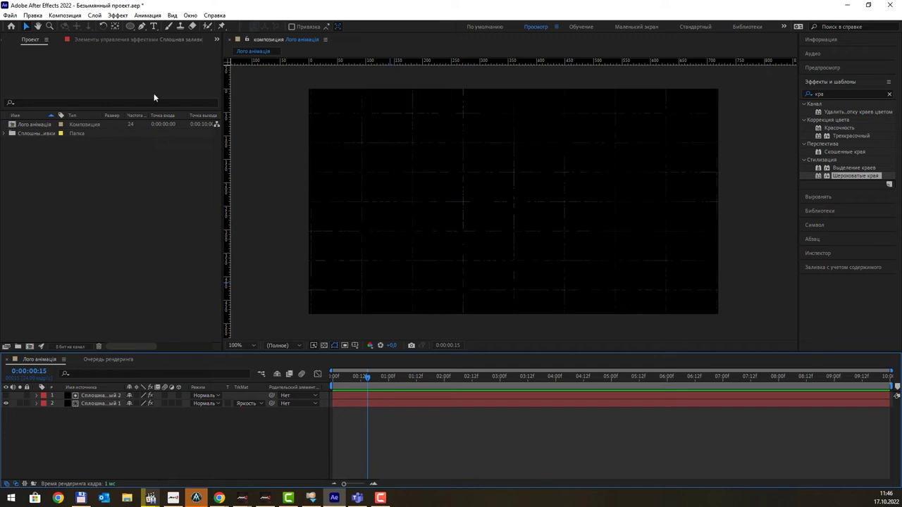
# - Select the Pen tool and turn on the Title/Action Safe guides
pyautogui.click(142, 27)
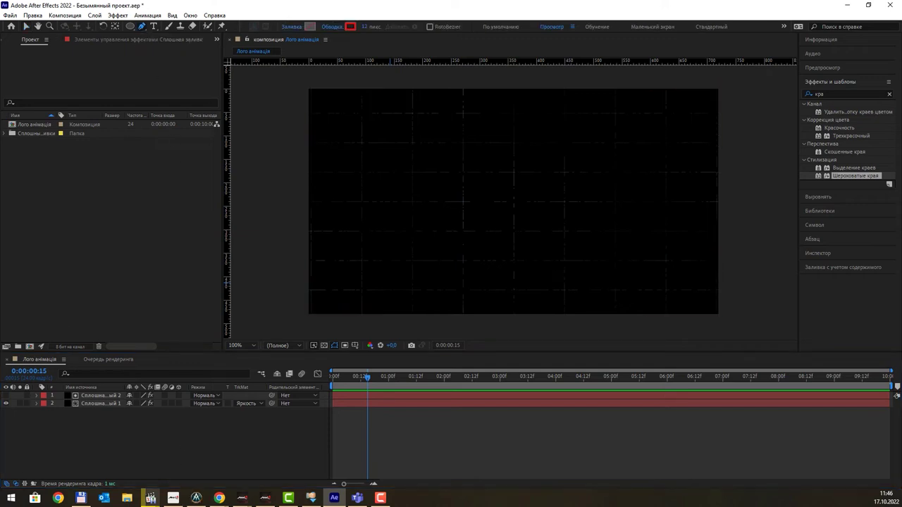
pyautogui.click(150, 498)
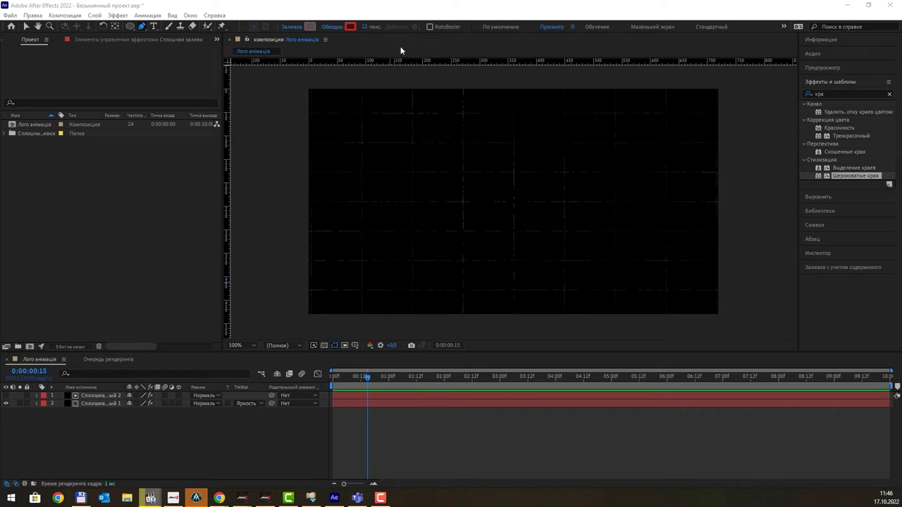
pyautogui.click(358, 346)
pyautogui.click(370, 352)
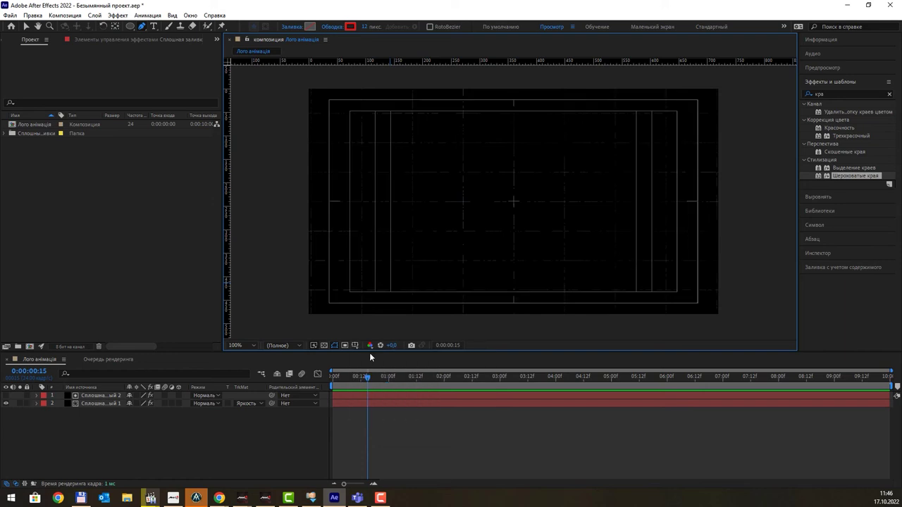
# - Draw a path from the centre up, right to the composition edge, then a short drop
pyautogui.click(514, 202)
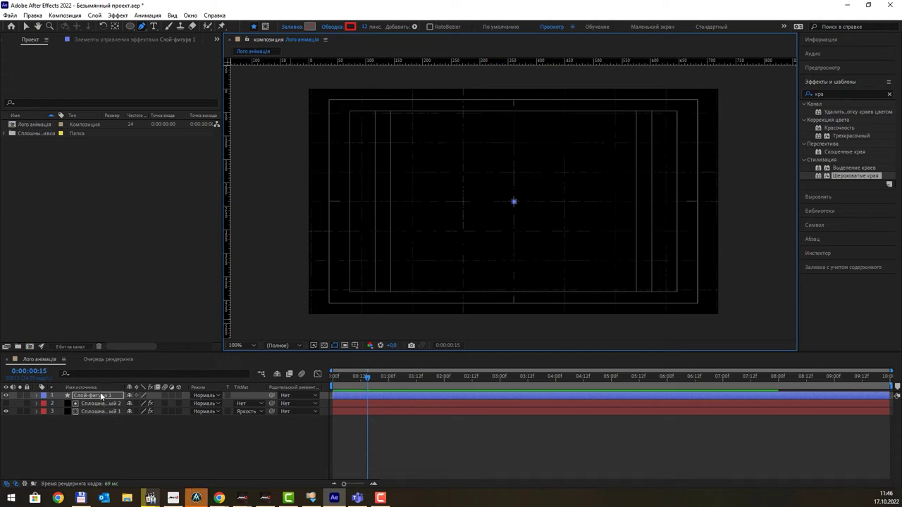
pyautogui.click(513, 146)
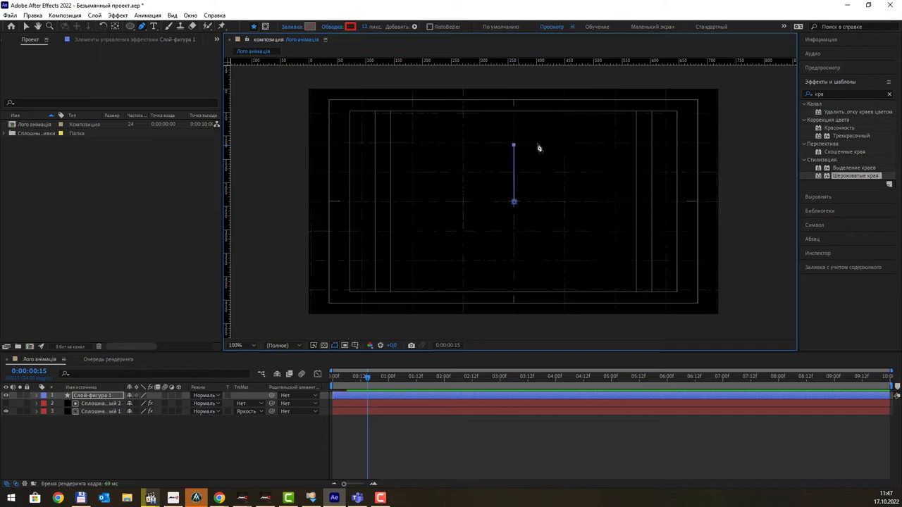
pyautogui.click(728, 144)
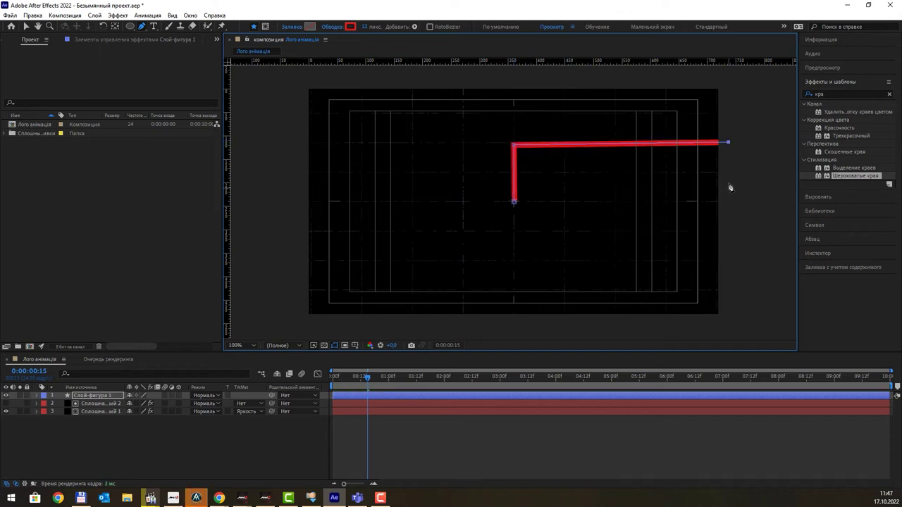
pyautogui.click(730, 181)
# - Turn off Title/Action Safe and turn on the Proportional Grid
pyautogui.click(354, 346)
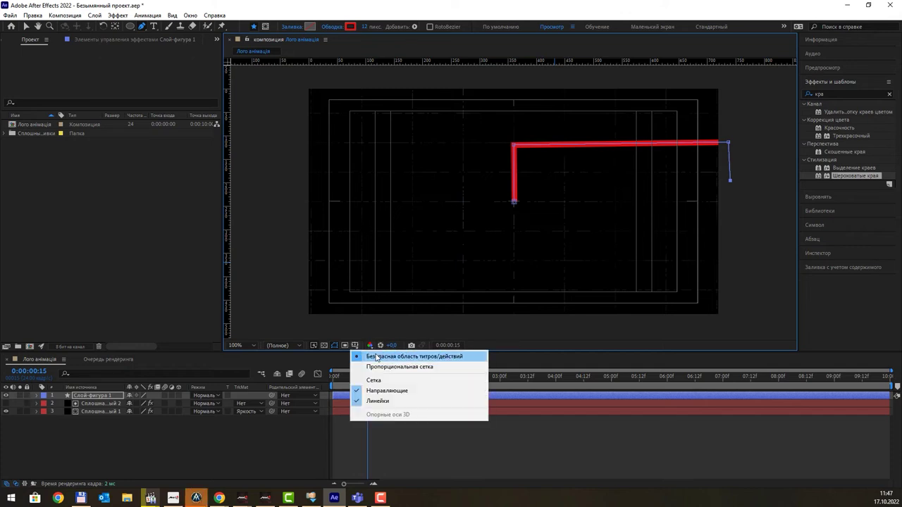
pyautogui.click(375, 357)
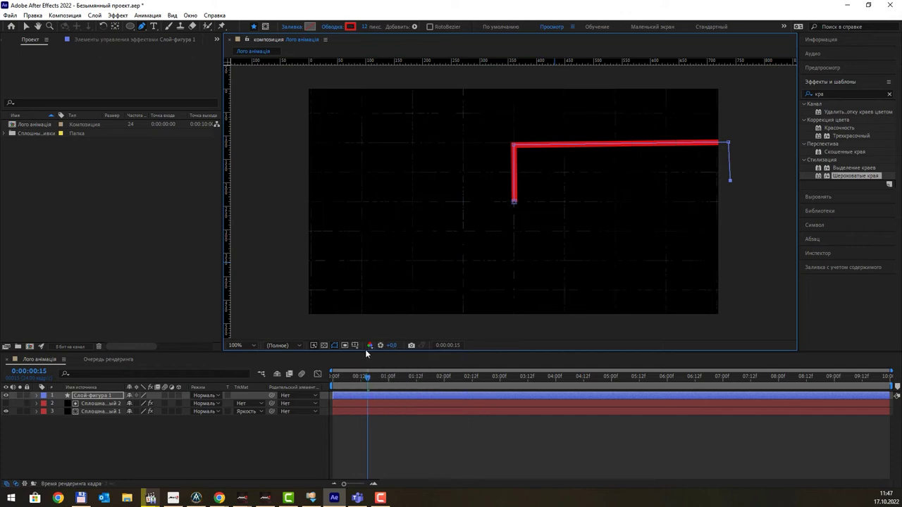
pyautogui.click(355, 345)
pyautogui.click(378, 367)
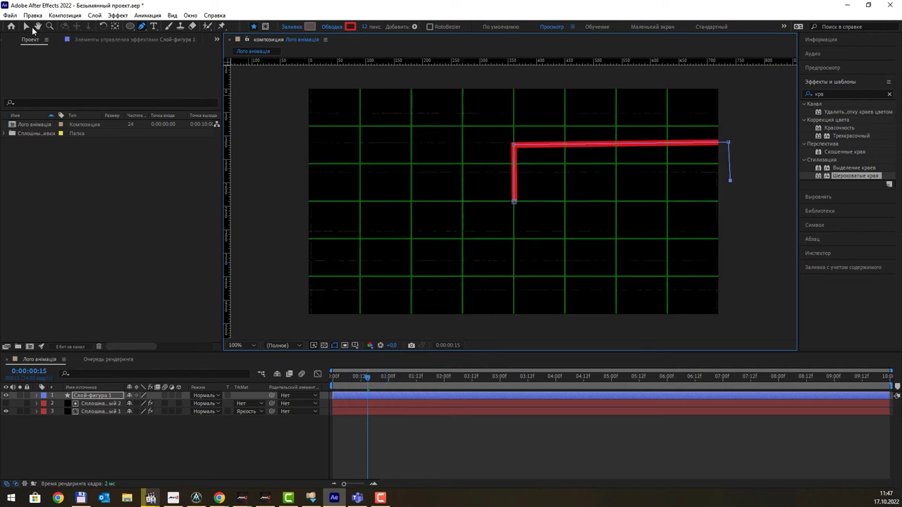
# - Nudge the path's right corner and bottom end points with the Selection tool
pyautogui.click(25, 26)
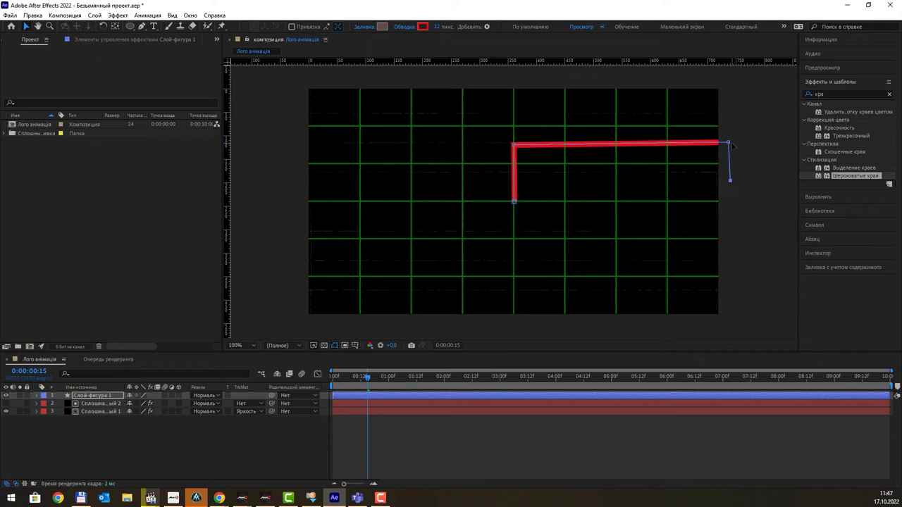
pyautogui.moveTo(728, 144); pyautogui.dragTo(729, 145)
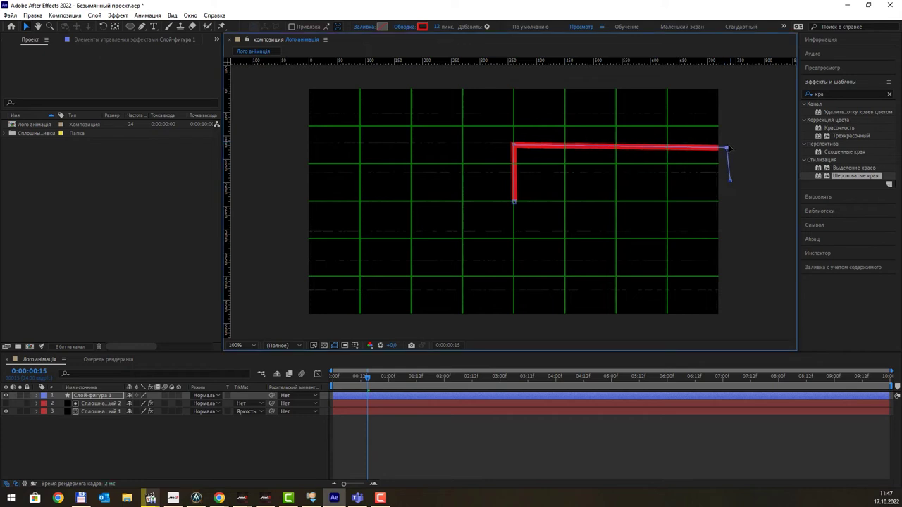
pyautogui.moveTo(730, 184); pyautogui.dragTo(728, 177)
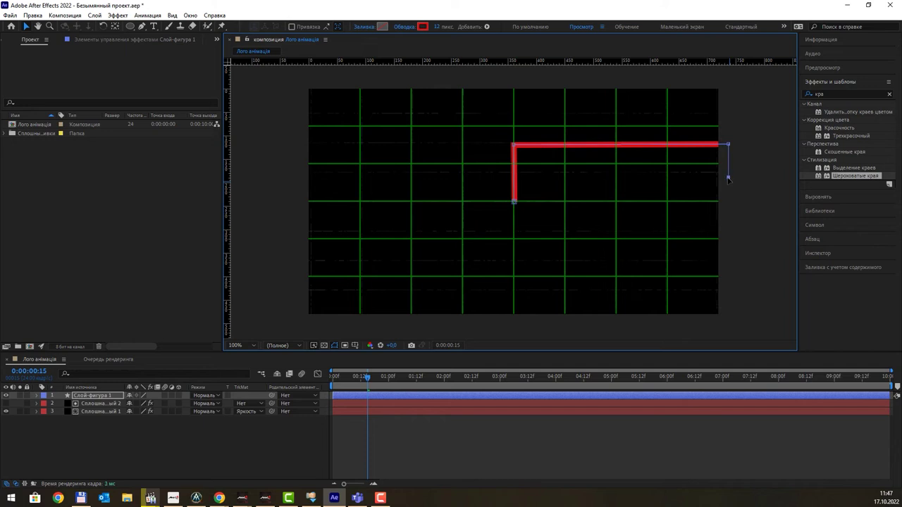
# - Try a cyan fill, then set the shape's fill to None
pyautogui.click(382, 26)
pyautogui.click(398, 203)
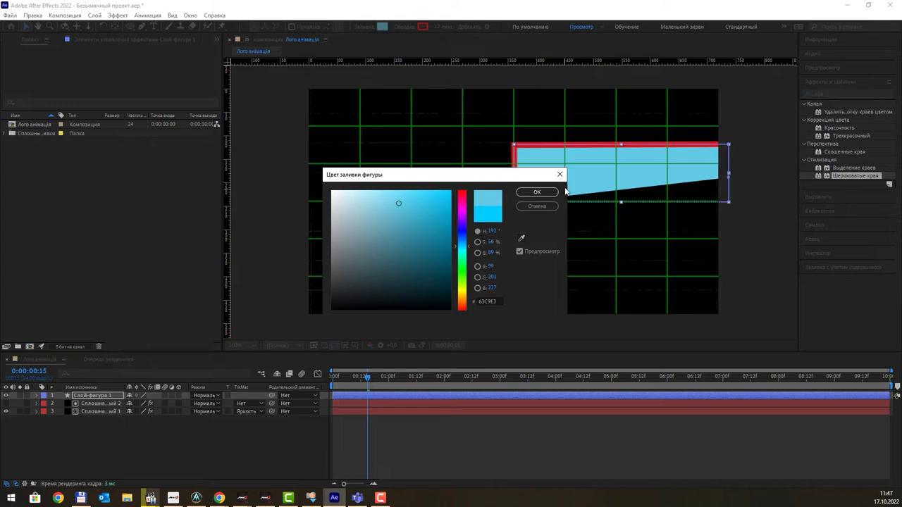
pyautogui.click(537, 192)
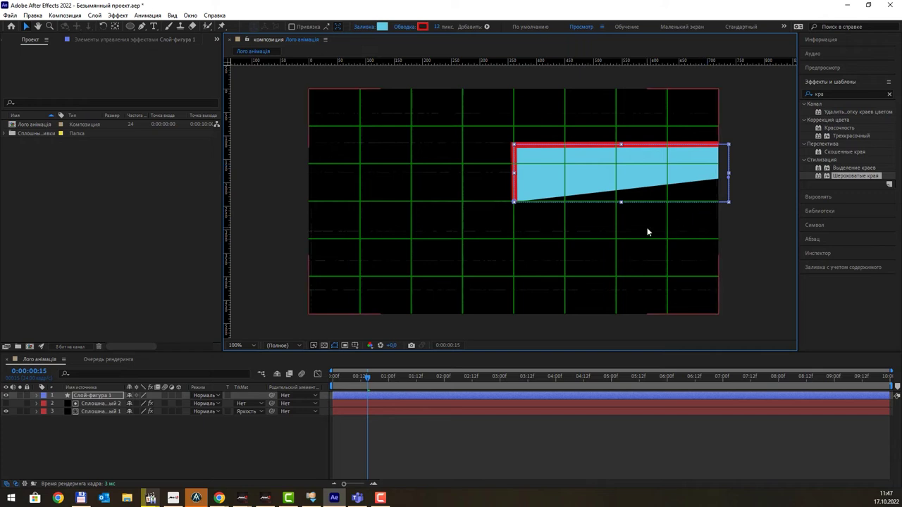
pyautogui.click(382, 27)
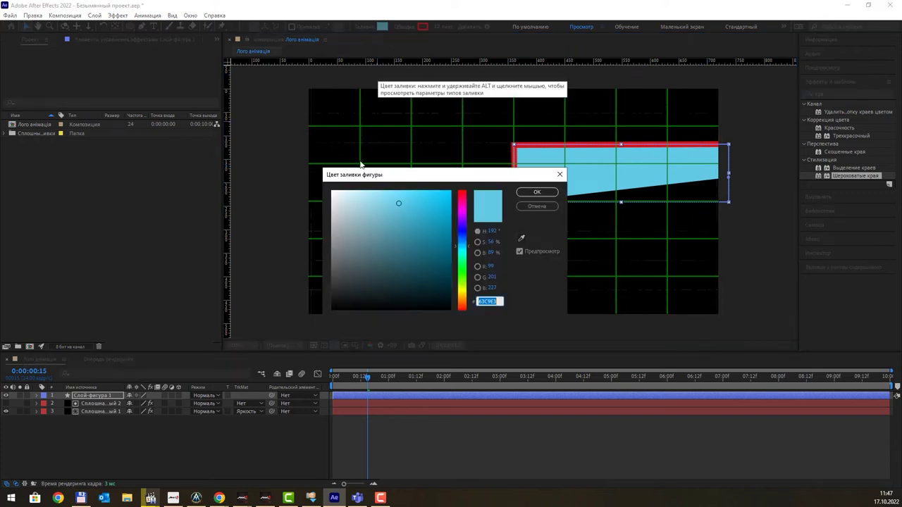
pyautogui.click(537, 206)
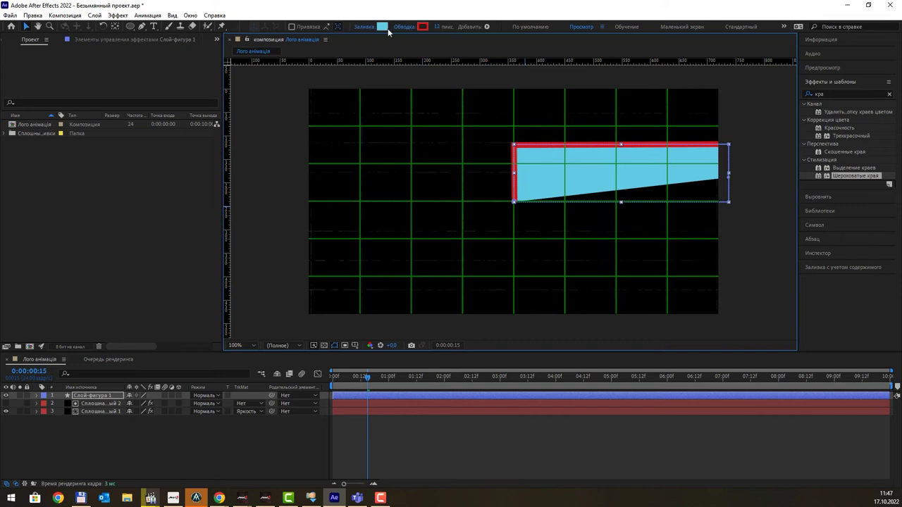
pyautogui.click(384, 29)
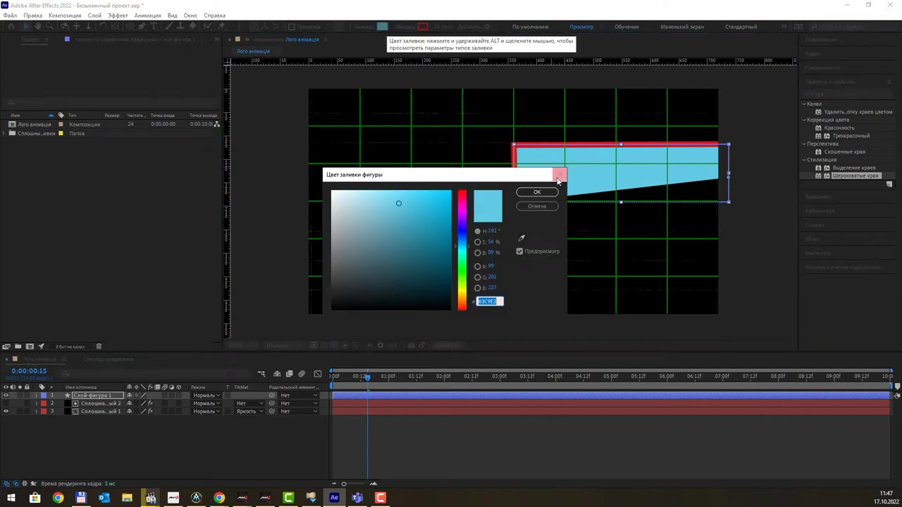
pyautogui.click(557, 175)
pyautogui.click(361, 27)
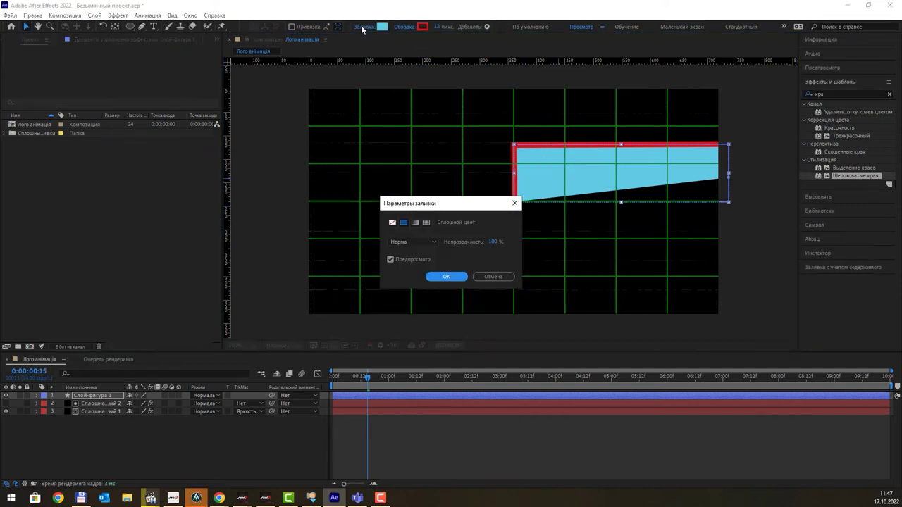
pyautogui.click(393, 222)
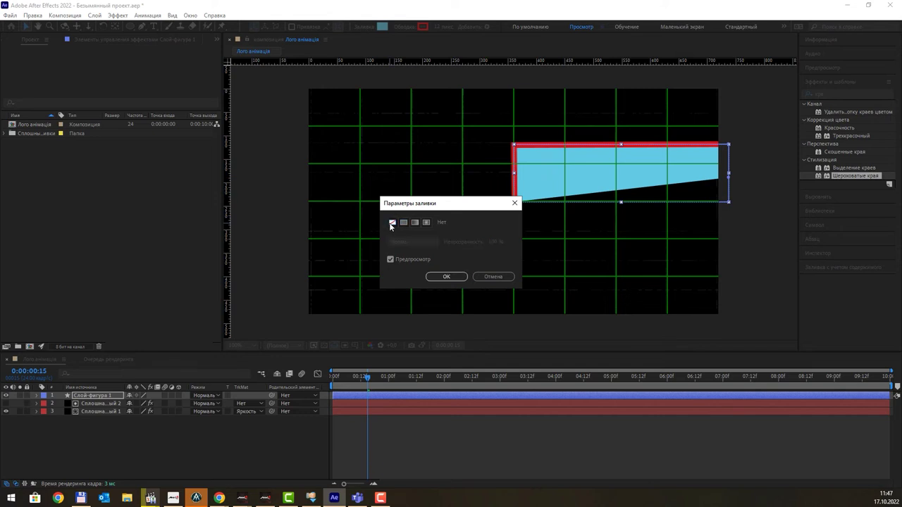
pyautogui.click(447, 277)
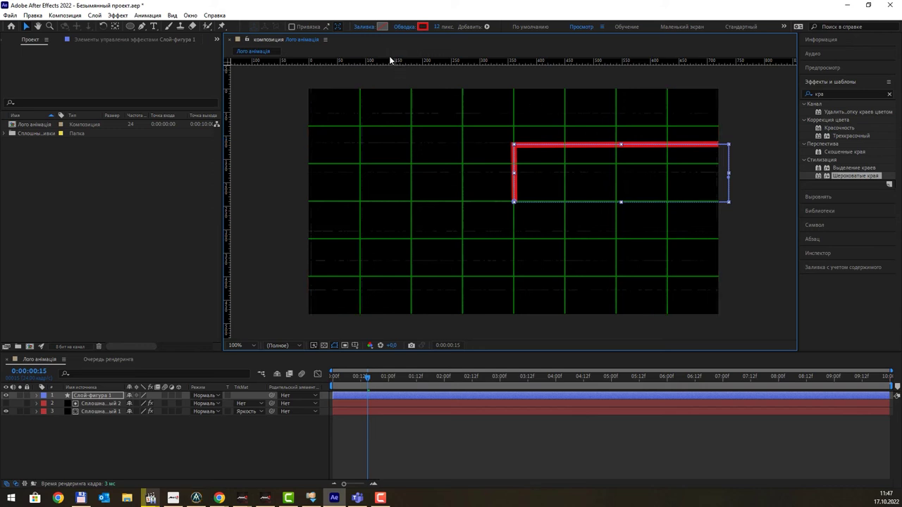
# - Keep the red stroke colour and thin the stroke width from 12 to 10 px
pyautogui.click(422, 27)
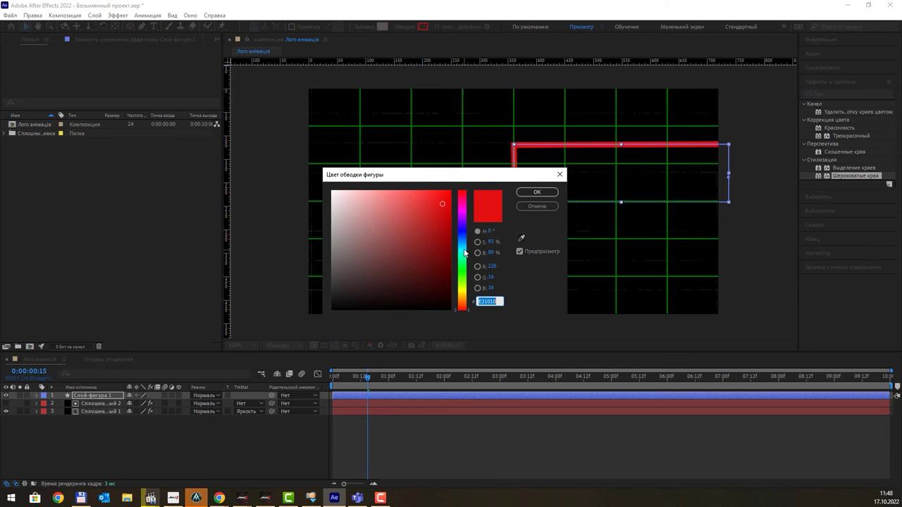
pyautogui.click(537, 192)
pyautogui.moveTo(438, 27); pyautogui.dragTo(441, 31)
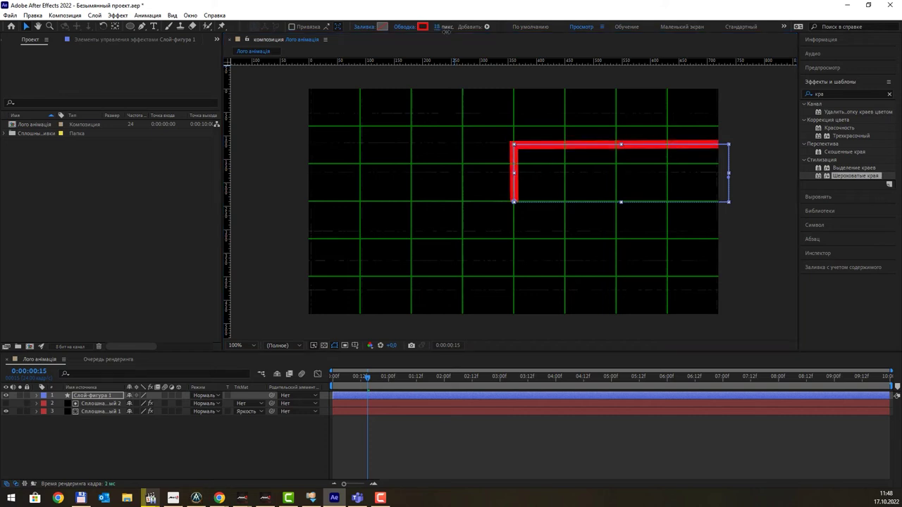
pyautogui.moveTo(441, 31); pyautogui.dragTo(440, 31)
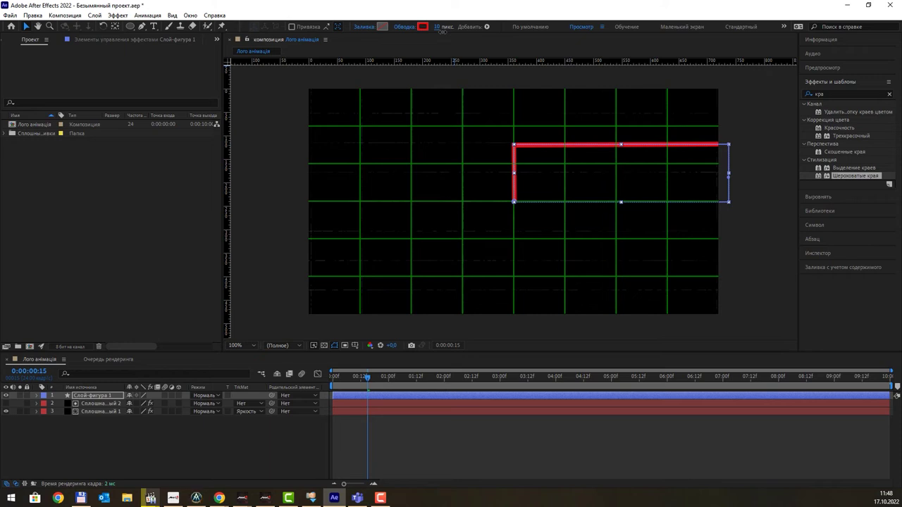
# - Switch the left panel to Effect Controls for Слой-фигура 1, then dismiss the Window menu
pyautogui.click(216, 40)
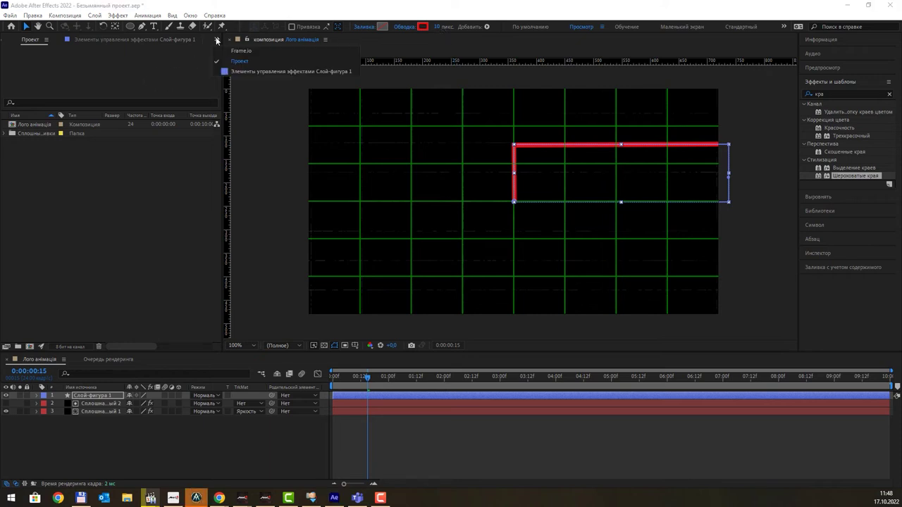
pyautogui.click(274, 72)
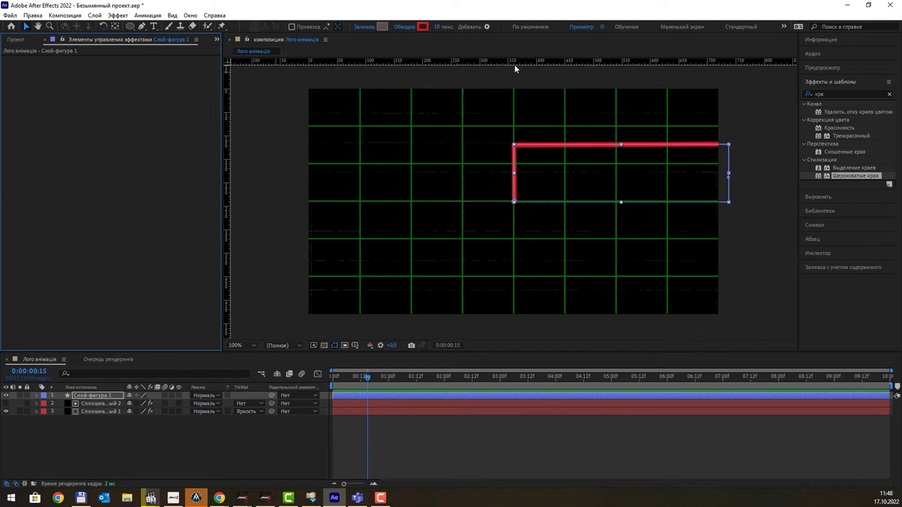
pyautogui.click(189, 15)
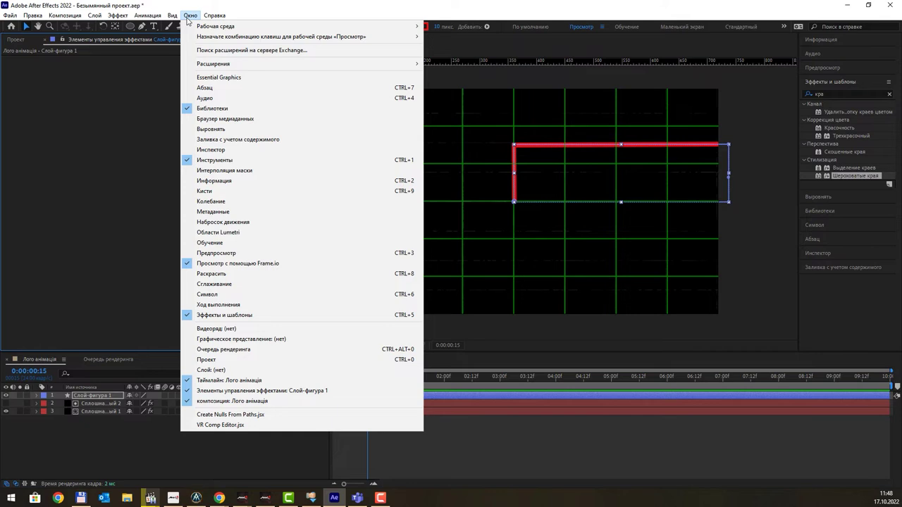
pyautogui.click(454, 8)
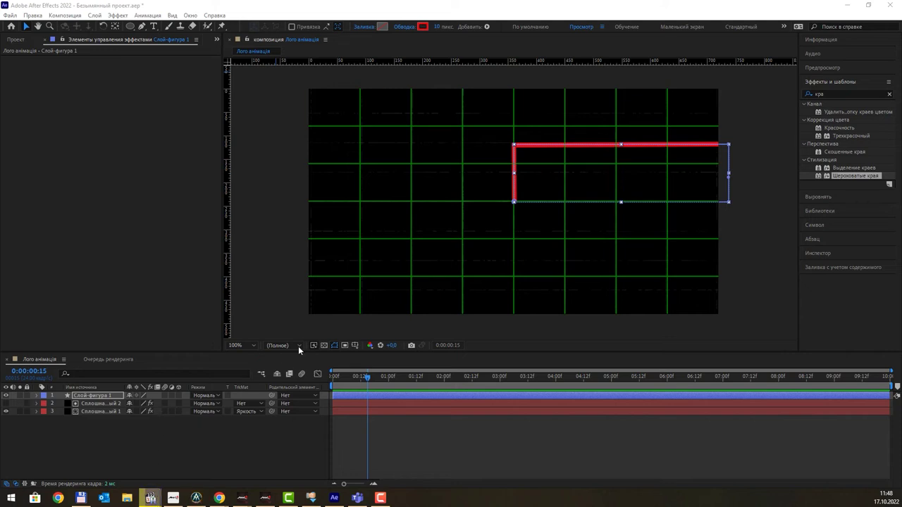
# - Enlarge the timeline and expand Слой-фигура 1 down to Contents > Фигура 1
pyautogui.click(407, 366)
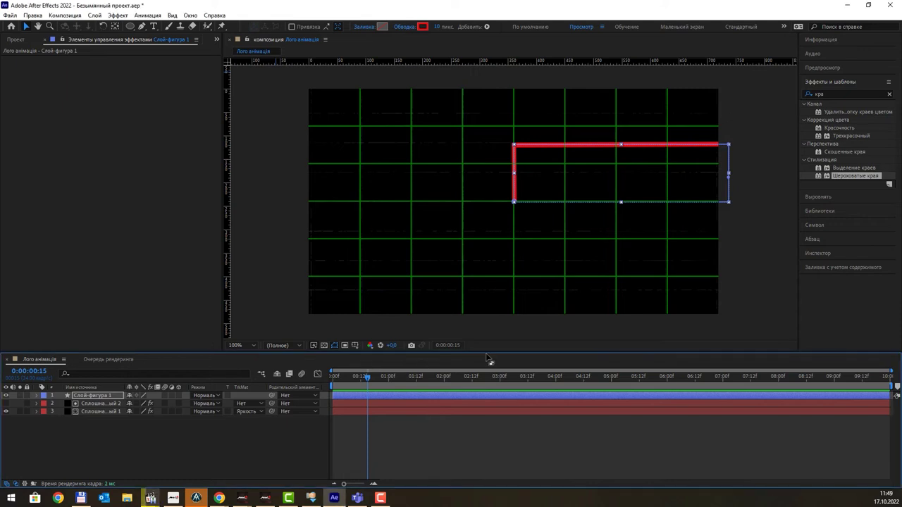
pyautogui.moveTo(491, 354); pyautogui.dragTo(491, 311)
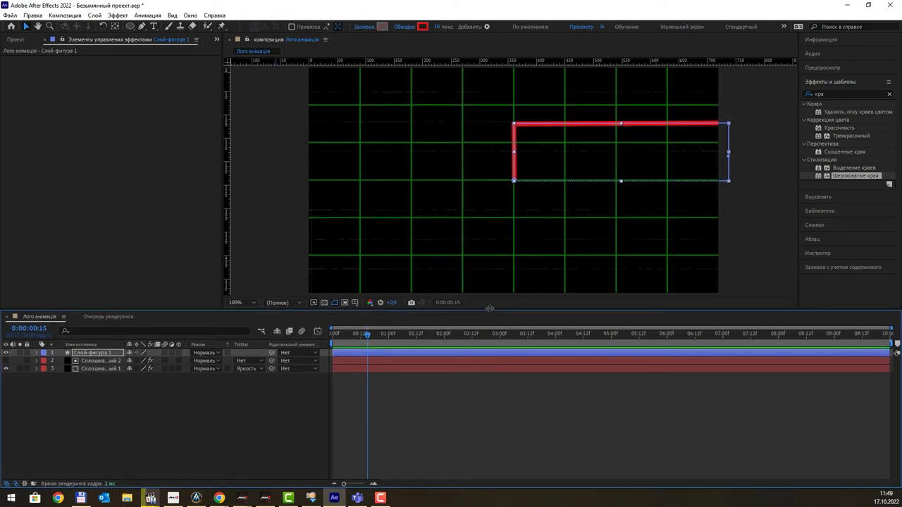
pyautogui.click(37, 352)
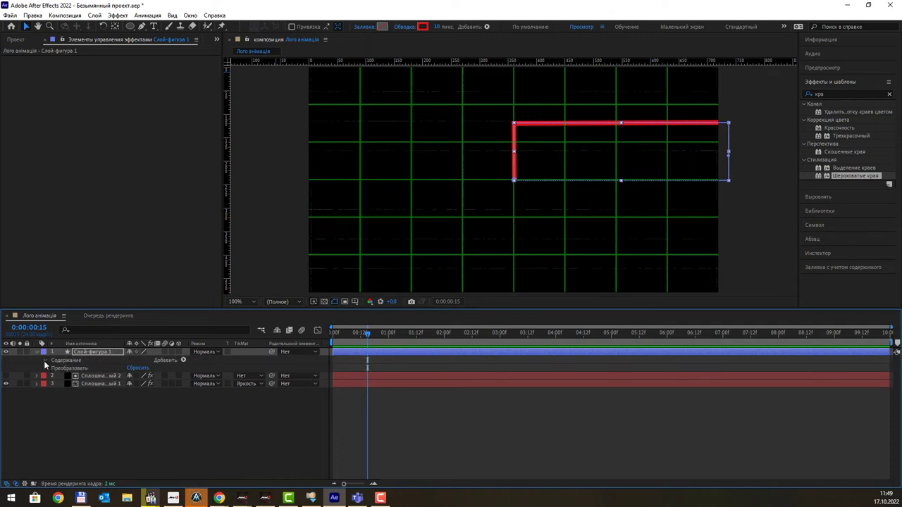
pyautogui.click(44, 360)
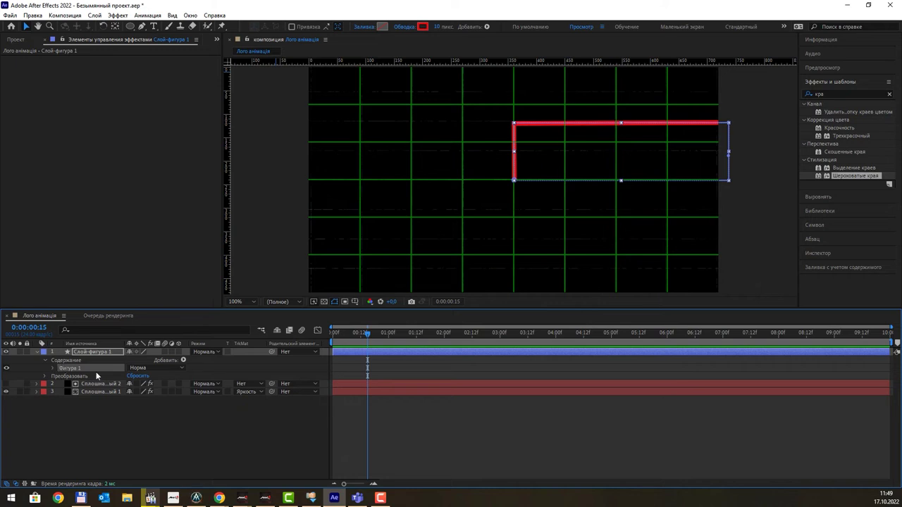
pyautogui.click(53, 370)
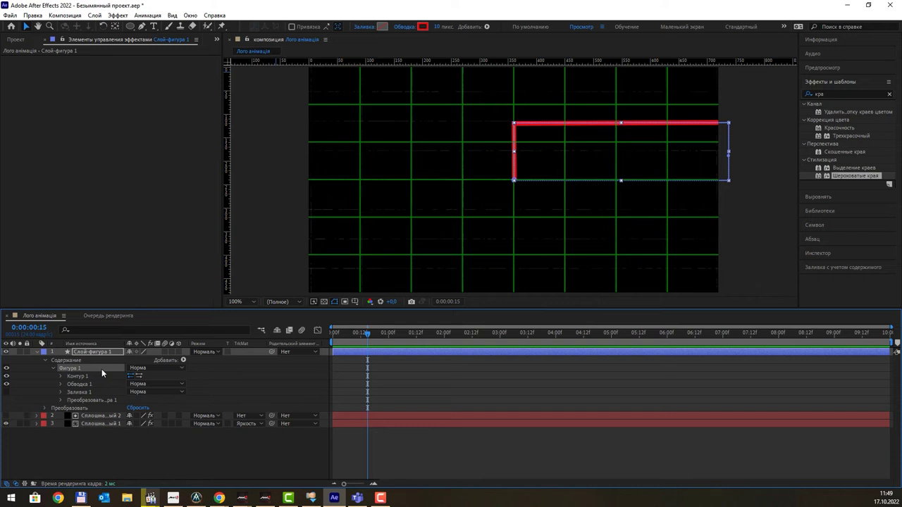
# - Inspect Фигура 1's stroke and fill properties, collapse them, and open the Contents Add list
pyautogui.click(62, 384)
pyautogui.click(62, 385)
pyautogui.click(61, 392)
pyautogui.click(61, 414)
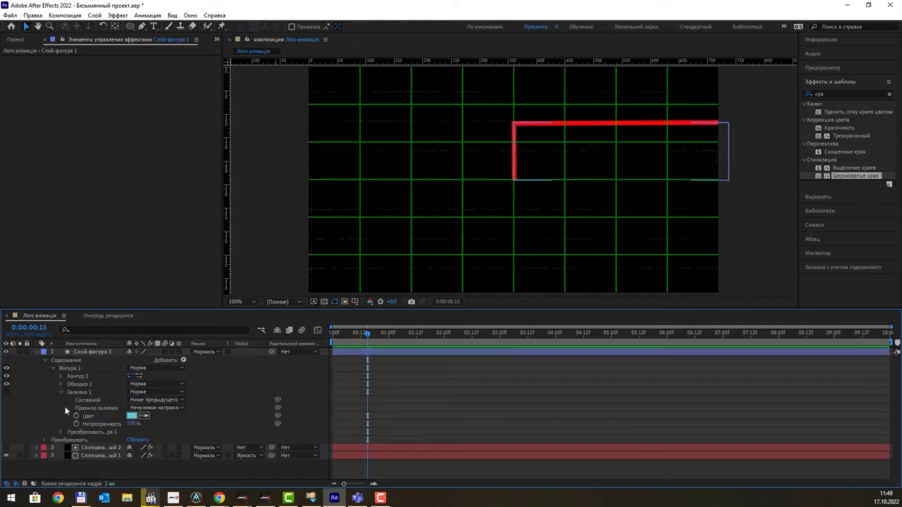
pyautogui.click(62, 392)
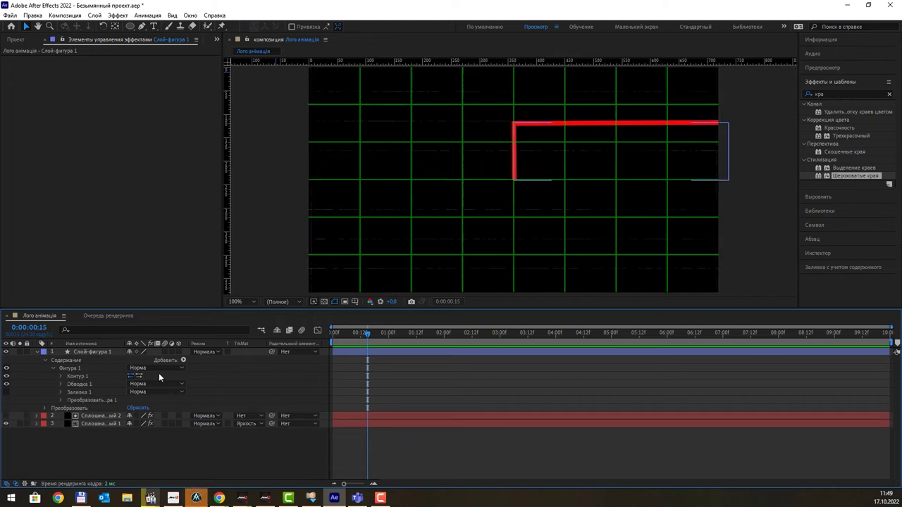
pyautogui.click(53, 368)
pyautogui.click(82, 385)
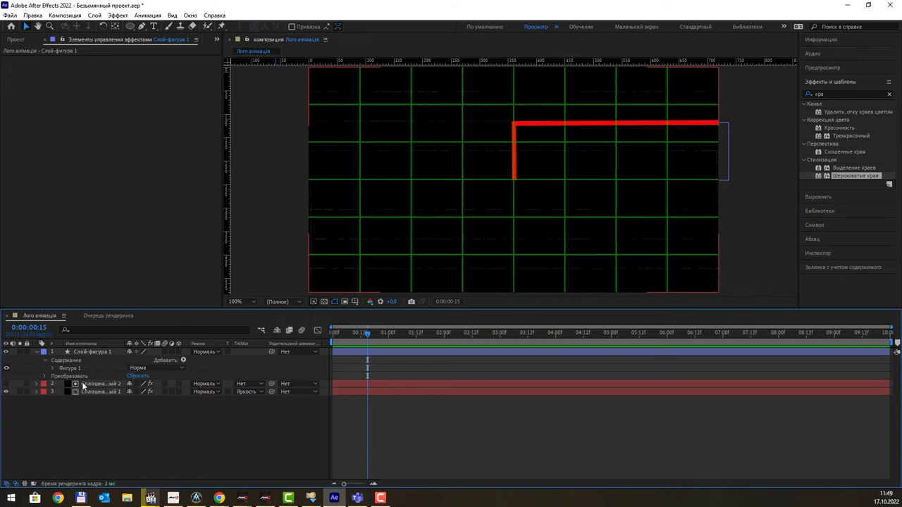
pyautogui.click(41, 410)
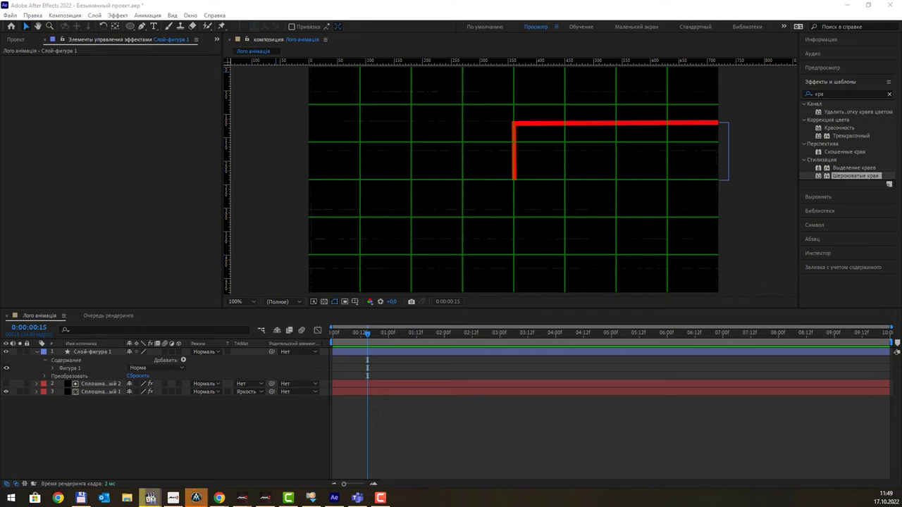
pyautogui.click(184, 360)
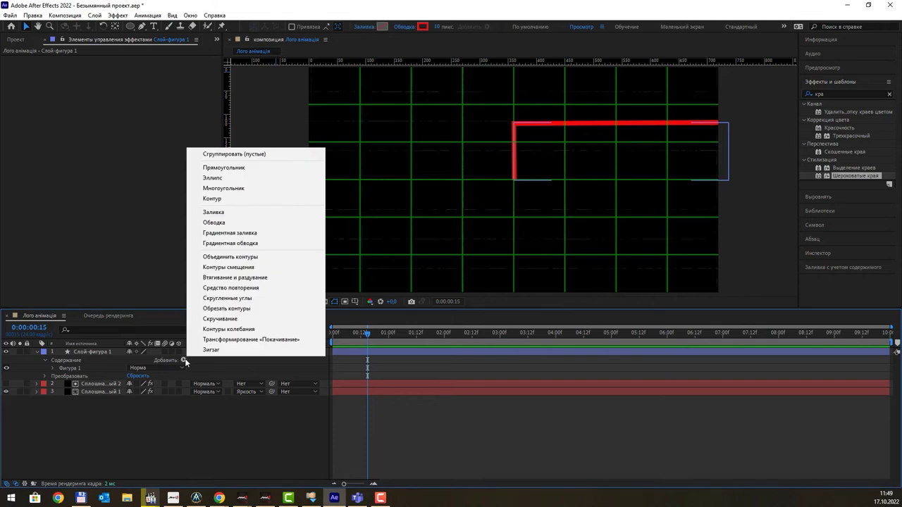
# - Add Trim Paths and keyframe Начало 0% and Конец 100% at 0:00:00:00
pyautogui.click(280, 310)
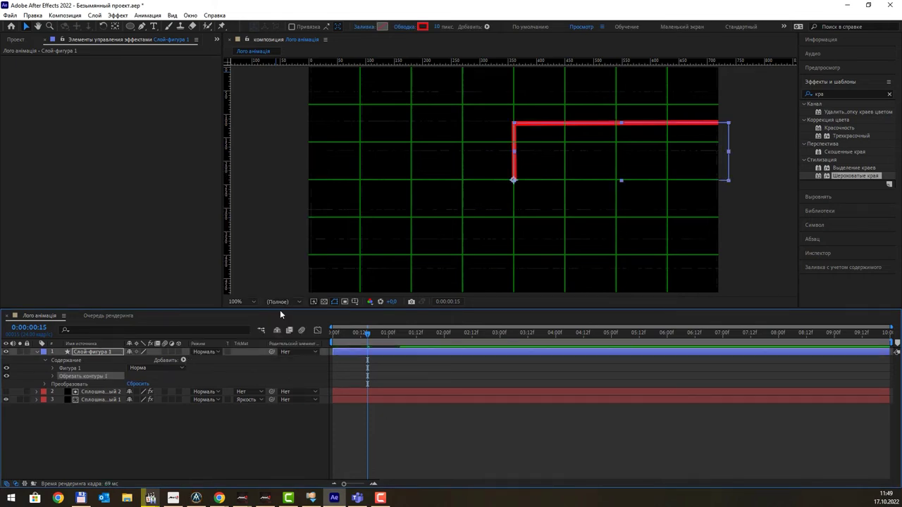
pyautogui.click(54, 375)
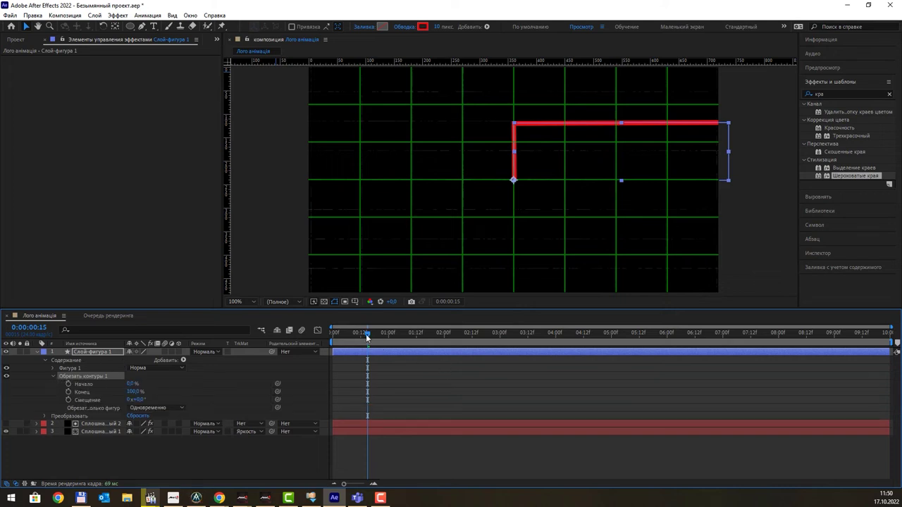
pyautogui.moveTo(366, 334); pyautogui.dragTo(300, 335)
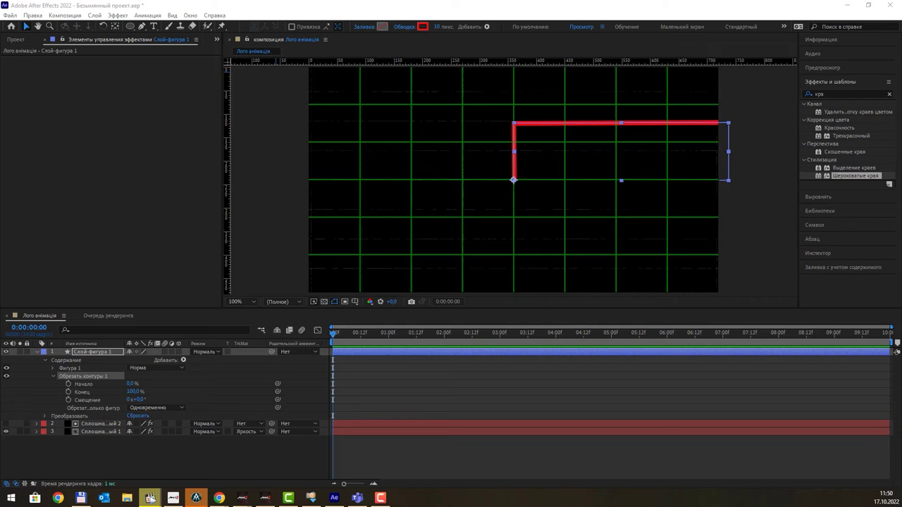
pyautogui.click(69, 384)
pyautogui.click(68, 391)
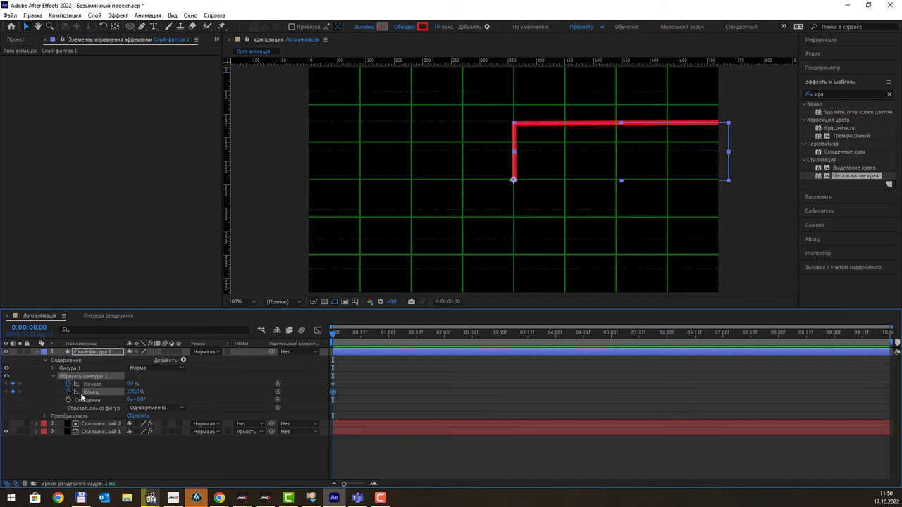
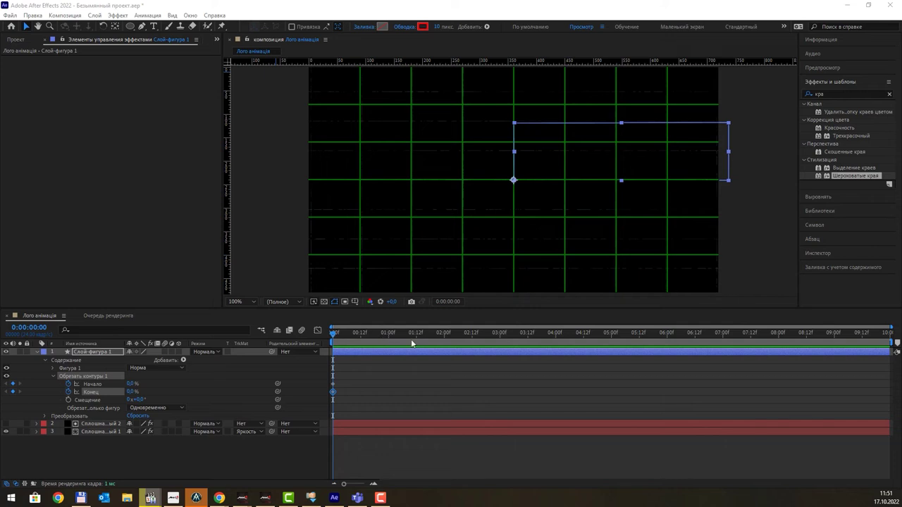
# - At one second, keyframe Trim Paths Start and End at 100%, from 0% at 0:00
pyautogui.moveTo(332, 336); pyautogui.dragTo(388, 346)
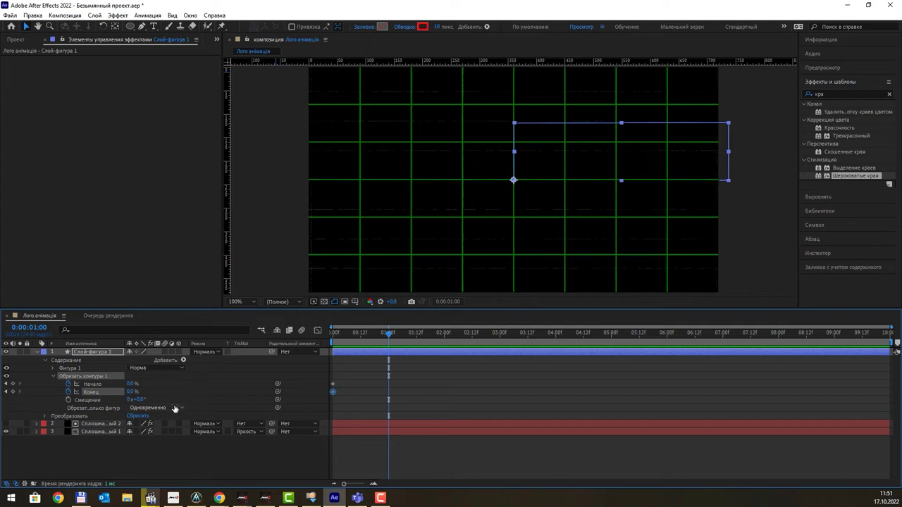
pyautogui.moveTo(131, 383); pyautogui.dragTo(204, 390)
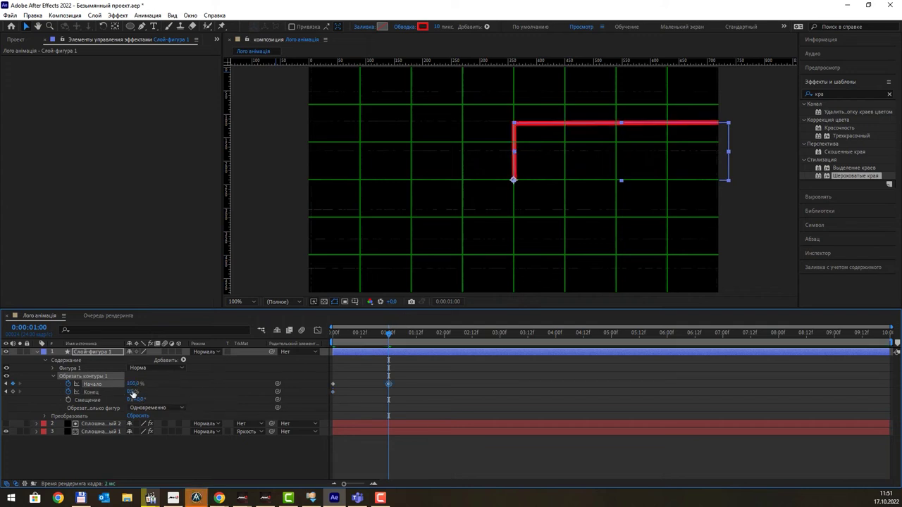
pyautogui.moveTo(132, 391); pyautogui.dragTo(216, 390)
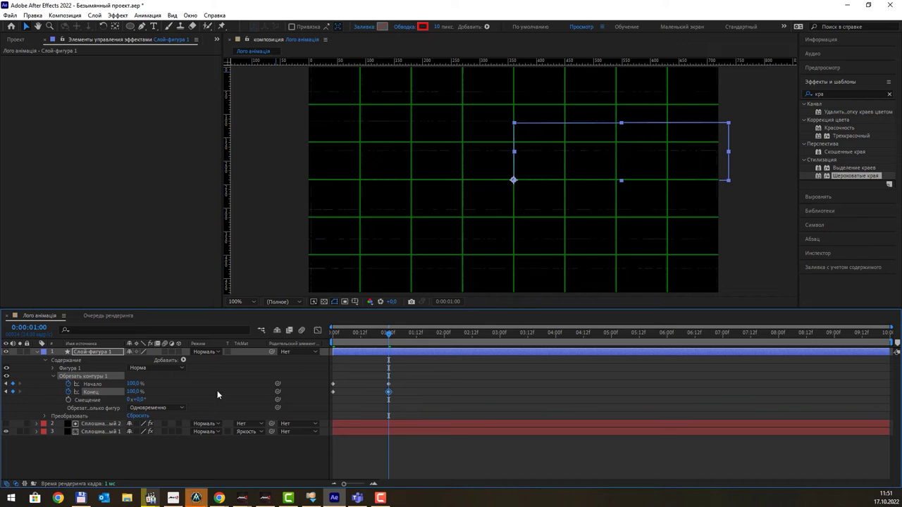
# - Shift the End keyframes a few frames later so End lags, ending at 0:00:01:05
pyautogui.click(92, 384)
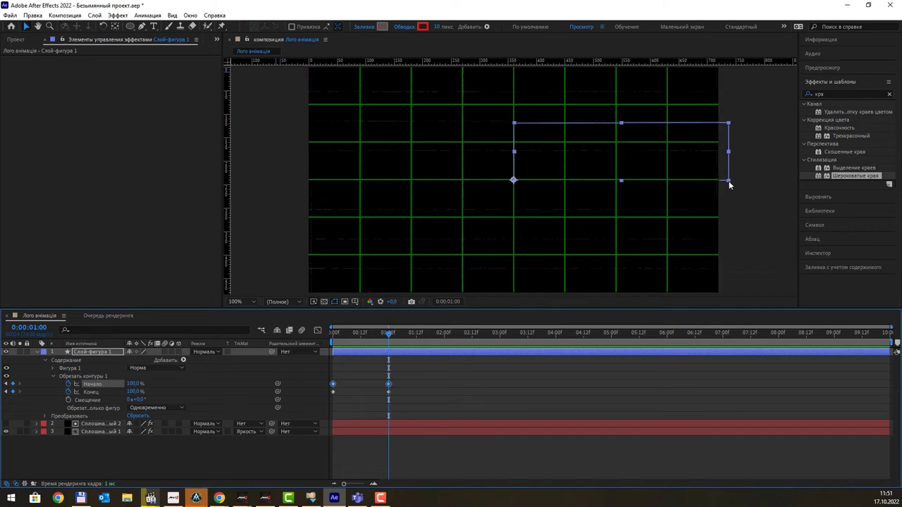
pyautogui.click(95, 393)
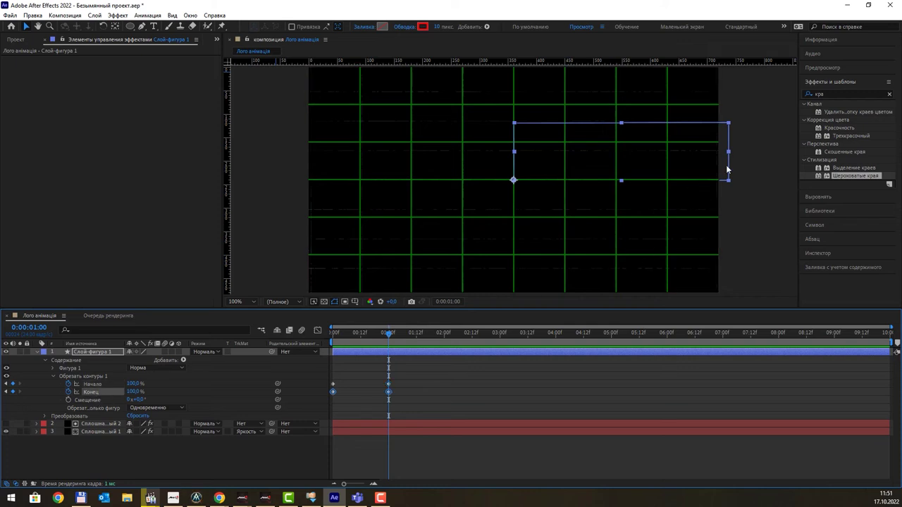
pyautogui.moveTo(388, 333)
pyautogui.mouseDown()
pyautogui.moveTo(335, 345)
pyautogui.moveTo(382, 341)
pyautogui.mouseUp()
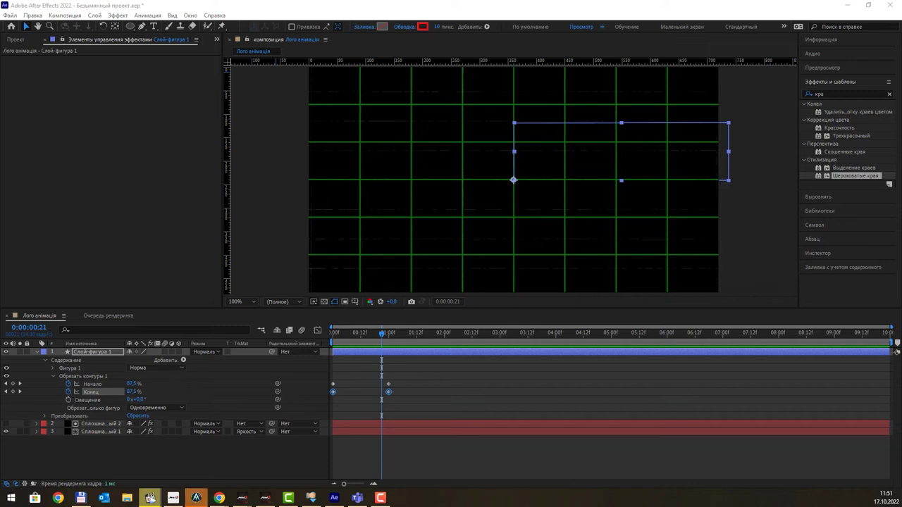
pyautogui.click(414, 401)
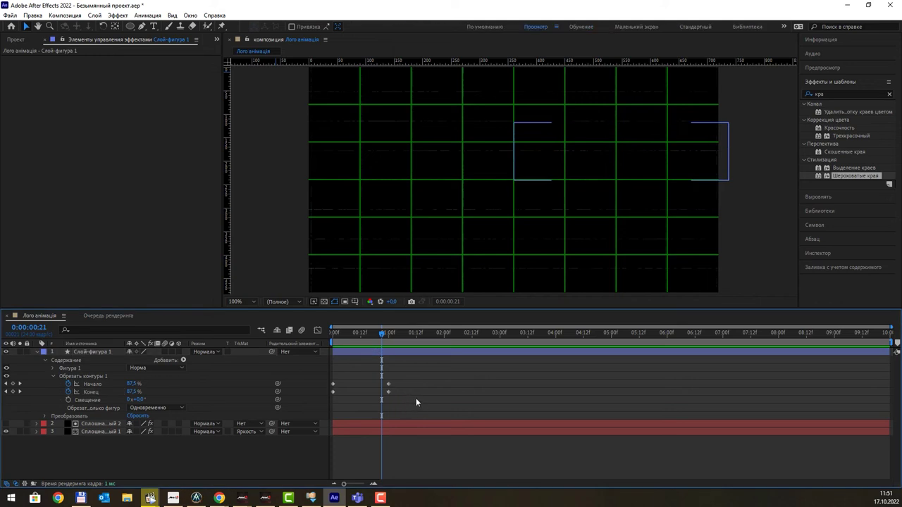
pyautogui.moveTo(416, 400); pyautogui.dragTo(322, 390)
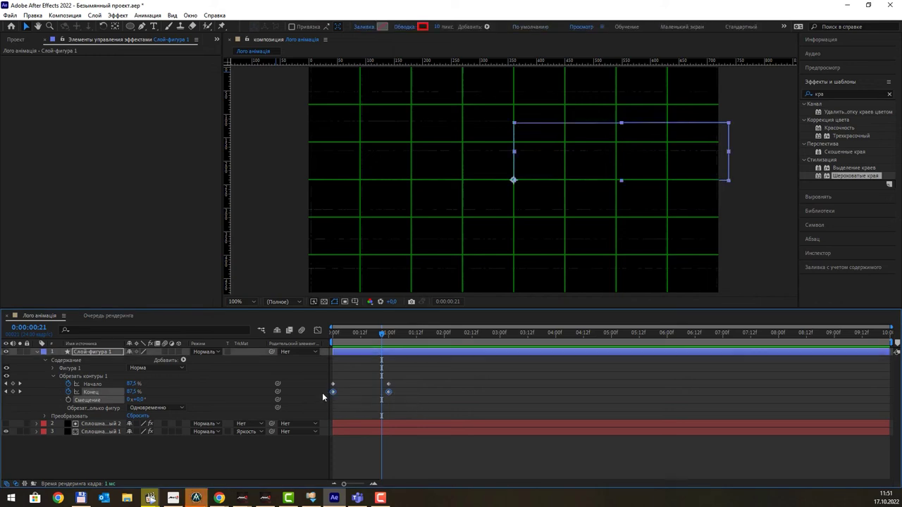
pyautogui.moveTo(407, 404); pyautogui.dragTo(320, 393)
pyautogui.moveTo(387, 395); pyautogui.dragTo(400, 398)
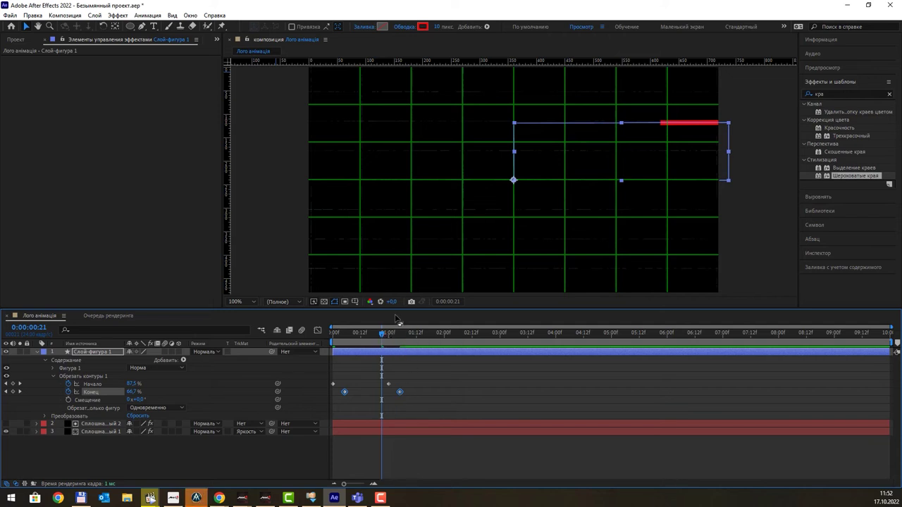
# - Hide the proportional grid and check the red stroke near the start
pyautogui.click(345, 303)
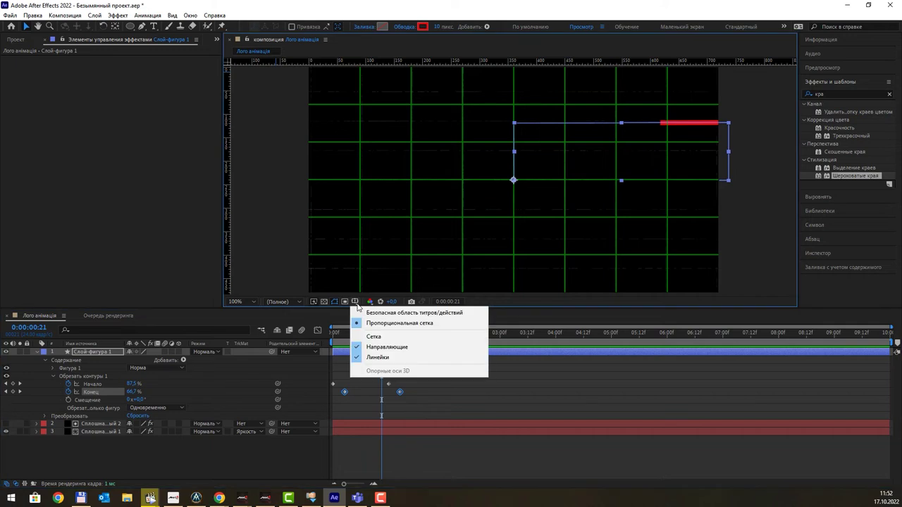
pyautogui.click(363, 343)
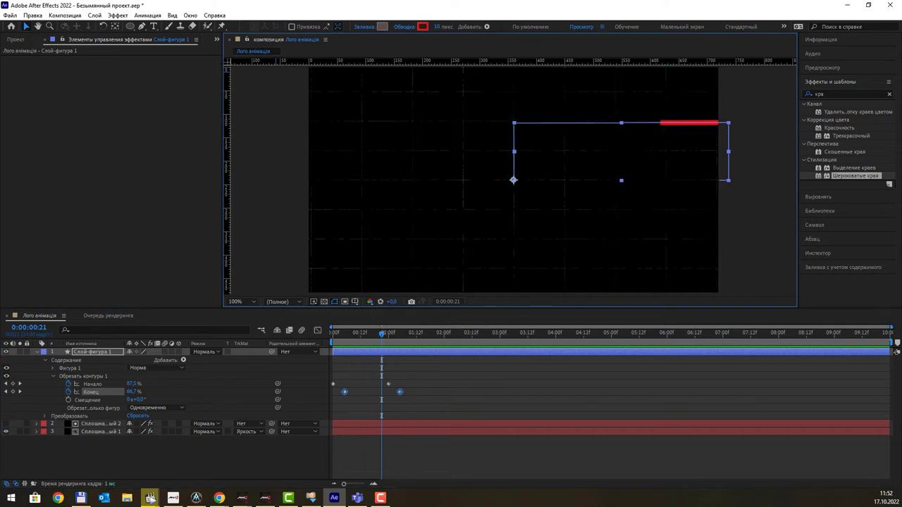
pyautogui.moveTo(382, 333)
pyautogui.mouseDown()
pyautogui.moveTo(337, 345)
pyautogui.moveTo(408, 350)
pyautogui.mouseUp()
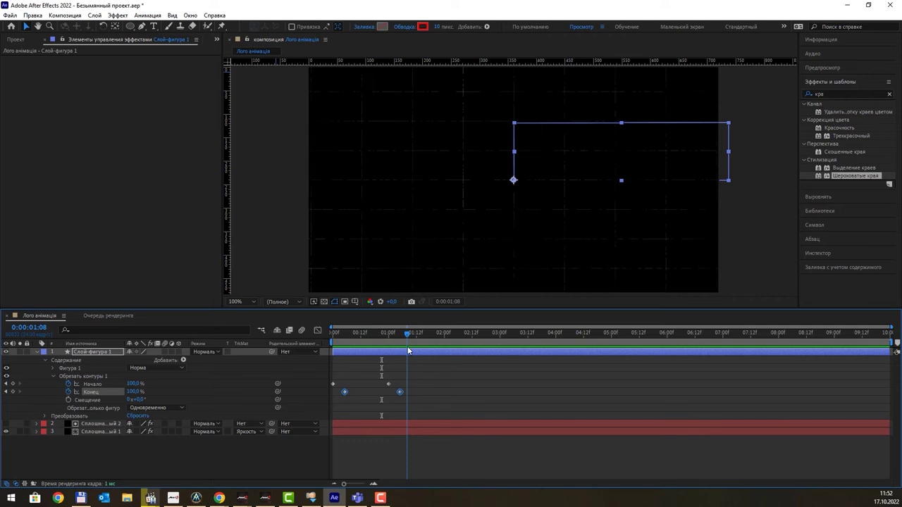
# - Preview the trim animation and stop with the dash on the top edge at 0:00:00:13
pyautogui.moveTo(408, 350); pyautogui.dragTo(334, 366)
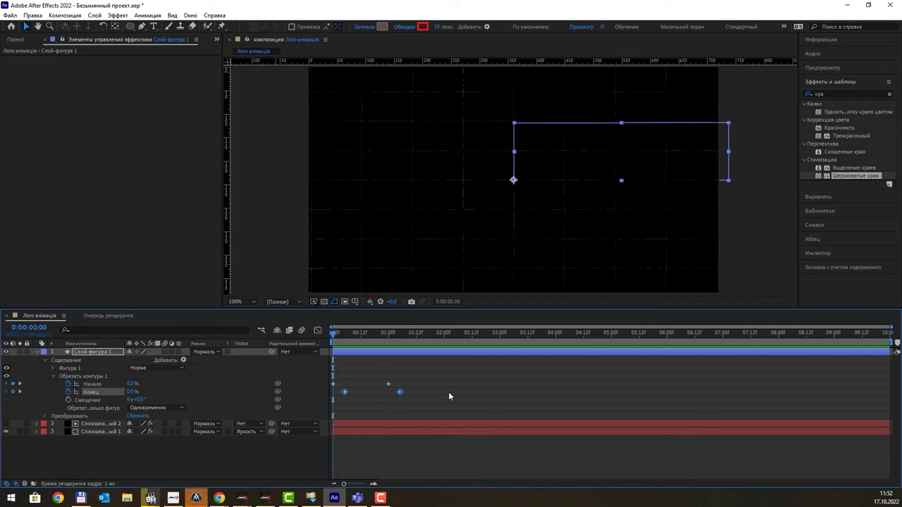
pyautogui.press('space')
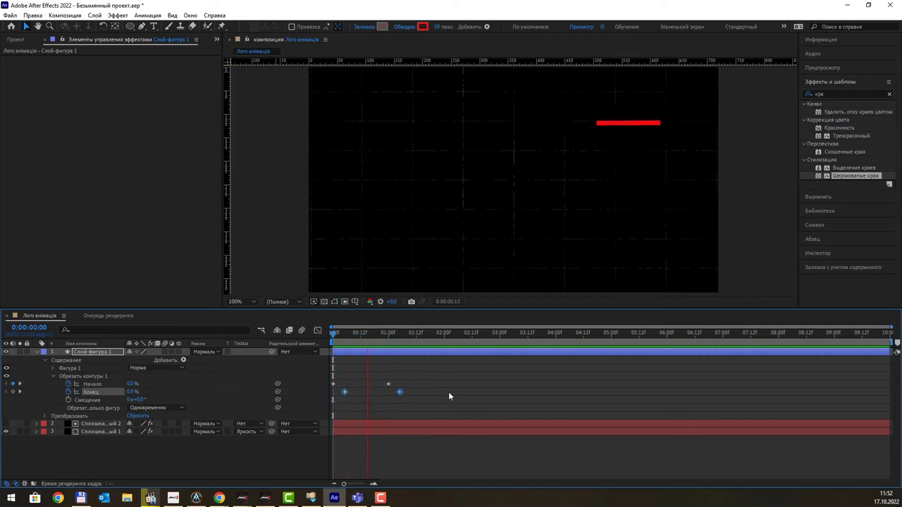
pyautogui.click(391, 352)
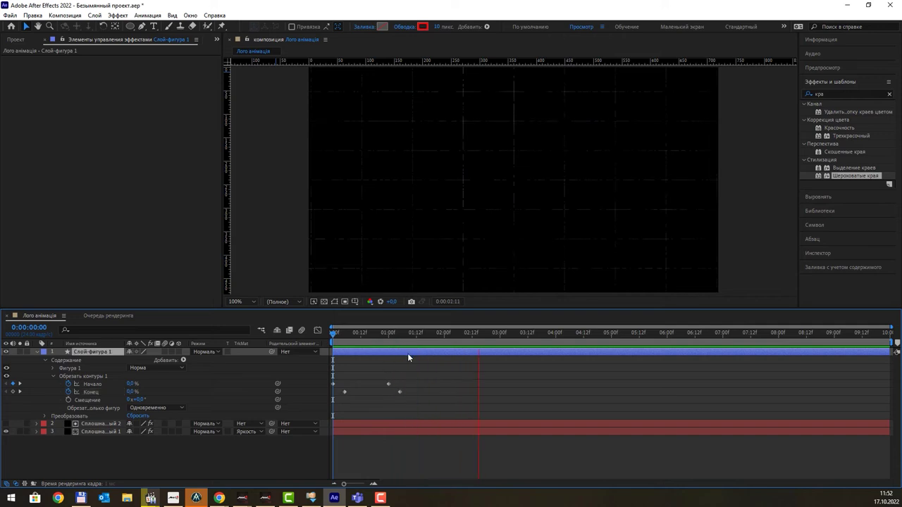
pyautogui.press('space')
pyautogui.moveTo(492, 334)
pyautogui.mouseDown()
pyautogui.moveTo(332, 359)
pyautogui.moveTo(393, 355)
pyautogui.moveTo(340, 352)
pyautogui.moveTo(380, 352)
pyautogui.moveTo(363, 354)
pyautogui.mouseUp()
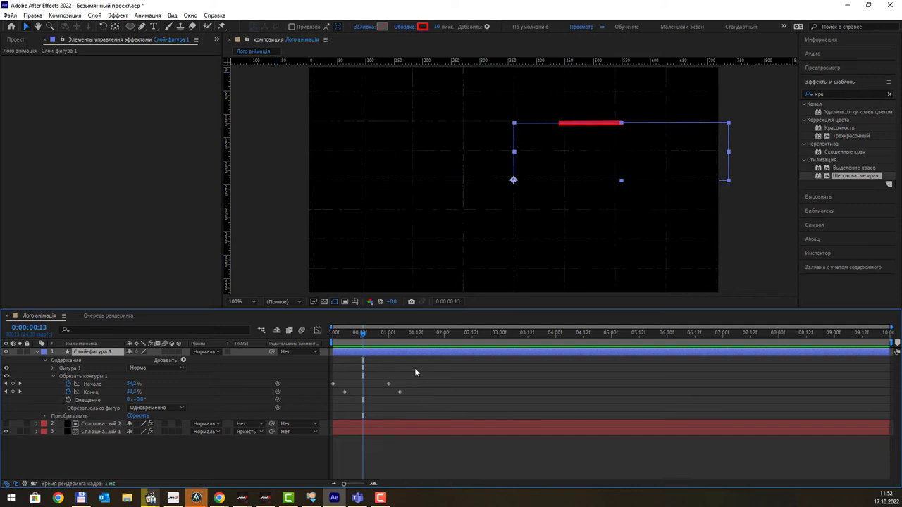
pyautogui.moveTo(430, 369); pyautogui.dragTo(312, 416)
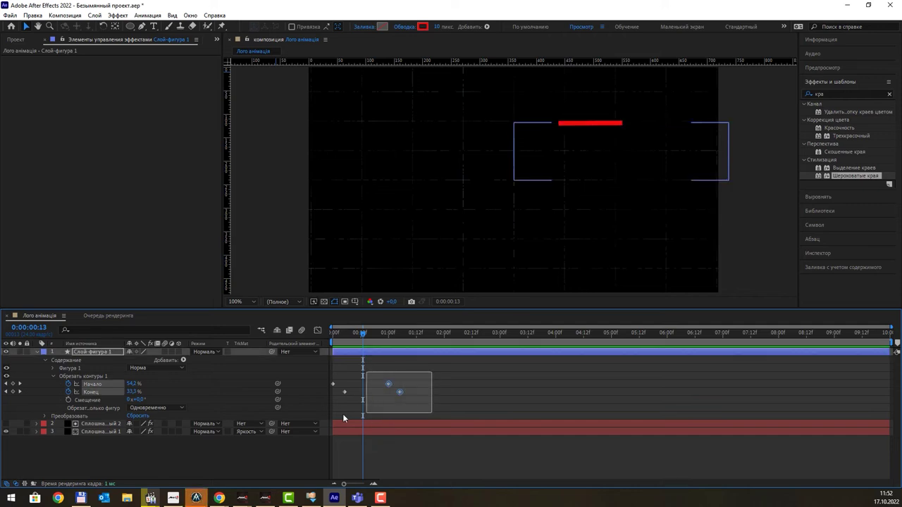
pyautogui.rightClick(397, 392)
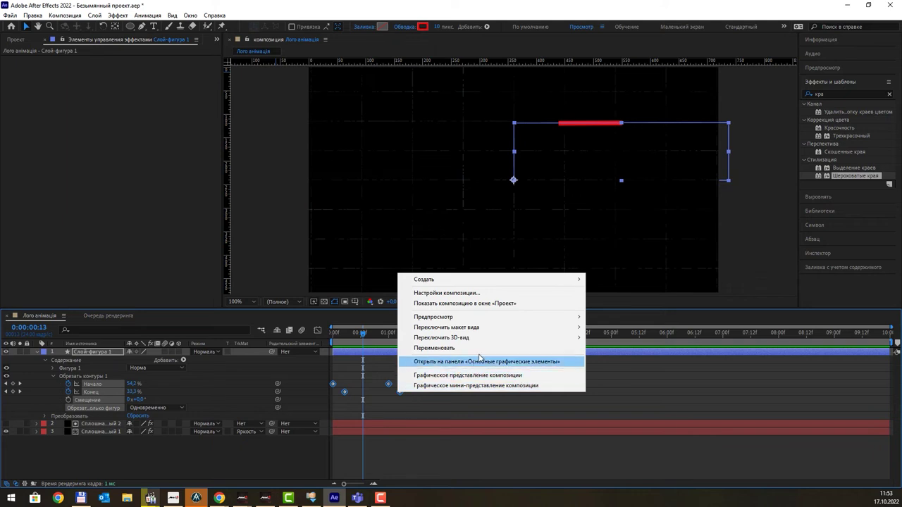
pyautogui.moveTo(489, 330)
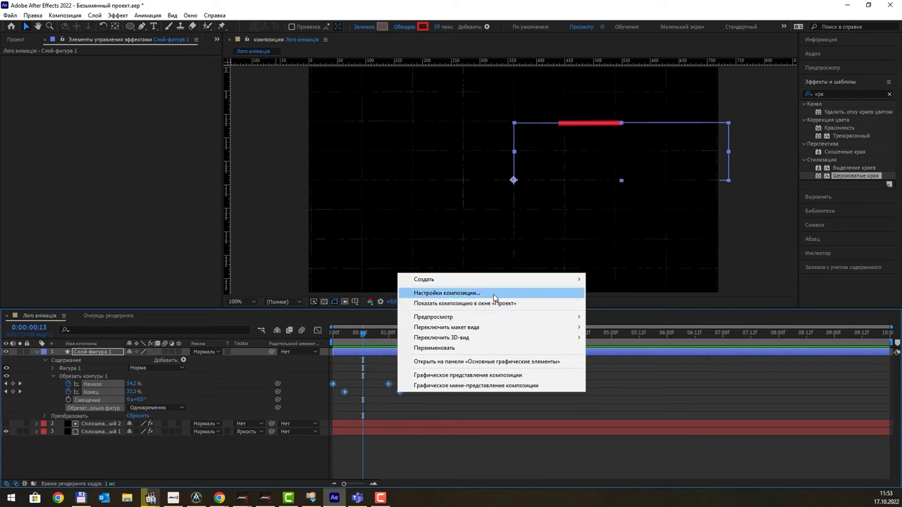
pyautogui.click(420, 401)
pyautogui.moveTo(433, 366); pyautogui.dragTo(310, 409)
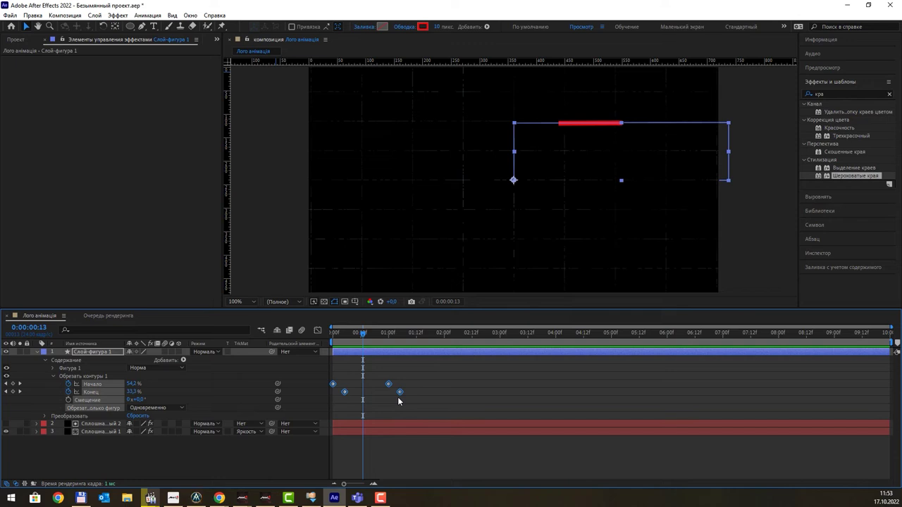
pyautogui.moveTo(416, 381); pyautogui.dragTo(382, 404)
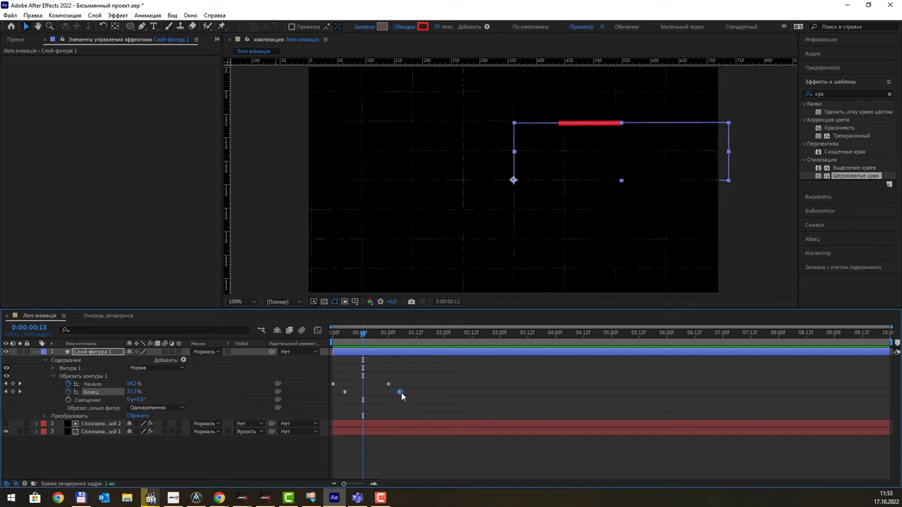
pyautogui.rightClick(400, 393)
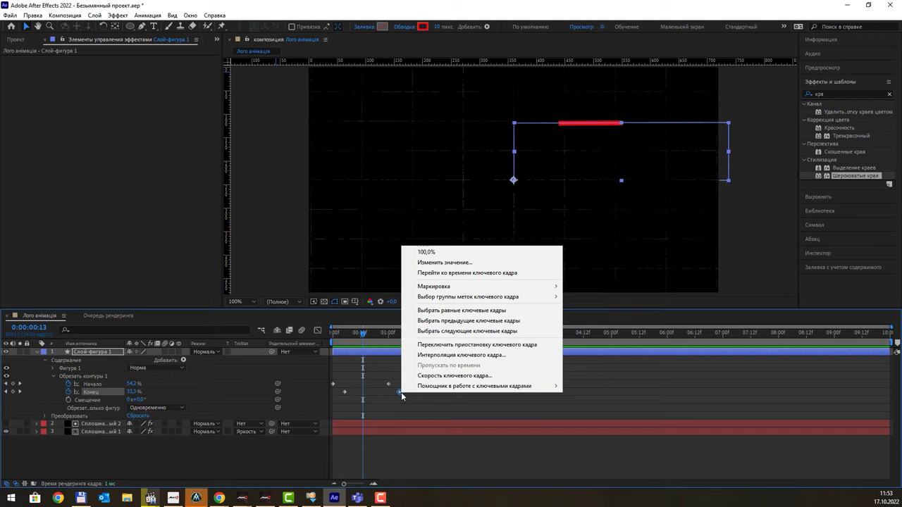
pyautogui.click(402, 396)
pyautogui.moveTo(428, 376); pyautogui.dragTo(381, 399)
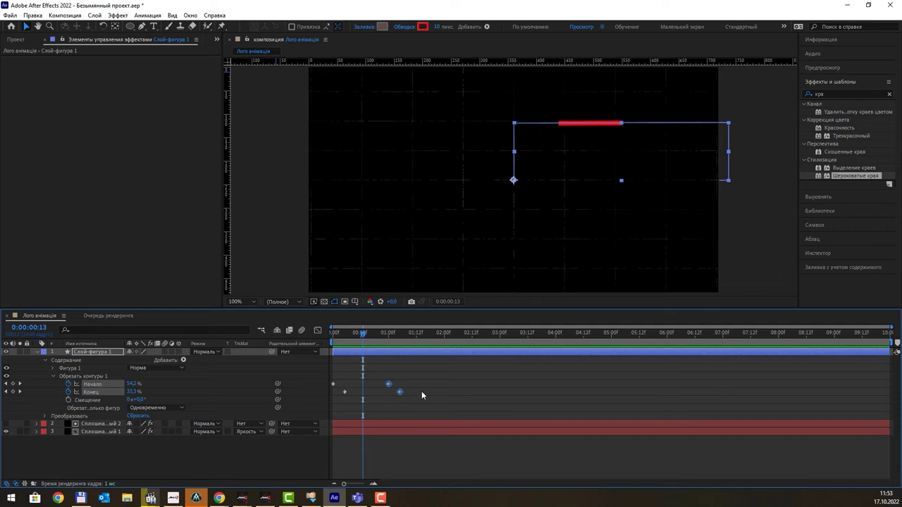
pyautogui.moveTo(427, 375)
pyautogui.mouseDown()
pyautogui.moveTo(403, 393)
pyautogui.moveTo(322, 414)
pyautogui.mouseUp()
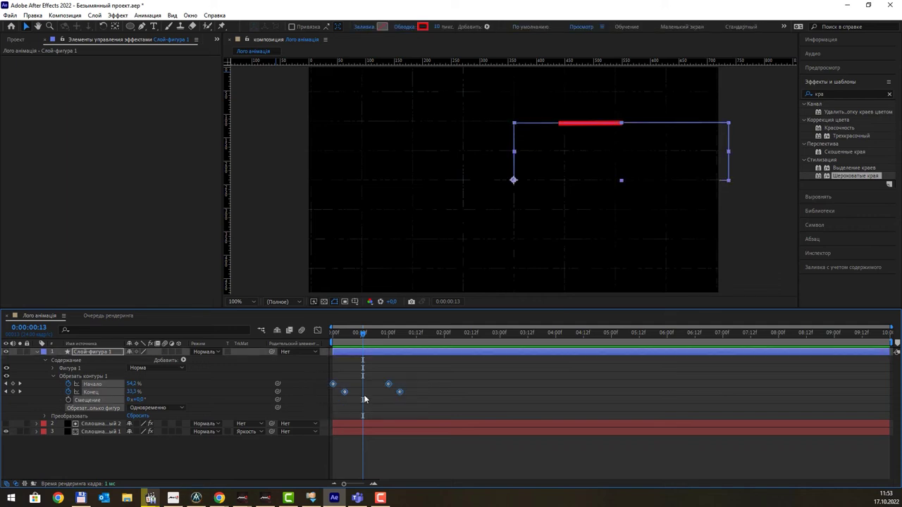
# - Inspect the Trim Paths value curves, then return to keyframe view with all four keyframes selected
pyautogui.click(317, 330)
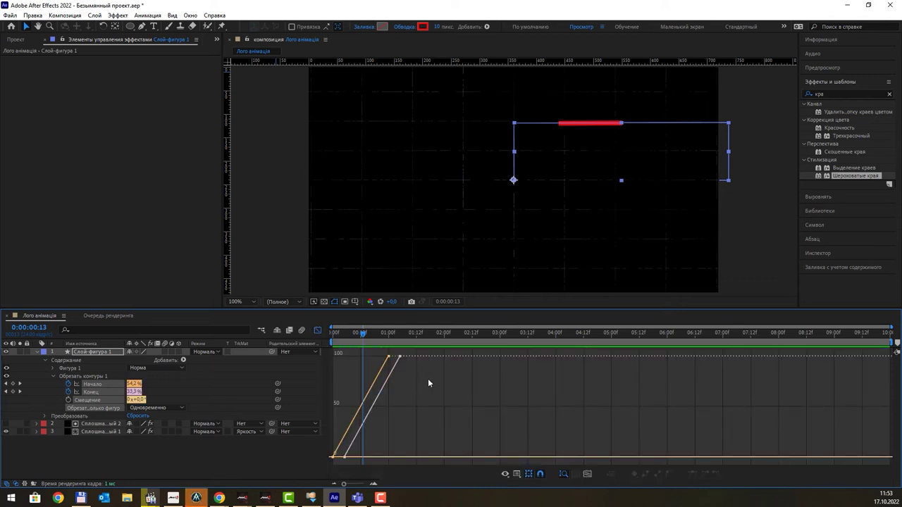
pyautogui.moveTo(400, 364); pyautogui.dragTo(390, 355)
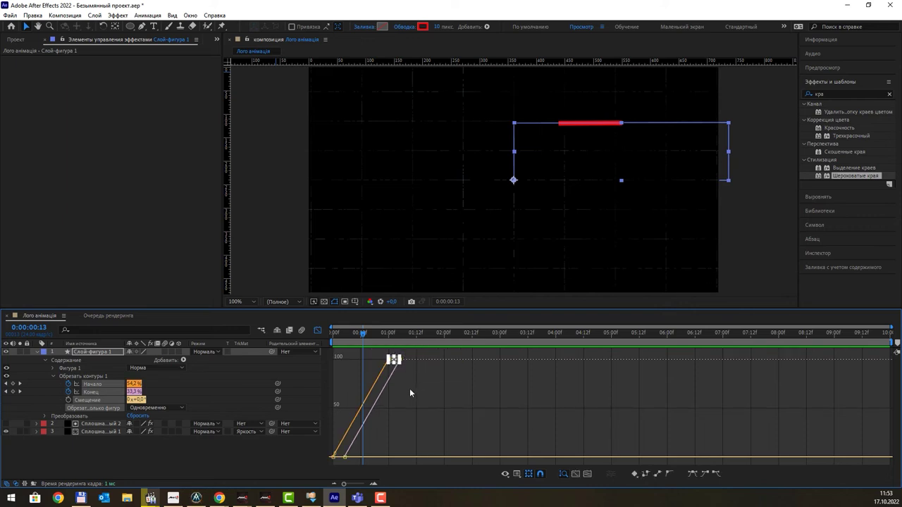
pyautogui.click(317, 330)
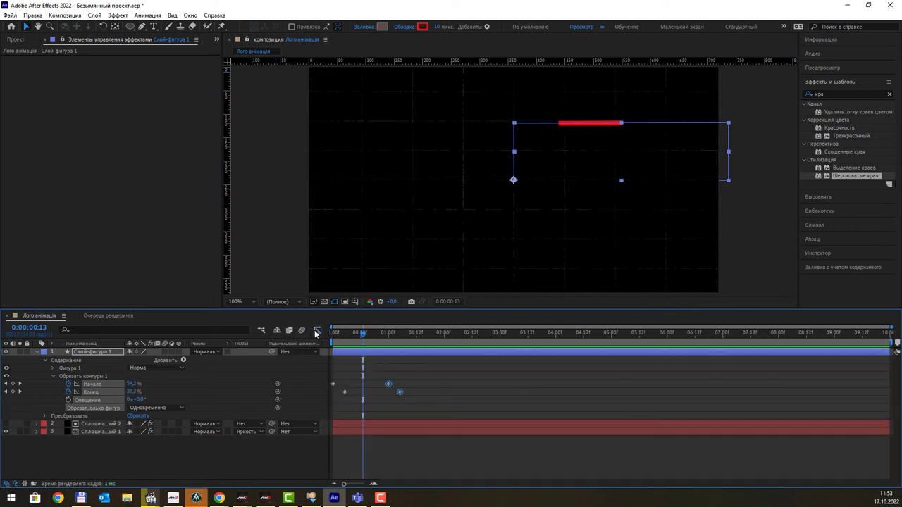
pyautogui.moveTo(427, 381); pyautogui.dragTo(341, 396)
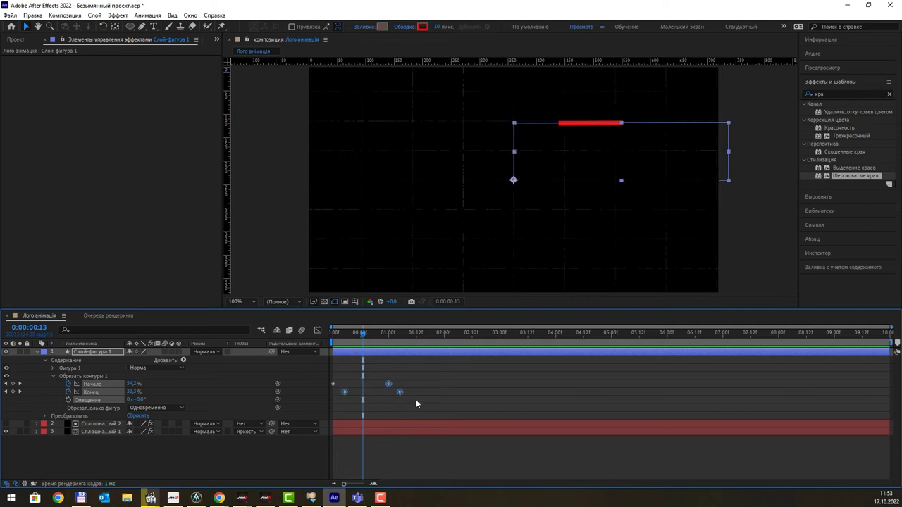
pyautogui.moveTo(413, 374); pyautogui.dragTo(322, 400)
pyautogui.click(314, 328)
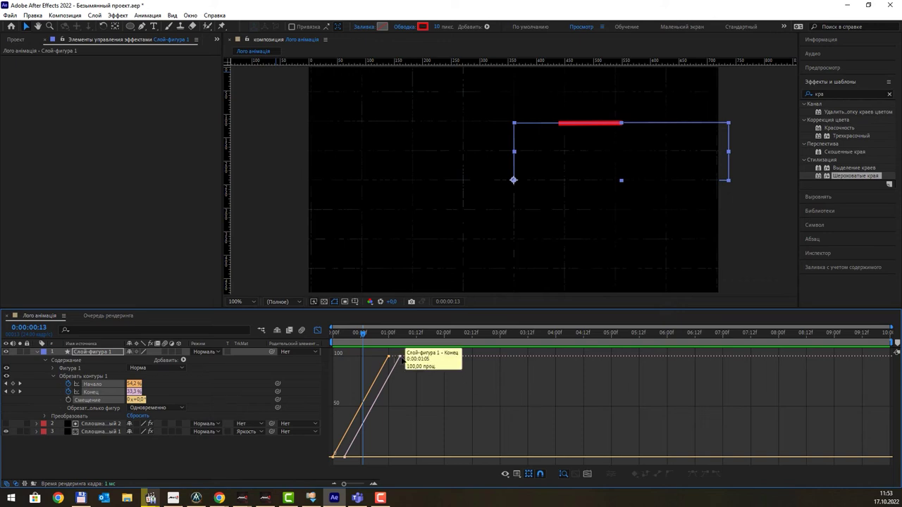
pyautogui.rightClick(402, 359)
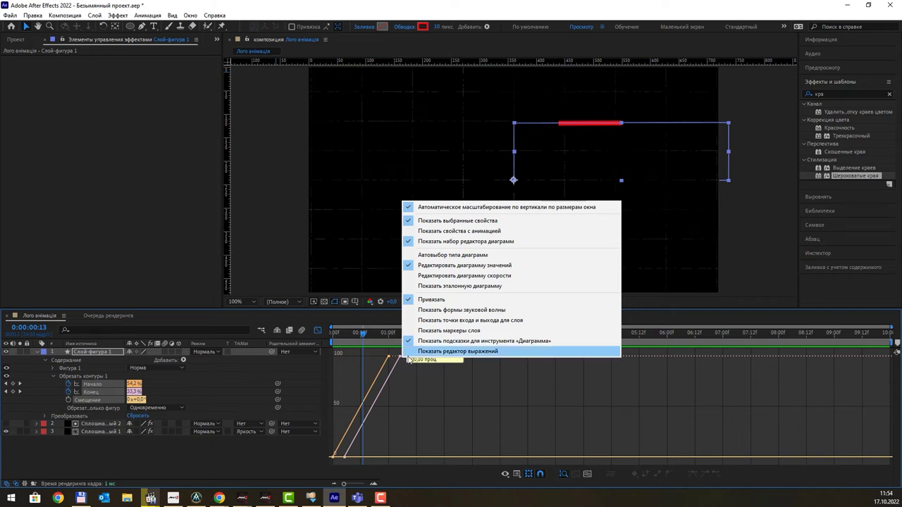
pyautogui.click(447, 329)
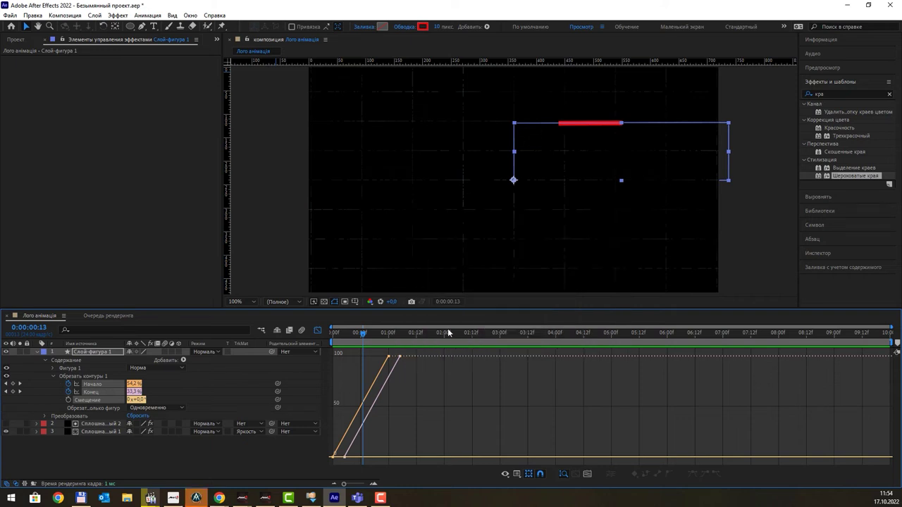
pyautogui.click(317, 330)
pyautogui.moveTo(458, 385); pyautogui.dragTo(327, 397)
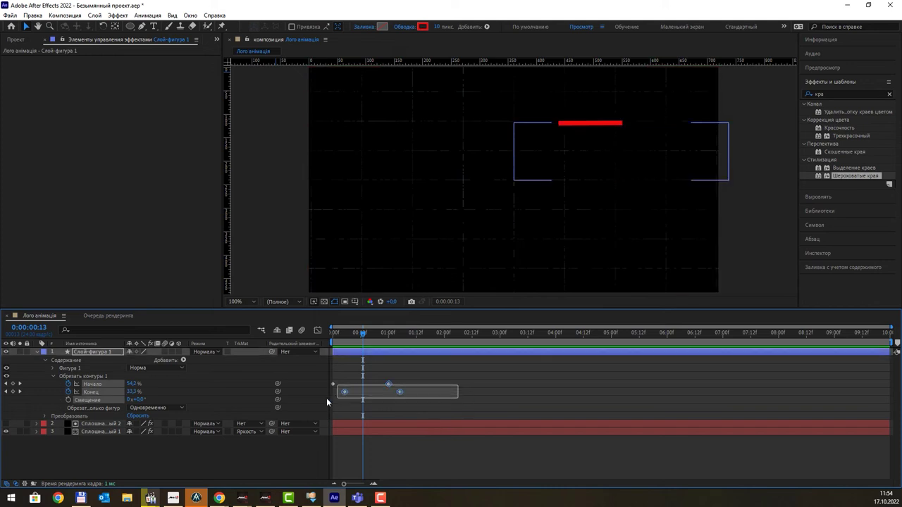
# - Reselect the keyframes and park the playhead at 0:00:00:05 (Start 20.8%, End 0%)
pyautogui.moveTo(401, 395)
pyautogui.rightClick(401, 395)
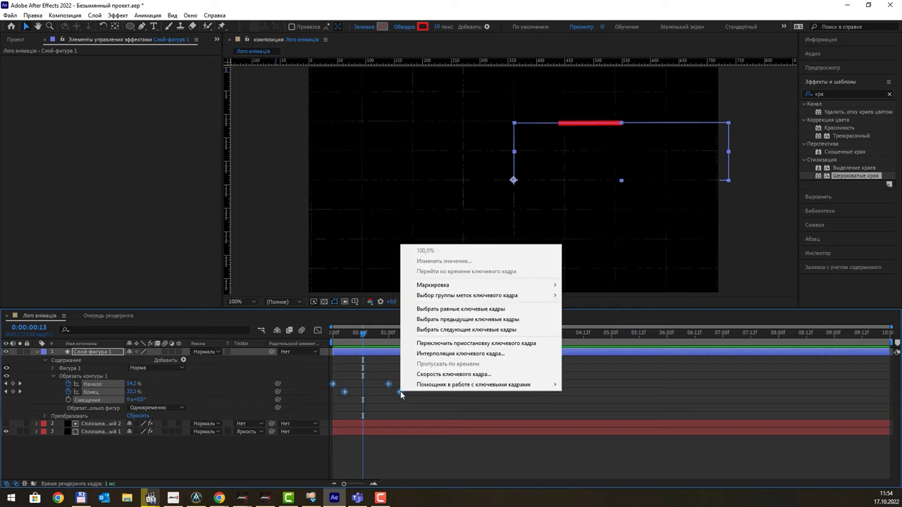
pyautogui.click(436, 398)
pyautogui.moveTo(436, 396); pyautogui.dragTo(293, 401)
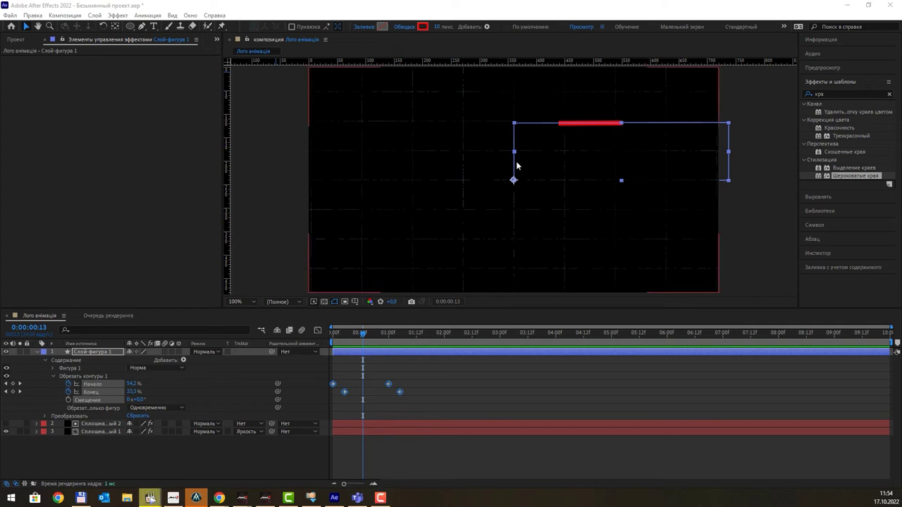
pyautogui.moveTo(365, 335); pyautogui.dragTo(346, 347)
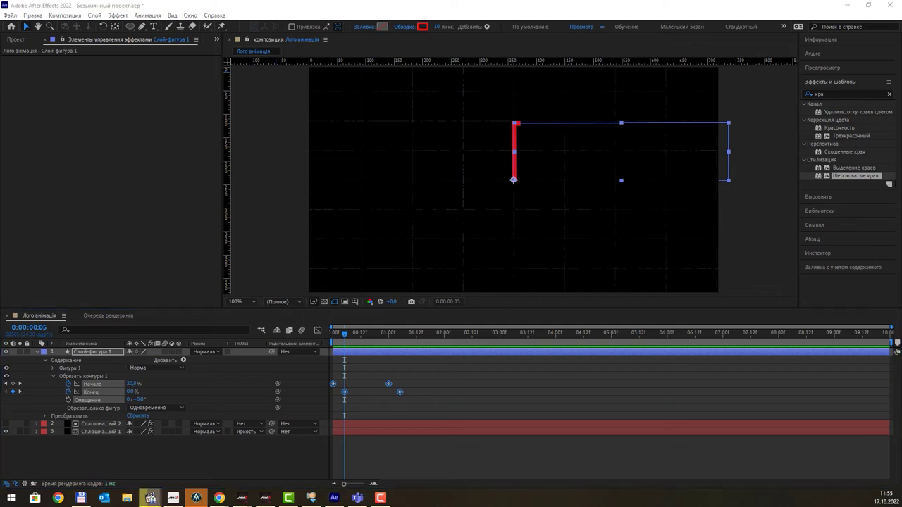
# - Search Effects & Presets for 'зерк' and apply the Зеркало effect to Shape Layer 1
pyautogui.click(40, 356)
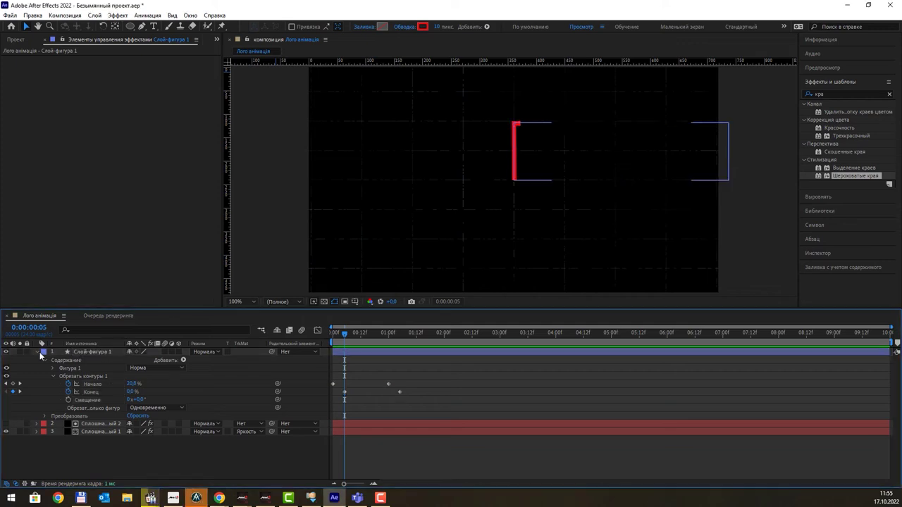
pyautogui.click(37, 353)
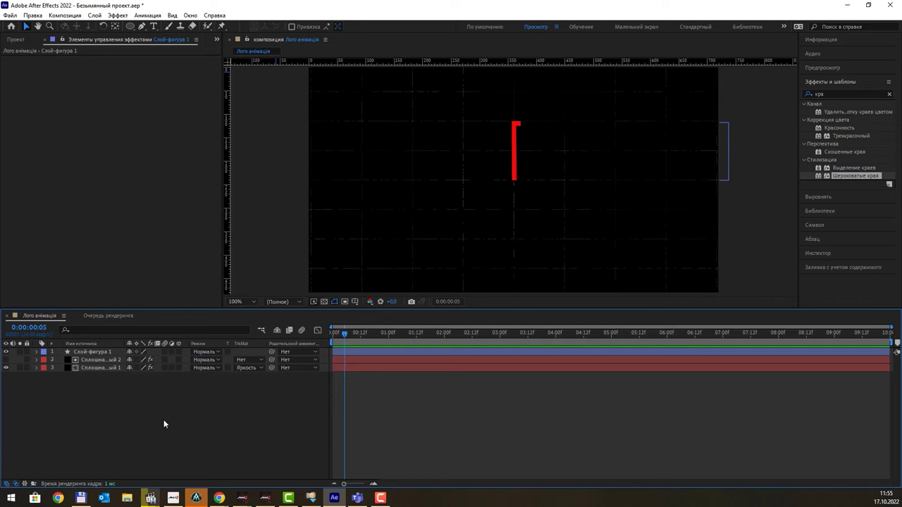
pyautogui.click(95, 352)
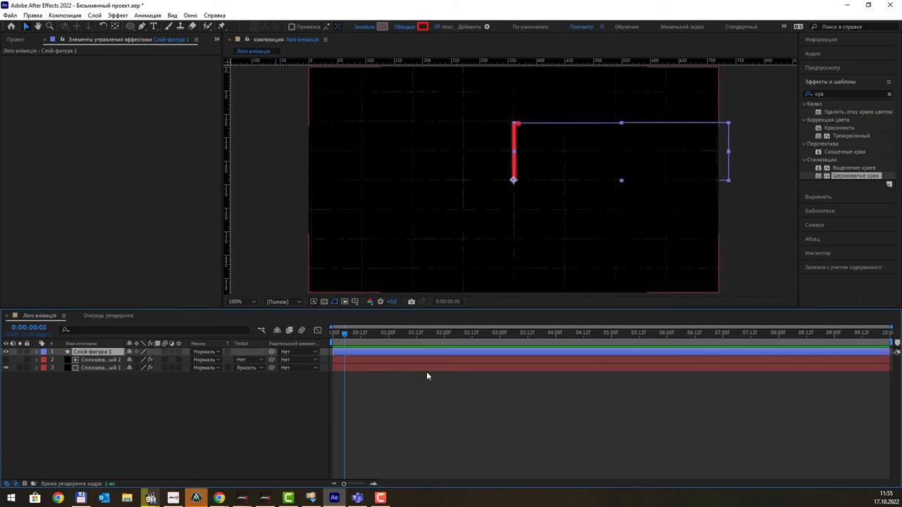
pyautogui.click(810, 94)
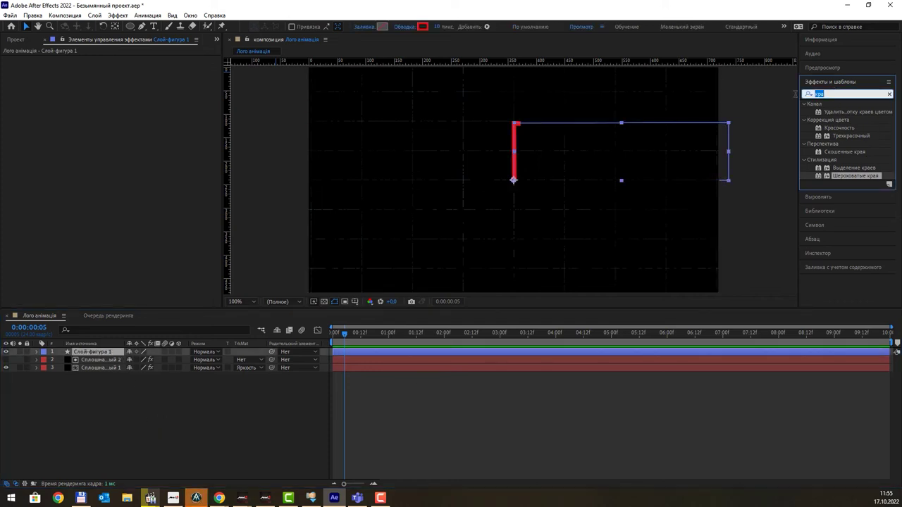
pyautogui.press('BackSpace')
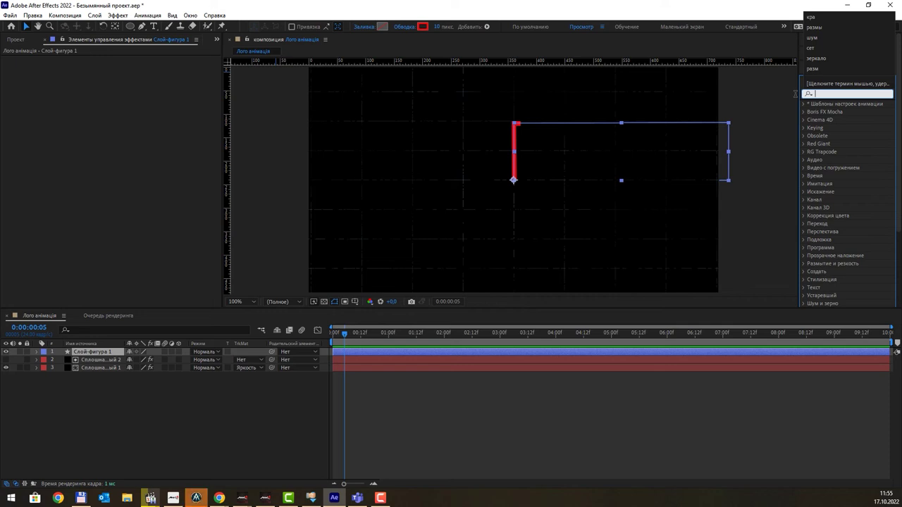
pyautogui.write('зерк')
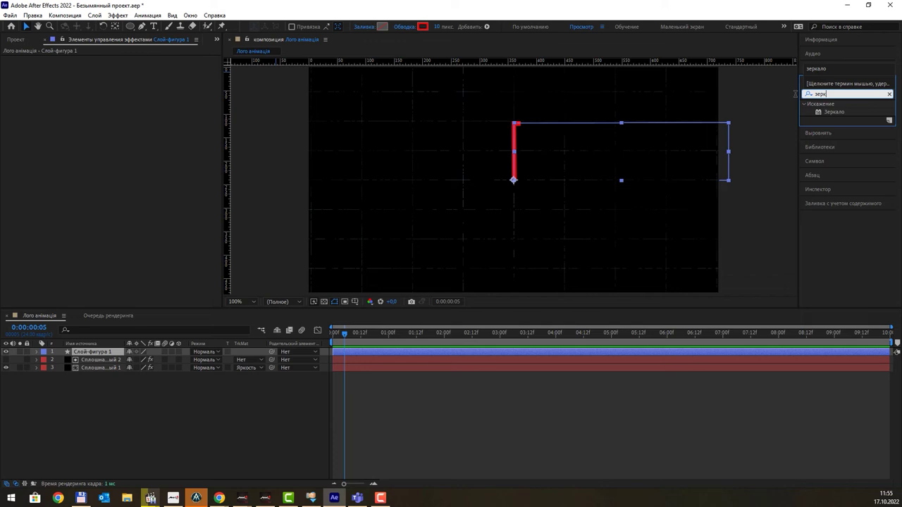
pyautogui.click(829, 113)
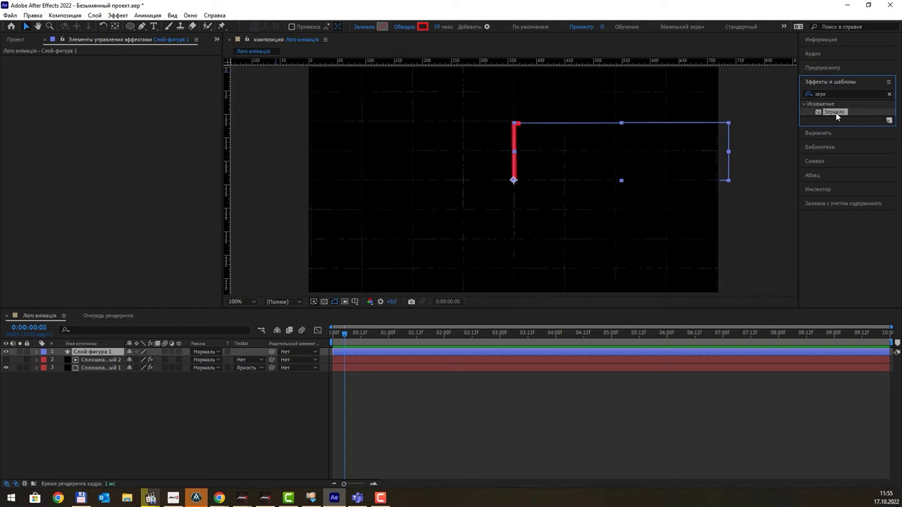
pyautogui.moveTo(836, 117)
pyautogui.mouseDown()
pyautogui.moveTo(545, 196)
pyautogui.moveTo(138, 97)
pyautogui.mouseUp()
pyautogui.moveTo(514, 181); pyautogui.dragTo(521, 179)
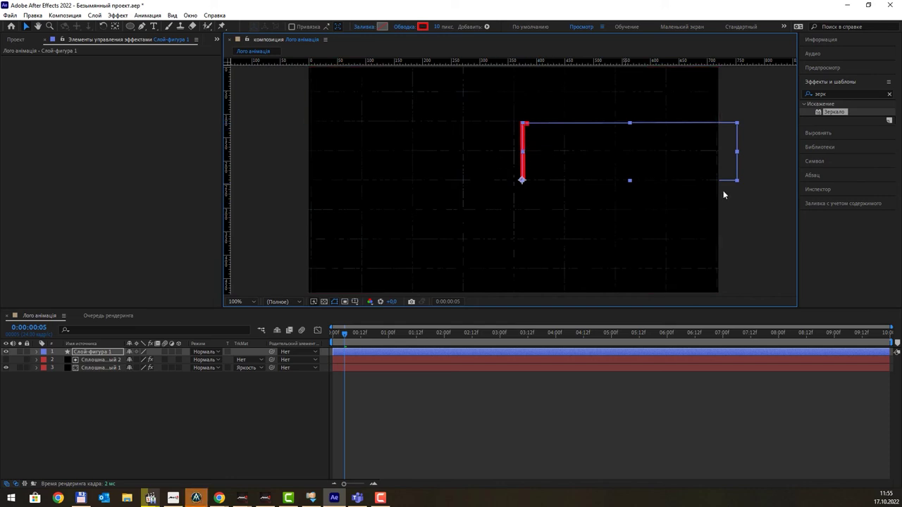
pyautogui.moveTo(833, 112); pyautogui.dragTo(98, 352)
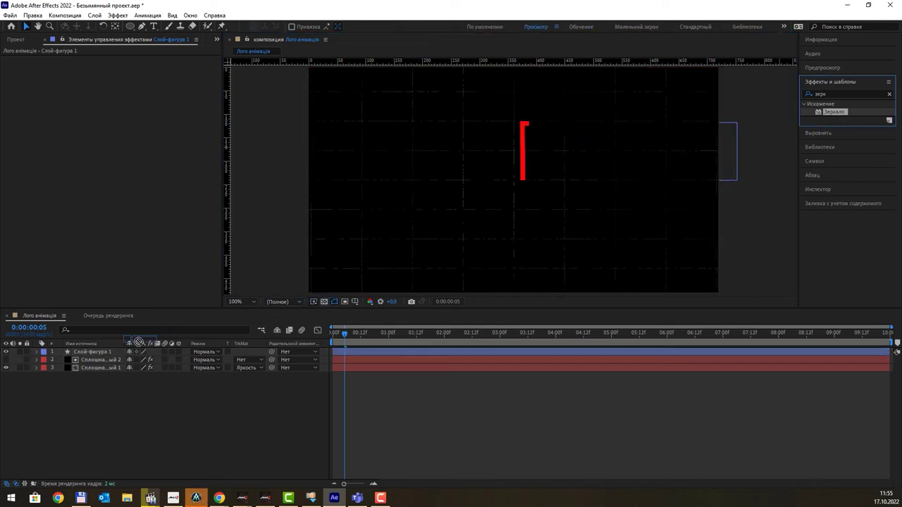
pyautogui.moveTo(119, 358); pyautogui.dragTo(120, 352)
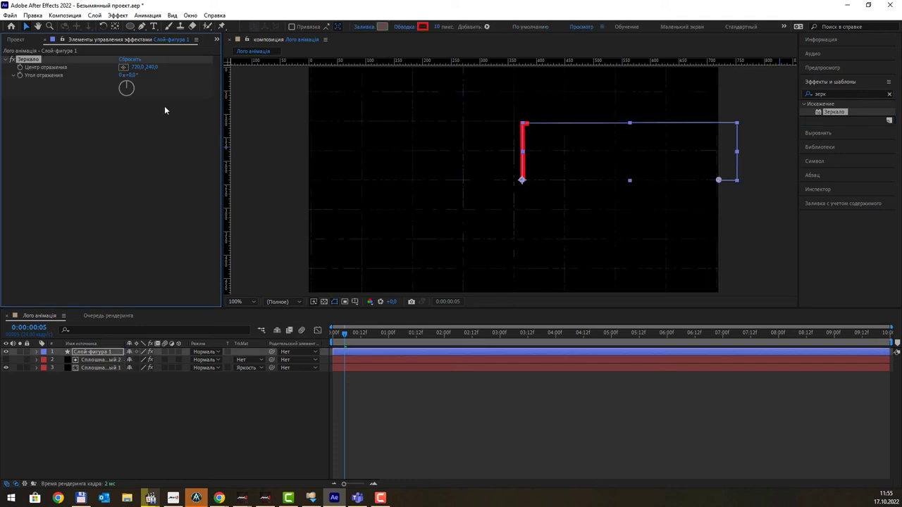
# - Move the Reflection Center left to 347.6, 240 at the bracket's corner
pyautogui.click(132, 67)
pyautogui.press('Return')
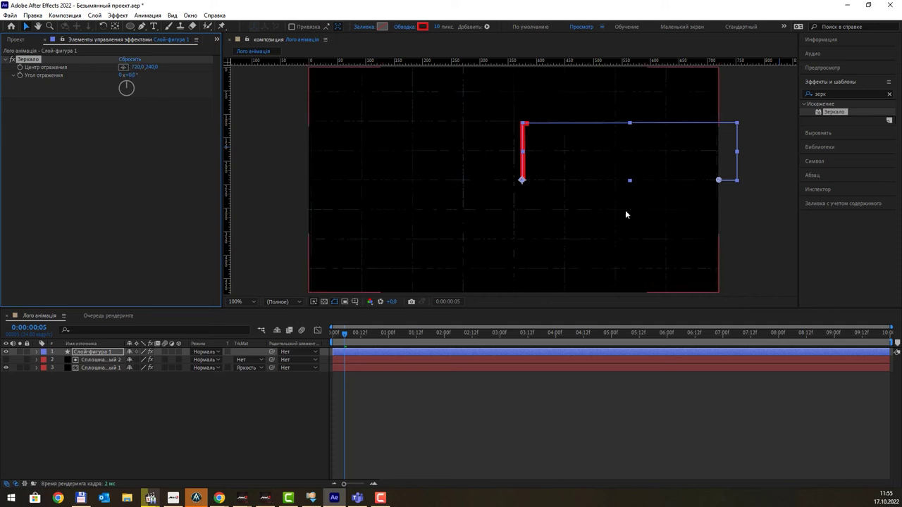
pyautogui.moveTo(136, 67); pyautogui.dragTo(104, 78)
pyautogui.moveTo(663, 182)
pyautogui.mouseDown()
pyautogui.moveTo(486, 186)
pyautogui.moveTo(506, 180)
pyautogui.mouseUp()
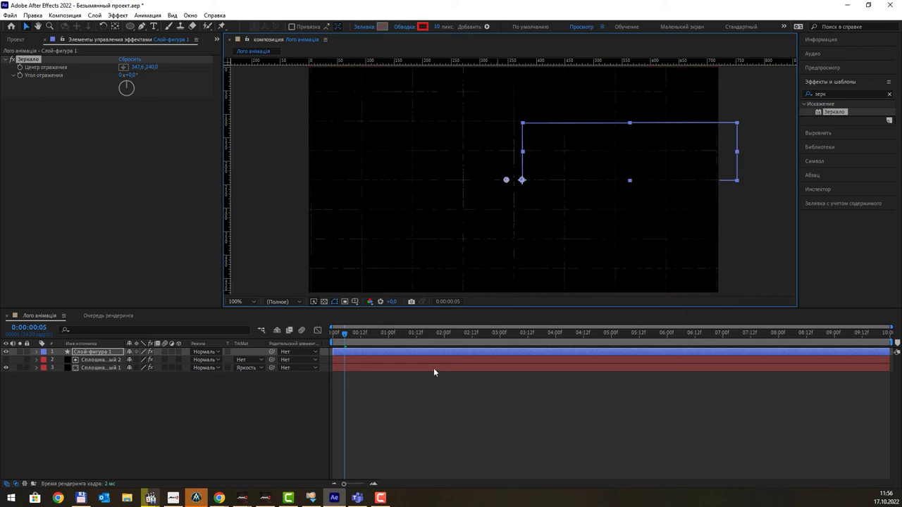
pyautogui.moveTo(346, 333)
pyautogui.mouseDown()
pyautogui.moveTo(334, 334)
pyautogui.moveTo(344, 334)
pyautogui.mouseUp()
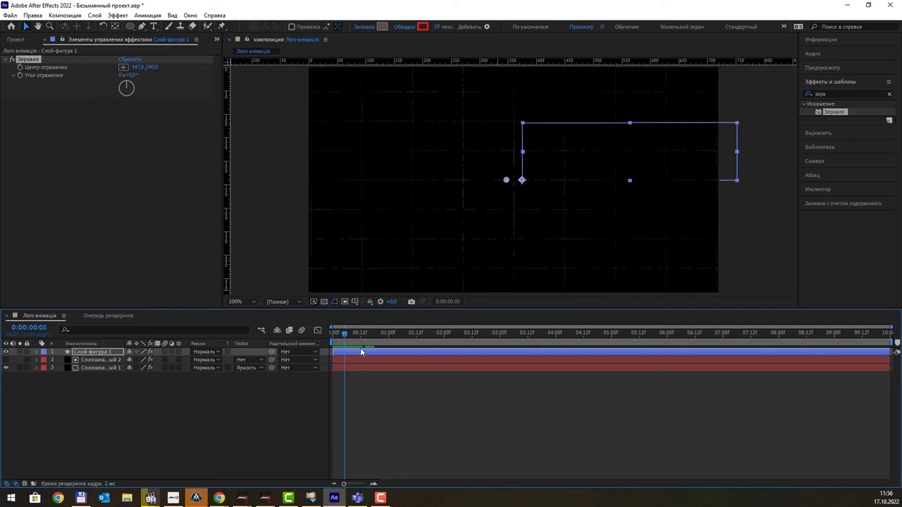
pyautogui.moveTo(344, 336); pyautogui.dragTo(367, 336)
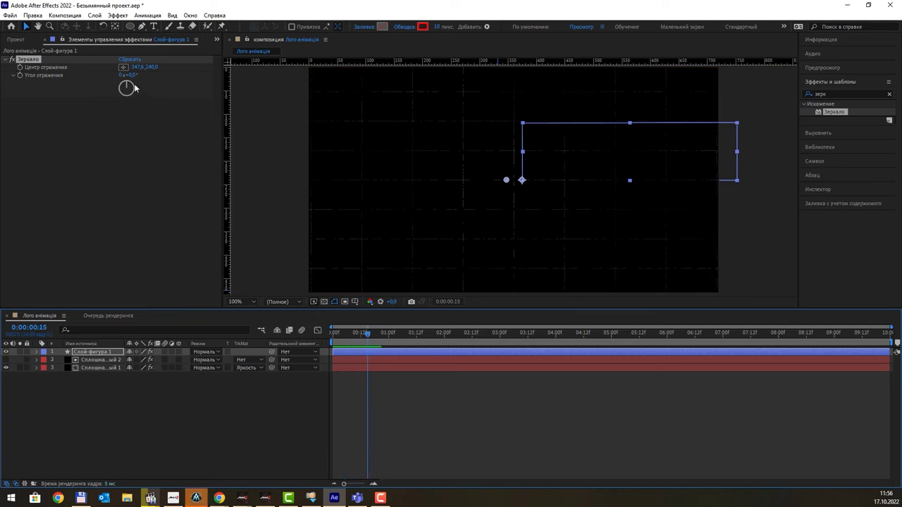
# - Set Reflection Angle to 180° and preview the stroke mirrored leftward
pyautogui.moveTo(129, 89); pyautogui.dragTo(128, 104)
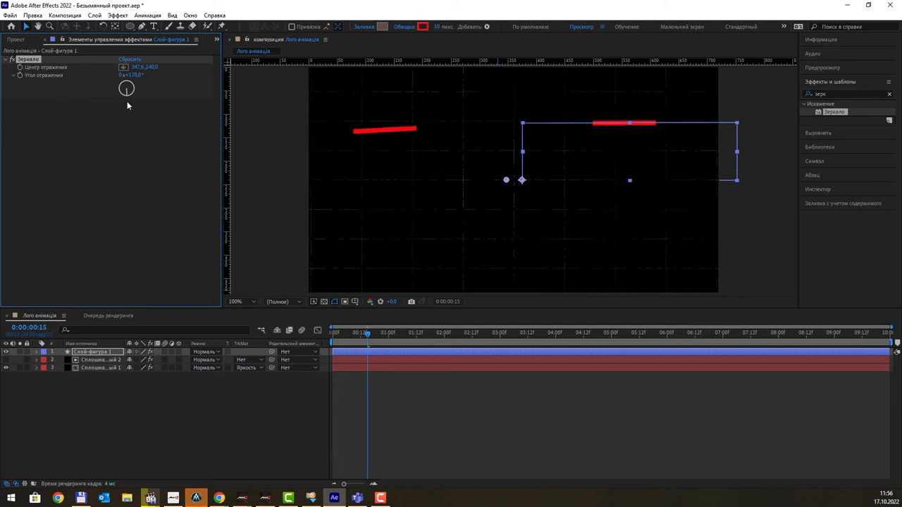
pyautogui.click(131, 74)
pyautogui.write('180')
pyautogui.press('Return')
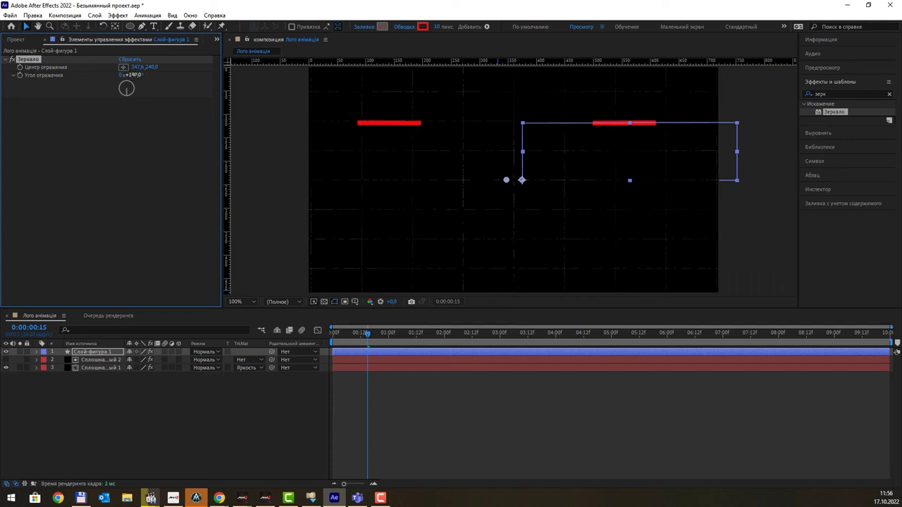
pyautogui.moveTo(367, 332)
pyautogui.mouseDown()
pyautogui.moveTo(332, 331)
pyautogui.moveTo(384, 324)
pyautogui.moveTo(328, 326)
pyautogui.moveTo(353, 337)
pyautogui.mouseUp()
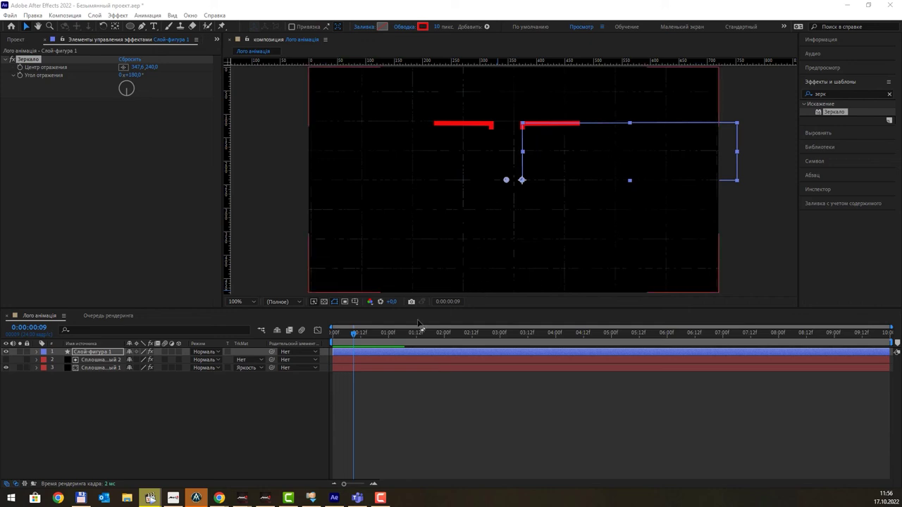
pyautogui.moveTo(352, 335); pyautogui.dragTo(367, 334)
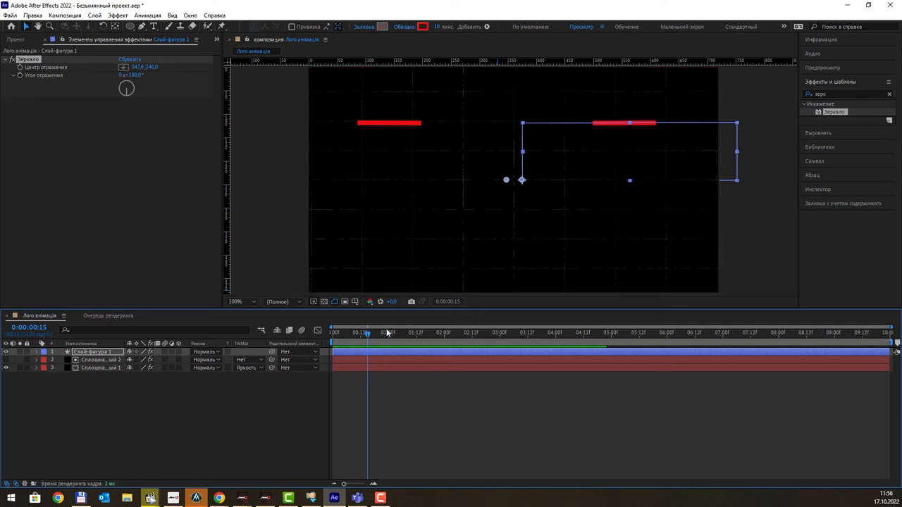
pyautogui.click(116, 351)
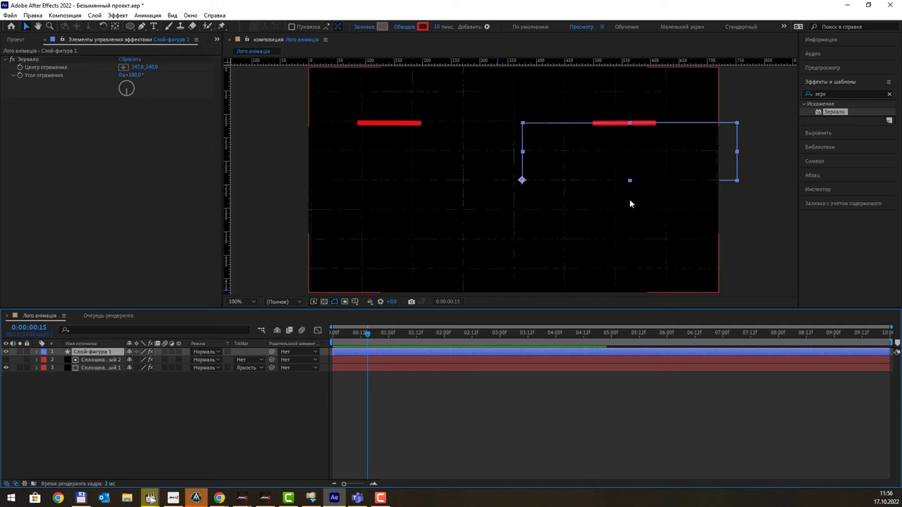
pyautogui.moveTo(832, 112)
pyautogui.mouseDown()
pyautogui.moveTo(571, 195)
pyautogui.moveTo(165, 251)
pyautogui.mouseUp()
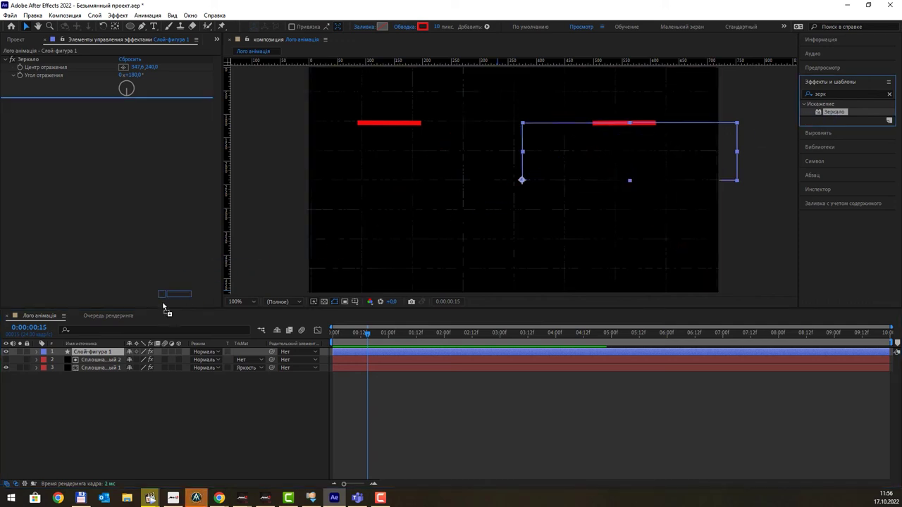
# - Add Зеркало 2 with centre 357.6, 251 and angle 90°, making four red brackets
pyautogui.click(110, 352)
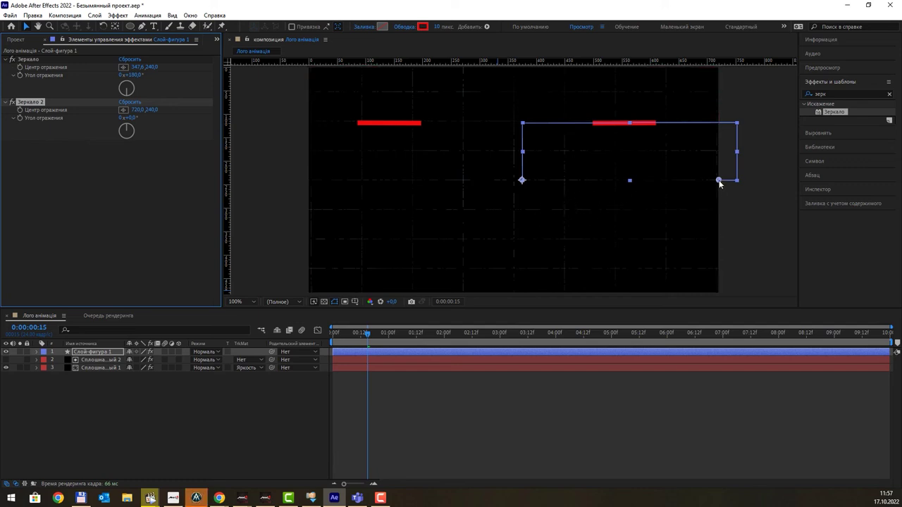
pyautogui.moveTo(719, 181); pyautogui.dragTo(517, 205)
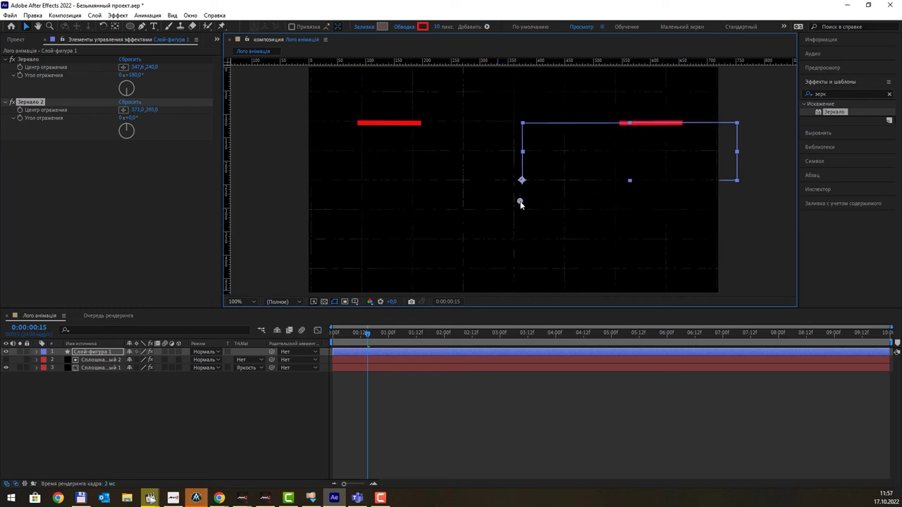
pyautogui.moveTo(518, 206); pyautogui.dragTo(513, 189)
pyautogui.moveTo(127, 131); pyautogui.dragTo(133, 133)
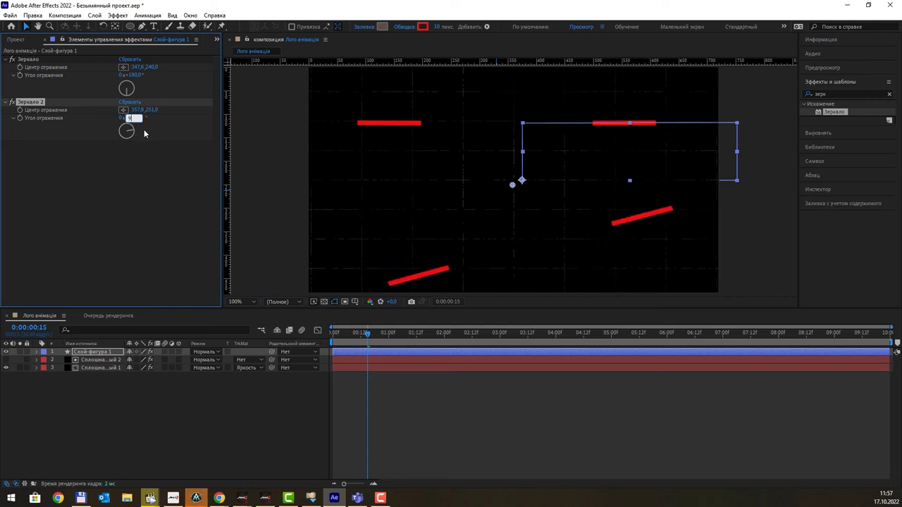
pyautogui.write('0x+90,0°')
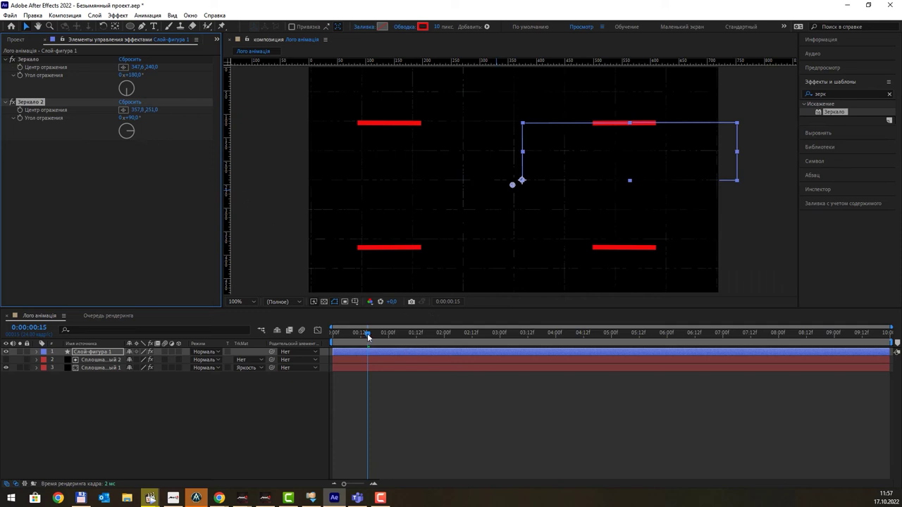
pyautogui.moveTo(367, 333)
pyautogui.mouseDown()
pyautogui.moveTo(341, 335)
pyautogui.moveTo(397, 339)
pyautogui.moveTo(346, 339)
pyautogui.mouseUp()
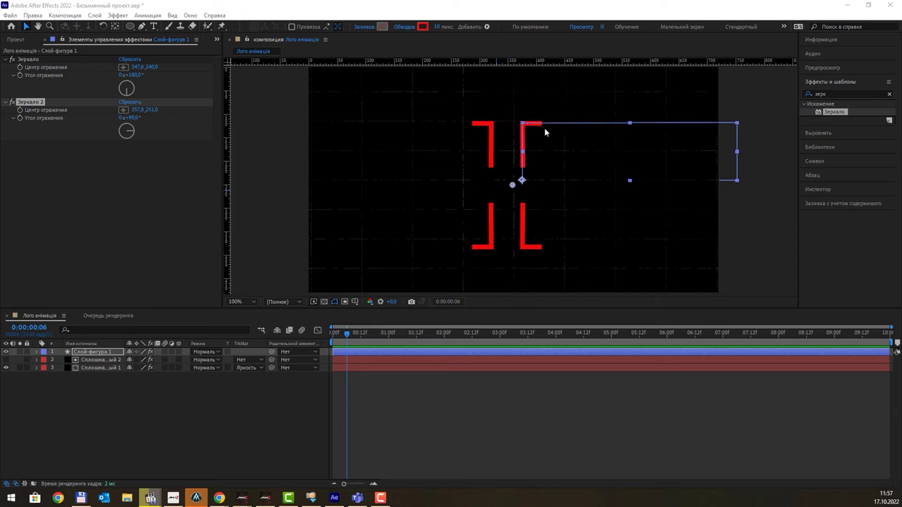
# - Drag Path 1's top vertex right to angle the brackets, then check frame 11
pyautogui.moveTo(523, 125)
pyautogui.mouseDown()
pyautogui.moveTo(531, 129)
pyautogui.moveTo(522, 124)
pyautogui.mouseUp()
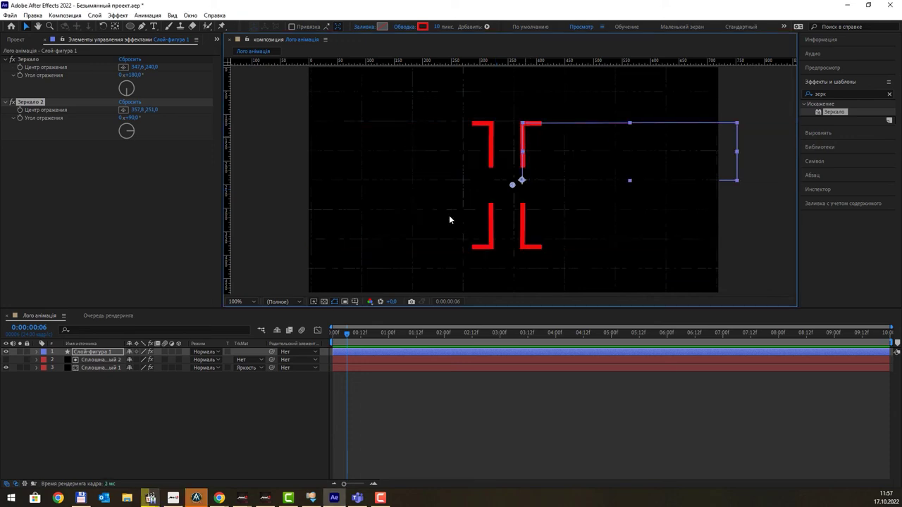
pyautogui.click(36, 351)
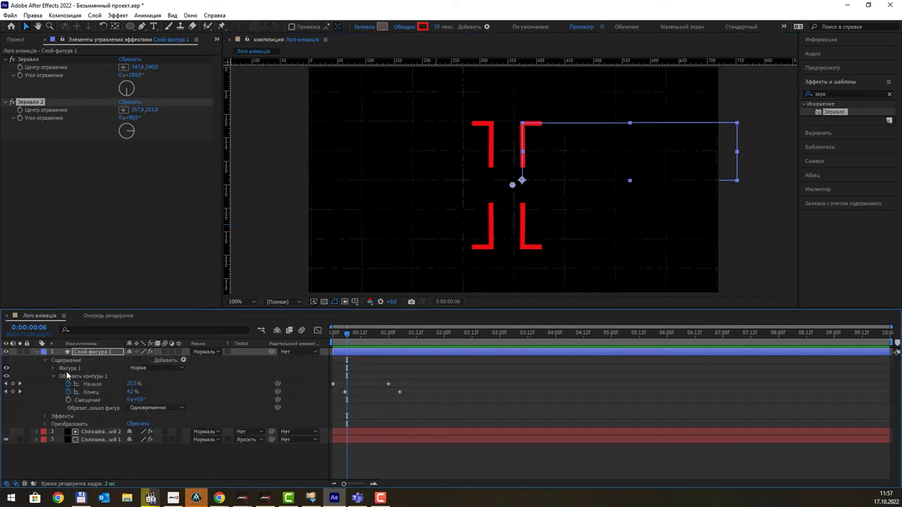
pyautogui.click(53, 376)
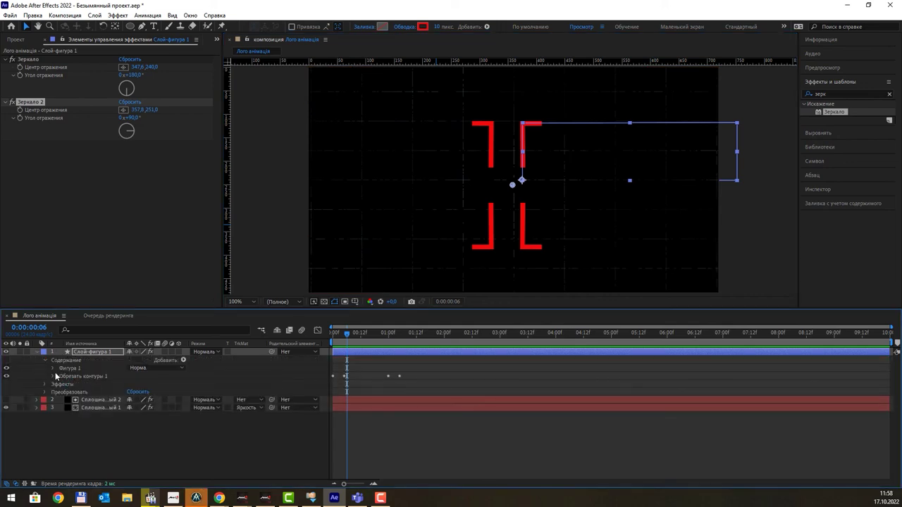
pyautogui.click(64, 369)
pyautogui.click(53, 368)
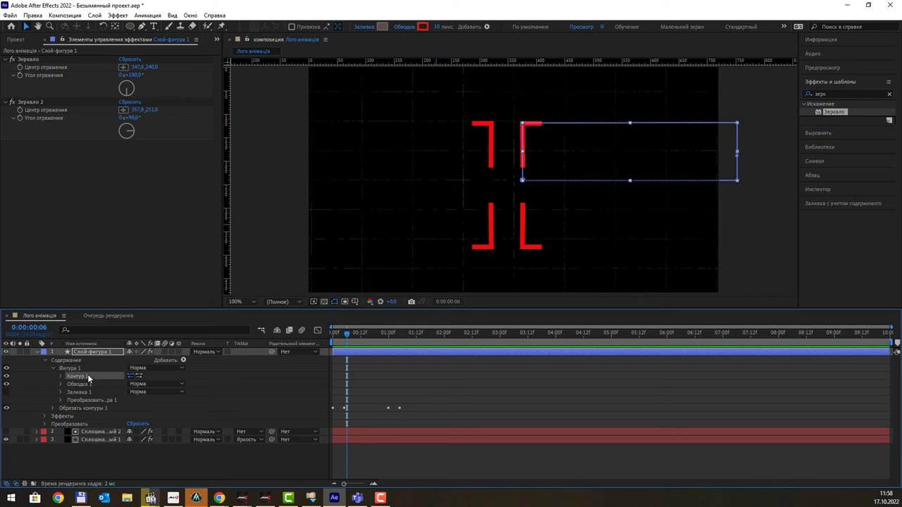
pyautogui.click(87, 376)
pyautogui.moveTo(523, 124); pyautogui.dragTo(586, 135)
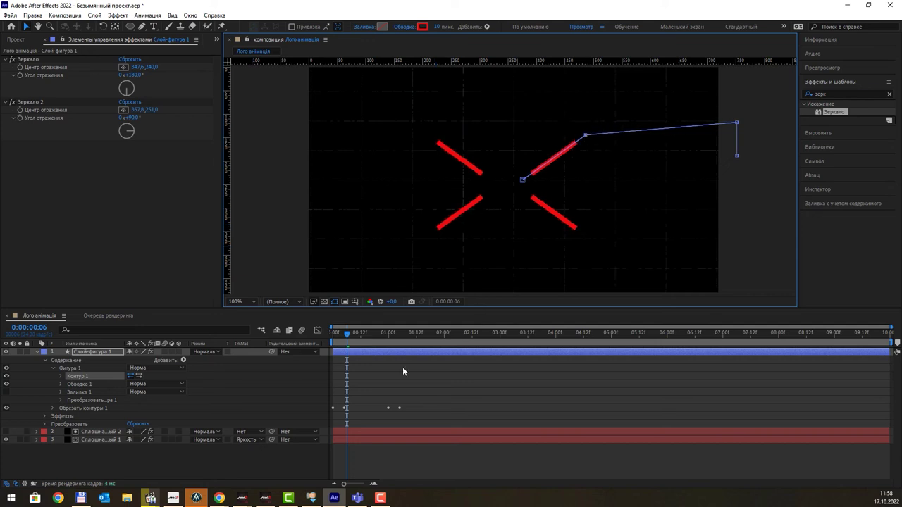
pyautogui.moveTo(349, 332)
pyautogui.mouseDown()
pyautogui.moveTo(369, 335)
pyautogui.moveTo(356, 332)
pyautogui.mouseUp()
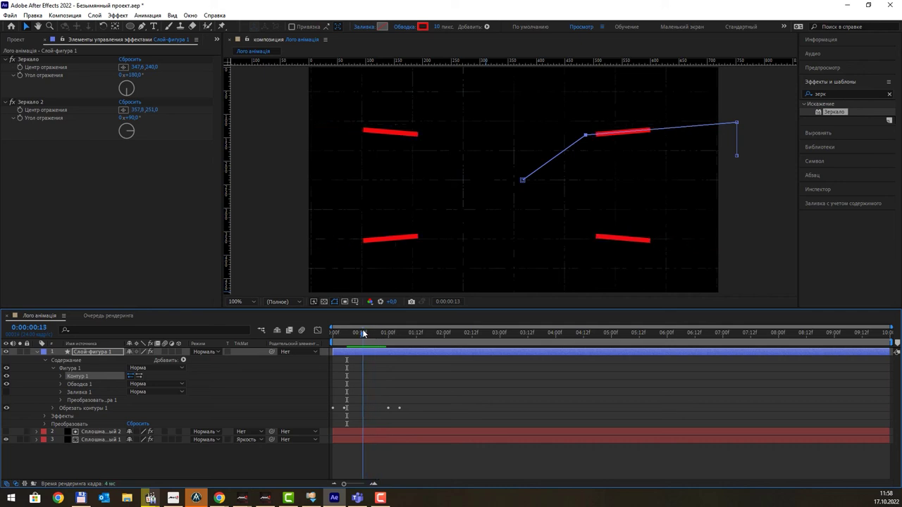
pyautogui.moveTo(357, 330); pyautogui.dragTo(359, 329)
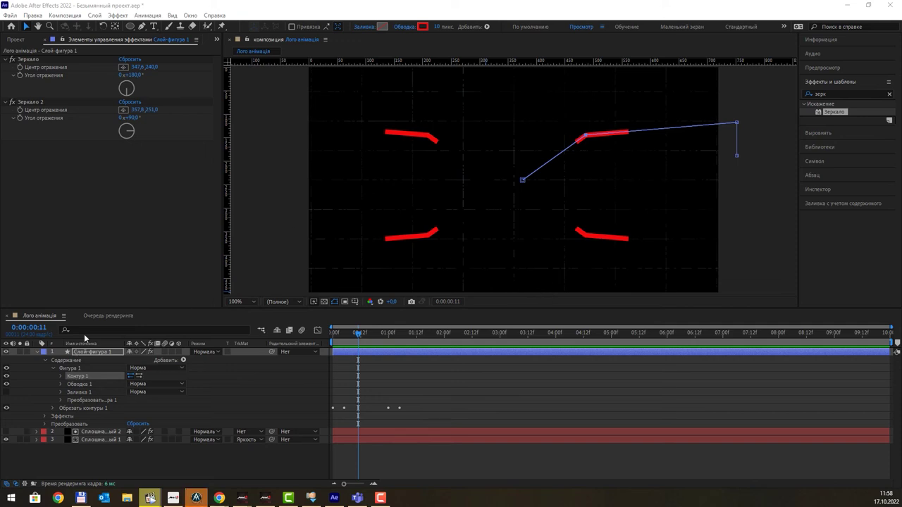
# - Collapse the bracket layer and turn on the Title/Action Safe guides
pyautogui.click(37, 352)
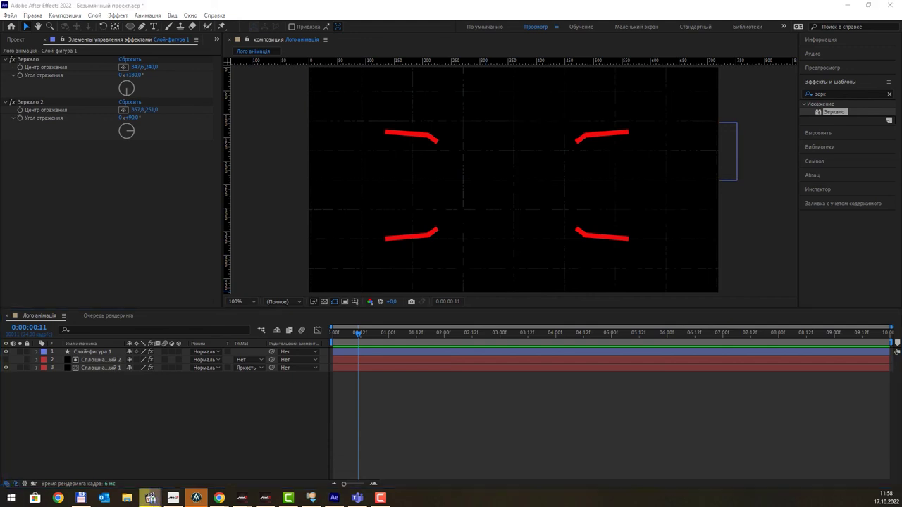
pyautogui.click(382, 302)
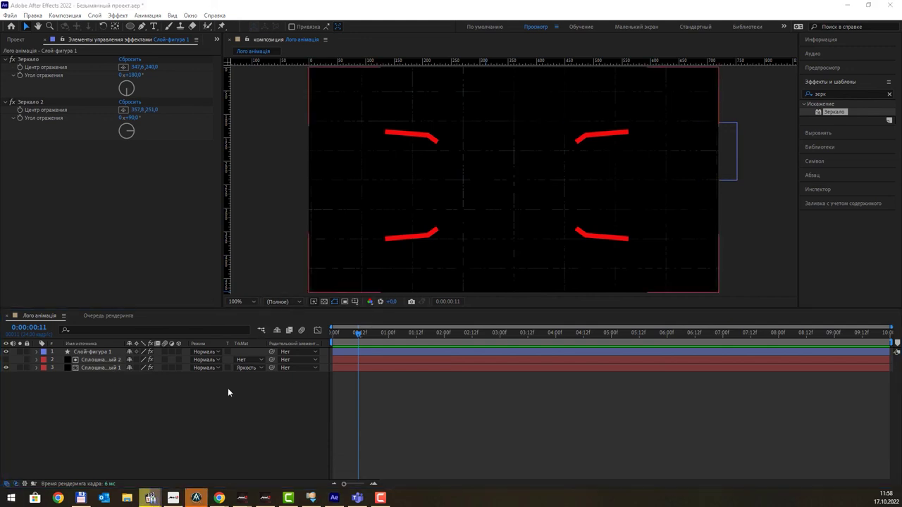
pyautogui.moveTo(74, 392); pyautogui.dragTo(194, 457)
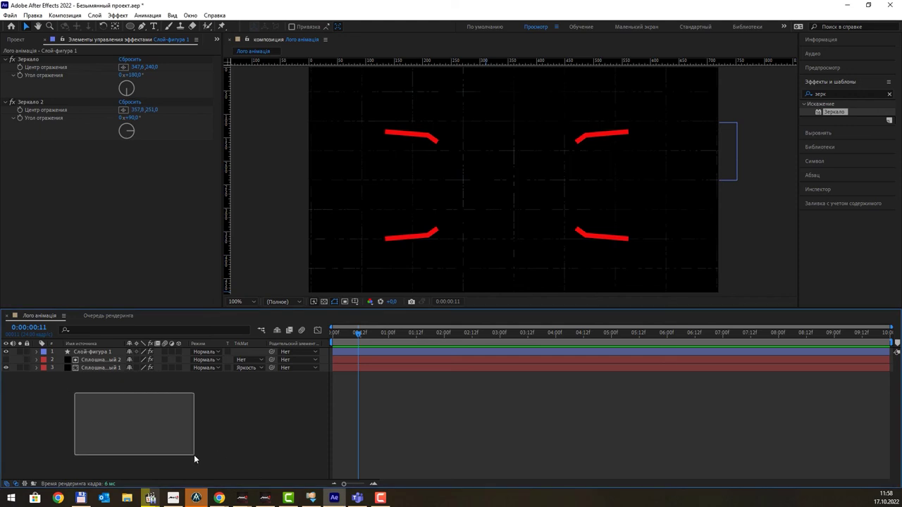
pyautogui.click(356, 303)
pyautogui.click(372, 311)
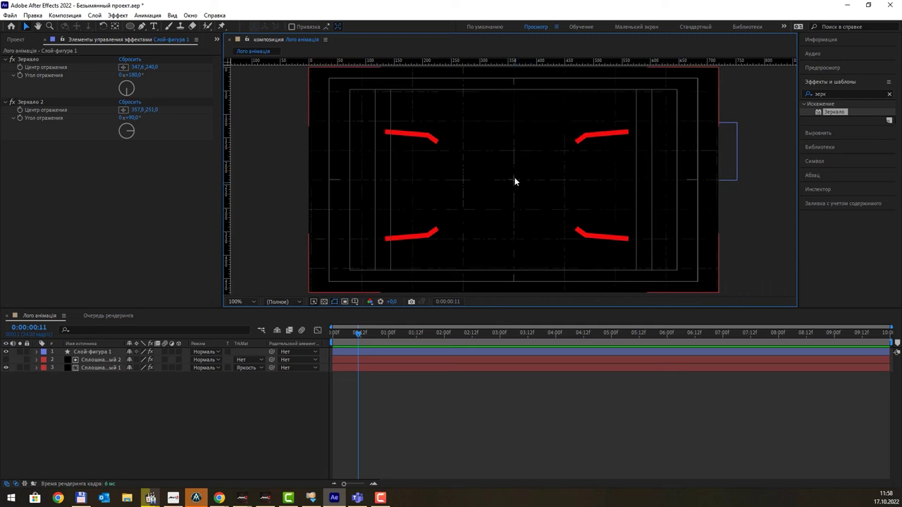
pyautogui.click(258, 196)
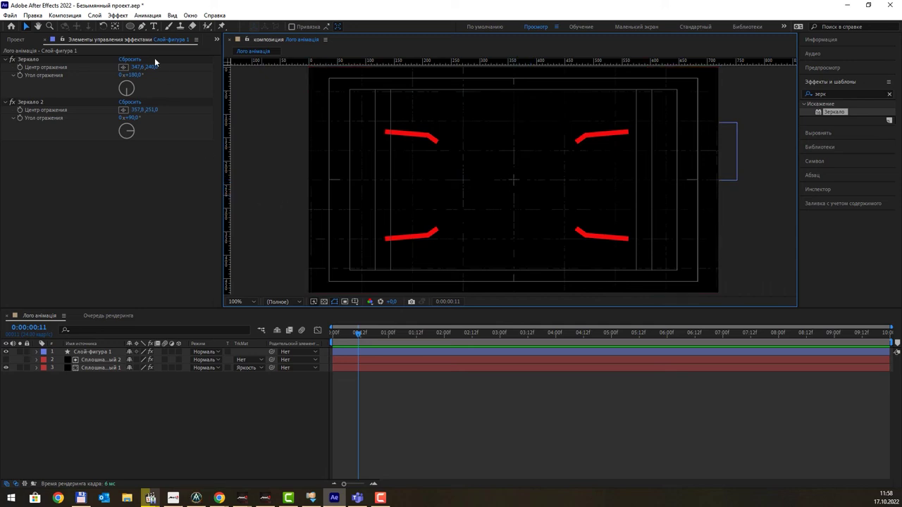
# - Draw a red ellipse ring at the composition centre with the Ellipse tool
pyautogui.click(132, 27)
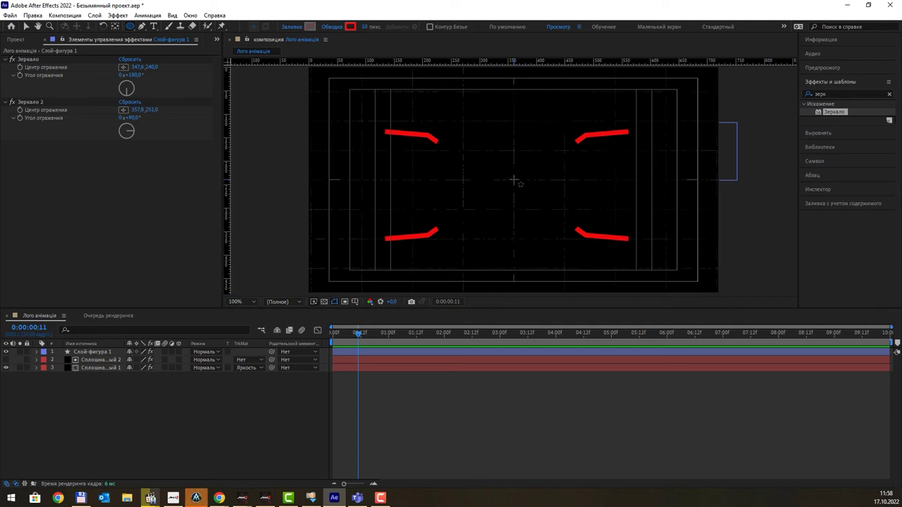
pyautogui.moveTo(513, 180)
pyautogui.mouseDown()
pyautogui.moveTo(552, 211)
pyautogui.moveTo(534, 200)
pyautogui.mouseUp()
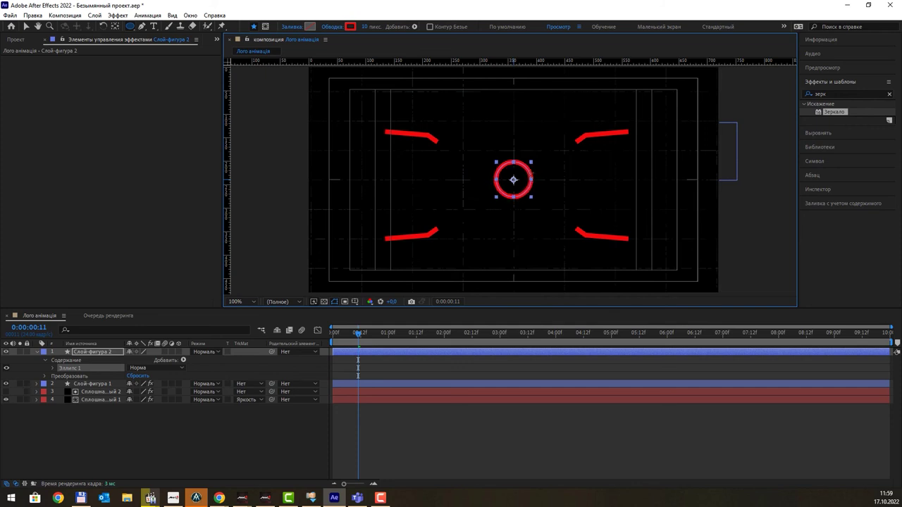
pyautogui.moveTo(534, 200); pyautogui.dragTo(537, 205)
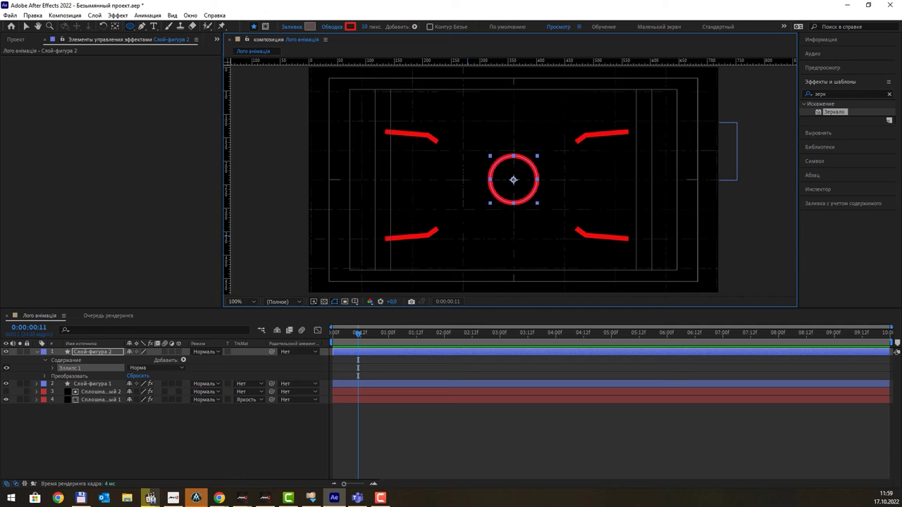
pyautogui.press('.')
pyautogui.press('.')
pyautogui.press('.')
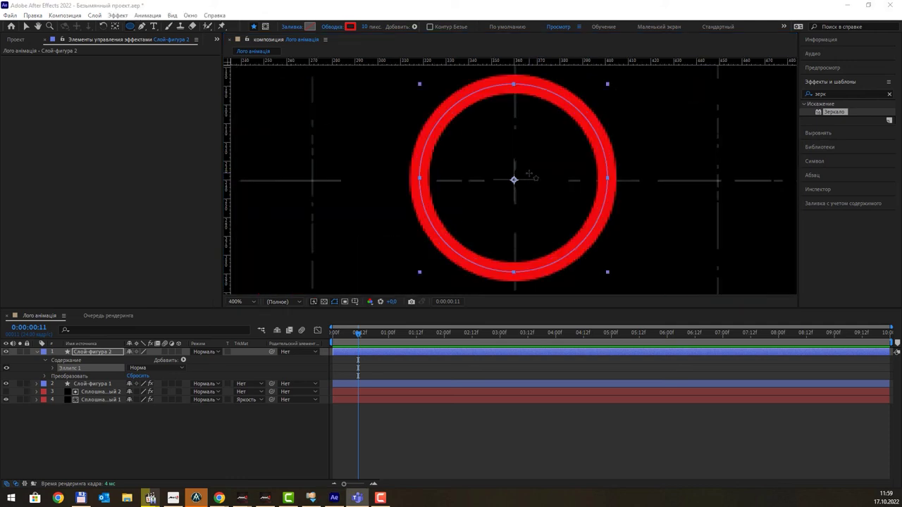
pyautogui.press(',')
pyautogui.press(',')
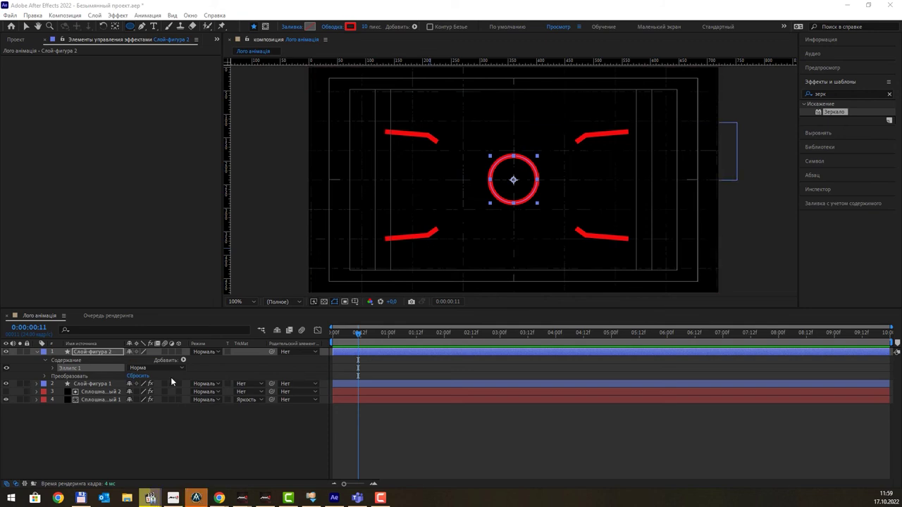
# - Keyframe the ring's Scale at 82% on frame 19 and 0% on frame 0
pyautogui.click(46, 377)
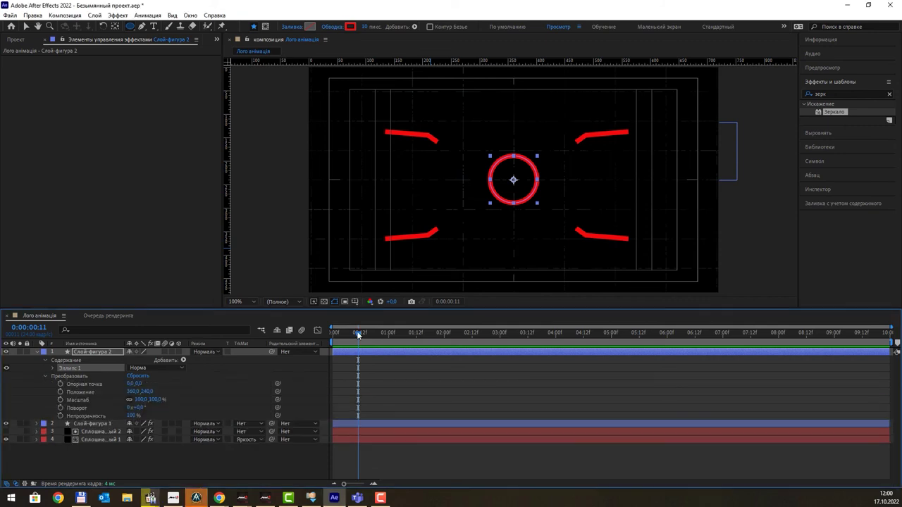
pyautogui.moveTo(358, 333)
pyautogui.mouseDown()
pyautogui.moveTo(335, 339)
pyautogui.moveTo(375, 341)
pyautogui.mouseUp()
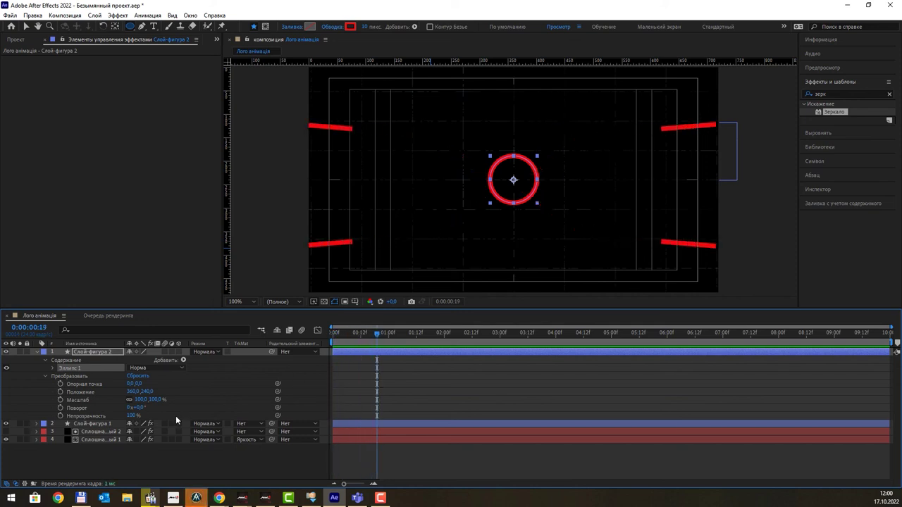
pyautogui.click(60, 400)
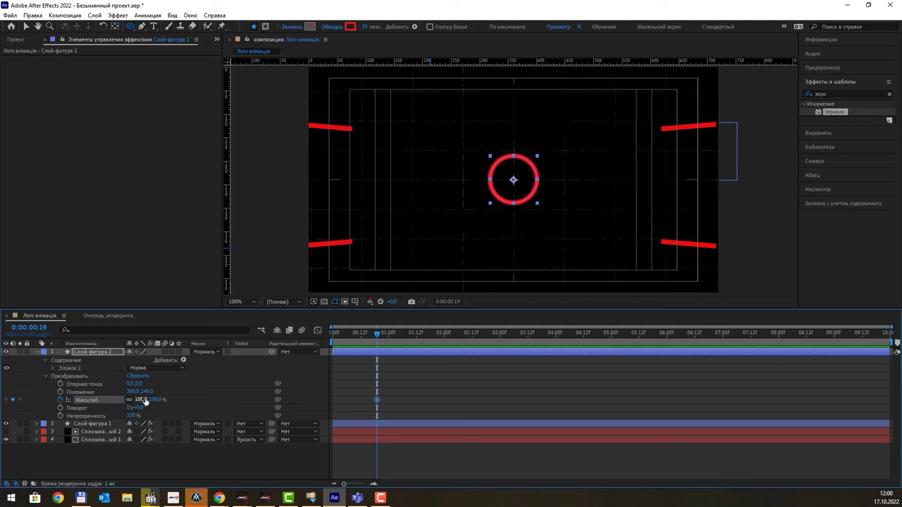
pyautogui.moveTo(144, 400); pyautogui.dragTo(131, 400)
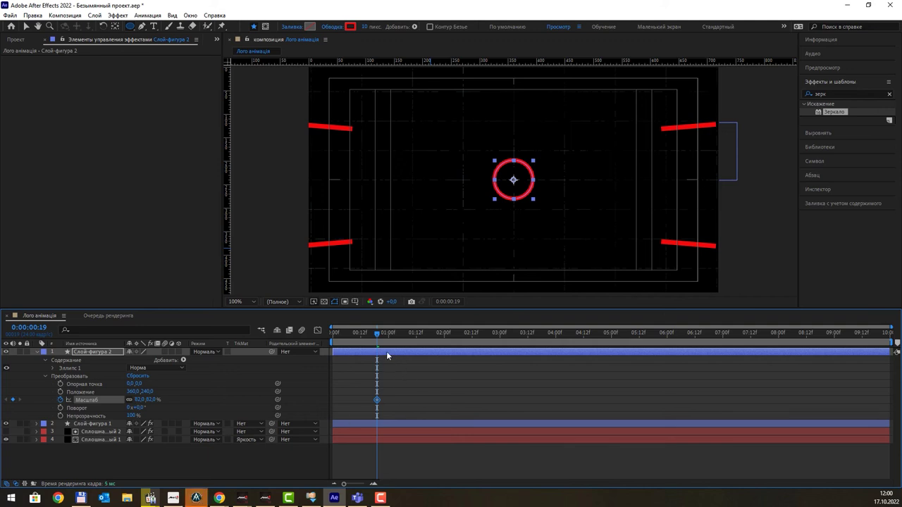
pyautogui.moveTo(380, 332); pyautogui.dragTo(307, 337)
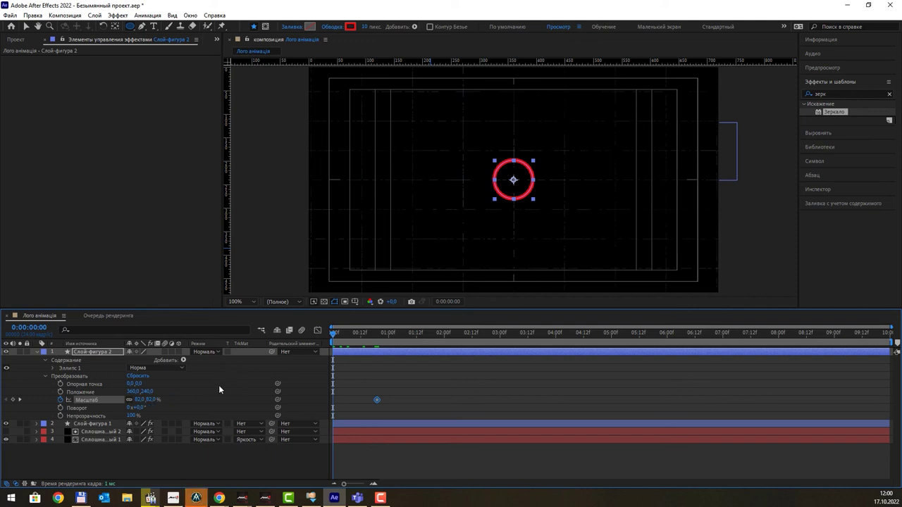
pyautogui.click(146, 401)
pyautogui.write('0')
pyautogui.press('Return')
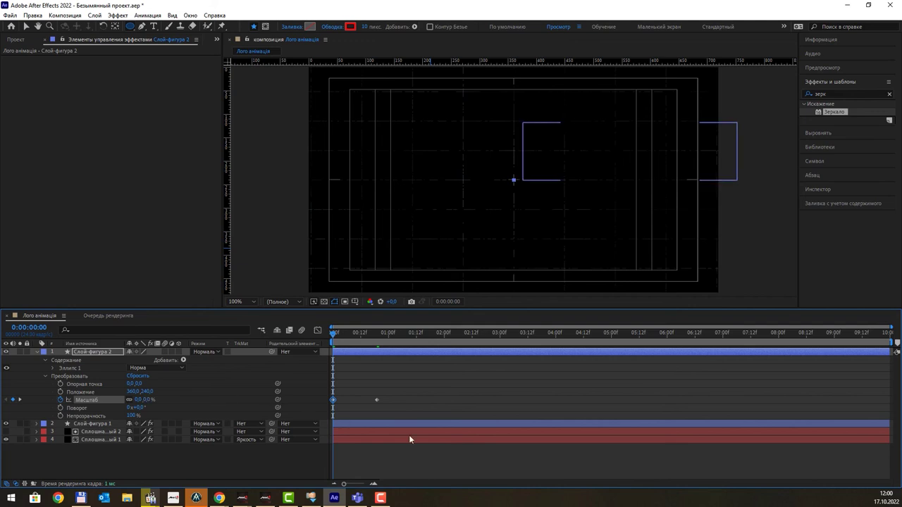
pyautogui.moveTo(331, 334); pyautogui.dragTo(386, 331)
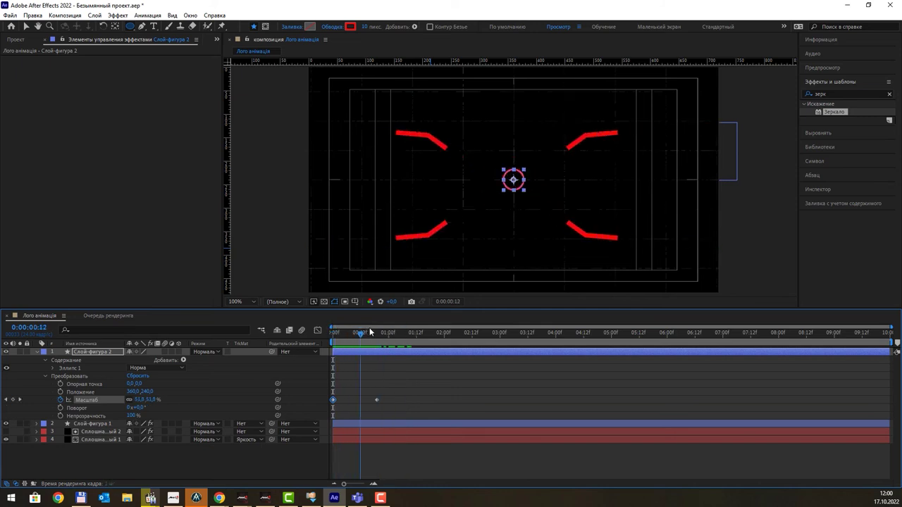
pyautogui.click(196, 499)
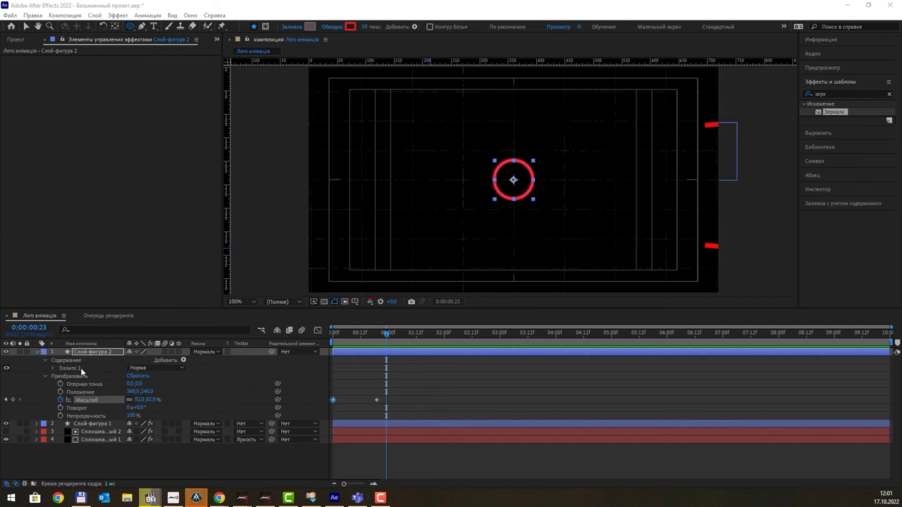
# - Keyframe Обводка 1 stroke width at 1 early on and 14 at 0:00:01:02
pyautogui.click(52, 368)
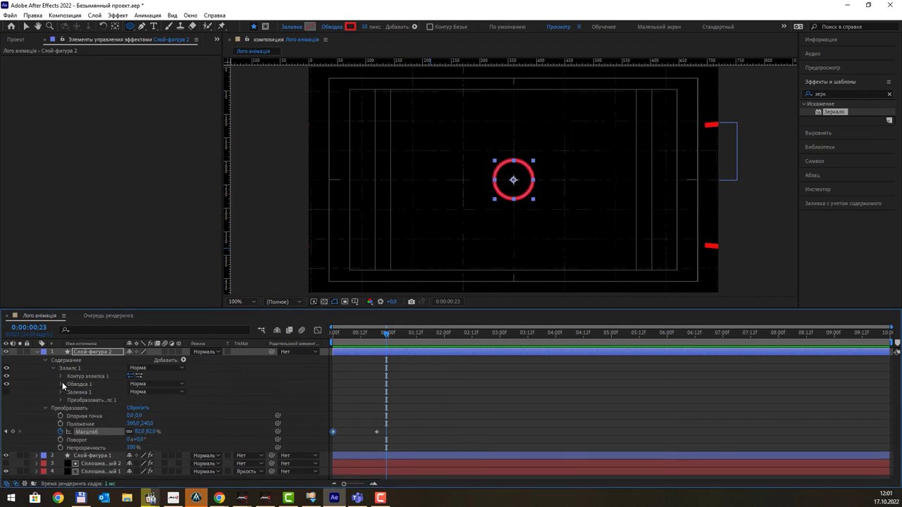
pyautogui.click(61, 384)
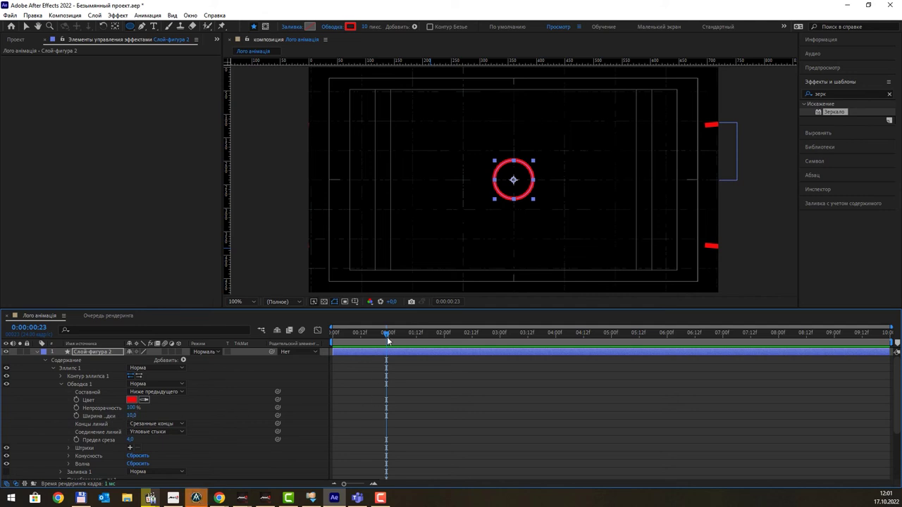
pyautogui.moveTo(385, 333); pyautogui.dragTo(338, 340)
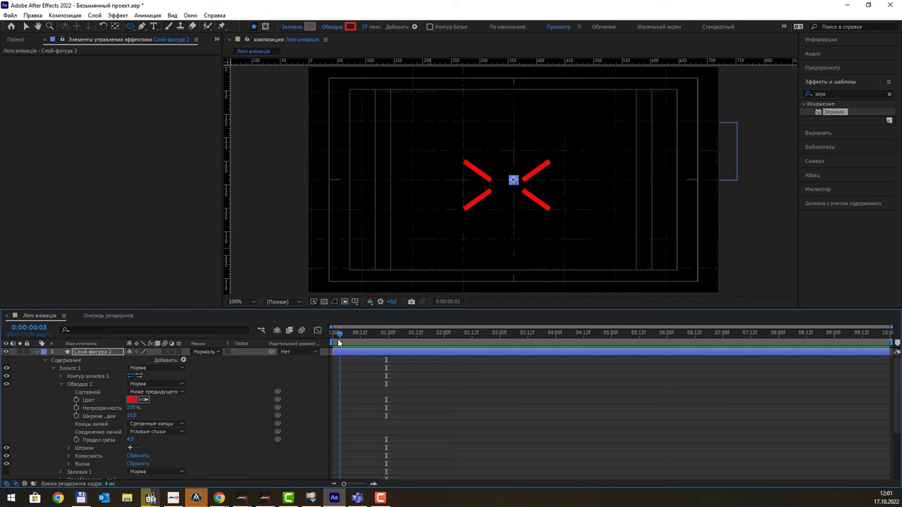
pyautogui.click(77, 417)
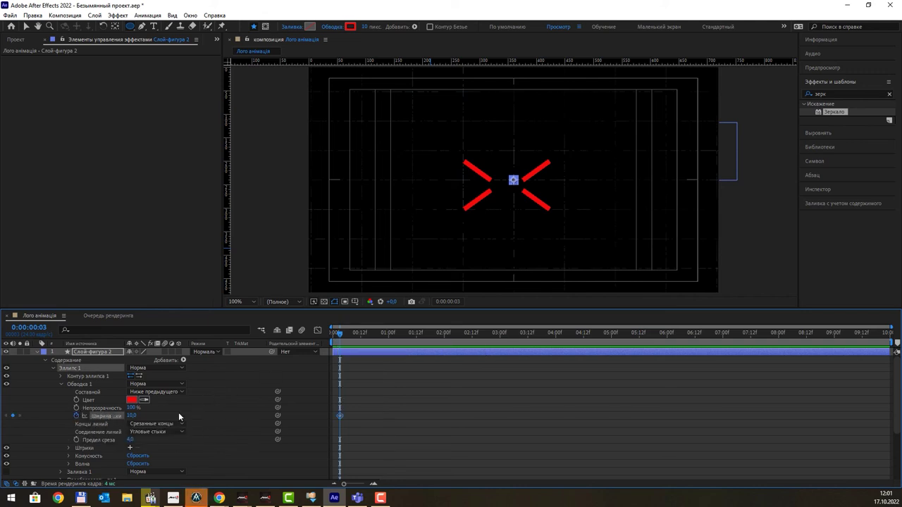
pyautogui.write('1')
pyautogui.press('Return')
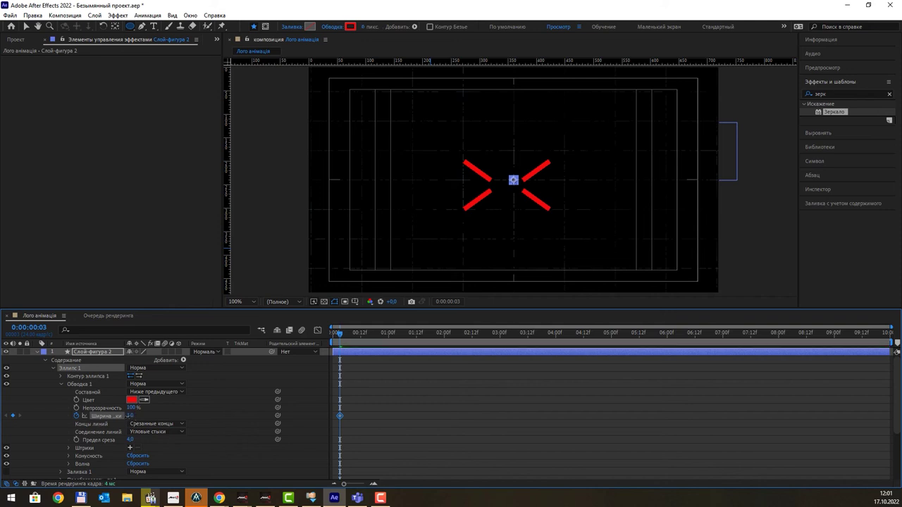
pyautogui.moveTo(340, 333); pyautogui.dragTo(392, 333)
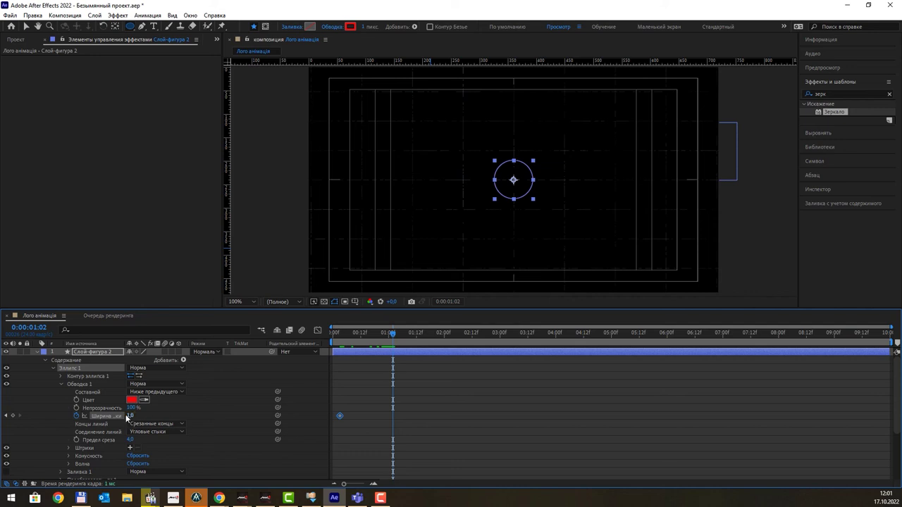
pyautogui.moveTo(130, 415); pyautogui.dragTo(140, 415)
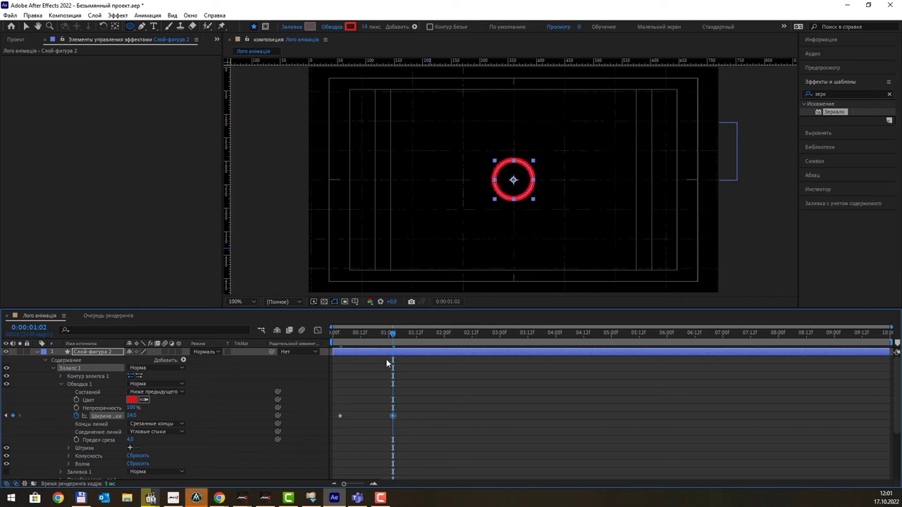
# - Preview the ring's growing stroke from the start and park on an early frame
pyautogui.moveTo(393, 330)
pyautogui.mouseDown()
pyautogui.moveTo(356, 351)
pyautogui.moveTo(362, 355)
pyautogui.mouseUp()
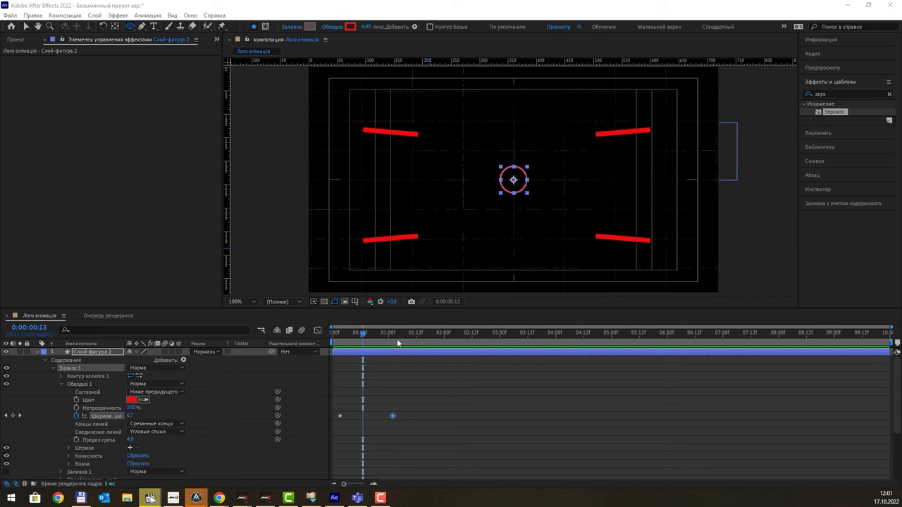
pyautogui.moveTo(357, 334); pyautogui.dragTo(334, 342)
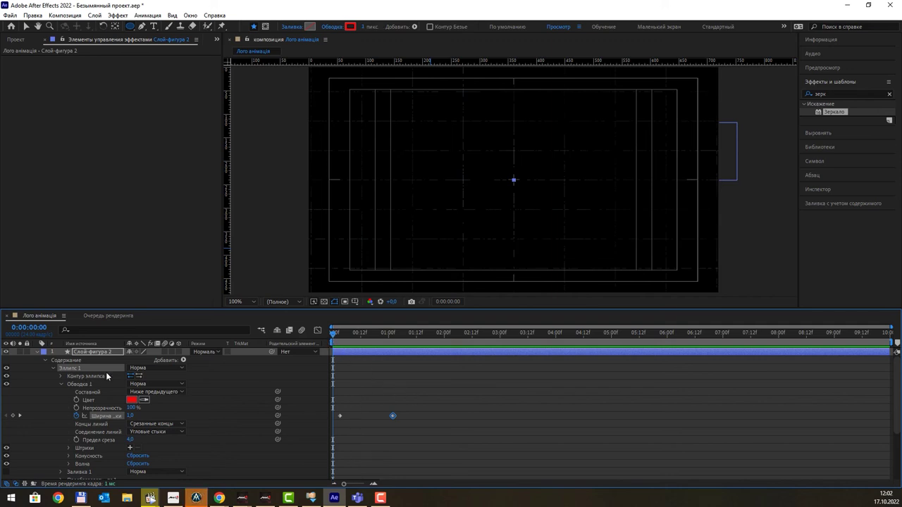
pyautogui.press('space')
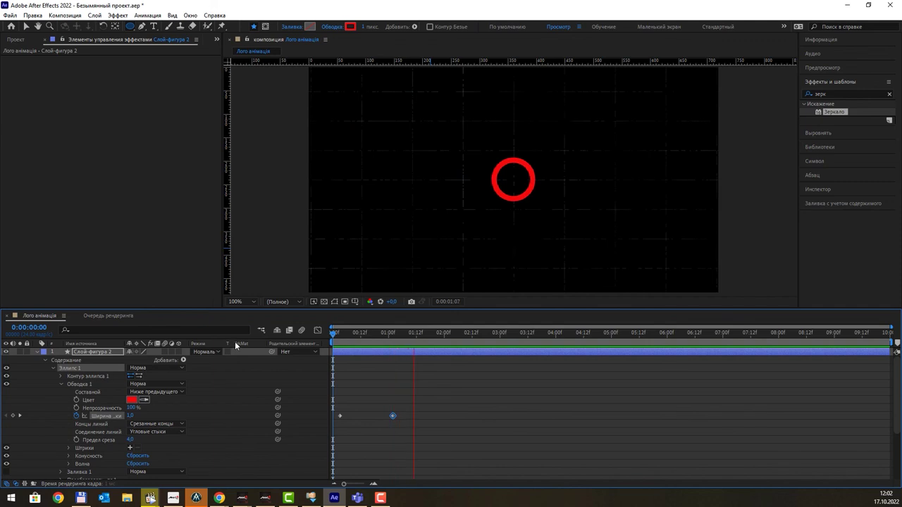
pyautogui.press('space')
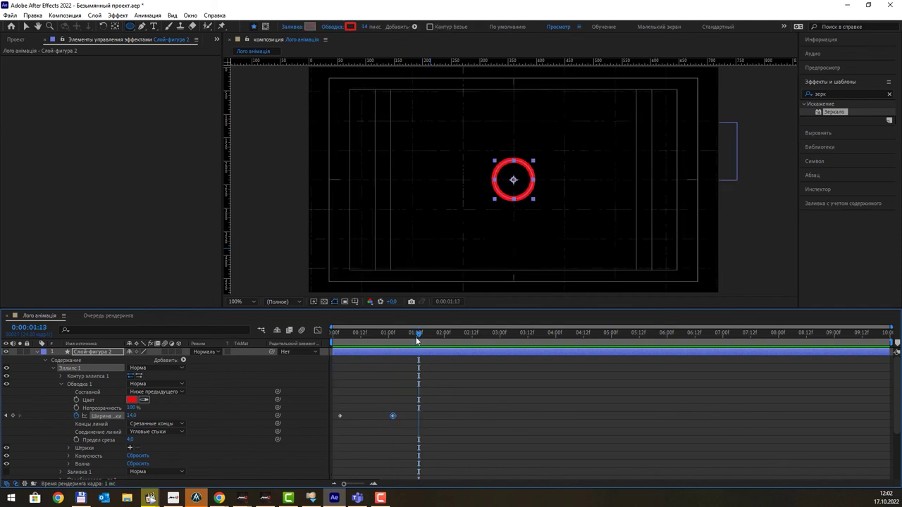
pyautogui.press('space')
pyautogui.press('space')
pyautogui.moveTo(403, 334); pyautogui.dragTo(346, 334)
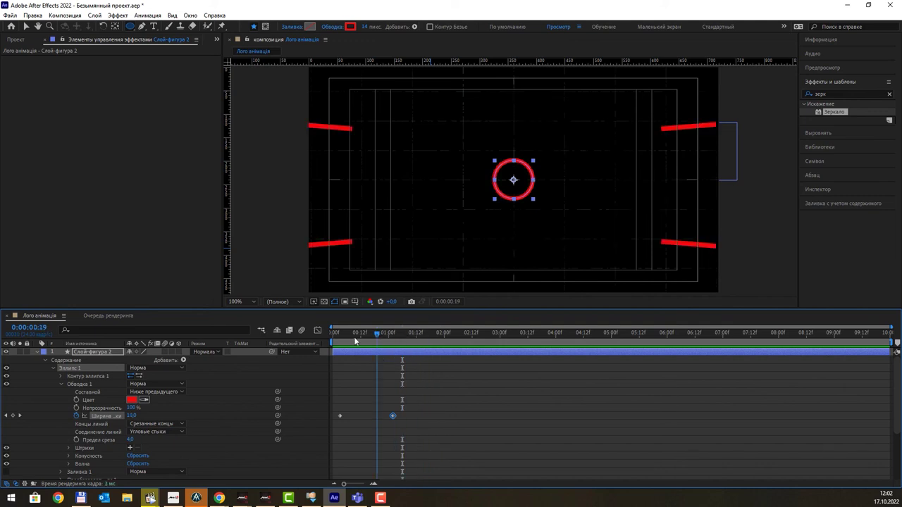
# - Duplicate the red bars layer Слой-фигура 1 to create Слой-фигура 3
pyautogui.click(37, 351)
pyautogui.click(94, 361)
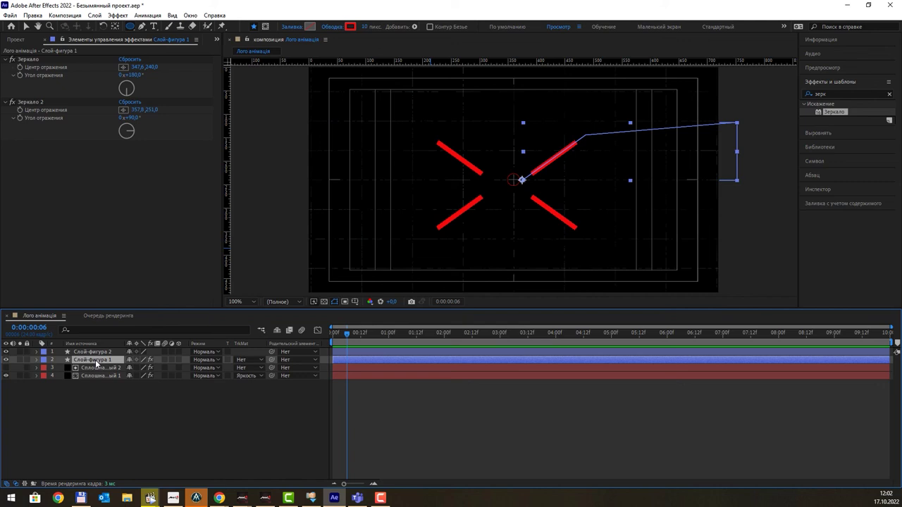
pyautogui.hotkey('ctrl', 'd')
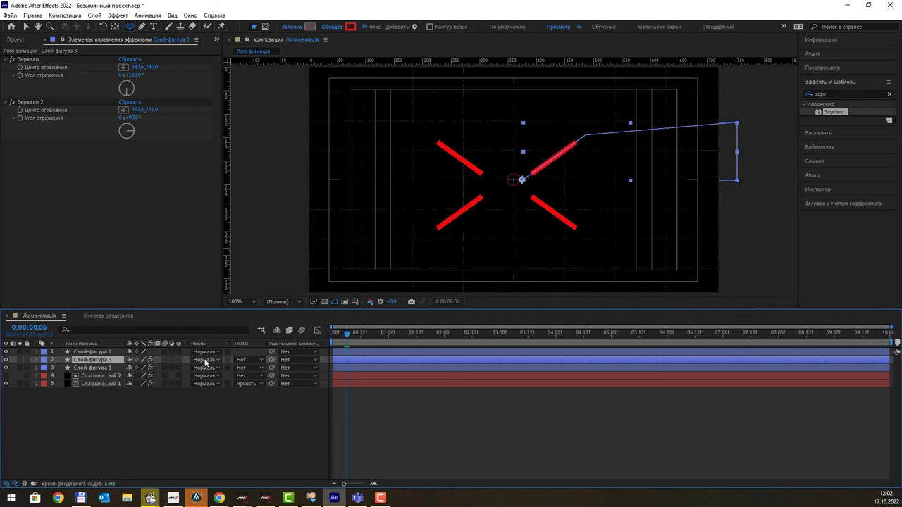
# - Shift Слой-фигура 3's Trim Paths keyframes later so they start at 0:00:00:06
pyautogui.click(39, 362)
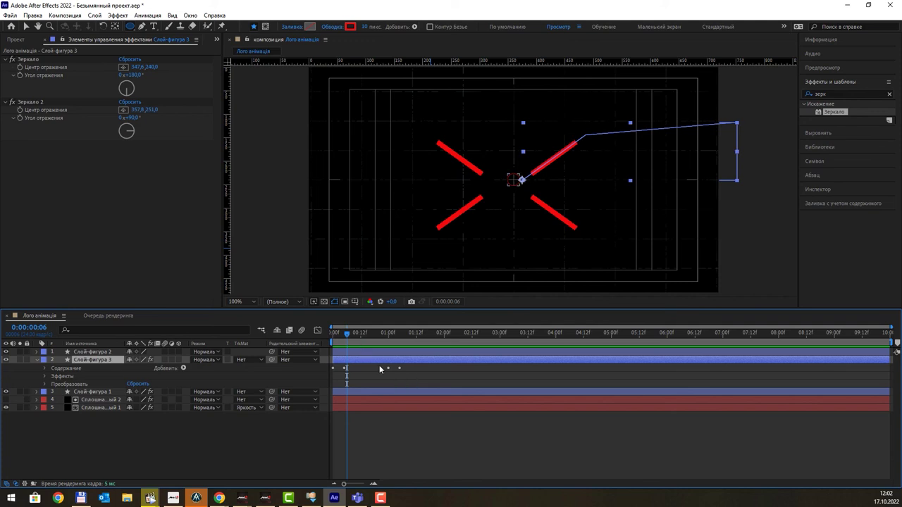
pyautogui.click(358, 376)
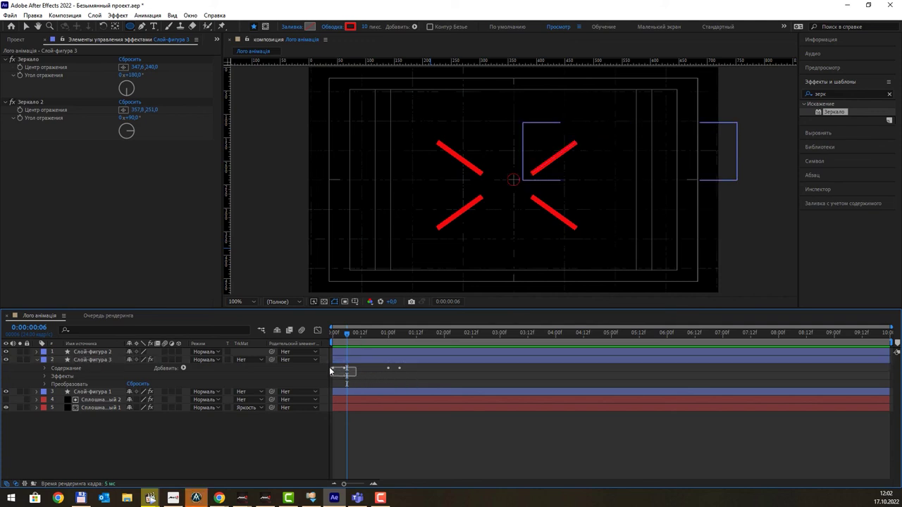
pyautogui.click(45, 368)
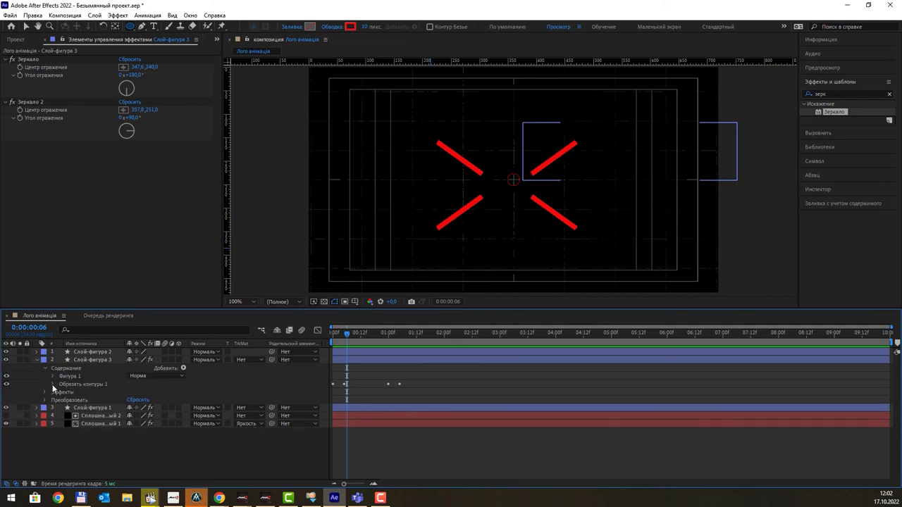
pyautogui.click(52, 385)
pyautogui.click(52, 384)
pyautogui.click(44, 392)
pyautogui.click(52, 384)
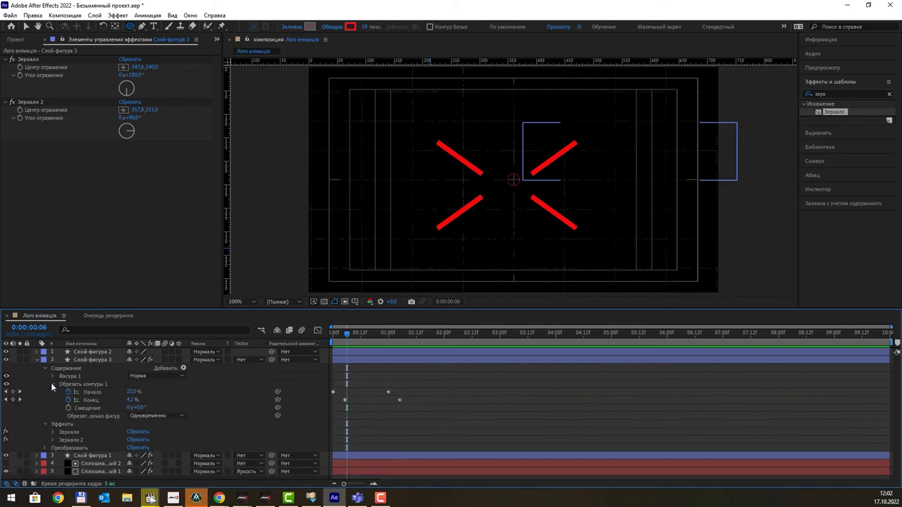
pyautogui.moveTo(358, 410)
pyautogui.mouseDown()
pyautogui.moveTo(319, 385)
pyautogui.moveTo(442, 401)
pyautogui.moveTo(358, 400)
pyautogui.moveTo(459, 422)
pyautogui.mouseUp()
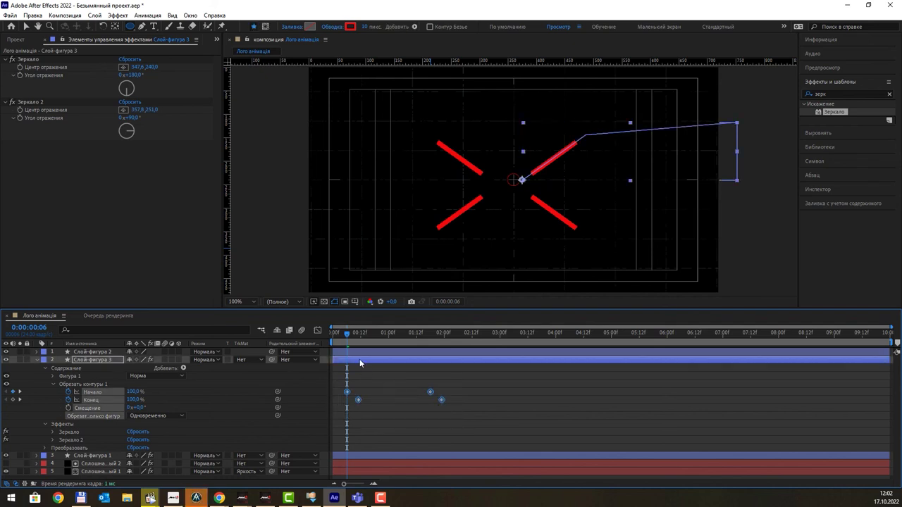
pyautogui.moveTo(351, 340); pyautogui.dragTo(435, 346)
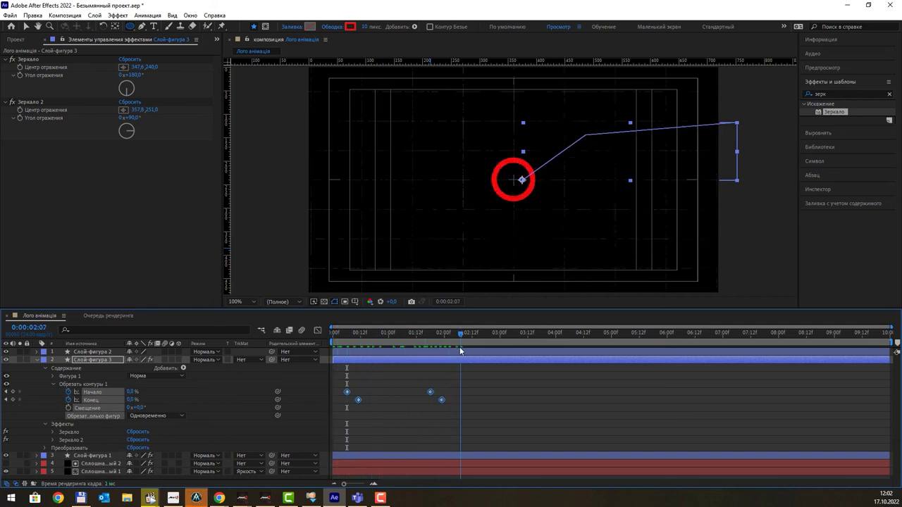
pyautogui.moveTo(419, 348); pyautogui.dragTo(342, 348)
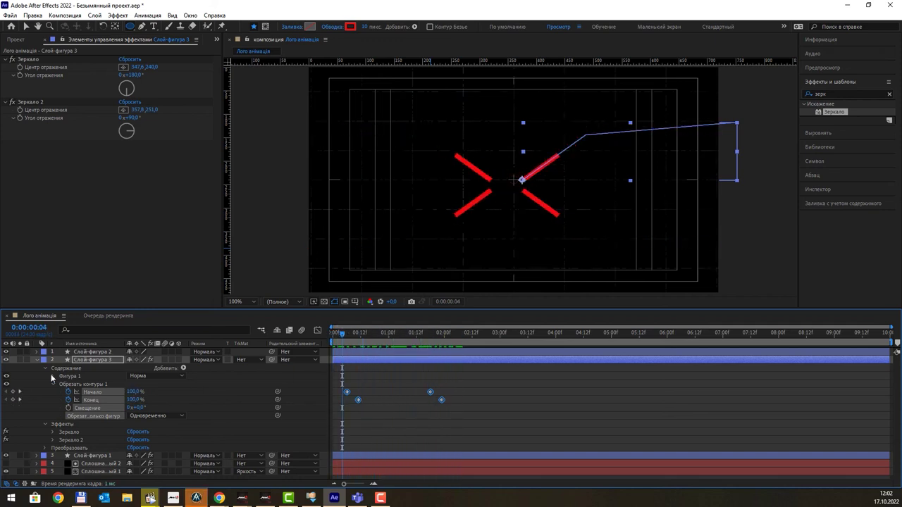
pyautogui.click(36, 360)
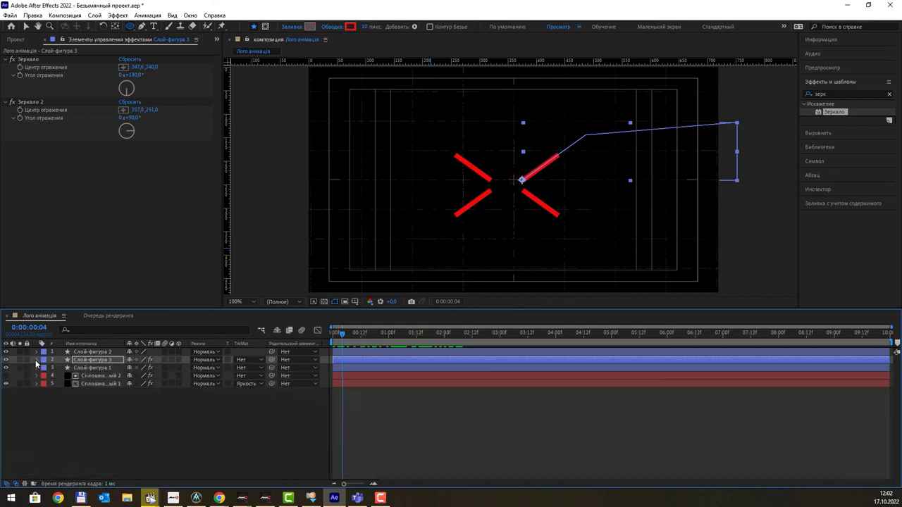
pyautogui.click(211, 434)
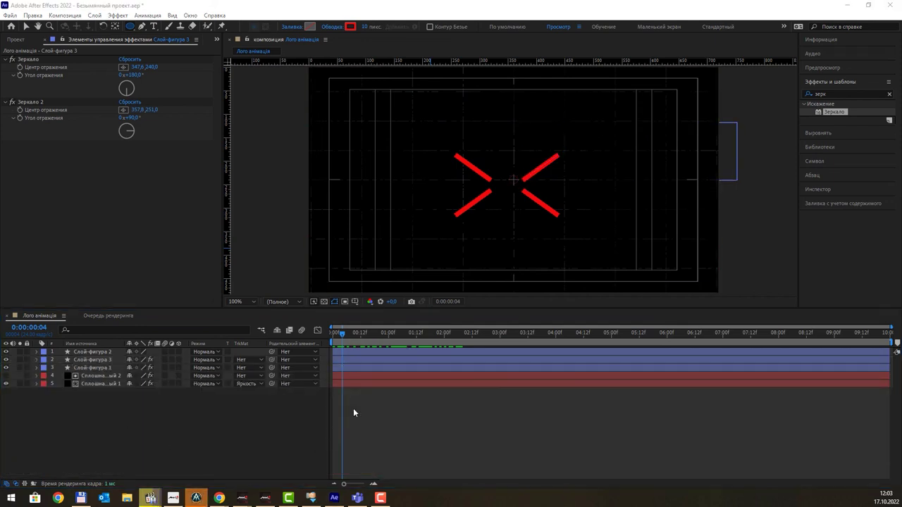
pyautogui.moveTo(340, 332); pyautogui.dragTo(315, 337)
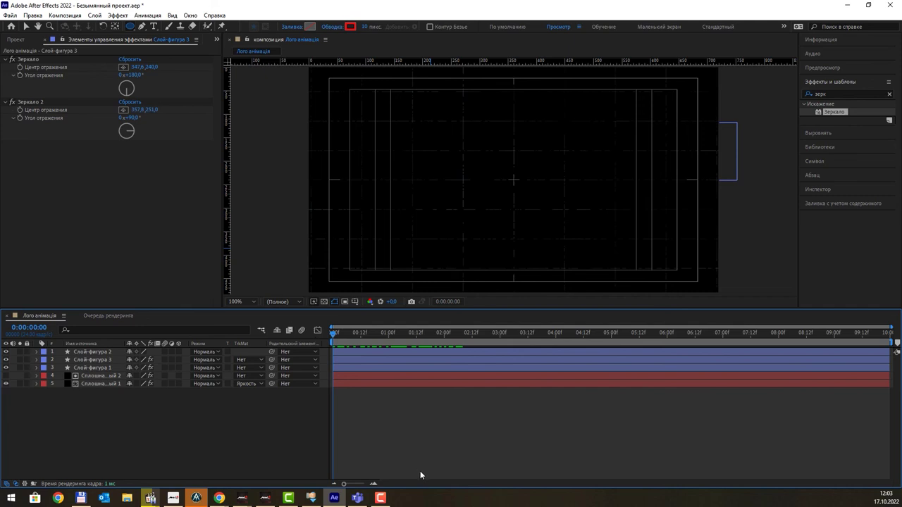
pyautogui.press('space')
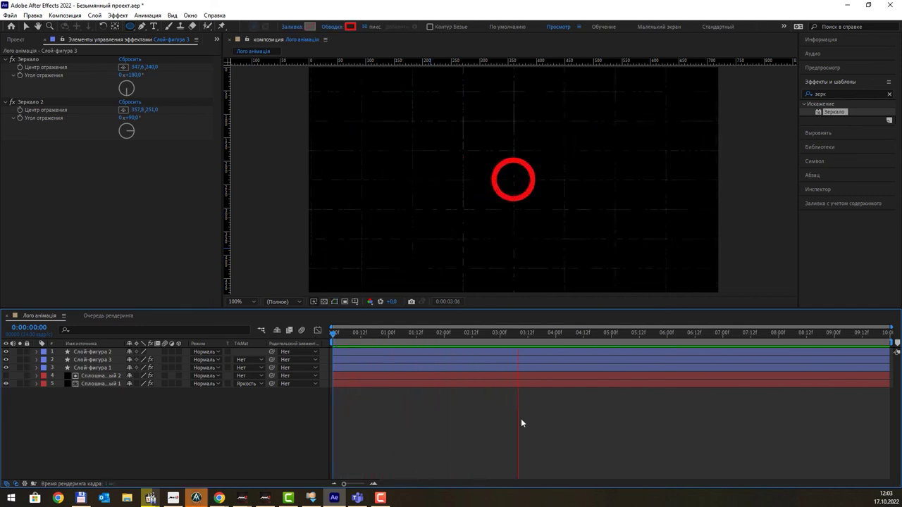
pyautogui.moveTo(525, 335)
pyautogui.mouseDown()
pyautogui.moveTo(398, 333)
pyautogui.moveTo(371, 344)
pyautogui.moveTo(401, 344)
pyautogui.moveTo(356, 344)
pyautogui.mouseUp()
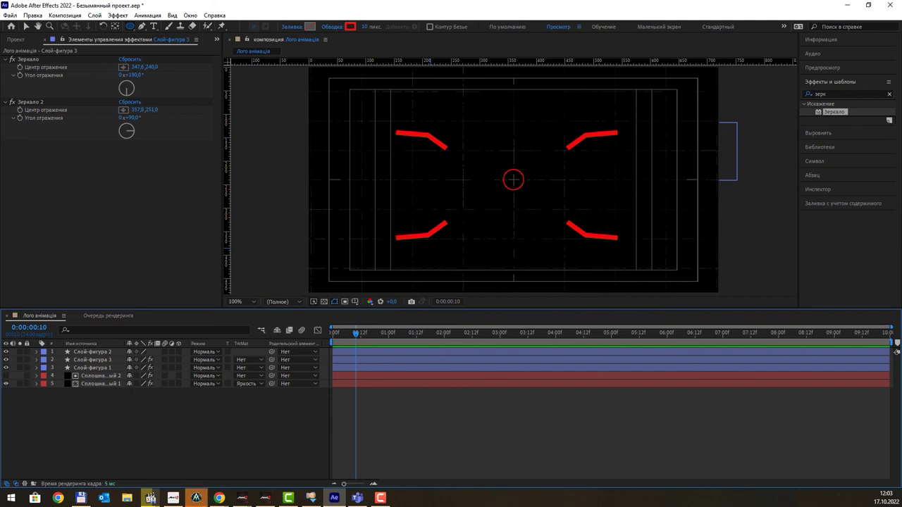
pyautogui.click(150, 499)
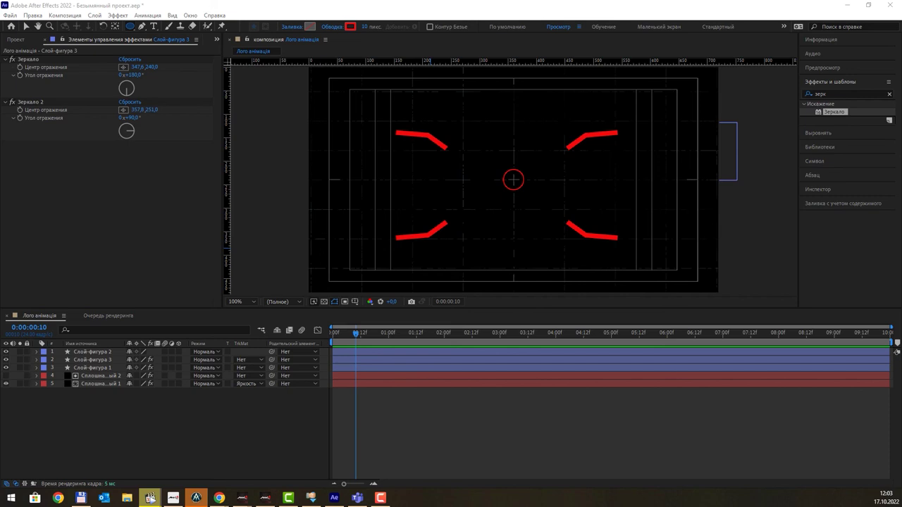
pyautogui.click(105, 360)
pyautogui.click(105, 352)
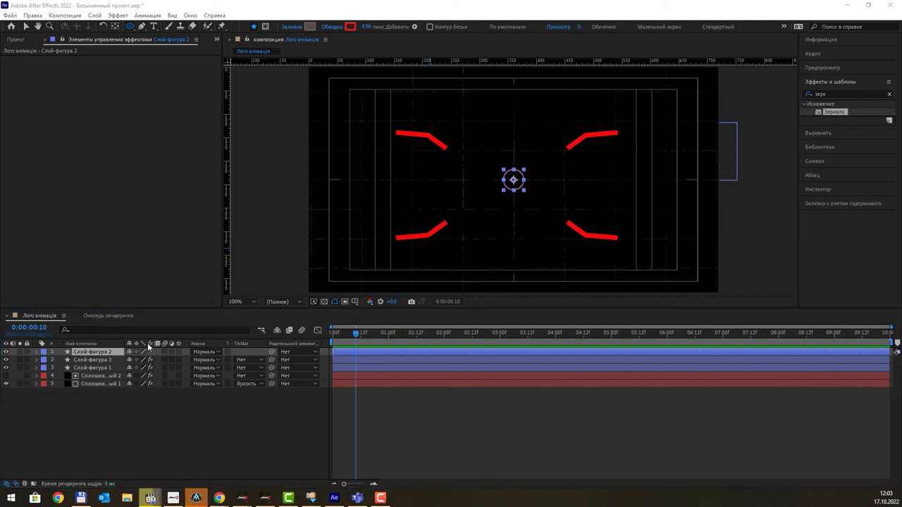
# - Duplicate the inner ring layer Слой-фигура 2 into Слой-фигура 4
pyautogui.click(110, 352)
pyautogui.hotkey('ctrl', 'd')
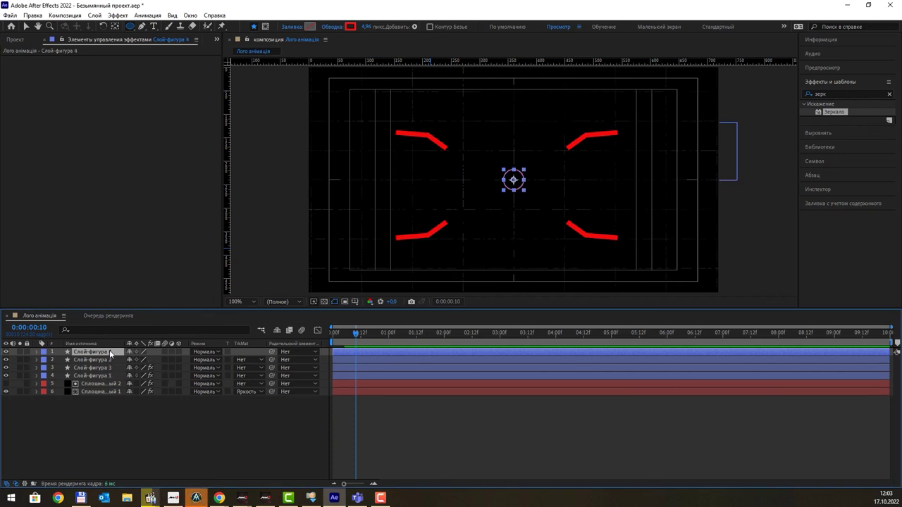
pyautogui.click(36, 352)
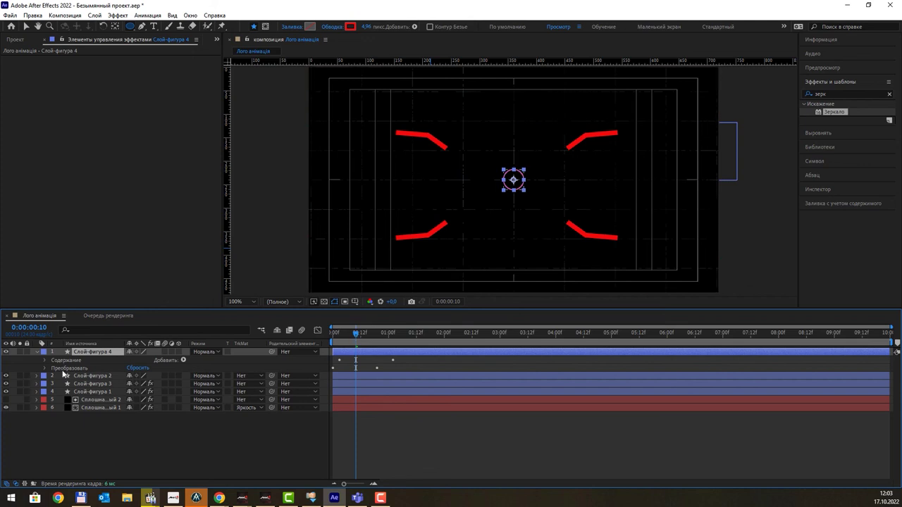
pyautogui.click(45, 369)
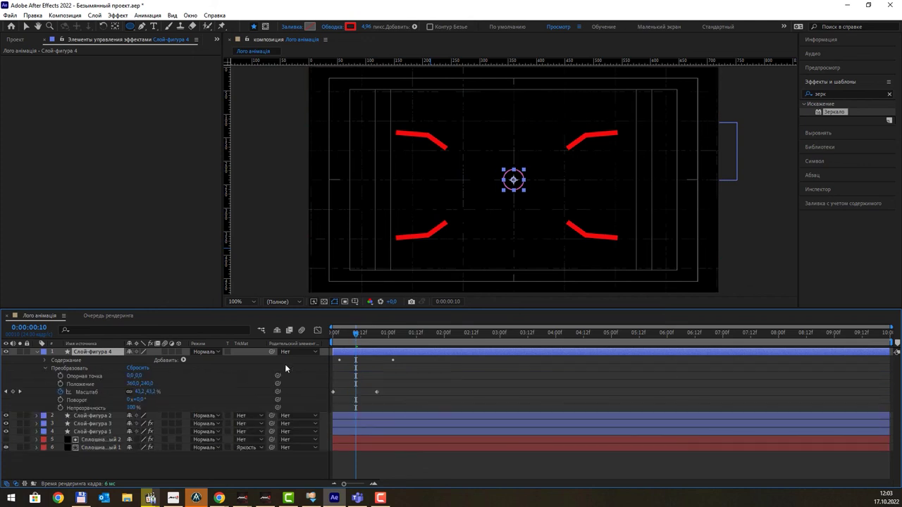
# - Keyframe Слой-фигура 4's Scale to 130% at 0:00:00:19, forming a larger outer ring
pyautogui.moveTo(356, 332); pyautogui.dragTo(335, 338)
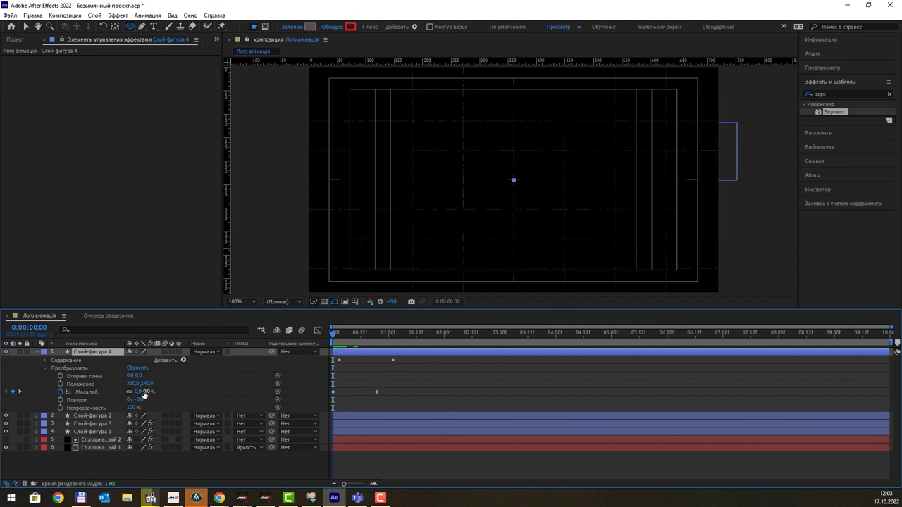
pyautogui.moveTo(334, 334); pyautogui.dragTo(377, 348)
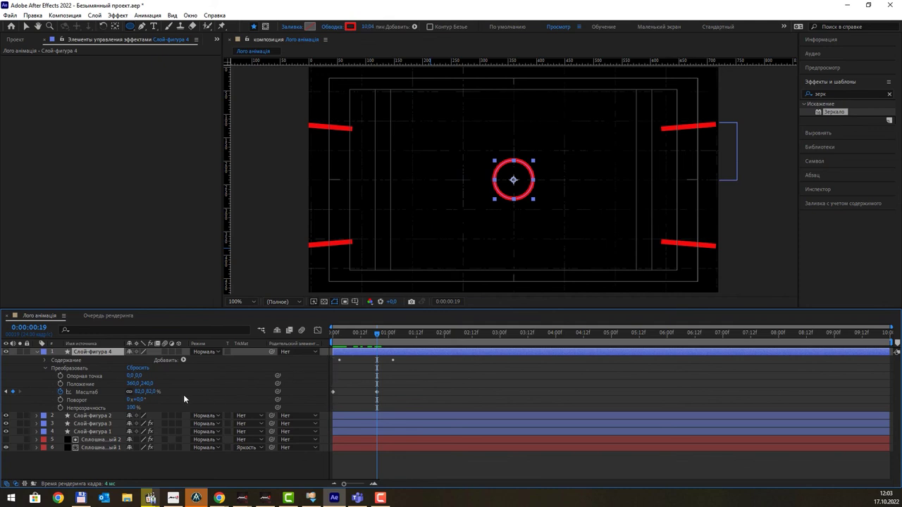
pyautogui.moveTo(150, 392); pyautogui.dragTo(181, 392)
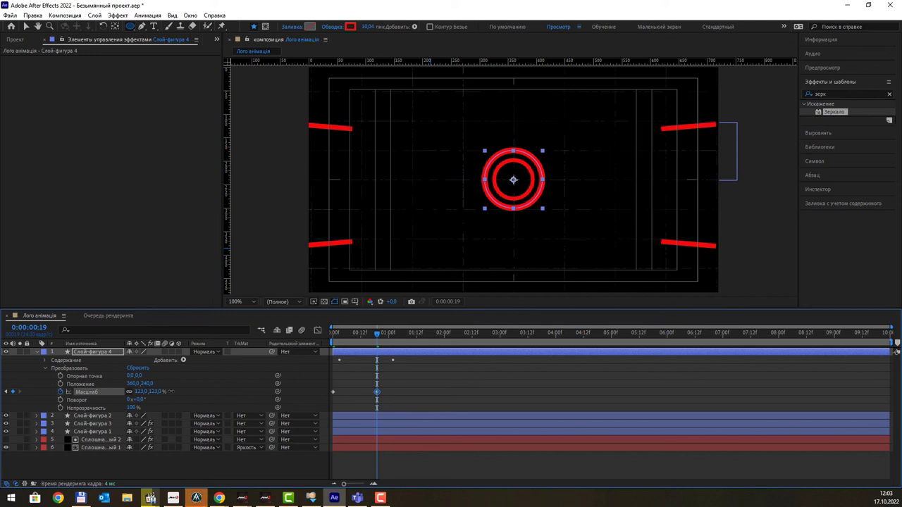
pyautogui.moveTo(163, 390); pyautogui.dragTo(168, 390)
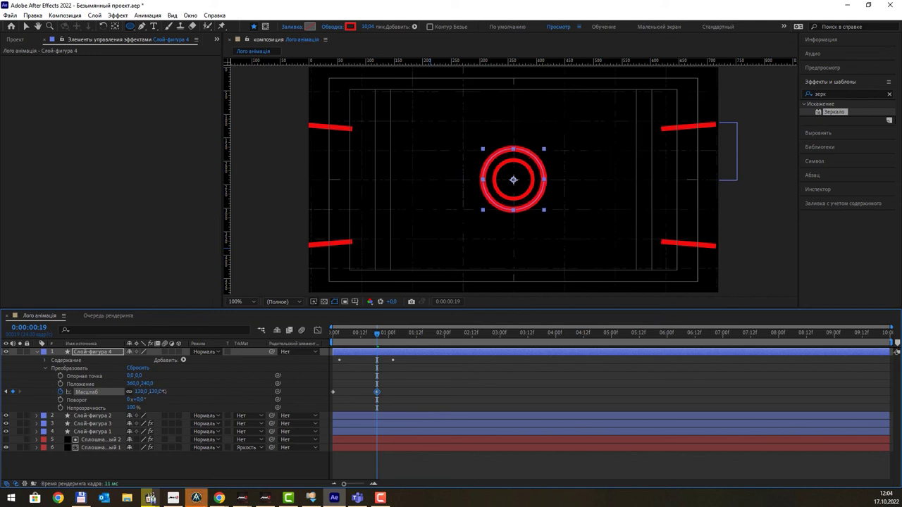
pyautogui.moveTo(377, 337)
pyautogui.mouseDown()
pyautogui.moveTo(402, 343)
pyautogui.moveTo(377, 341)
pyautogui.mouseUp()
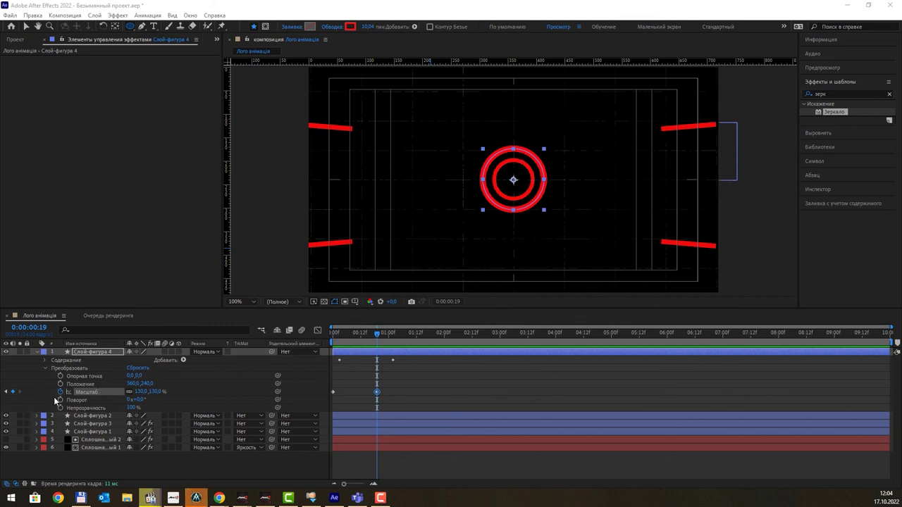
# - Expand Ellipse 1's Fill 1, Transform and Stroke 1 groups on Слой-фигура 4
pyautogui.click(46, 360)
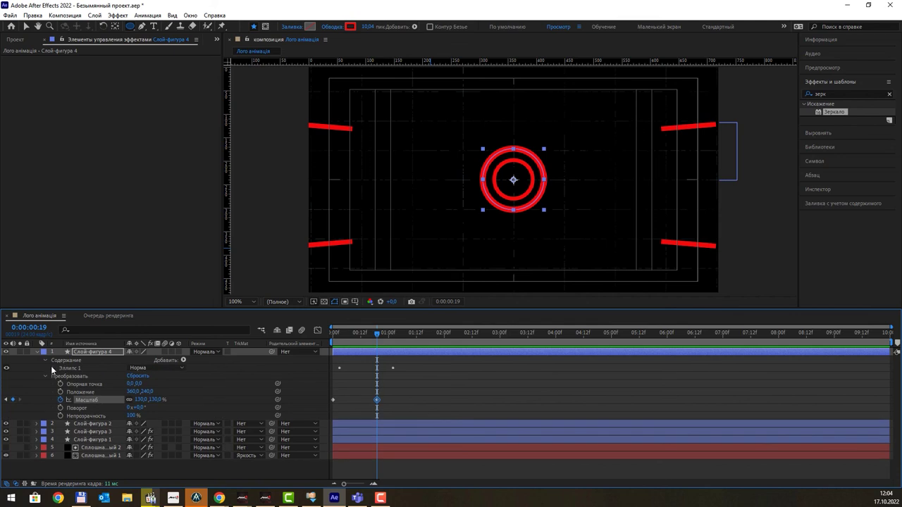
pyautogui.click(54, 369)
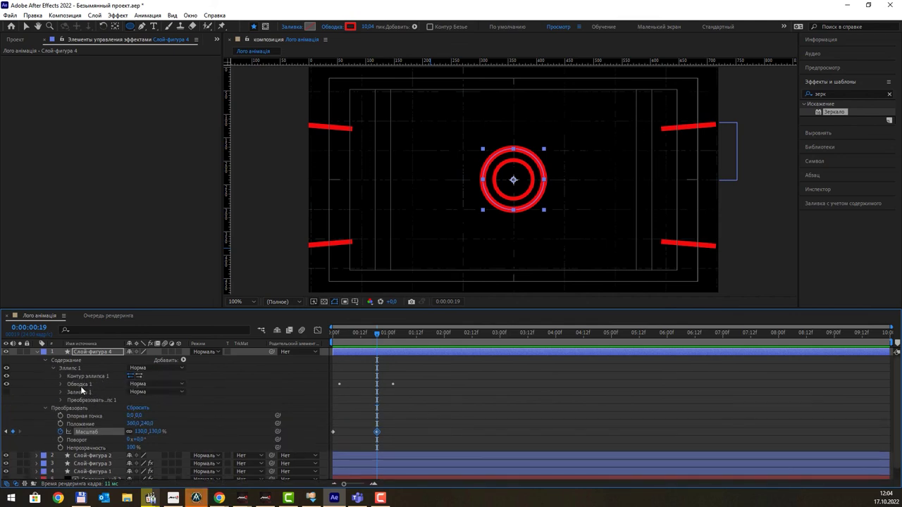
pyautogui.click(151, 384)
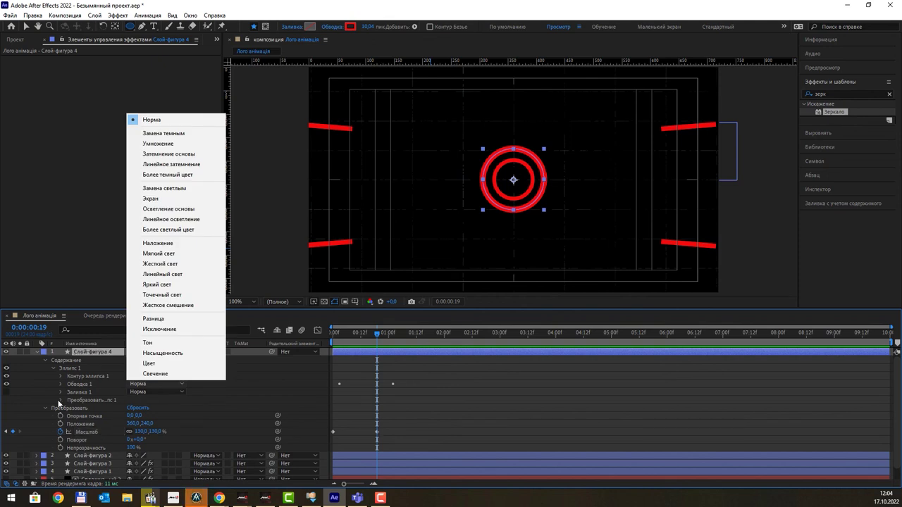
pyautogui.click(60, 401)
pyautogui.click(60, 392)
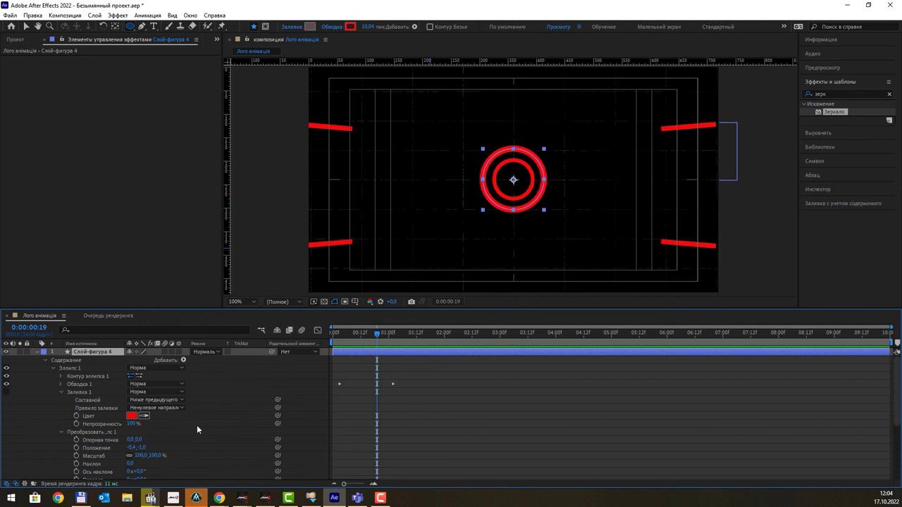
pyautogui.scroll(-1, 202, 424)
pyautogui.scroll(-1, 202, 423)
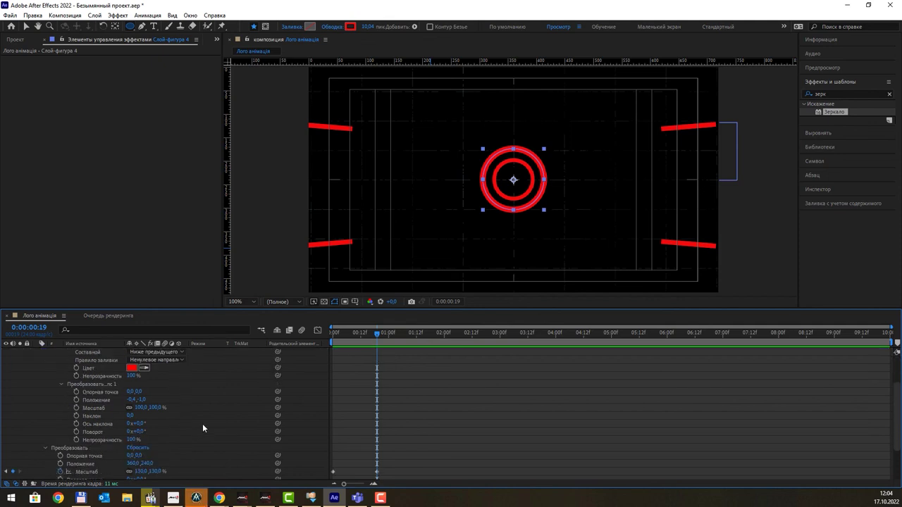
pyautogui.scroll(-1, 202, 426)
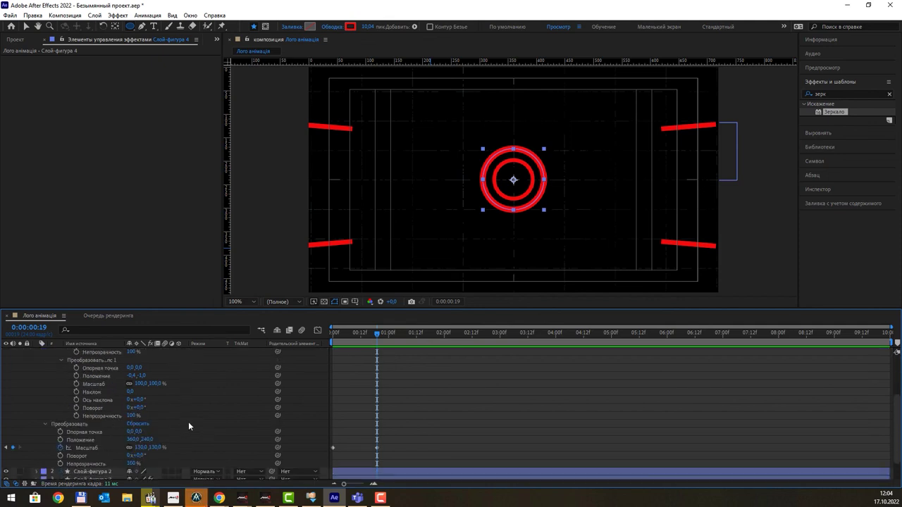
pyautogui.scroll(-1, 188, 423)
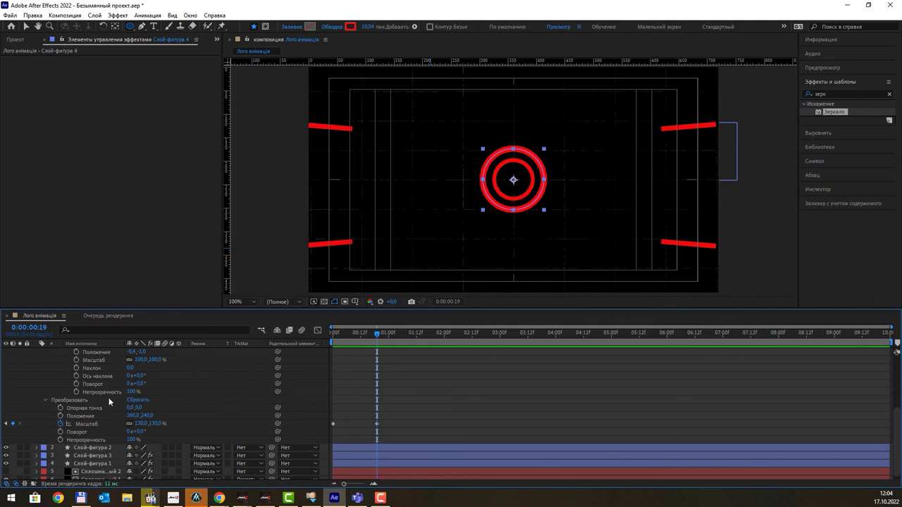
pyautogui.scroll(1, 110, 398)
pyautogui.scroll(1, 113, 399)
pyautogui.scroll(1, 112, 399)
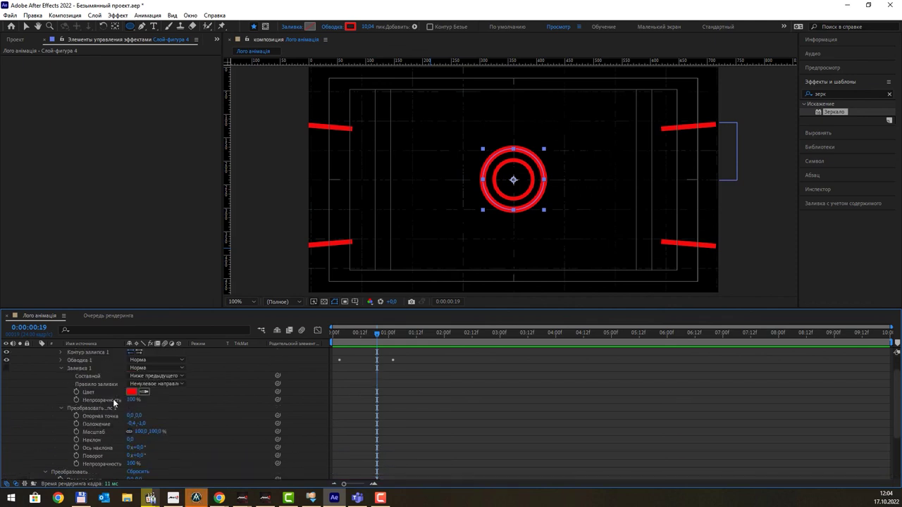
pyautogui.scroll(1, 115, 400)
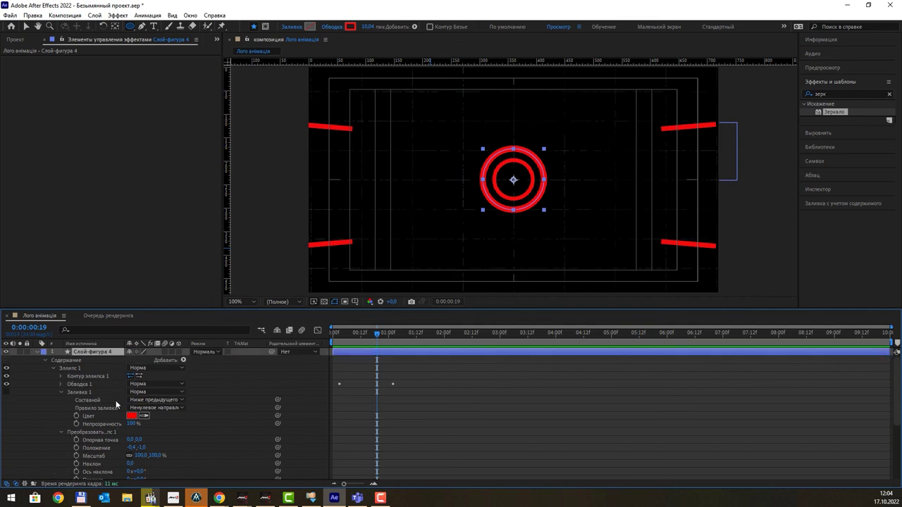
# - Review Stroke 1's composite, Line Cap and Line Join options, keeping butt caps and miter joins
pyautogui.click(60, 384)
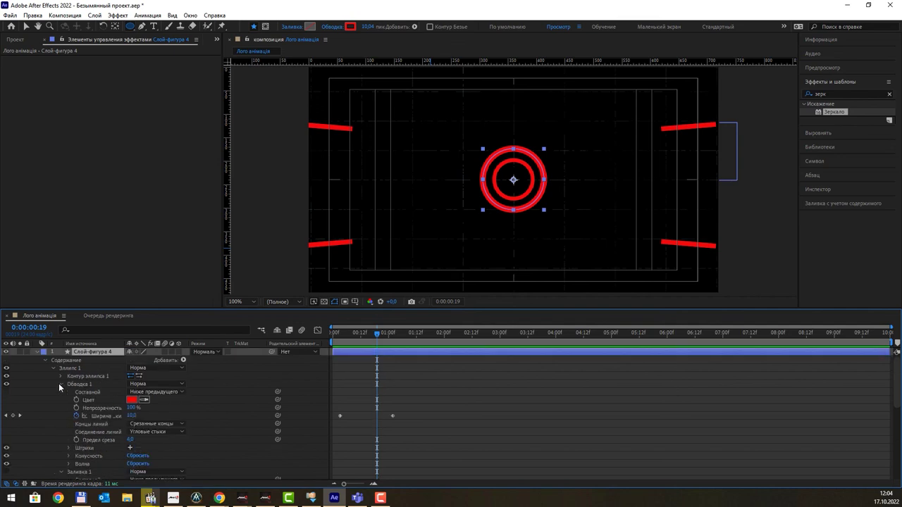
pyautogui.click(180, 384)
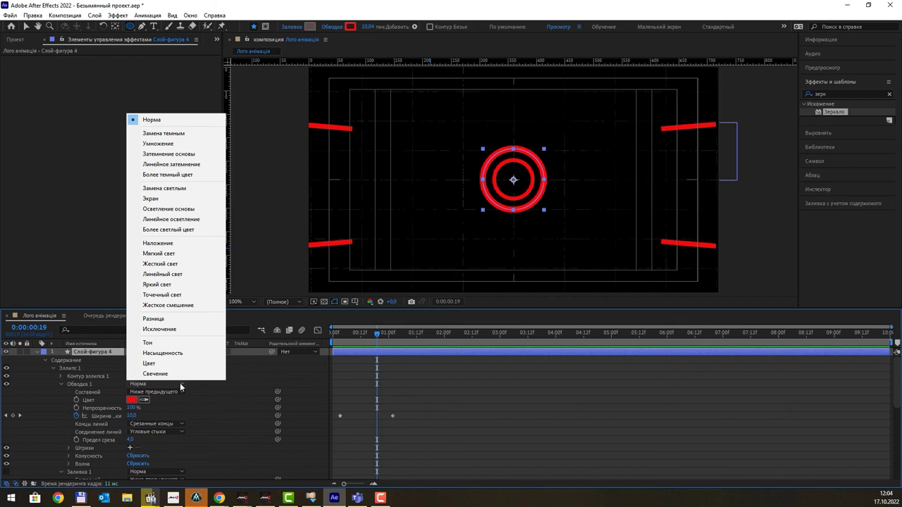
pyautogui.click(180, 392)
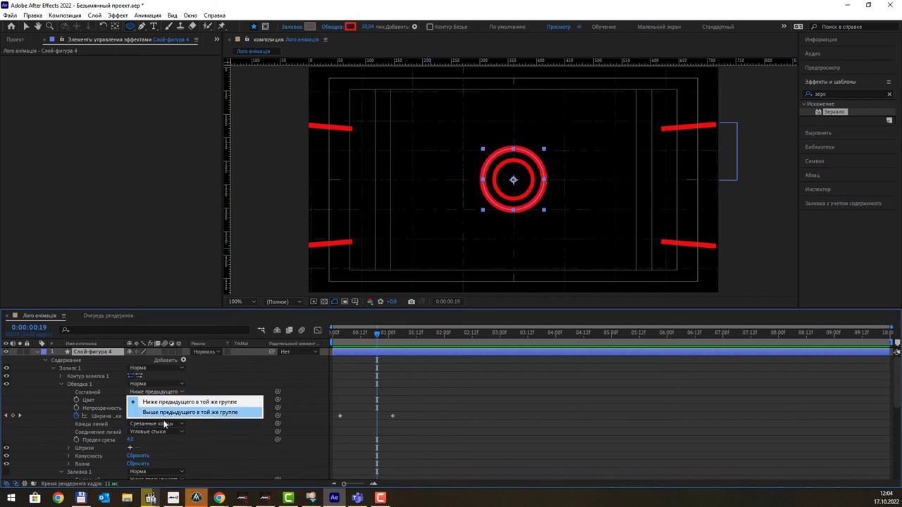
pyautogui.click(164, 424)
pyautogui.click(164, 409)
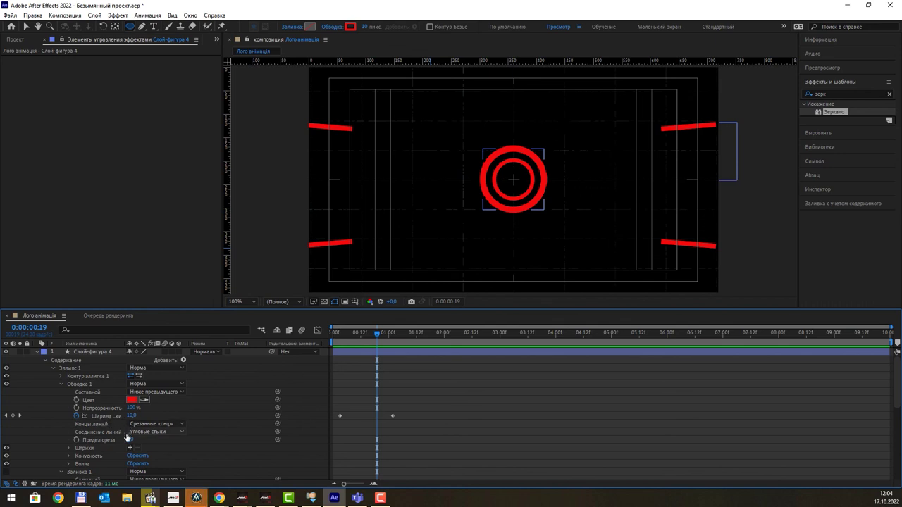
pyautogui.scroll(-1, 182, 407)
pyautogui.click(180, 400)
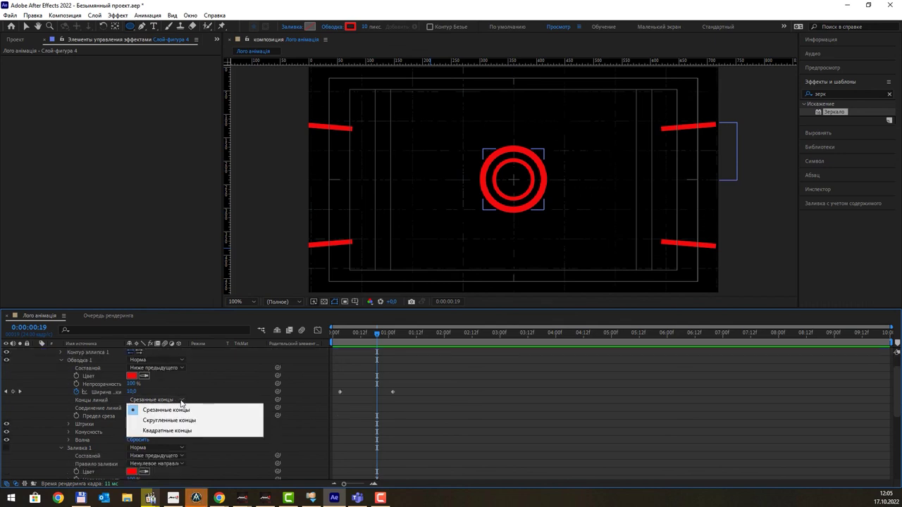
pyautogui.click(216, 398)
pyautogui.click(182, 409)
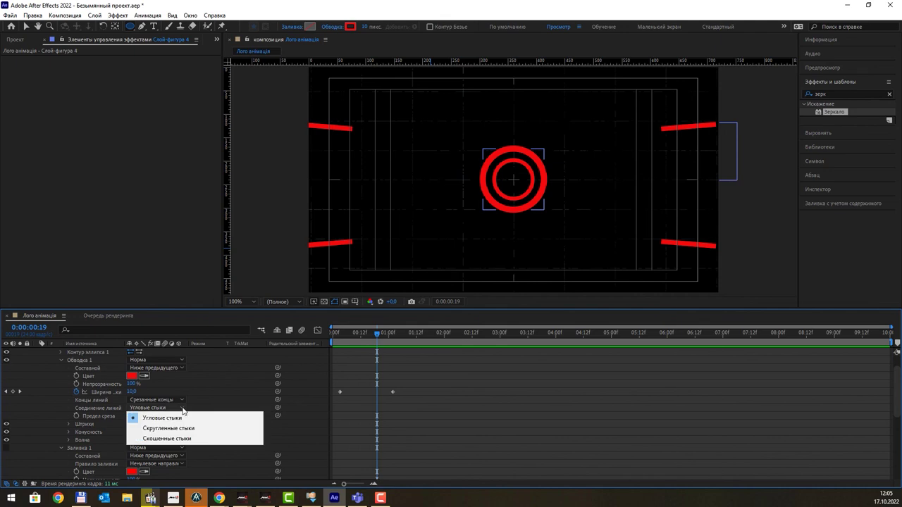
pyautogui.click(227, 399)
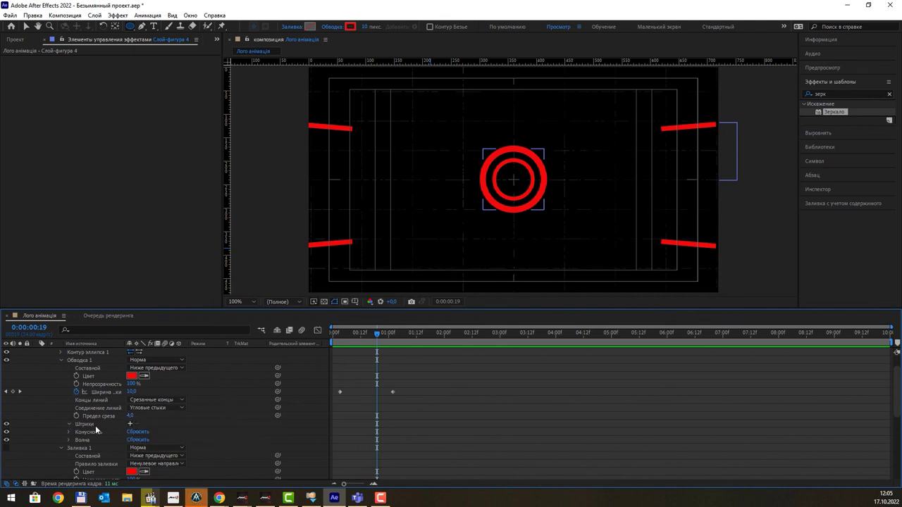
pyautogui.click(96, 427)
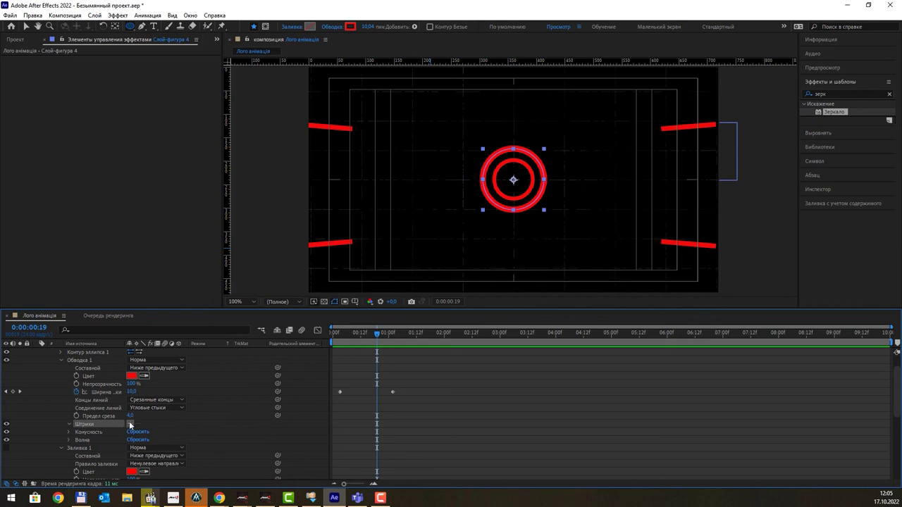
# - Add a dash to the outer ring's Stroke 1 and set its length to 37
pyautogui.click(129, 424)
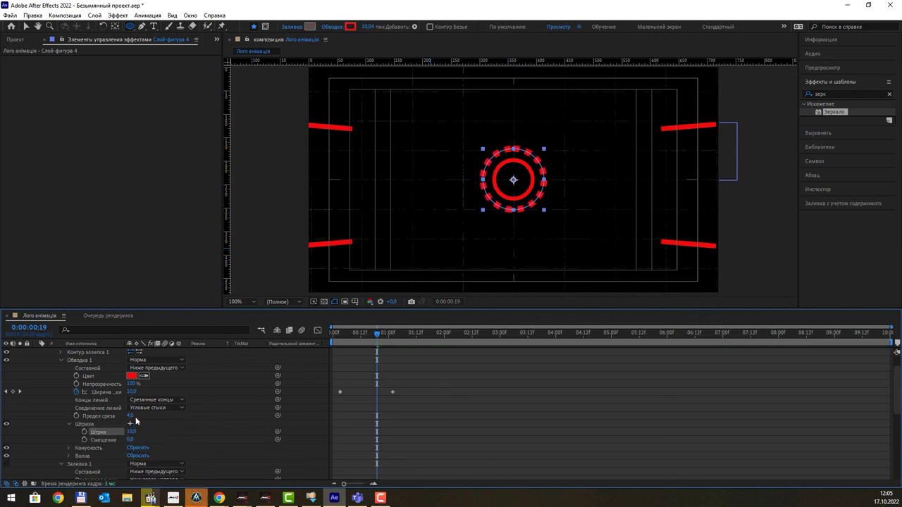
pyautogui.moveTo(131, 432)
pyautogui.mouseDown()
pyautogui.moveTo(148, 439)
pyautogui.moveTo(127, 432)
pyautogui.mouseUp()
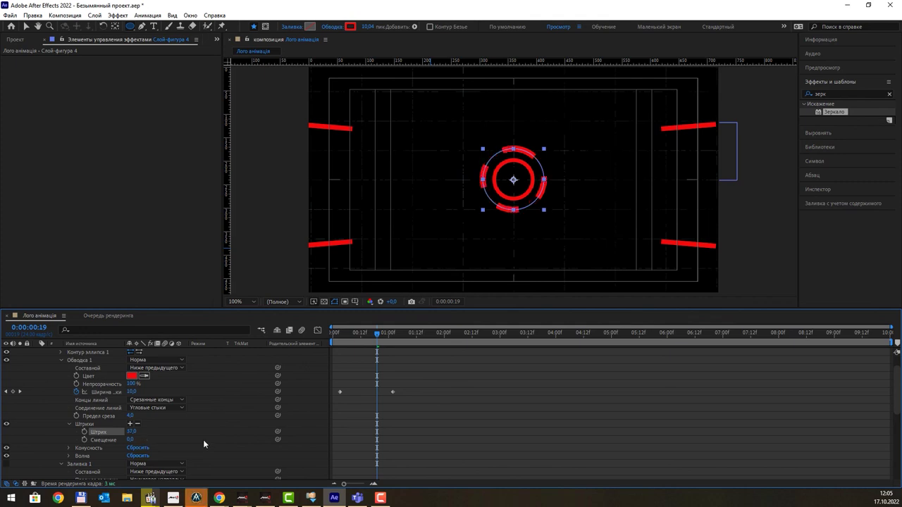
pyautogui.moveTo(371, 332); pyautogui.dragTo(337, 342)
# - Keyframe the Dash length from 37 near the start to 11 around one second
pyautogui.click(85, 431)
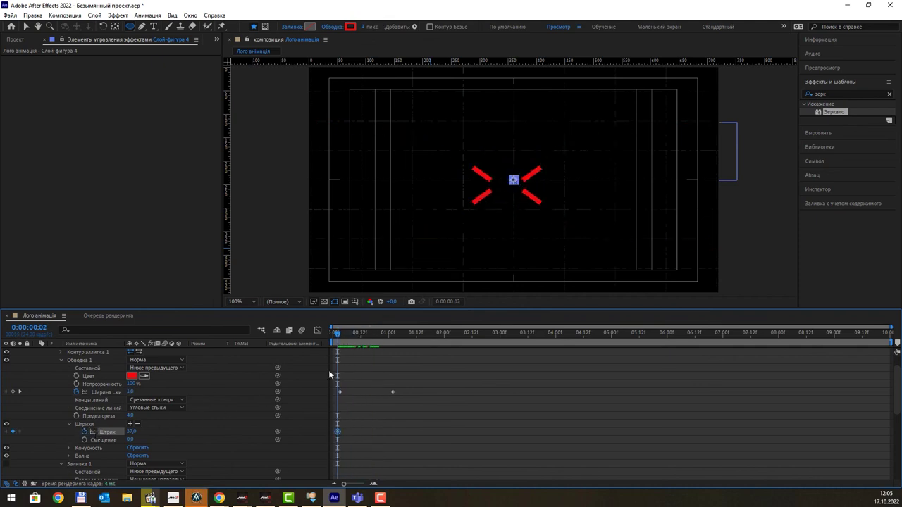
pyautogui.moveTo(339, 334); pyautogui.dragTo(390, 345)
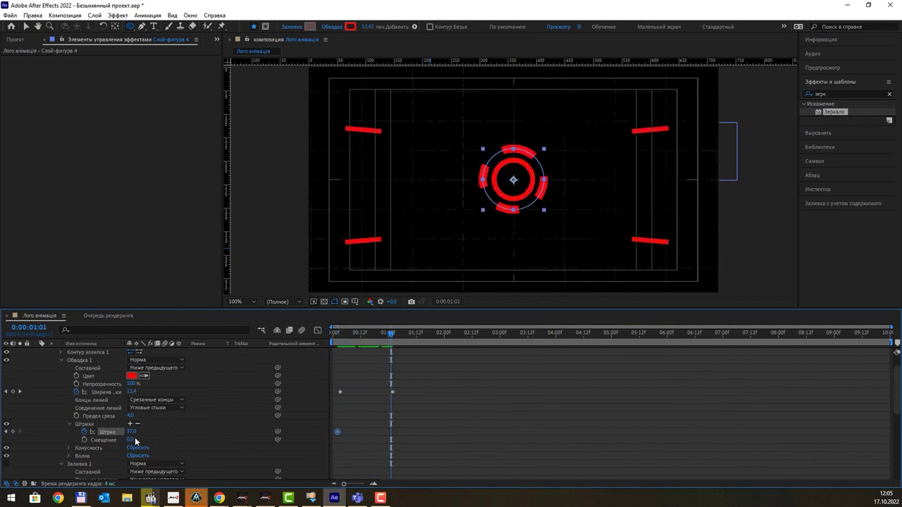
pyautogui.moveTo(131, 432); pyautogui.dragTo(113, 431)
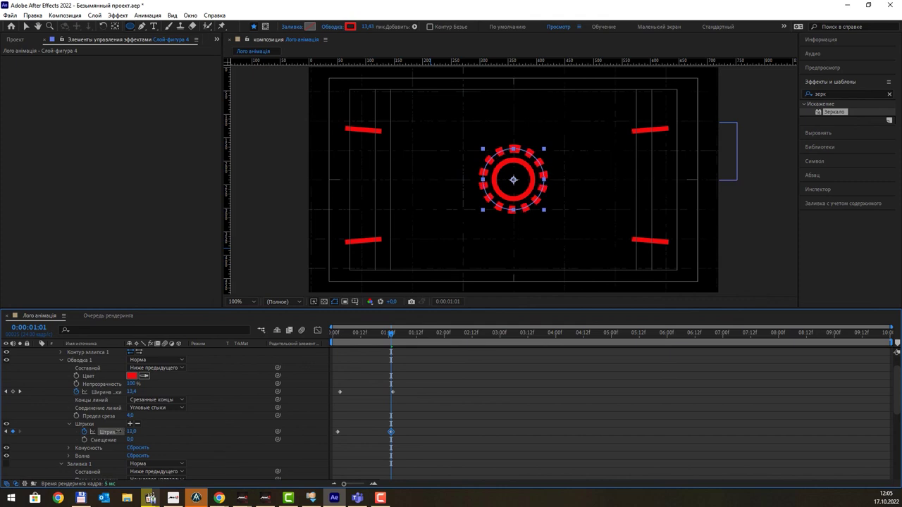
pyautogui.moveTo(389, 331)
pyautogui.mouseDown()
pyautogui.moveTo(356, 333)
pyautogui.moveTo(399, 339)
pyautogui.moveTo(370, 339)
pyautogui.mouseUp()
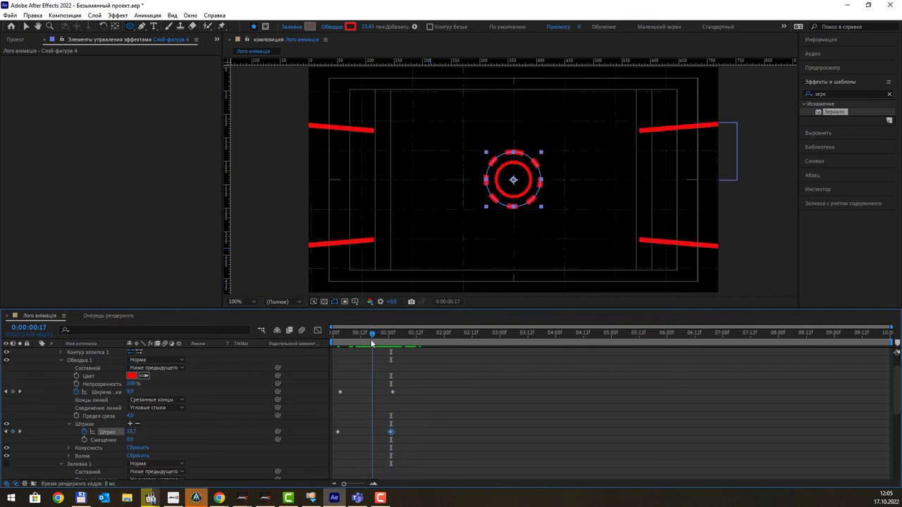
# - Keyframe the dash Offset from 0 at the first frame to 70 at 0:00:01:03
pyautogui.moveTo(374, 333); pyautogui.dragTo(333, 334)
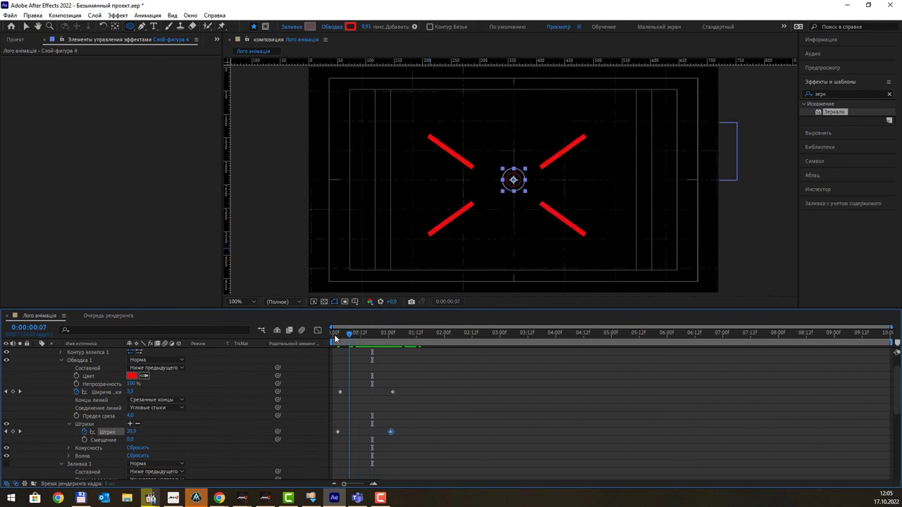
pyautogui.click(85, 439)
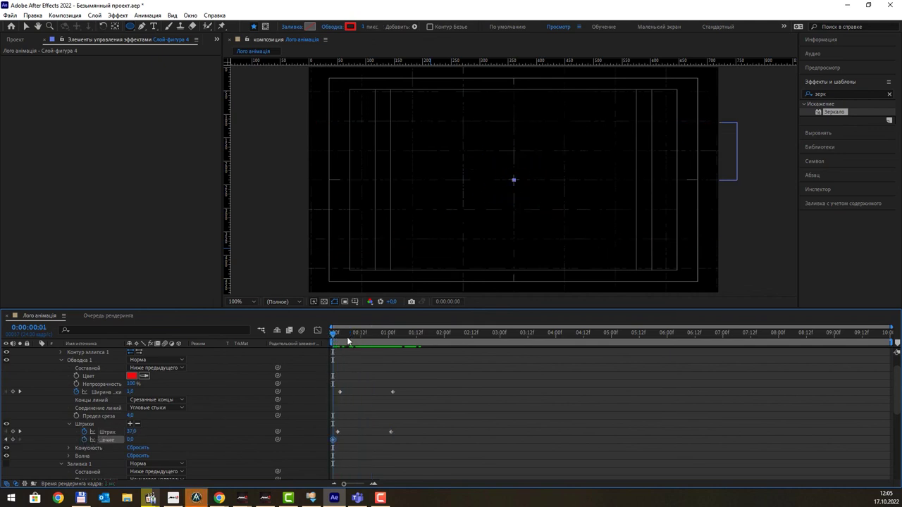
pyautogui.moveTo(335, 331); pyautogui.dragTo(399, 350)
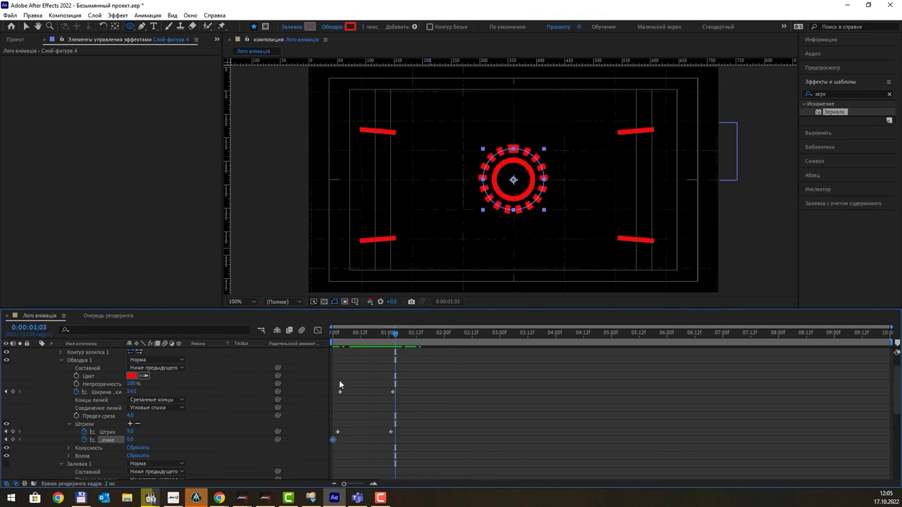
pyautogui.moveTo(131, 440); pyautogui.dragTo(164, 441)
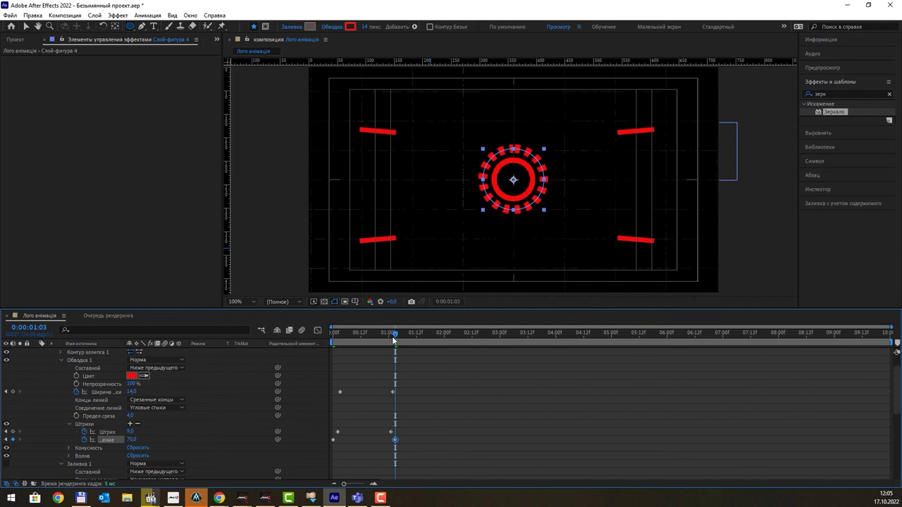
pyautogui.moveTo(393, 338)
pyautogui.mouseDown()
pyautogui.moveTo(374, 342)
pyautogui.moveTo(473, 353)
pyautogui.mouseUp()
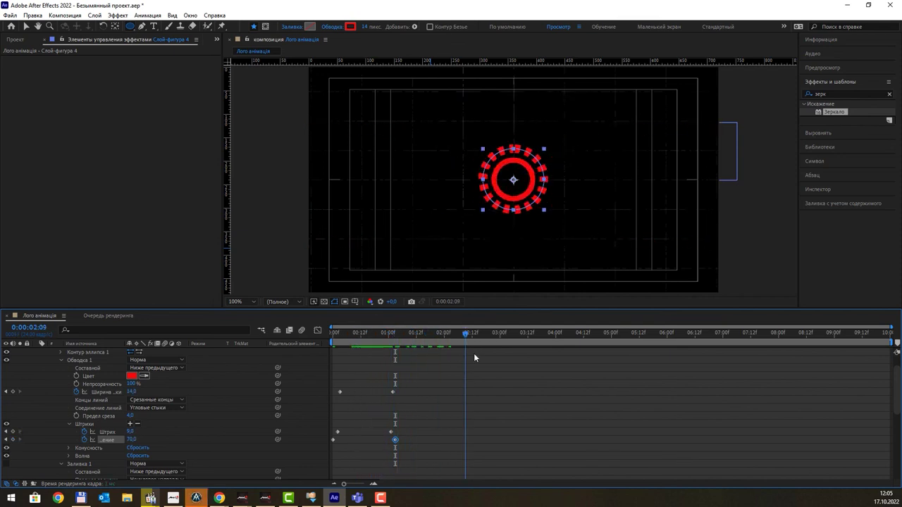
pyautogui.moveTo(474, 358)
pyautogui.mouseDown()
pyautogui.moveTo(365, 353)
pyautogui.moveTo(363, 363)
pyautogui.moveTo(392, 371)
pyautogui.moveTo(370, 367)
pyautogui.mouseUp()
# - Collapse Слой-фигура 4's stroke, fill, transform and layer properties and return to the first frame
pyautogui.click(61, 360)
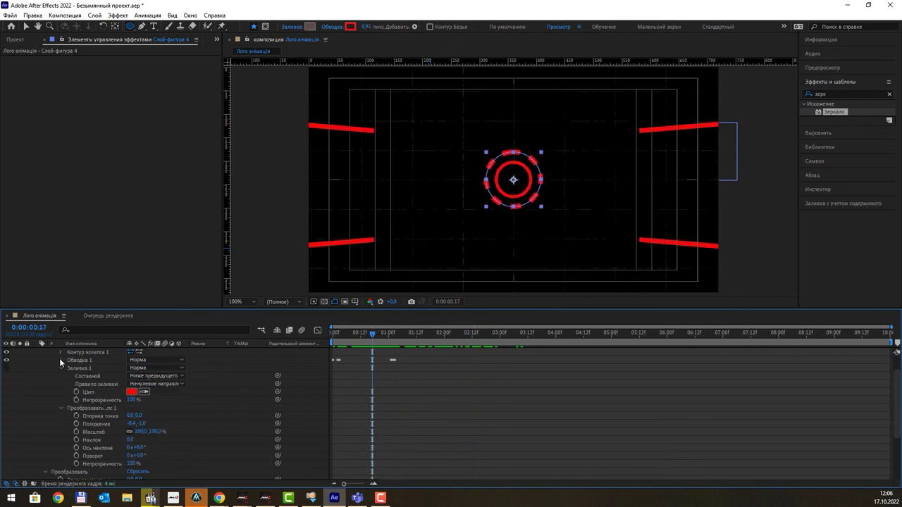
pyautogui.click(60, 368)
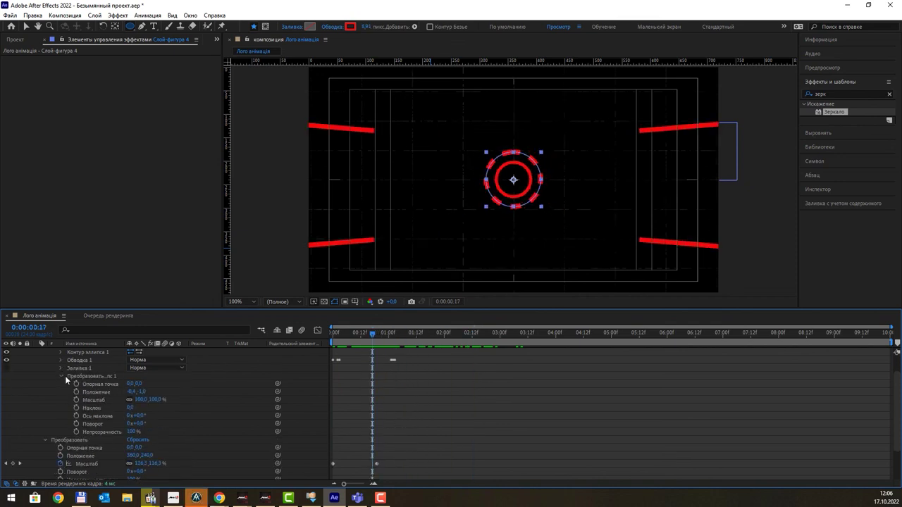
pyautogui.click(62, 373)
pyautogui.scroll(2, 77, 360)
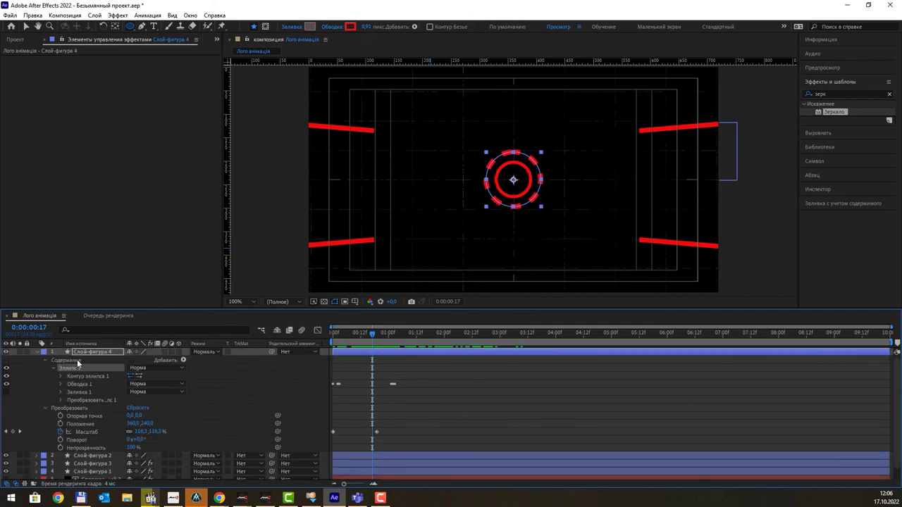
pyautogui.click(36, 352)
pyautogui.click(360, 332)
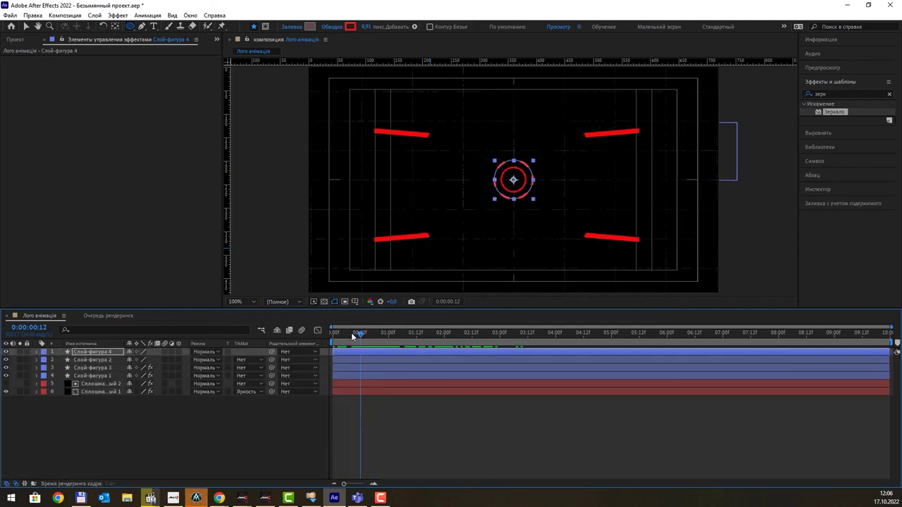
pyautogui.moveTo(350, 332); pyautogui.dragTo(321, 335)
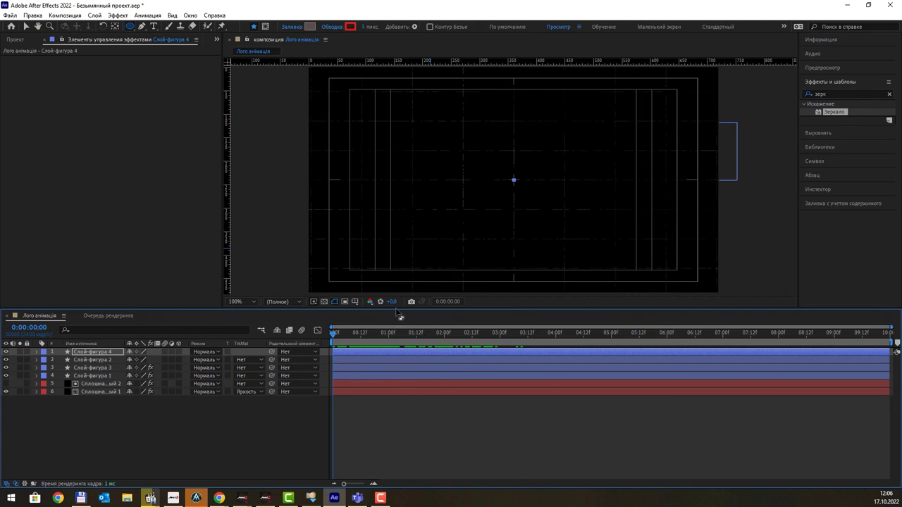
# - Turn off Title/Action Safe guides, enlarge the viewer and preview the animation
pyautogui.click(355, 302)
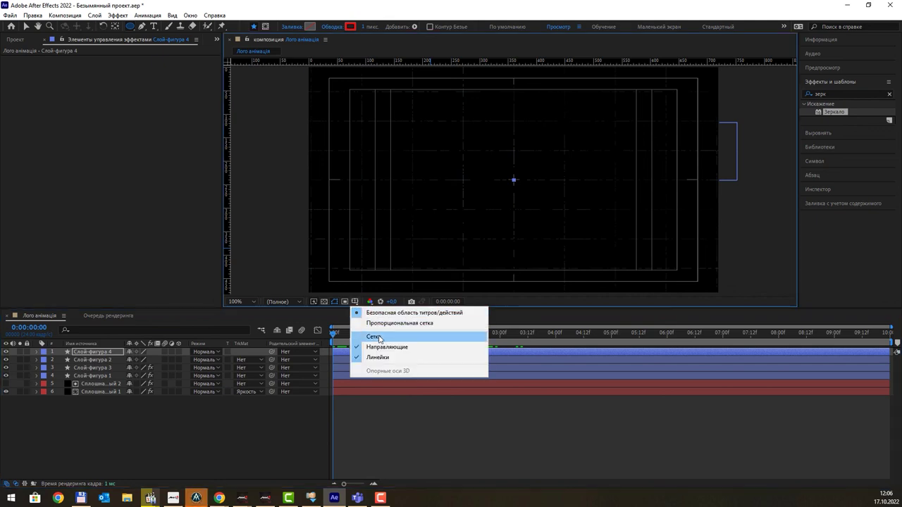
pyautogui.click(405, 312)
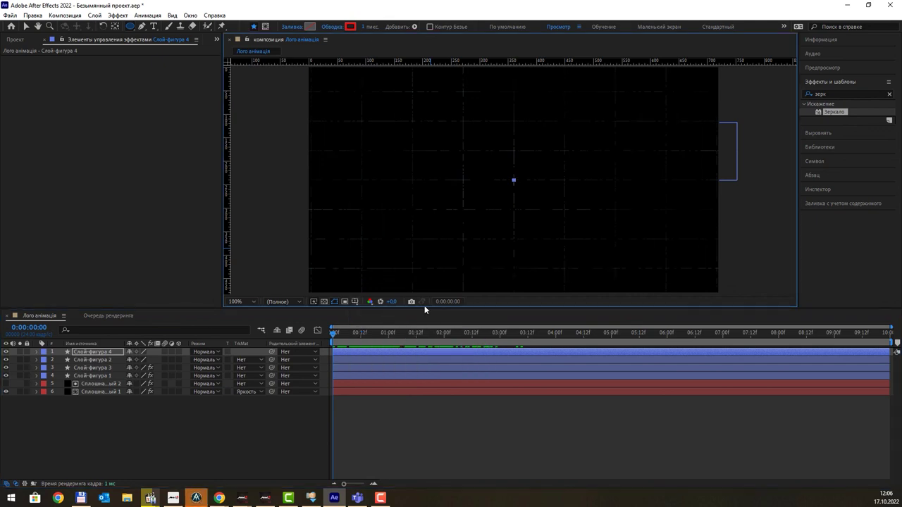
pyautogui.moveTo(425, 309); pyautogui.dragTo(412, 397)
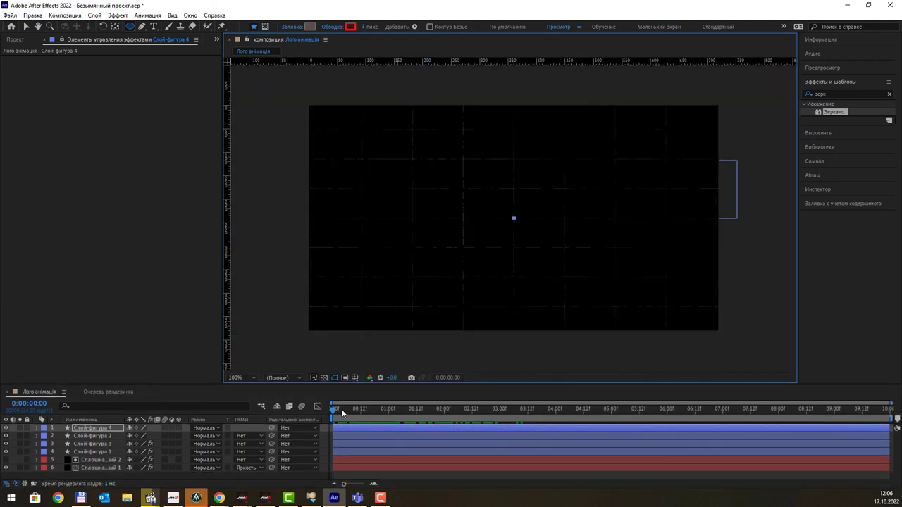
pyautogui.press('space')
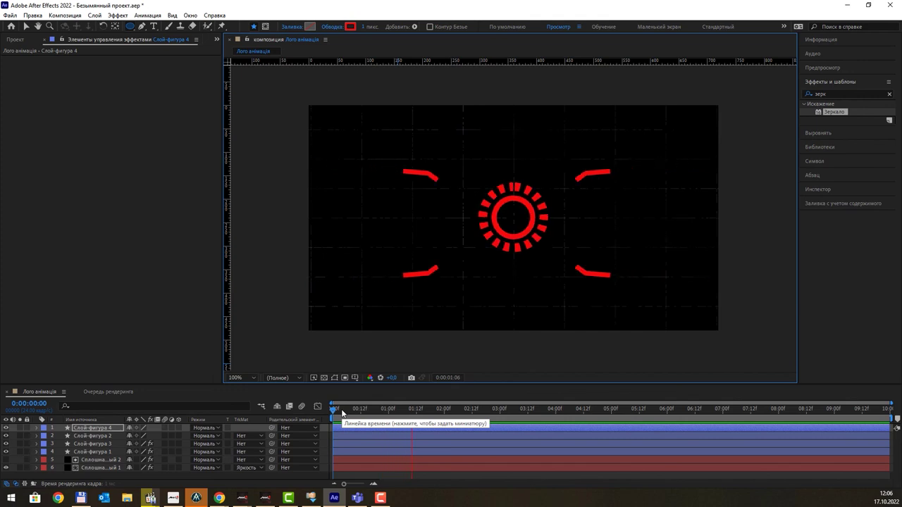
pyautogui.press('space')
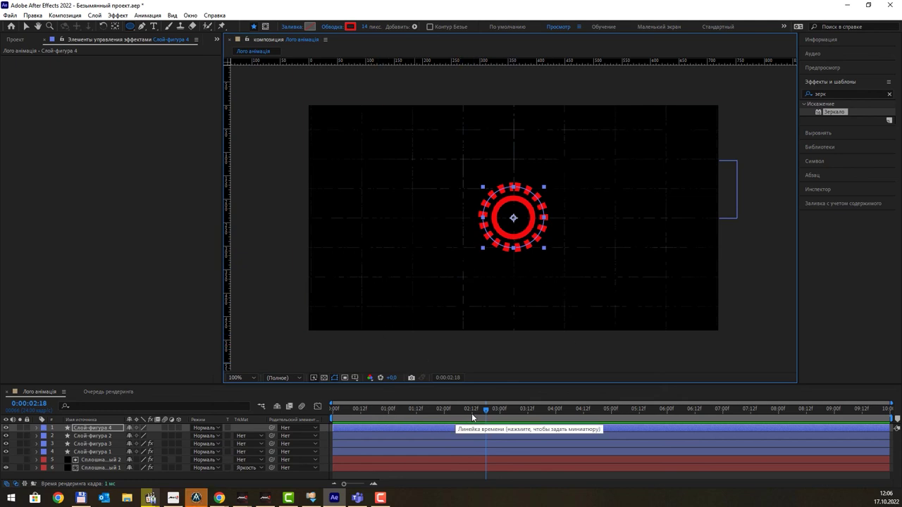
pyautogui.click(453, 411)
pyautogui.moveTo(443, 414)
pyautogui.mouseDown()
pyautogui.moveTo(464, 417)
pyautogui.moveTo(455, 417)
pyautogui.mouseUp()
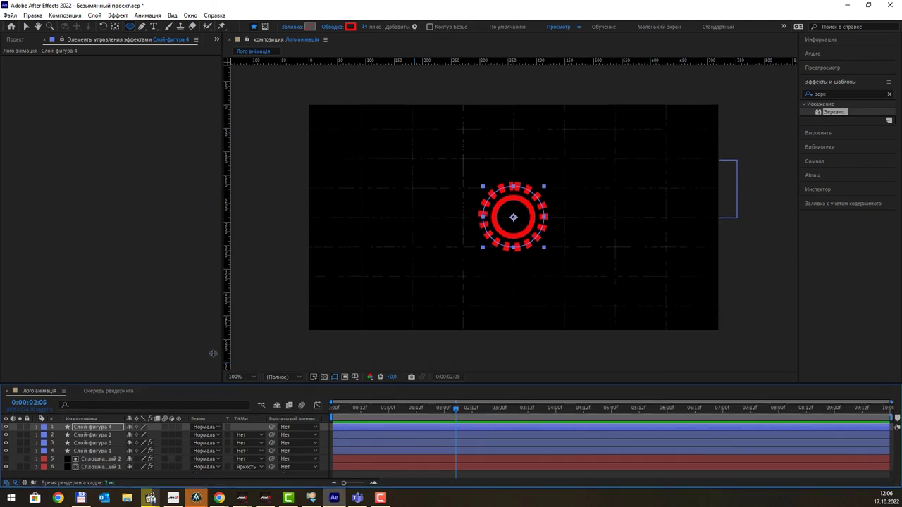
pyautogui.moveTo(215, 389); pyautogui.dragTo(221, 316)
# - Pre-compose Слой-фигура 2 and Слой-фигура 4 into a new composition named 'коло'
pyautogui.click(98, 372)
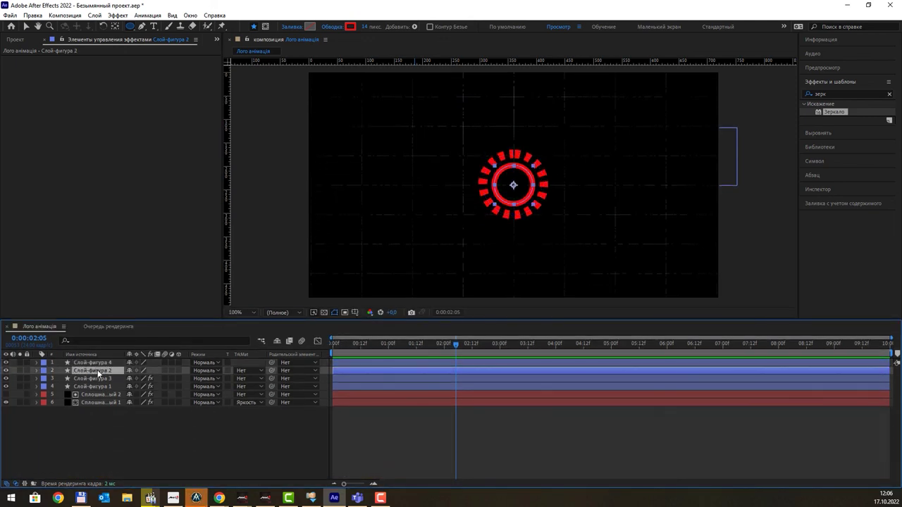
pyautogui.click(6, 378)
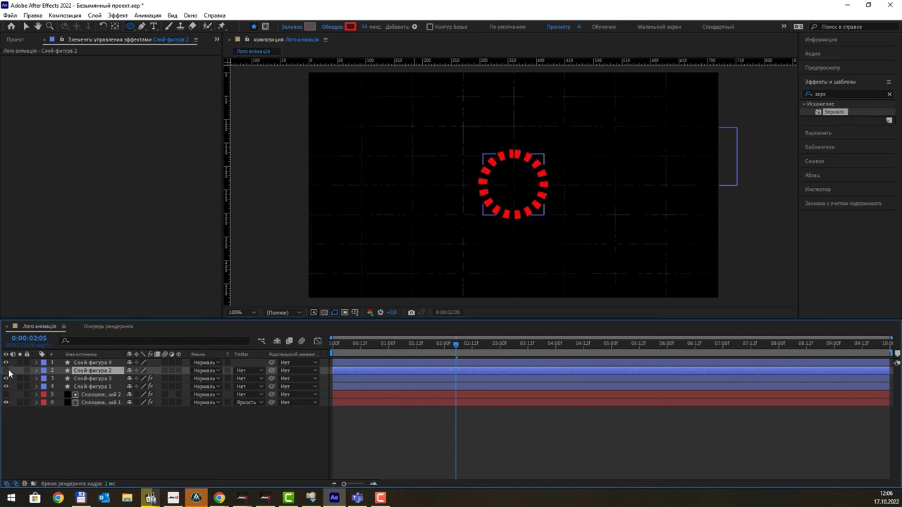
pyautogui.click(9, 373)
pyautogui.click(7, 371)
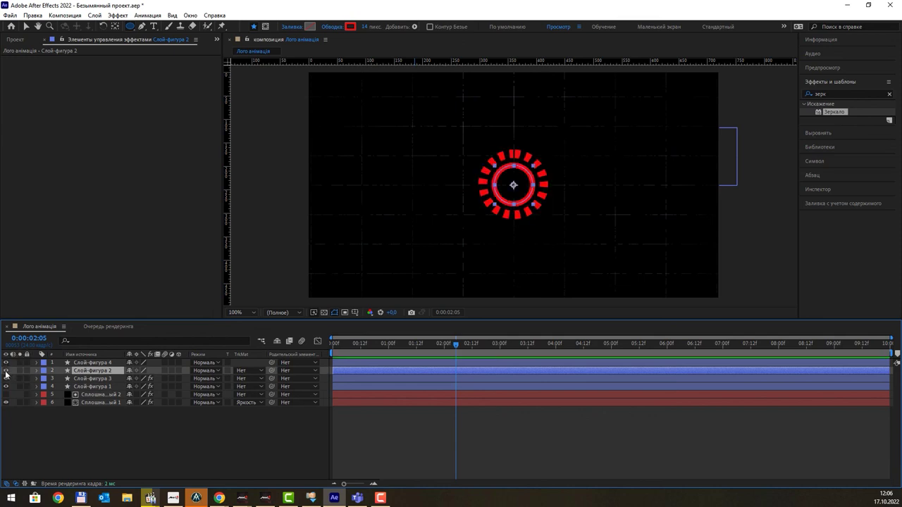
pyautogui.keyDown('shift'); pyautogui.click(103, 363); pyautogui.keyUp('shift')
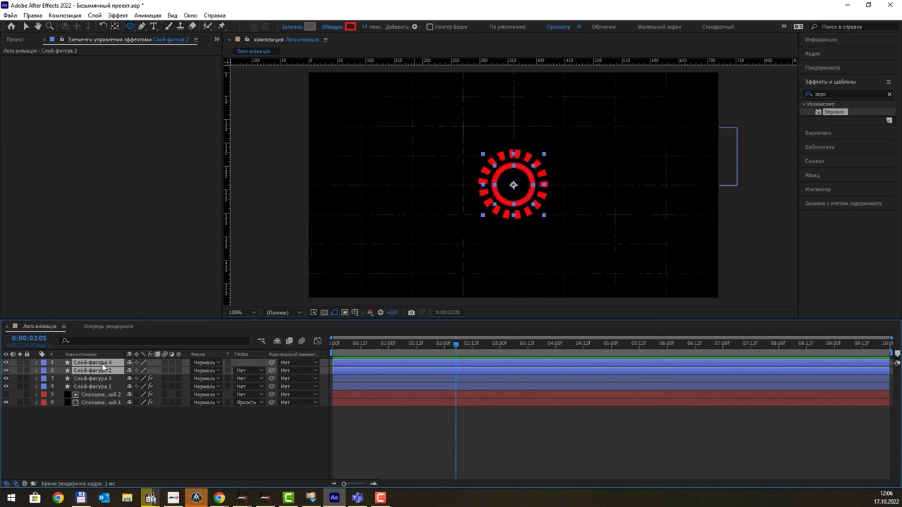
pyautogui.rightClick(102, 366)
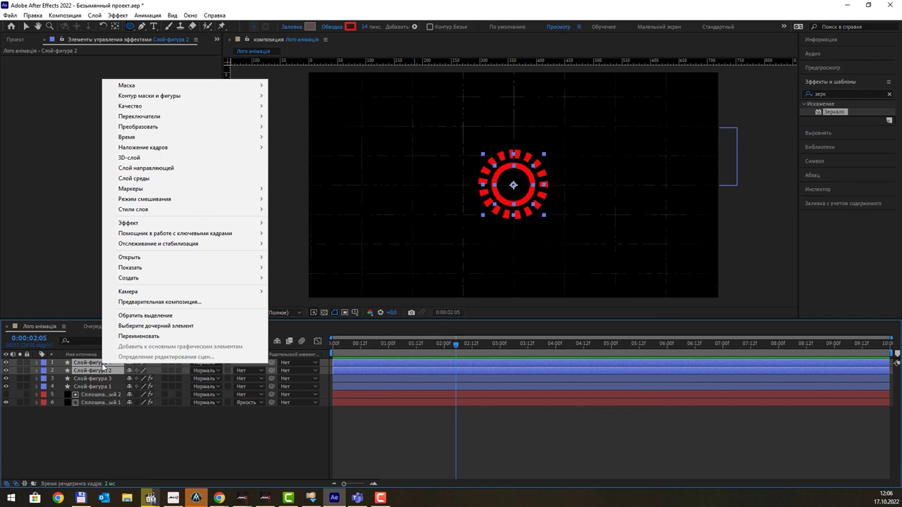
pyautogui.click(237, 302)
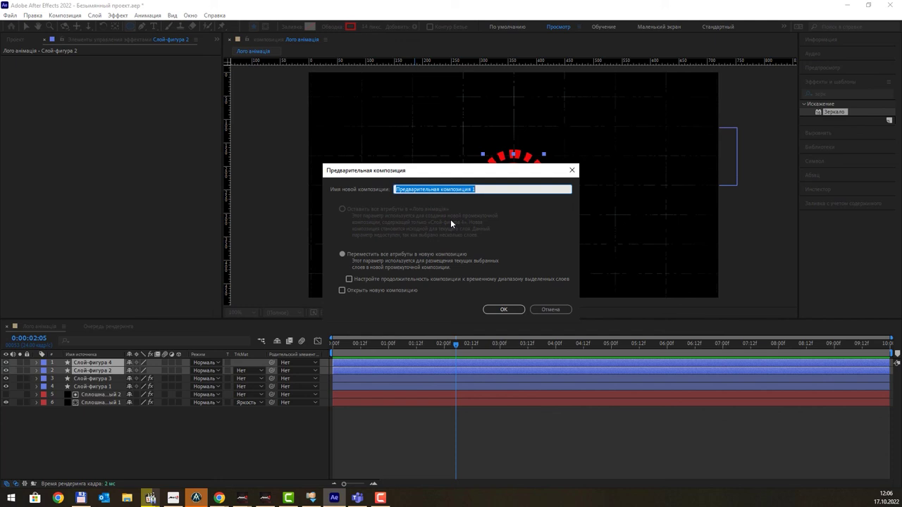
pyautogui.write('коло')
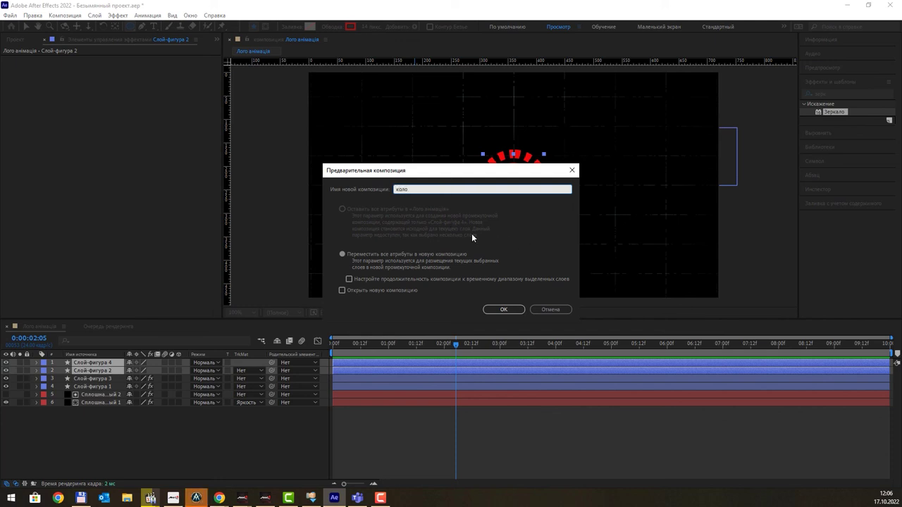
pyautogui.click(503, 310)
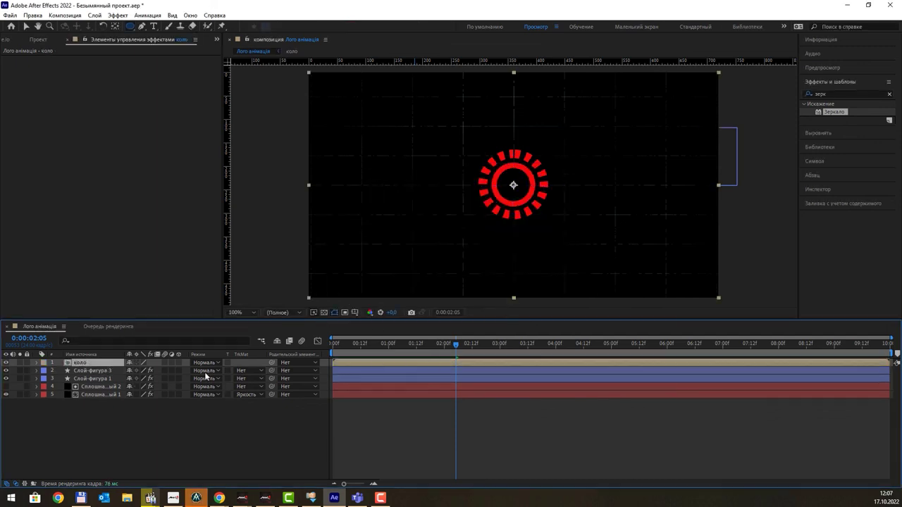
# - Set starting Scale, Rotation and Opacity keyframes on the коло layer at about one second
pyautogui.moveTo(457, 344)
pyautogui.mouseDown()
pyautogui.moveTo(391, 344)
pyautogui.moveTo(459, 360)
pyautogui.moveTo(442, 360)
pyautogui.mouseUp()
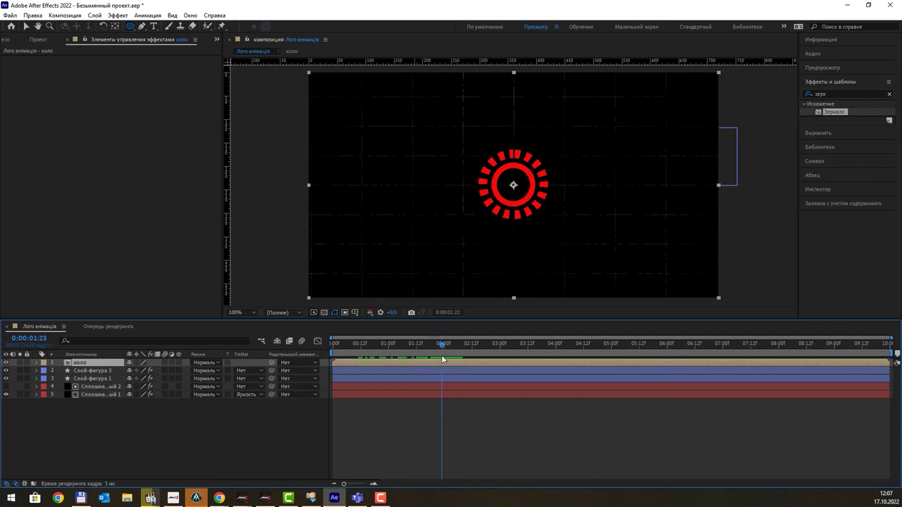
pyautogui.click(37, 363)
pyautogui.click(45, 372)
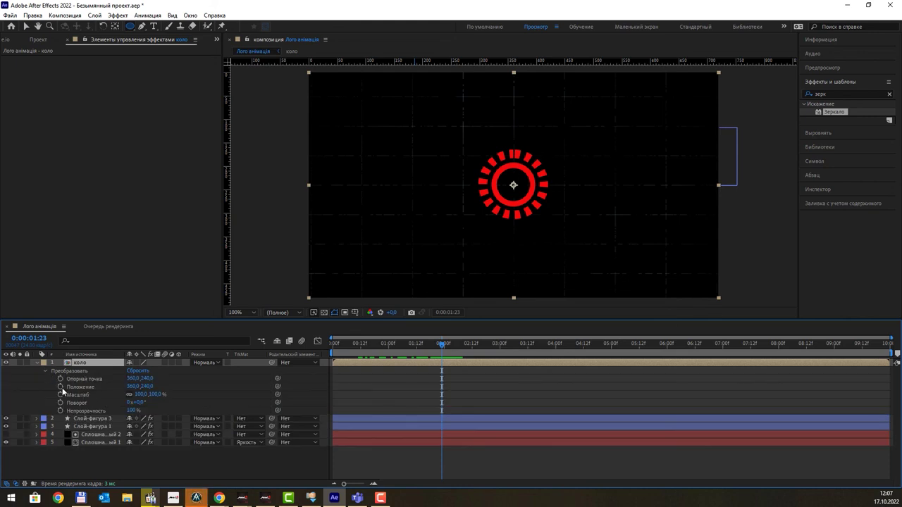
pyautogui.click(61, 394)
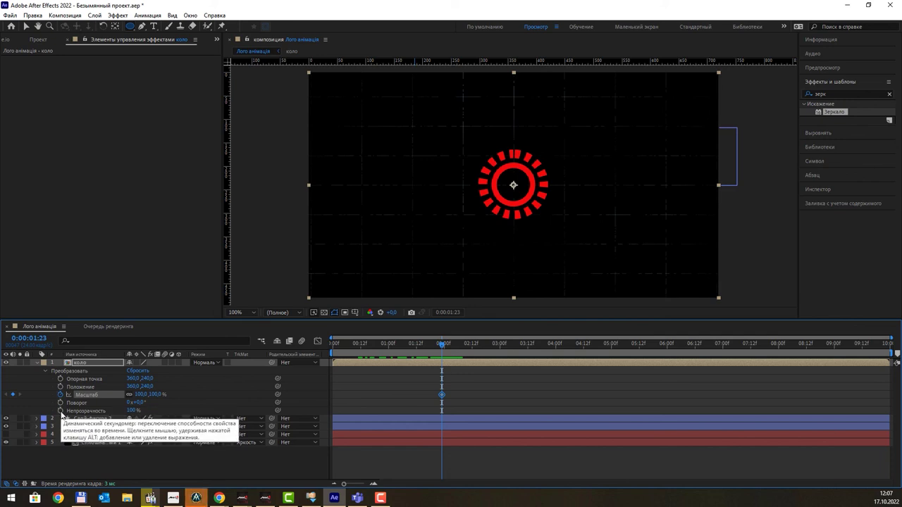
pyautogui.click(61, 402)
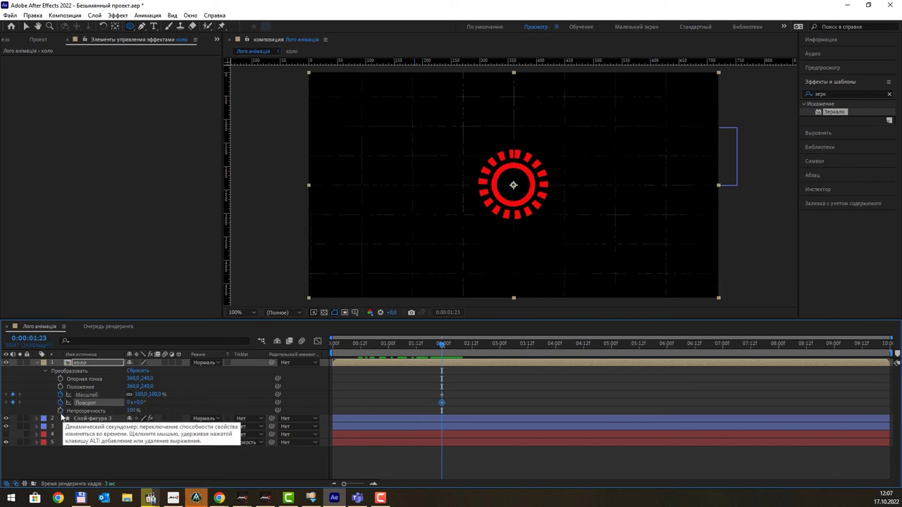
pyautogui.click(61, 410)
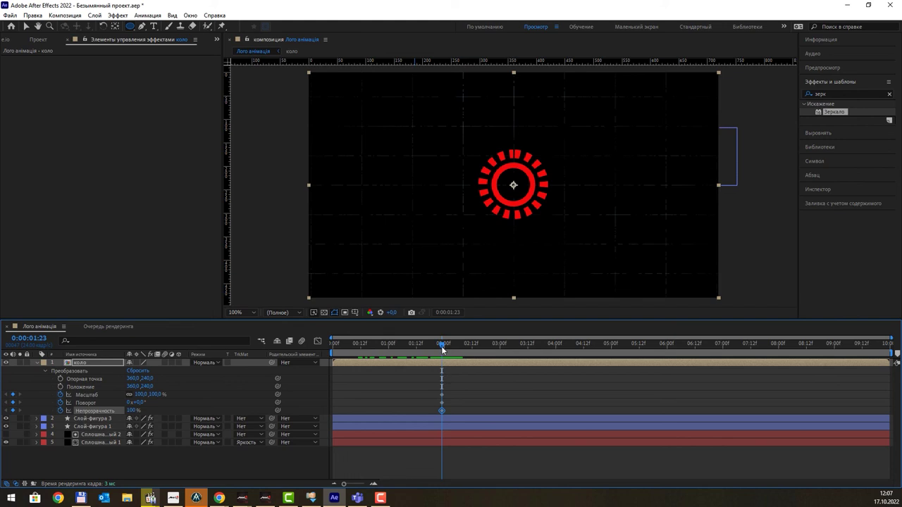
# - At 0:00:02:13 set коло's Scale to 35%, Rotation to 1x+62° and Opacity near 0%
pyautogui.moveTo(442, 345); pyautogui.dragTo(473, 350)
pyautogui.moveTo(475, 343); pyautogui.dragTo(477, 346)
pyautogui.moveTo(144, 395); pyautogui.dragTo(98, 395)
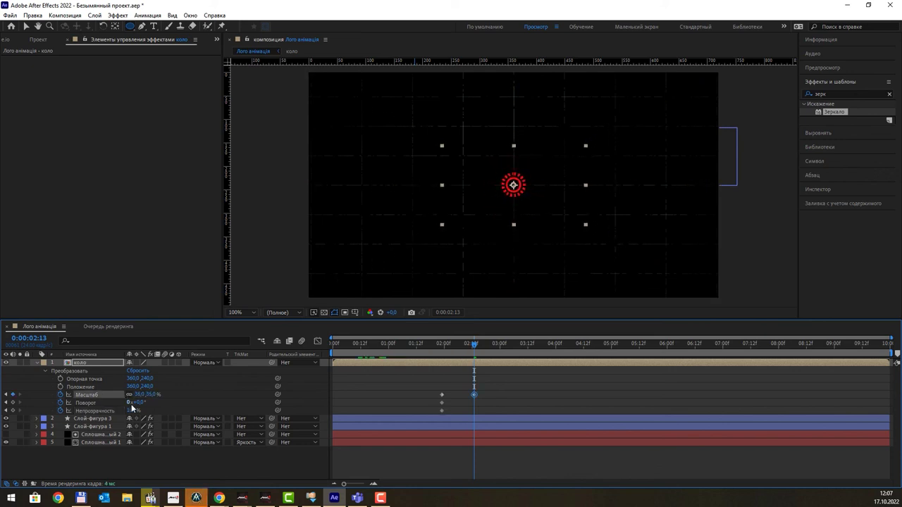
pyautogui.moveTo(136, 402)
pyautogui.mouseDown()
pyautogui.moveTo(231, 402)
pyautogui.moveTo(151, 419)
pyautogui.mouseUp()
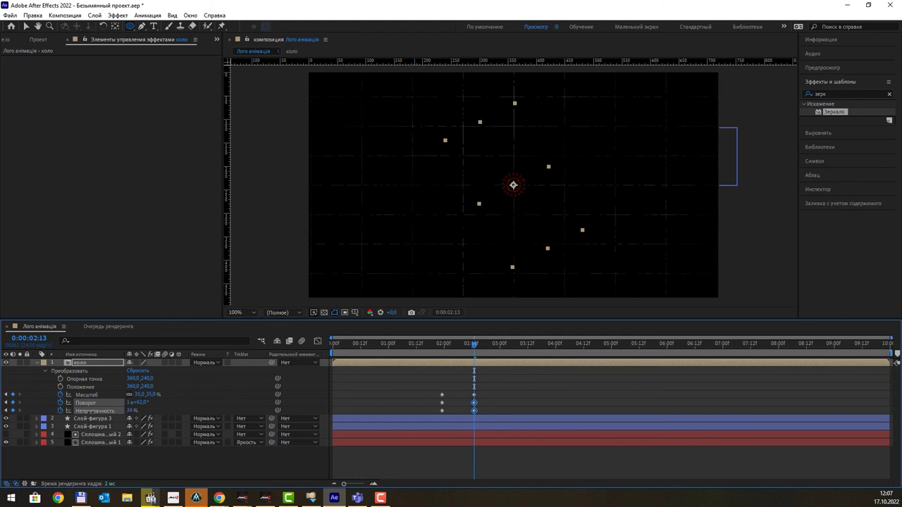
pyautogui.click(473, 410)
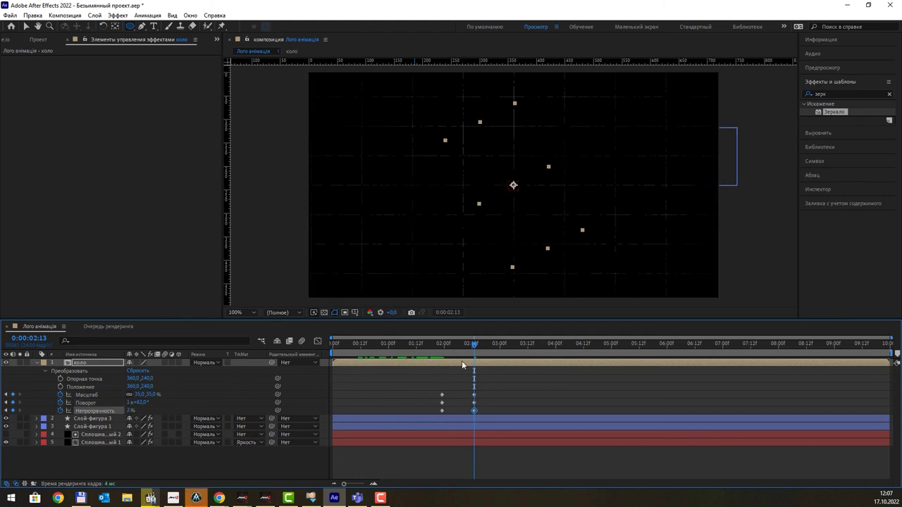
pyautogui.moveTo(475, 345); pyautogui.dragTo(299, 351)
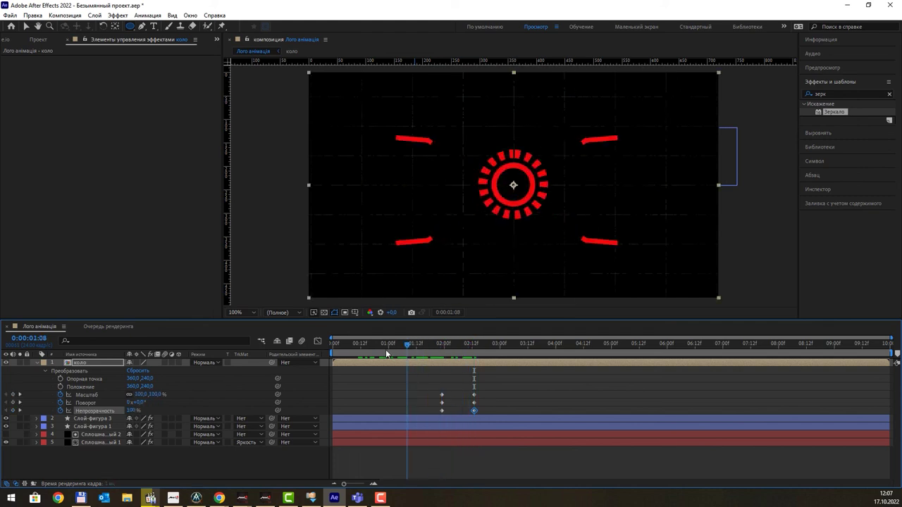
pyautogui.click(38, 362)
pyautogui.click(143, 434)
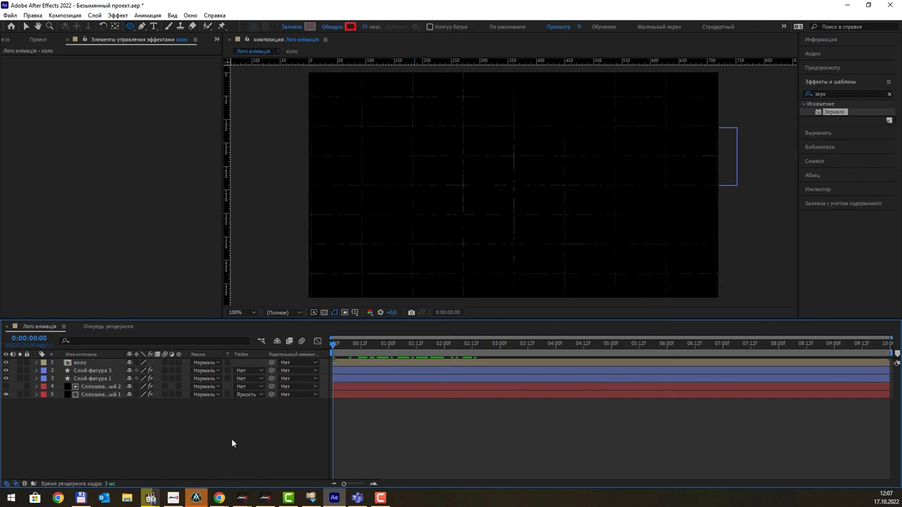
pyautogui.press('space')
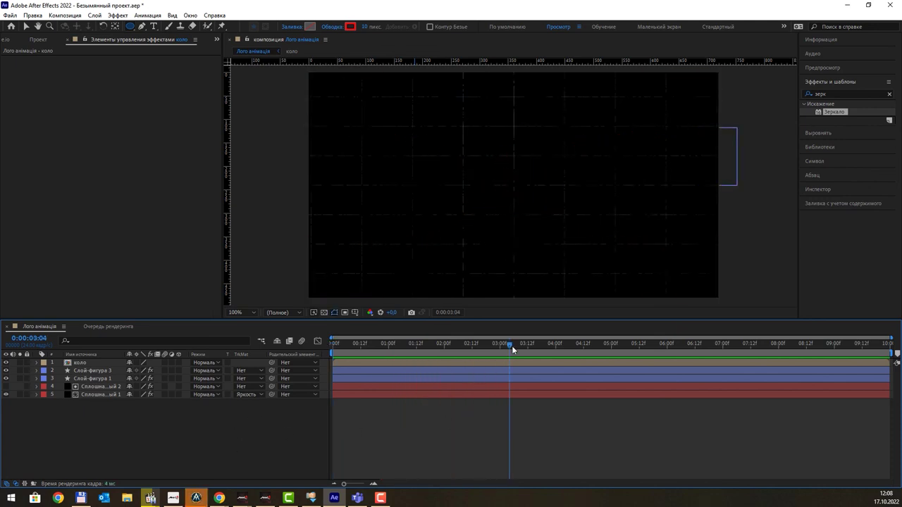
pyautogui.moveTo(510, 344)
pyautogui.mouseDown()
pyautogui.moveTo(404, 351)
pyautogui.moveTo(462, 359)
pyautogui.mouseUp()
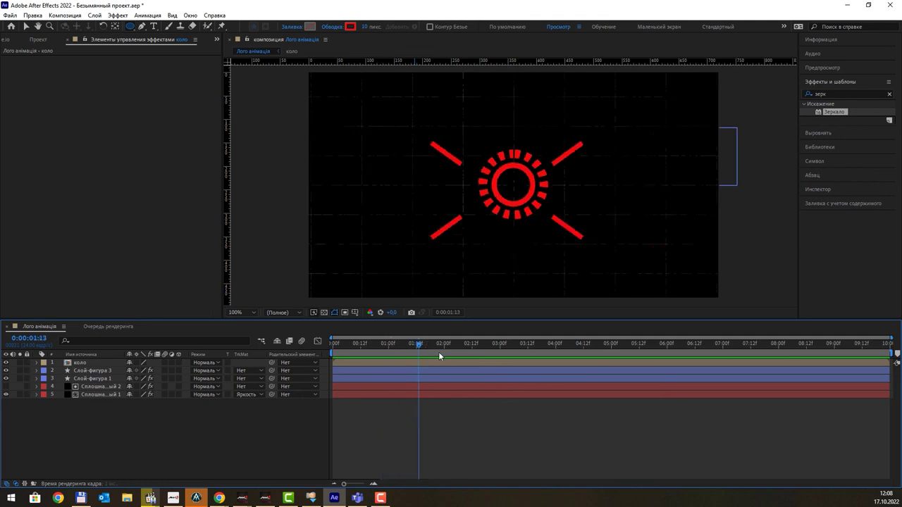